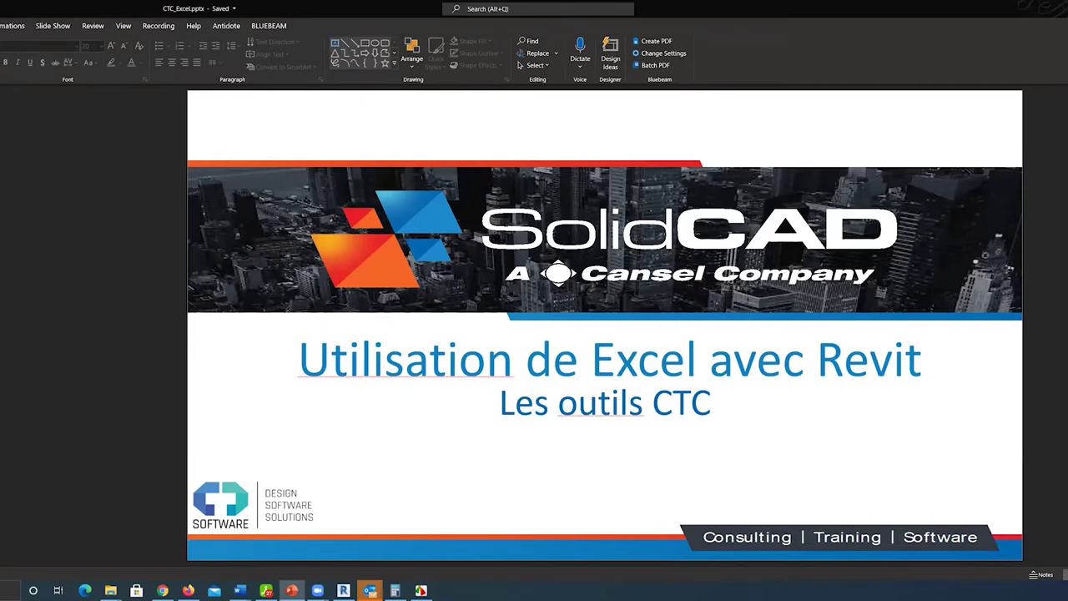
- Advance the CTC_Excel presentation from the SolidCAD title slide to slide 2, the presenter's contact card
{"action": "key", "text": "Page_Down"}
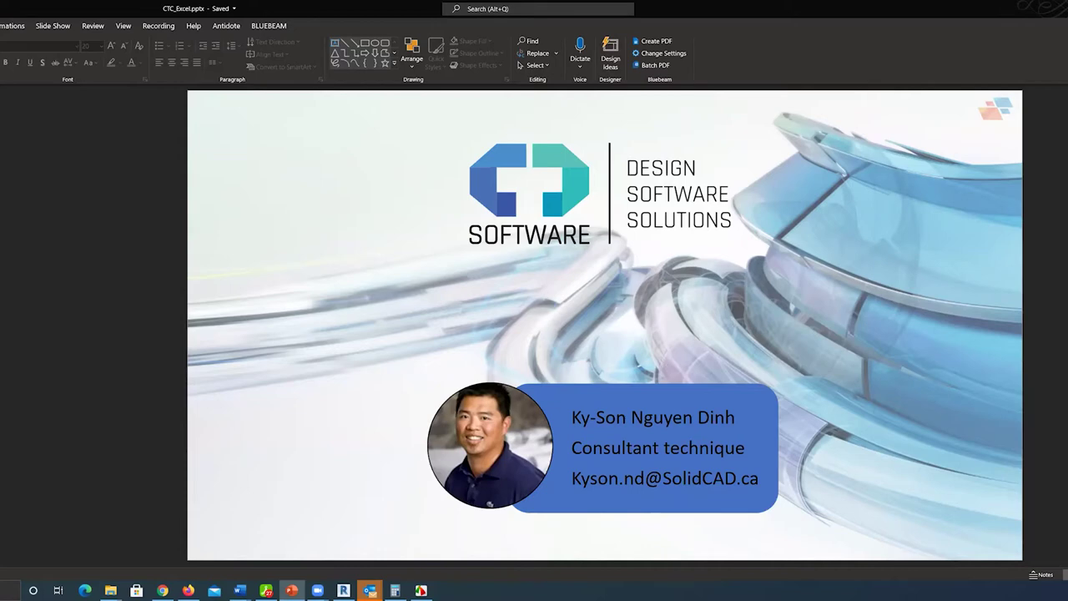
- Page through the services, Canada training locations and SolidAssist support slides to slide 6, Nos partenaires
{"action": "key", "text": "Page_Down"}
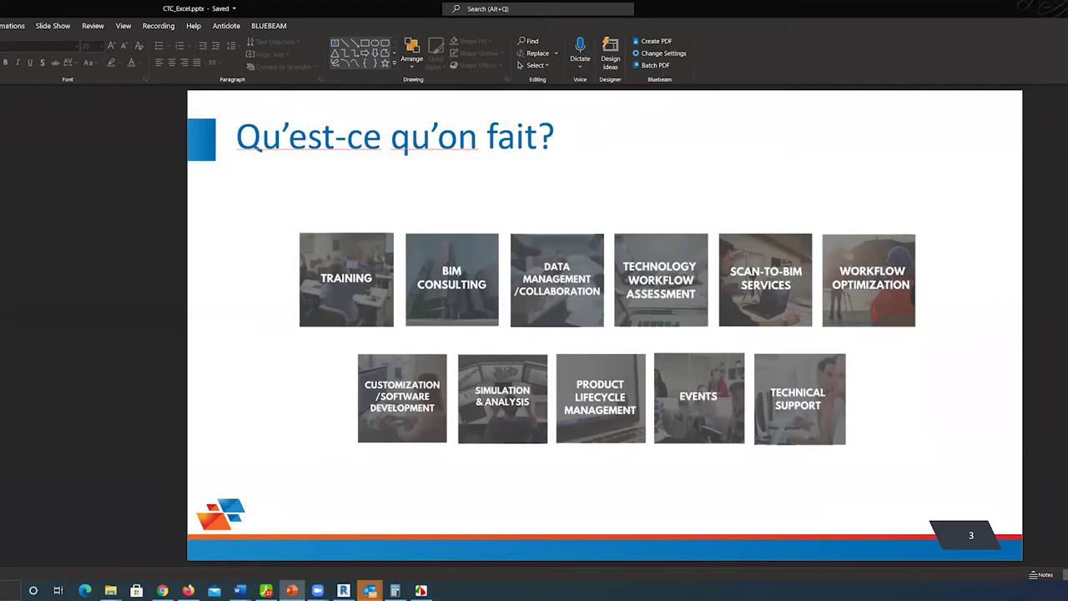
{"action": "key", "text": "Page_Down"}
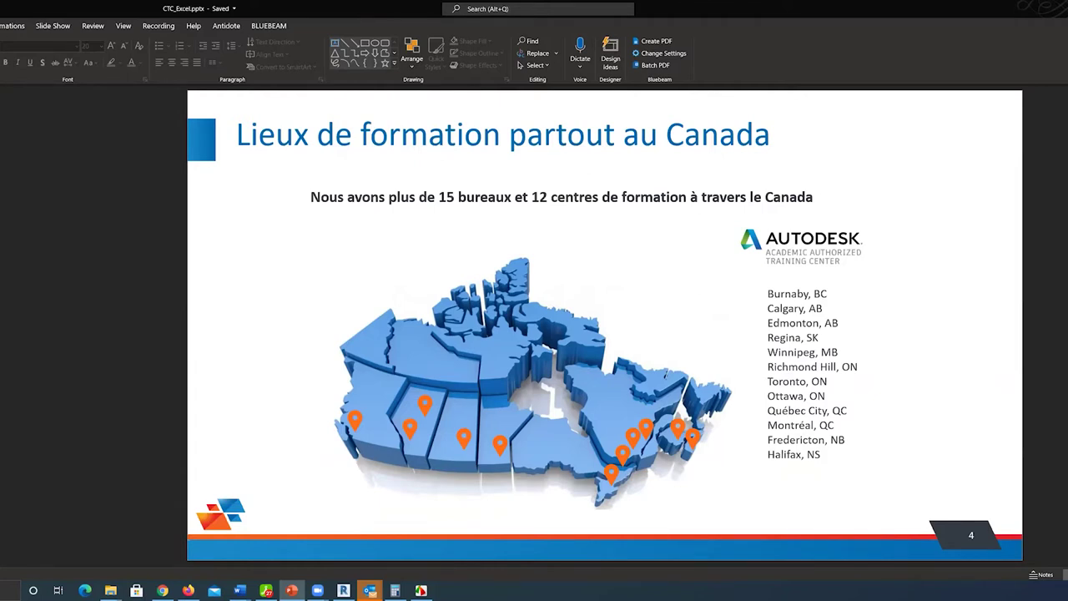
{"action": "key", "text": "Page_Down"}
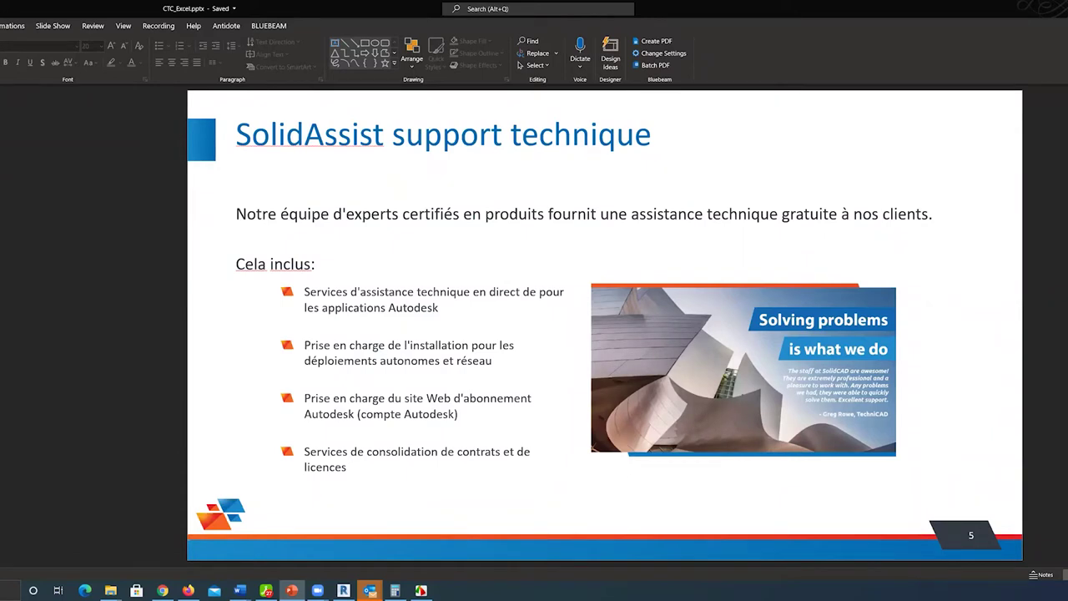
{"action": "scroll", "coordinate": [208, 295], "scroll_direction": "down", "scroll_amount": 1}
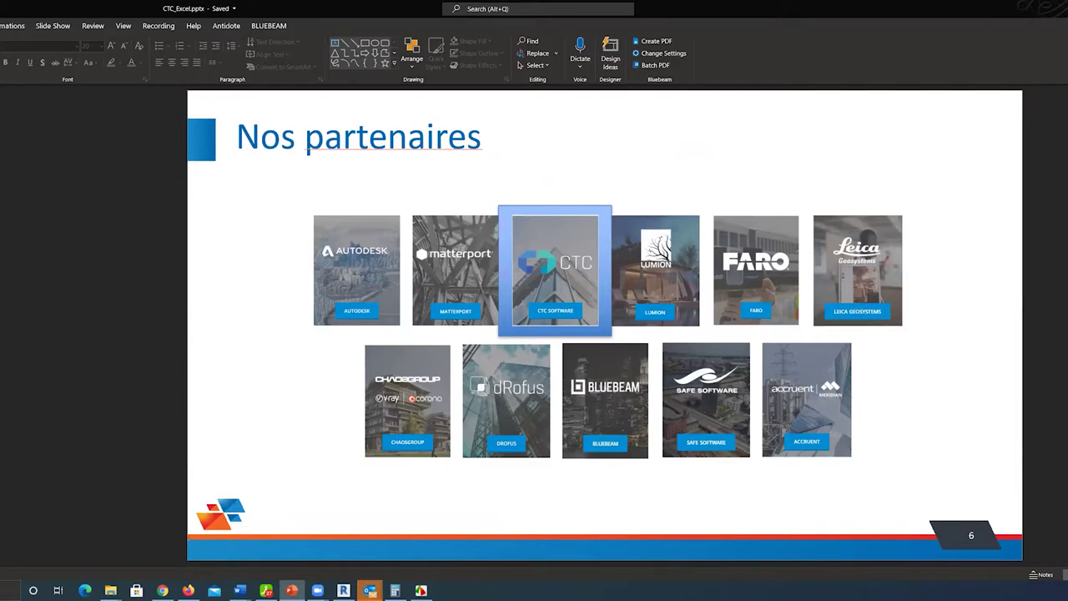
- Advance to slide 7, CTC Express Tools, listing BIM Project Suite, HIVE and Superdoor Configurator
{"action": "left_click", "coordinate": [555, 267]}
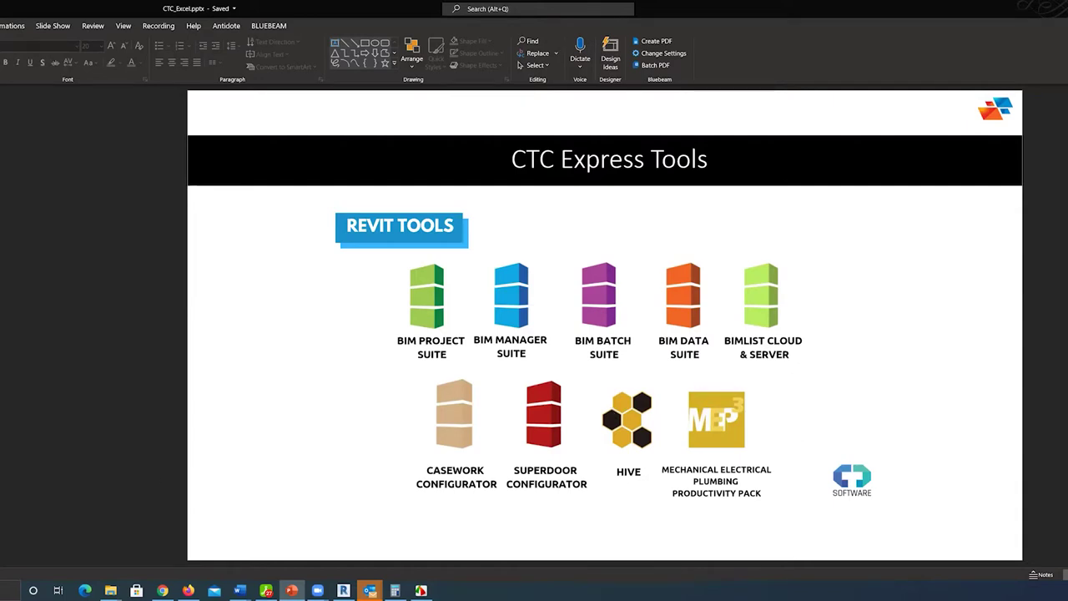
- Advance to slide 8, Gratuit vs avec la licence, showing free tools like Project Cleaner
{"action": "key", "text": "Page_Down"}
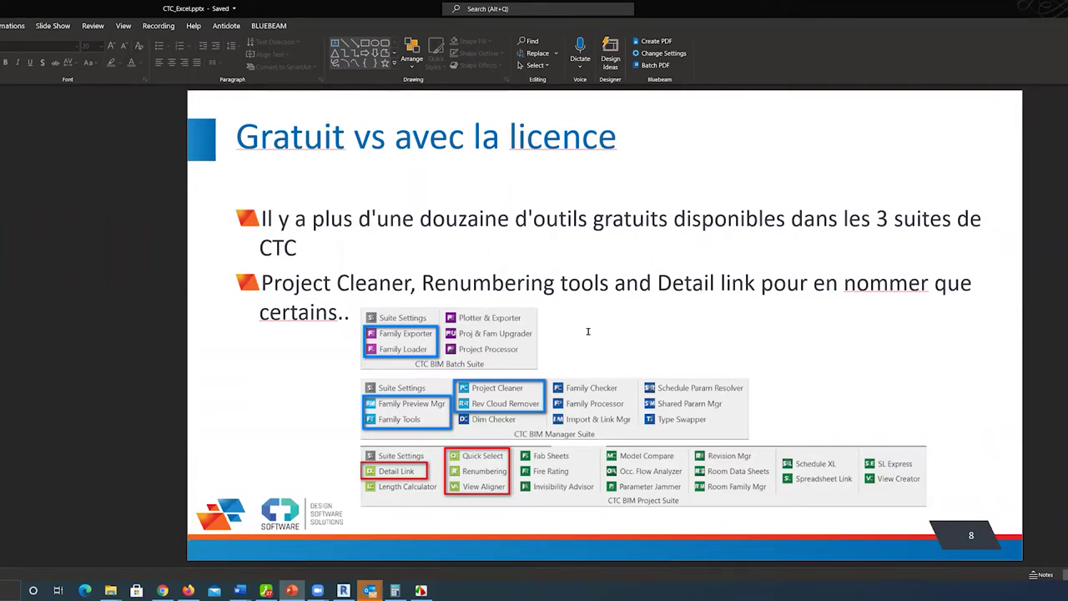
- Advance to slide 9, Spreadsheet Link, describing linking Revit data to a spreadsheet
{"action": "left_click", "coordinate": [587, 332]}
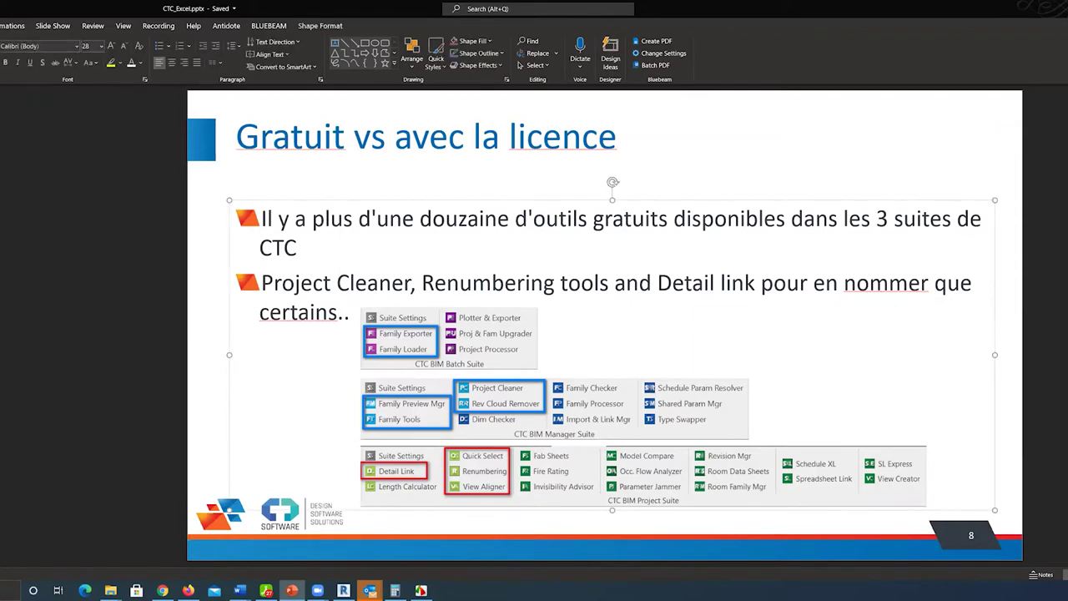
{"action": "key", "text": "Escape"}
{"action": "key", "text": "Page_Down"}
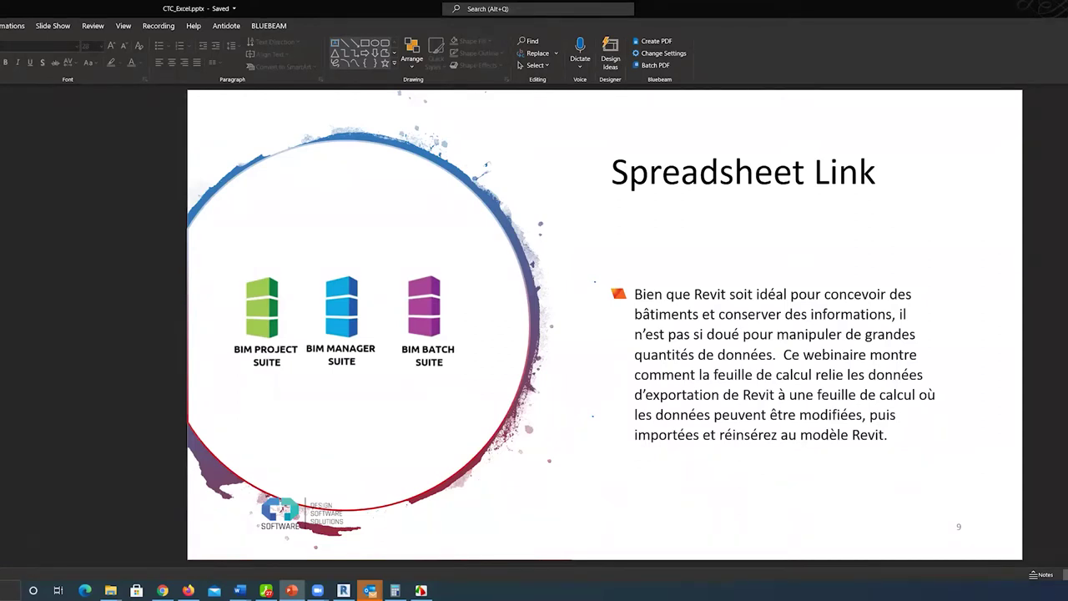
- Advance to slide 10, Les solutions: schedule export, application, macro and Dynamo script
{"action": "key", "text": "Page_Down"}
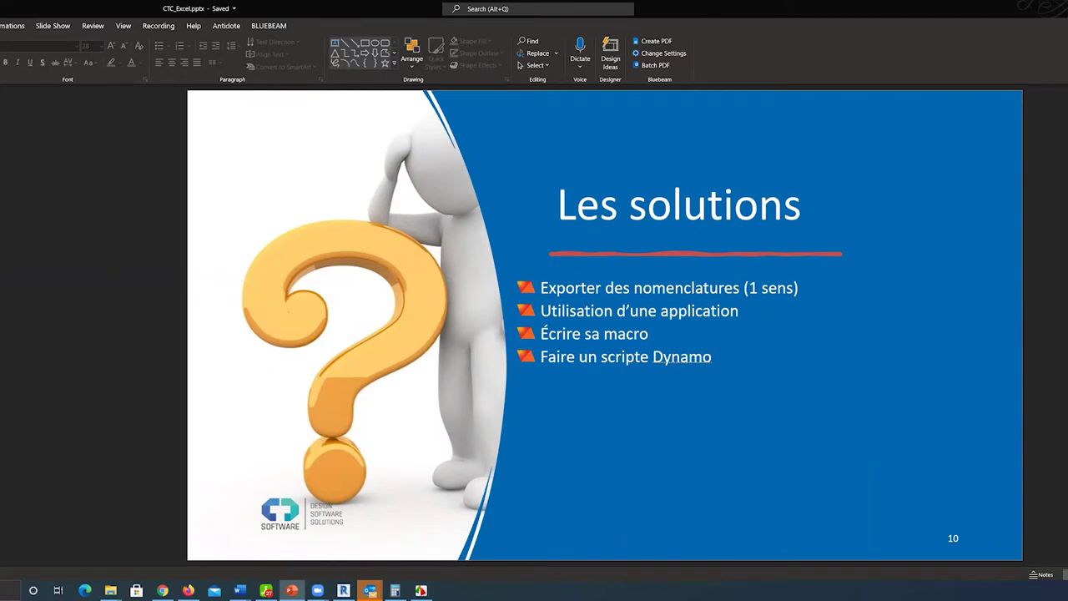
- Advance to slide 11, Les problématiques, listing copy/paste, key schedule and formula limitations
{"action": "key", "text": "Page_Down"}
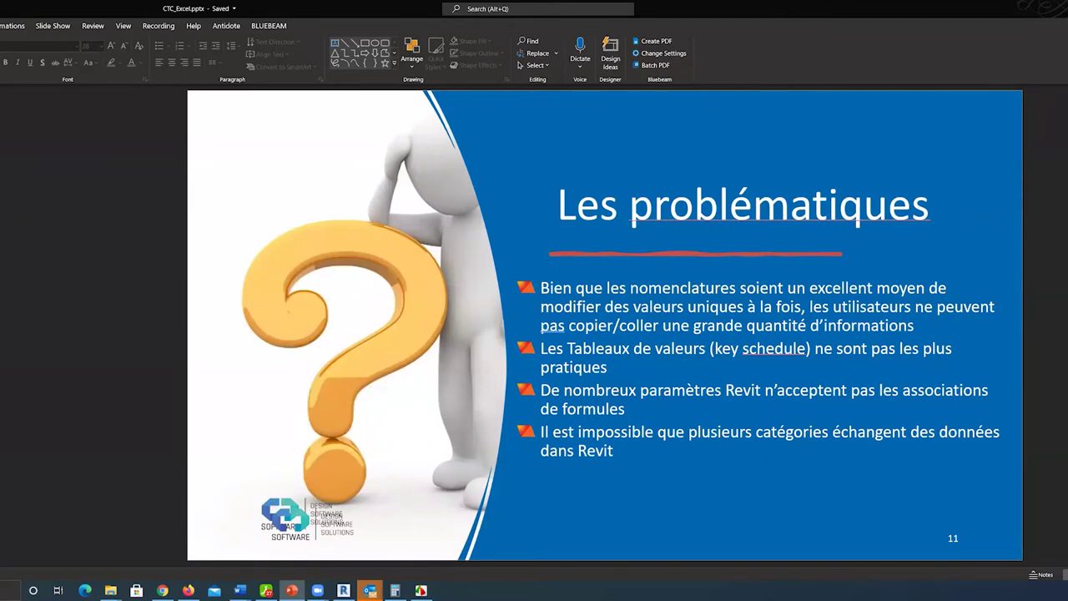
- Advance to slide 12, Les avantages: non-technical users, no Revit licence, automation
{"action": "key", "text": "Page_Down"}
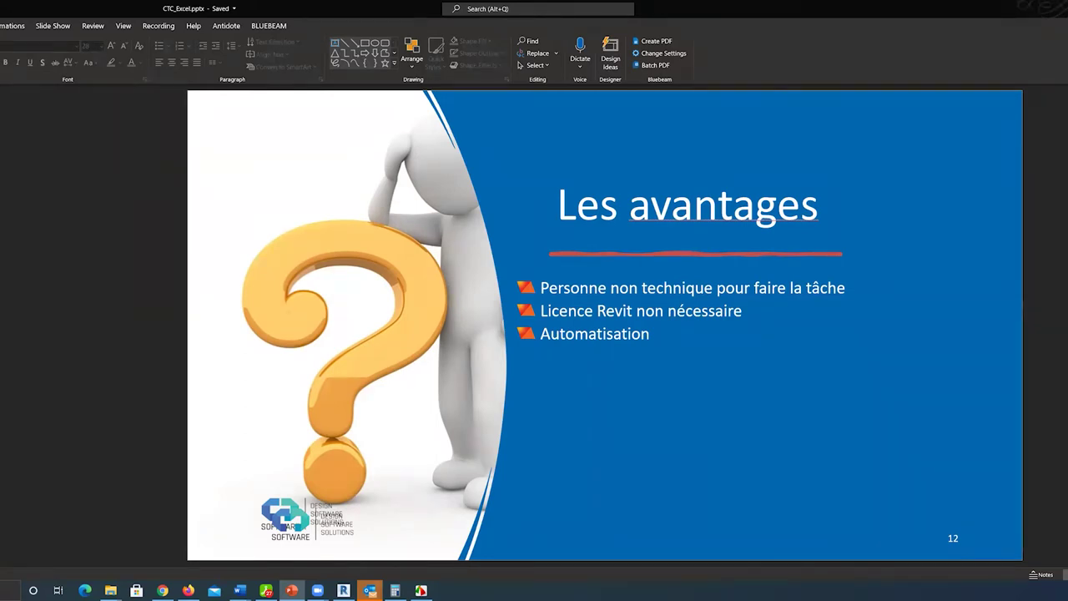
- Advance past slide 13 to slide 14, La solution – Spreadsheet Link
{"action": "key", "text": "Page_Down"}
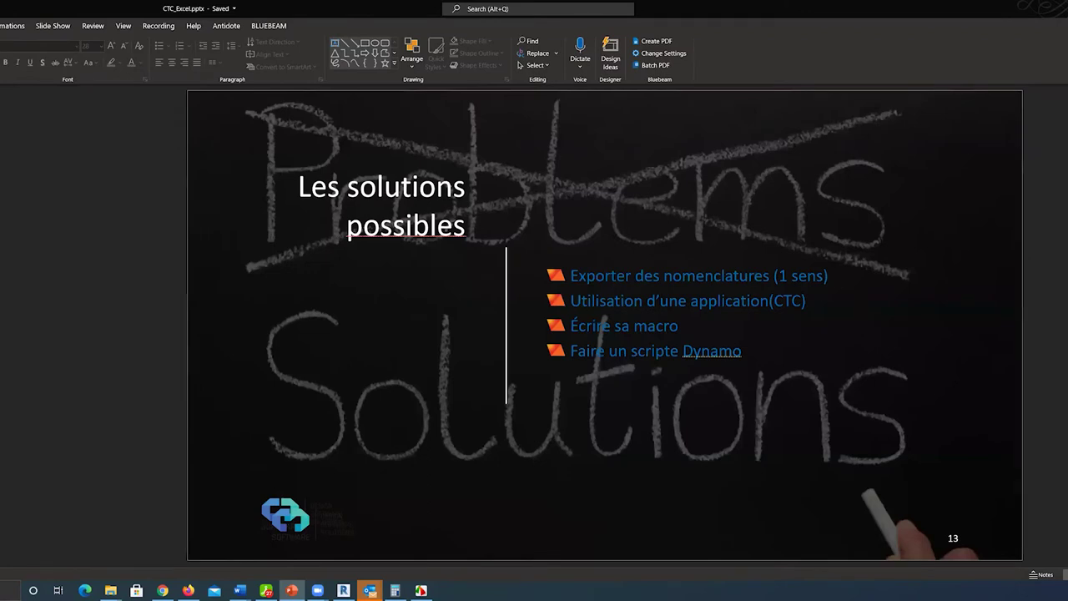
{"action": "key", "text": "Right"}
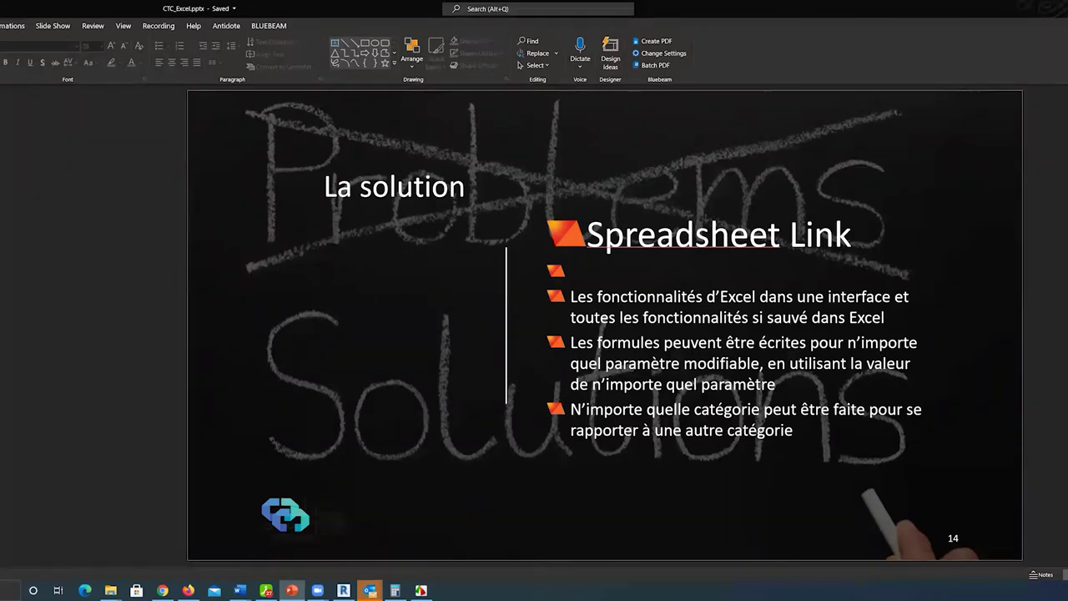
- Advance past slide 15, Objectifs d'apprentissage, to slide 16, DÉMO
{"action": "key", "text": "Page_Down"}
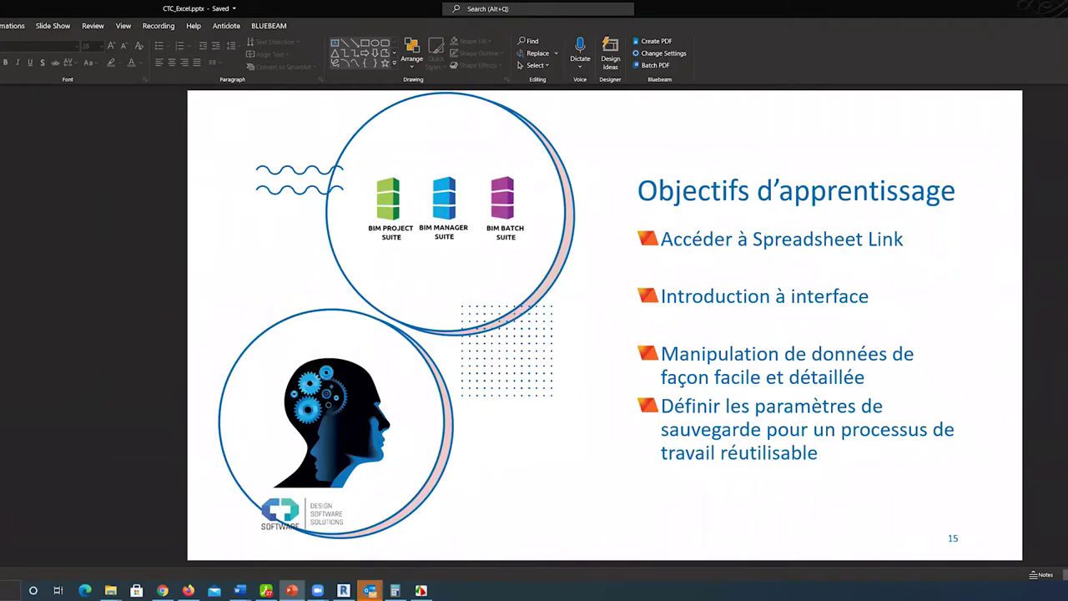
{"action": "key", "text": "Page_Down"}
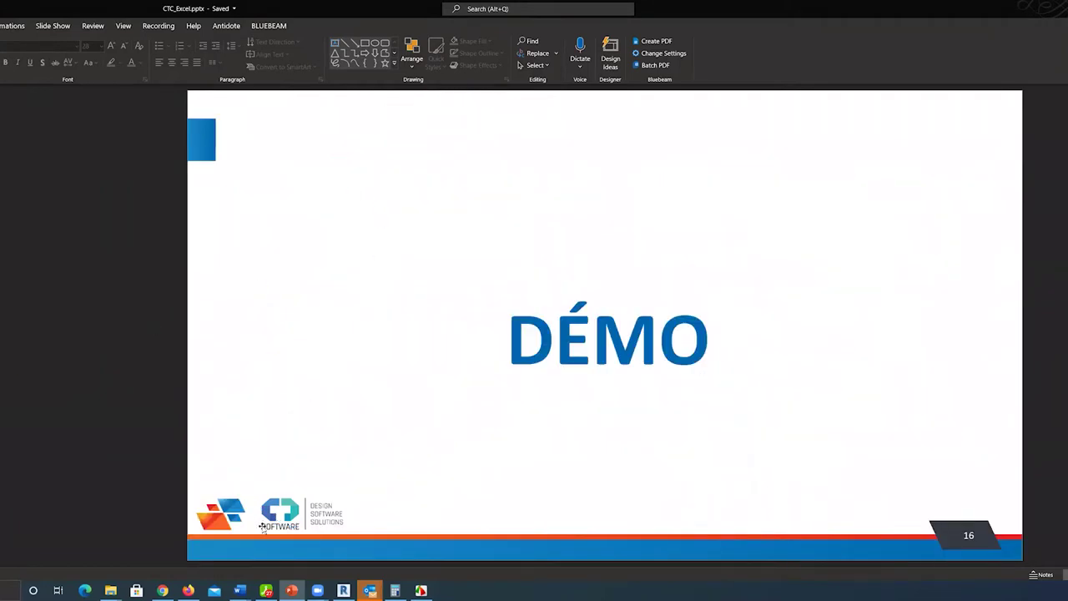
- Switch to the Revit project and open the Room Schedule view
{"action": "left_click", "coordinate": [343, 590]}
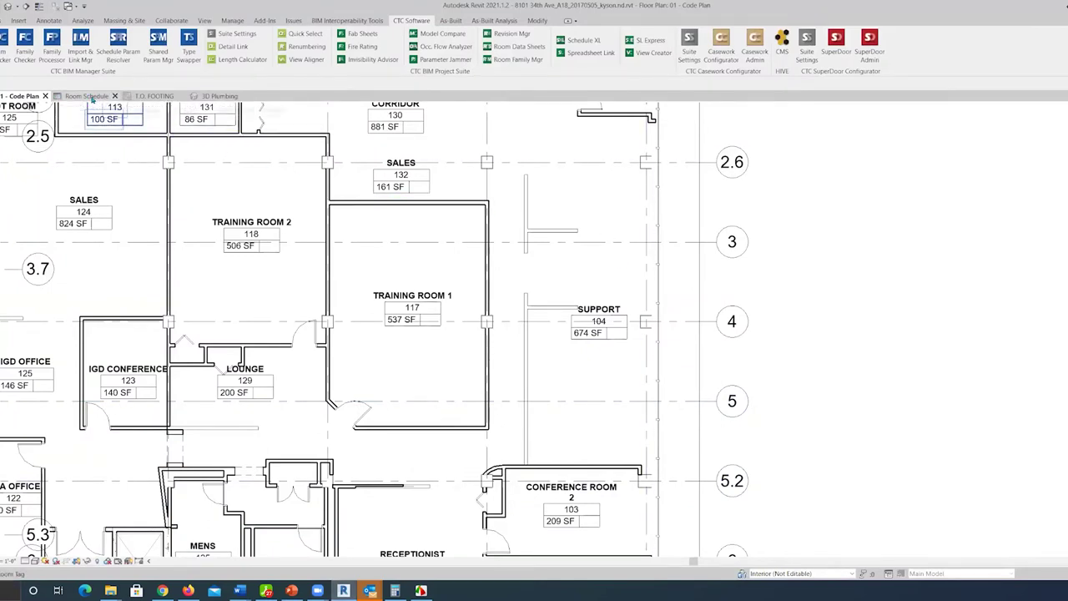
{"action": "left_click", "coordinate": [91, 97]}
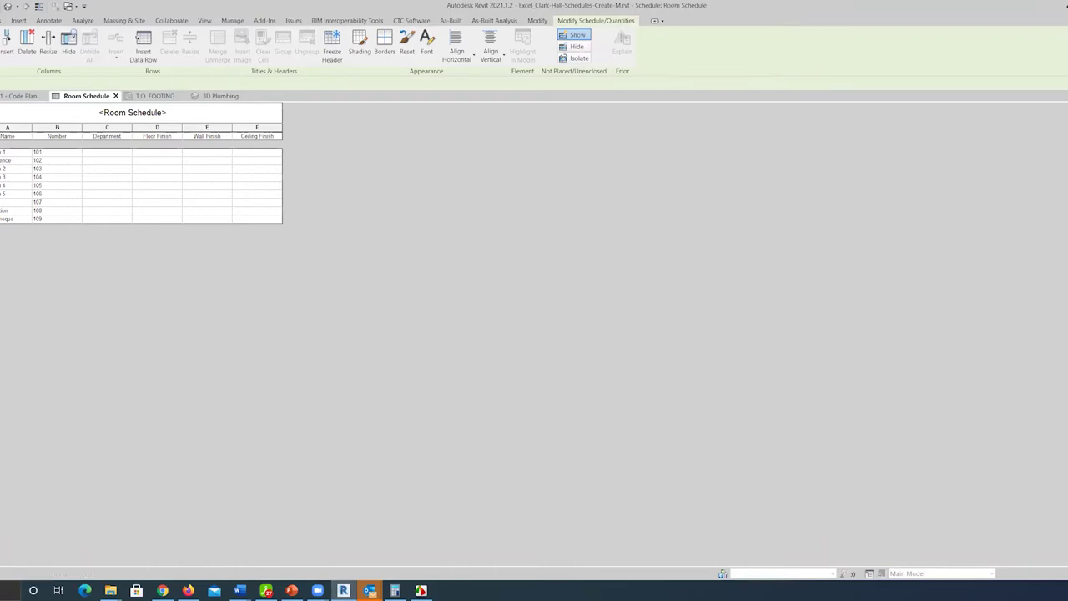
{"action": "key", "text": "Escape"}
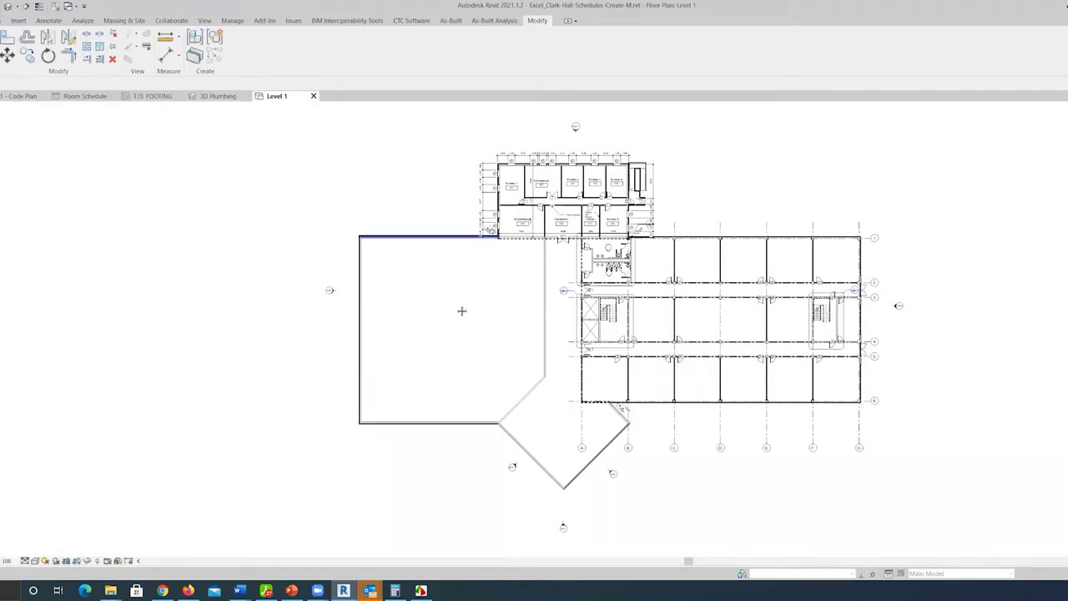
- Zoom and pan the Level 1 plan onto the office block with Bureau 1–5
{"action": "scroll", "coordinate": [463, 311], "scroll_direction": "up", "scroll_amount": 5}
{"action": "scroll", "coordinate": [727, 346], "scroll_direction": "up", "scroll_amount": 1}
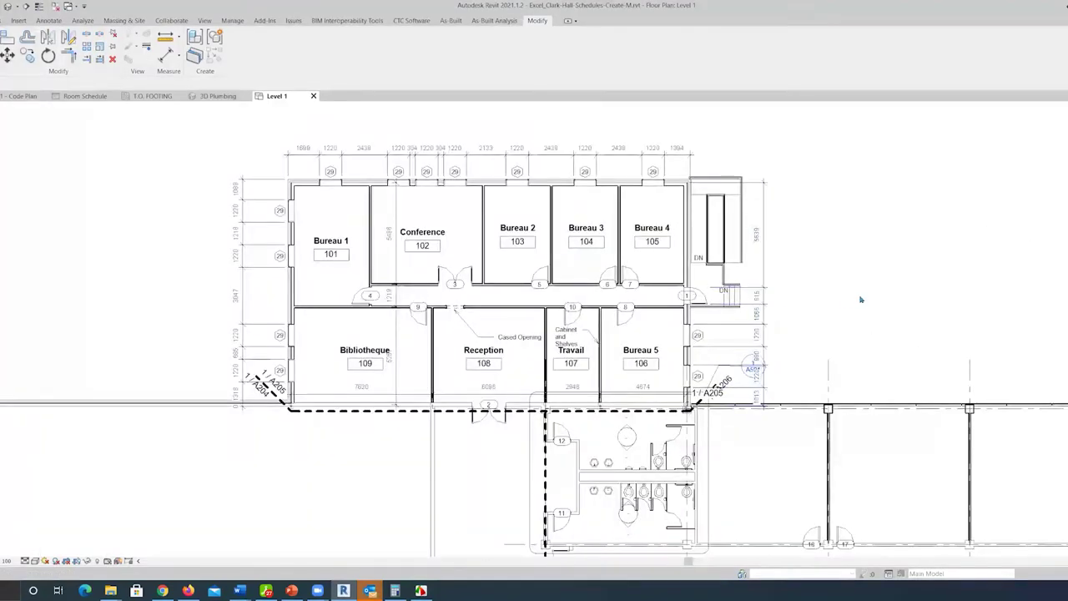
{"action": "middle_click_drag", "start_coordinate": [874, 319], "coordinate": [852, 297]}
{"action": "scroll", "coordinate": [852, 298], "scroll_direction": "down", "scroll_amount": 3}
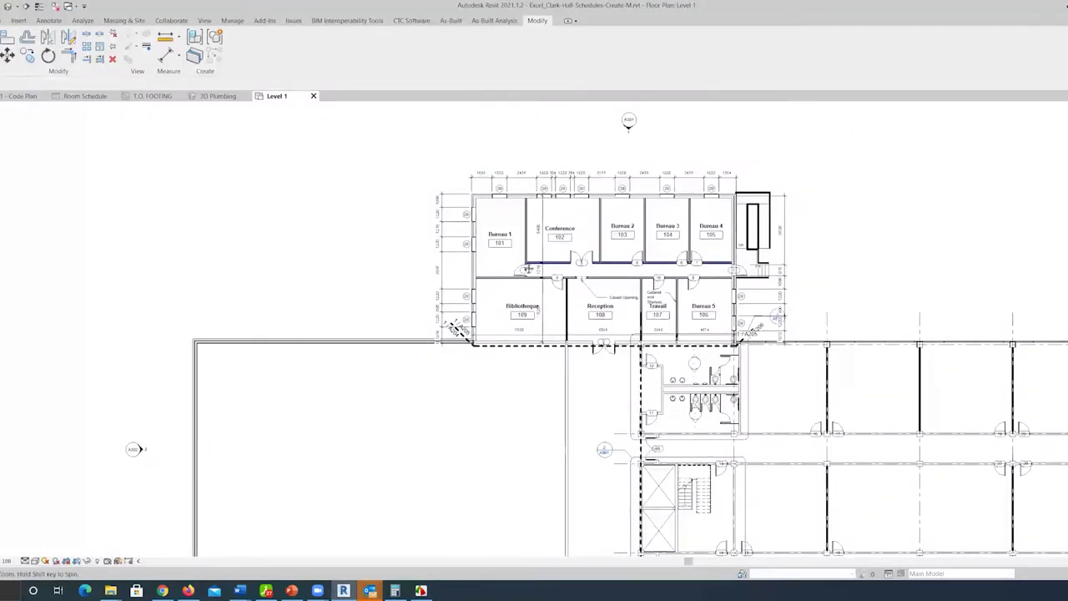
{"action": "middle_click_drag", "start_coordinate": [662, 235], "coordinate": [505, 247]}
{"action": "scroll", "coordinate": [504, 247], "scroll_direction": "up", "scroll_amount": 2}
{"action": "scroll", "coordinate": [534, 248], "scroll_direction": "up", "scroll_amount": 1}
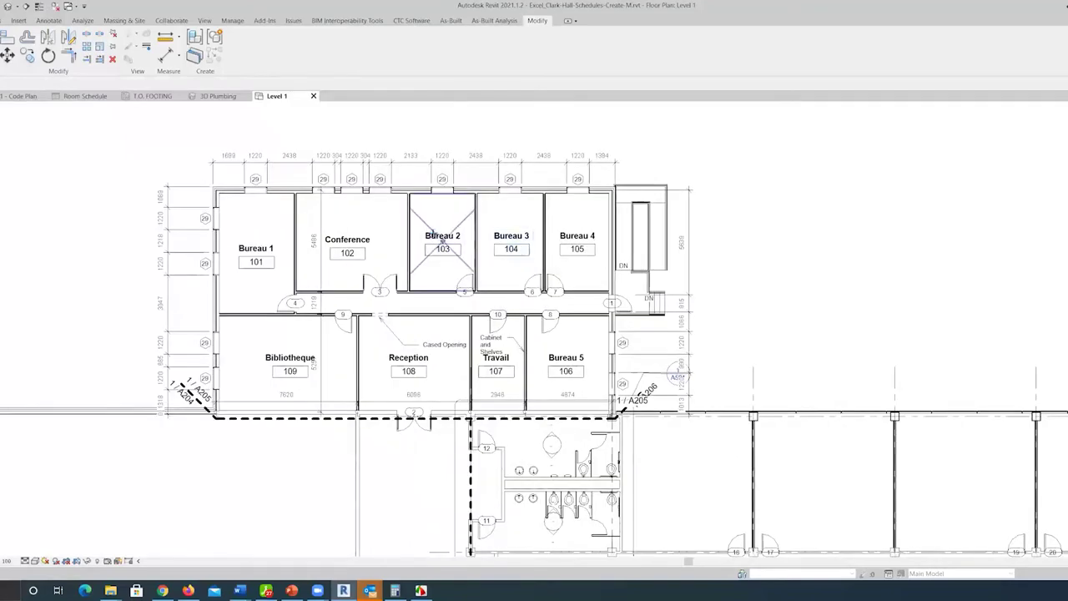
{"action": "mouse_move", "coordinate": [453, 212]}
{"action": "middle_mouse_down"}
{"action": "mouse_move", "coordinate": [524, 259]}
{"action": "mouse_move", "coordinate": [572, 252]}
{"action": "middle_mouse_up"}
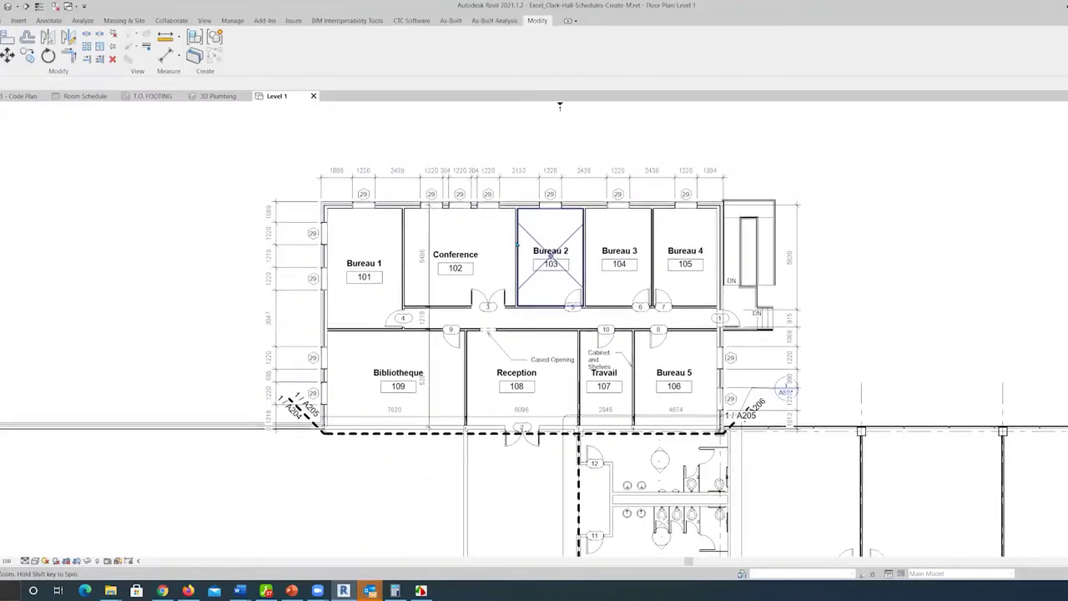
{"action": "scroll", "coordinate": [403, 254], "scroll_direction": "up", "scroll_amount": 2}
{"action": "scroll", "coordinate": [403, 255], "scroll_direction": "up", "scroll_amount": 1}
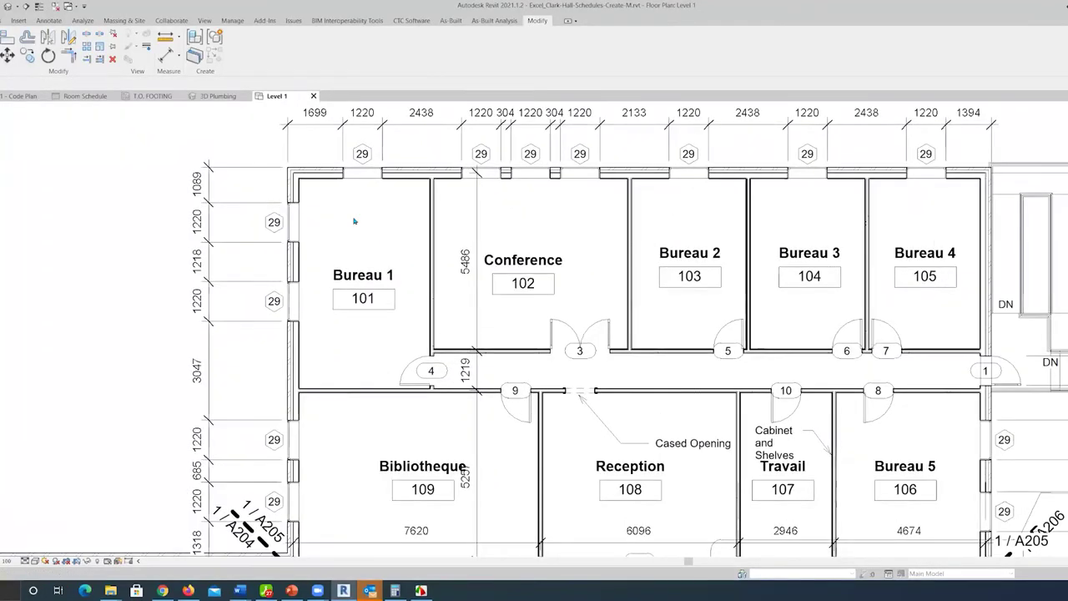
- Return to the Room Schedule, zoom in, and select room 101's Department cell
{"action": "left_click", "coordinate": [78, 97]}
{"action": "scroll", "coordinate": [100, 210], "scroll_direction": "up", "scroll_amount": 3, "text": "ctrl"}
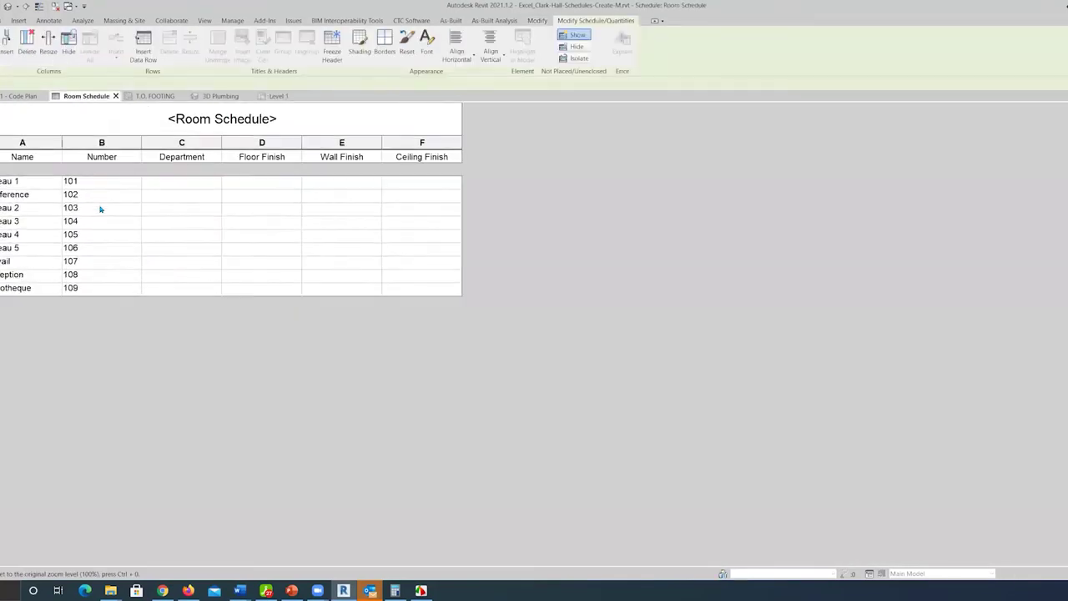
{"action": "scroll", "coordinate": [100, 211], "scroll_direction": "up", "scroll_amount": 2, "text": "ctrl"}
{"action": "scroll", "coordinate": [99, 211], "scroll_direction": "up", "scroll_amount": 1, "text": "ctrl"}
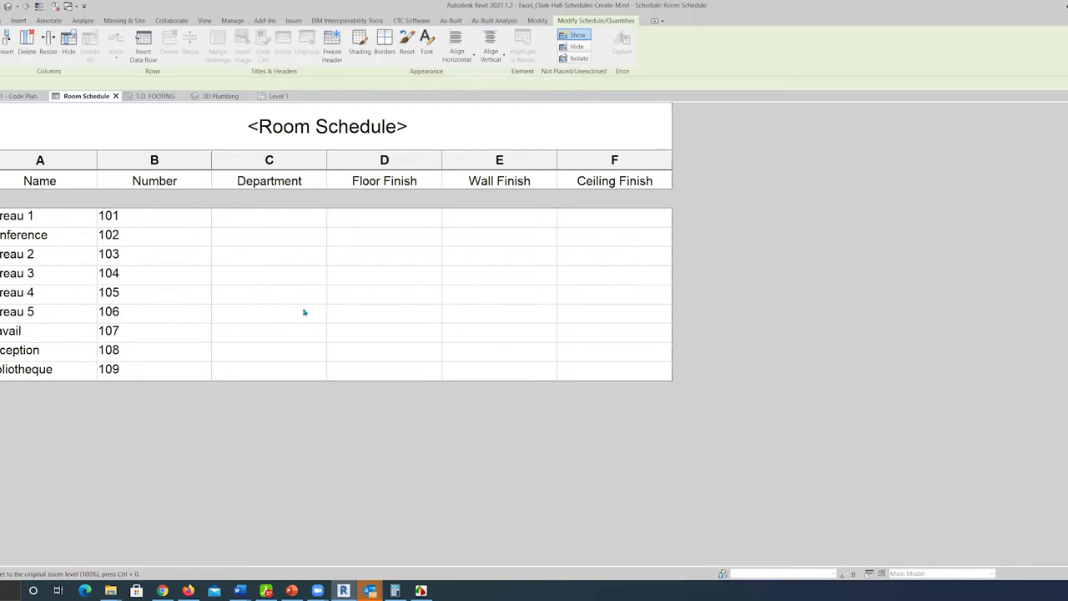
{"action": "left_click", "coordinate": [290, 219]}
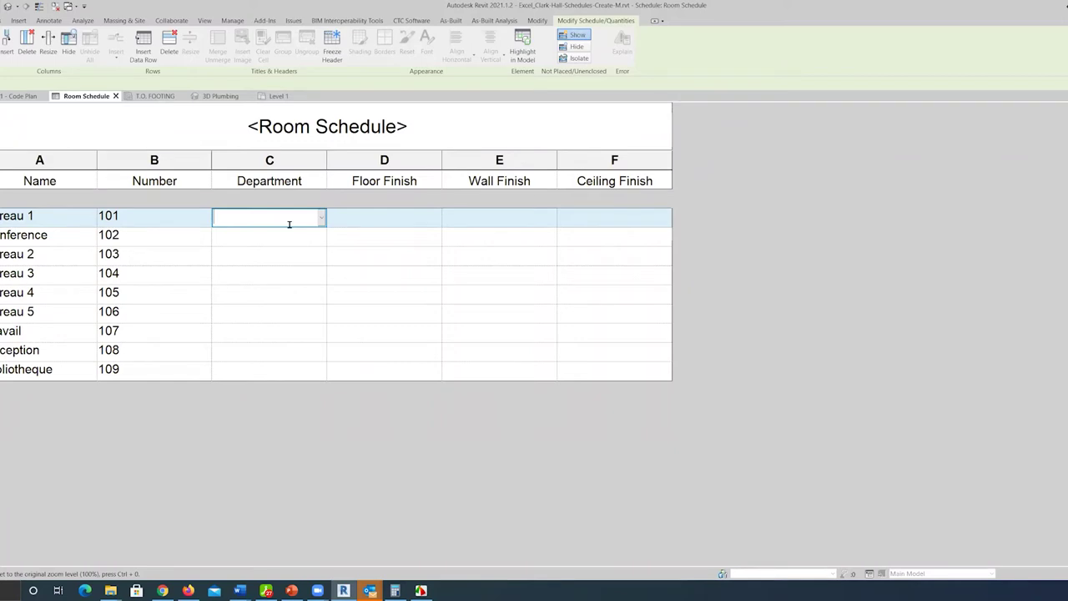
- Enter Scolaire as the Department for rooms 101 and 102
{"action": "type", "text": "Scolaire"}
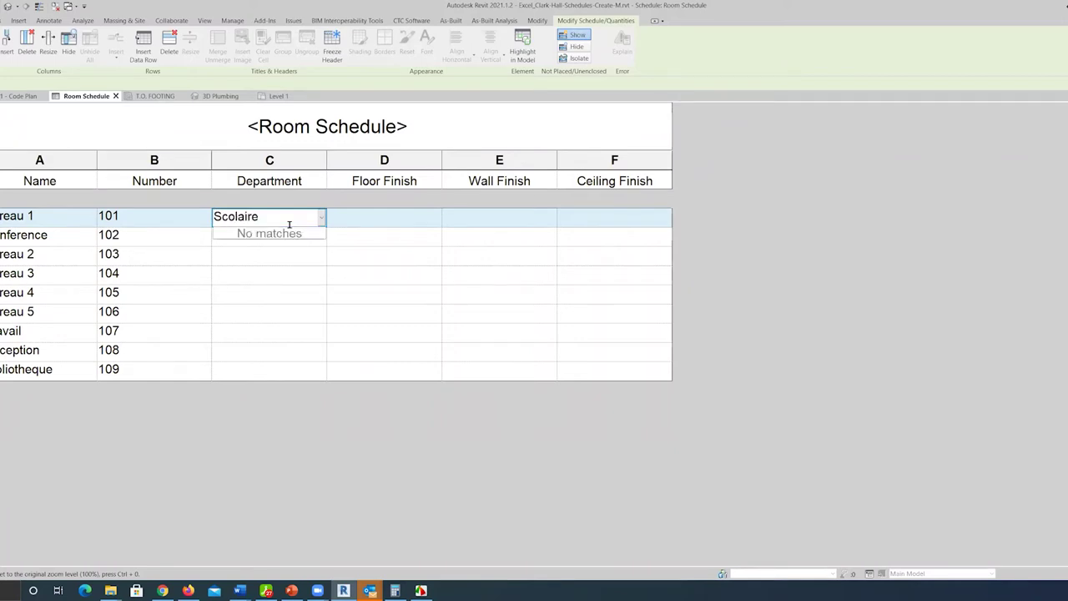
{"action": "left_click", "coordinate": [278, 393]}
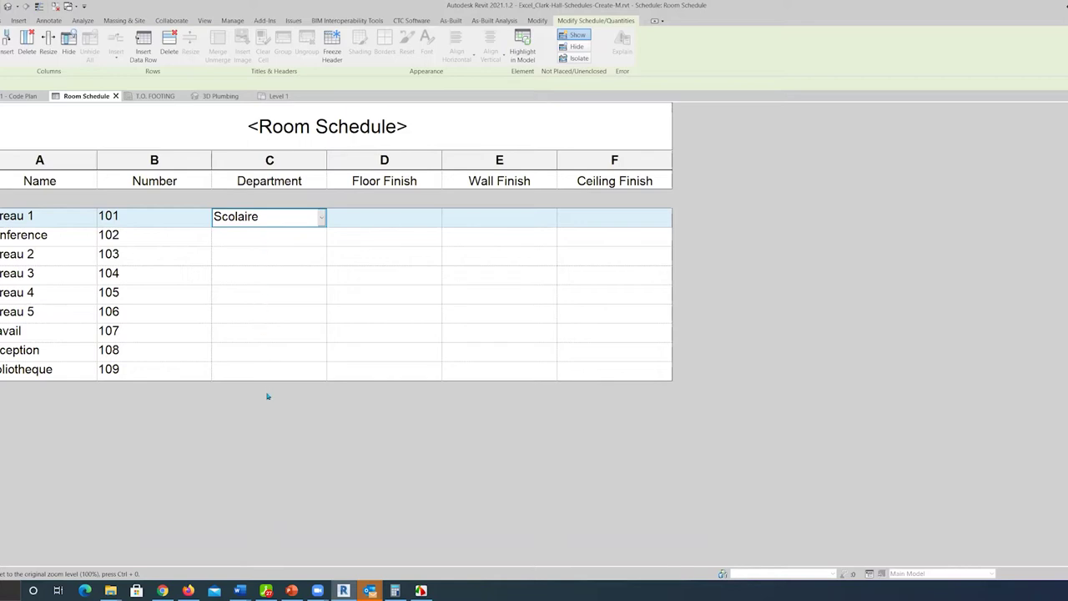
{"action": "left_click", "coordinate": [381, 220]}
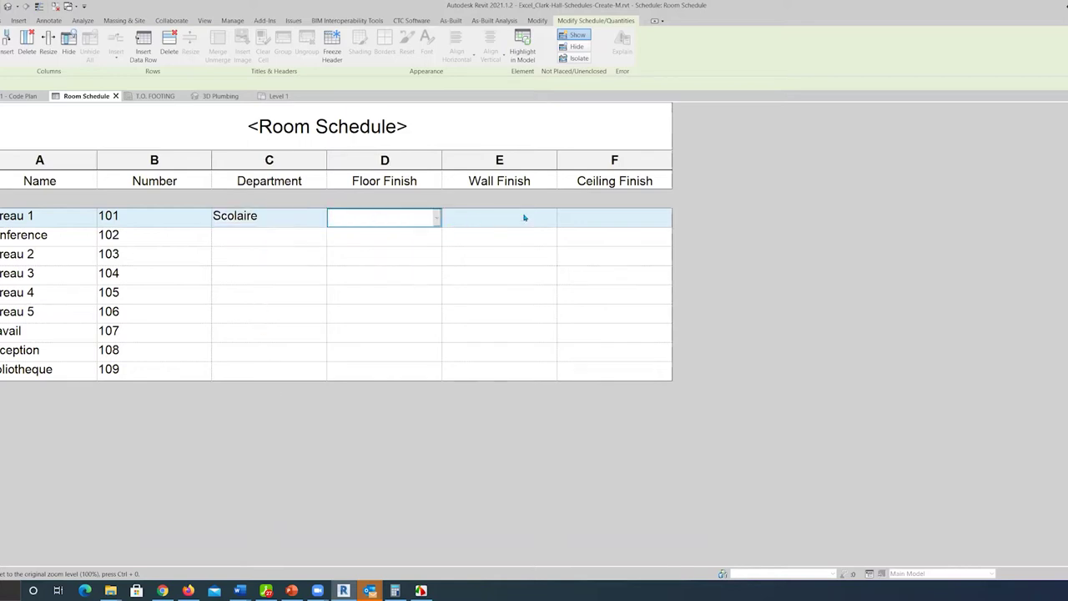
{"action": "left_click", "coordinate": [280, 217]}
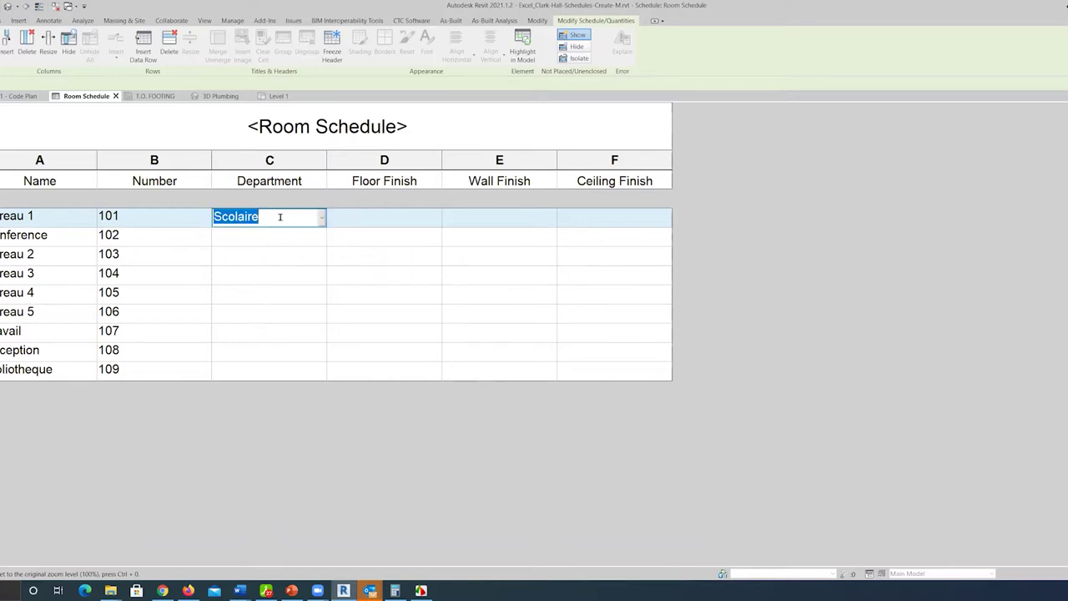
{"action": "left_click", "coordinate": [275, 236]}
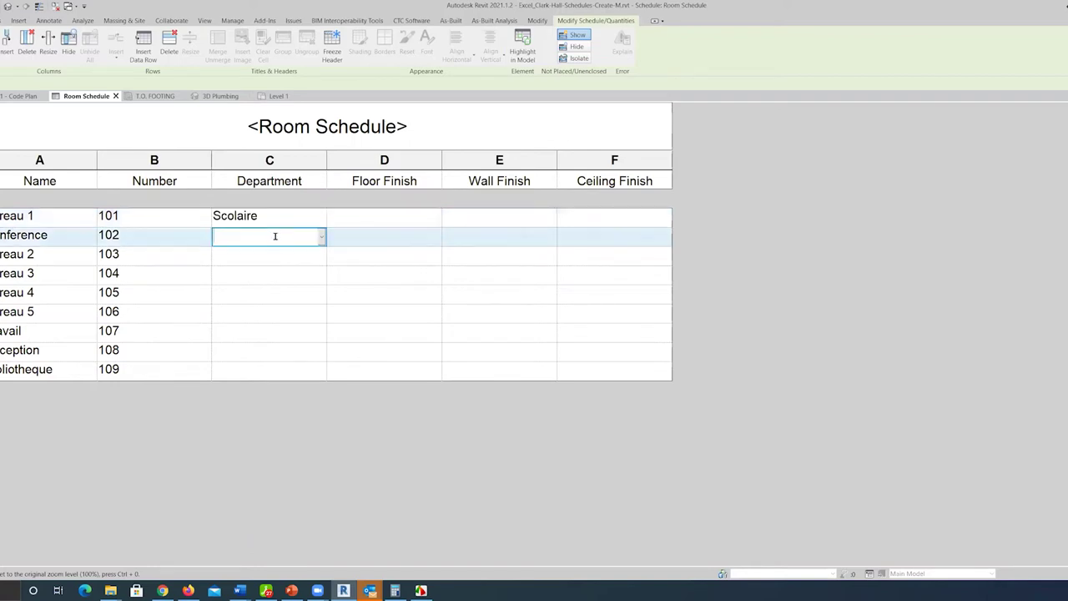
{"action": "type", "text": "Scolaire"}
{"action": "left_click", "coordinate": [283, 258]}
{"action": "left_click", "coordinate": [246, 258]}
- Give room 103 Department 'Departement A', Floor Finish Bois and Wall Finish 2234
{"action": "left_click_drag", "start_coordinate": [350, 255], "coordinate": [486, 255]}
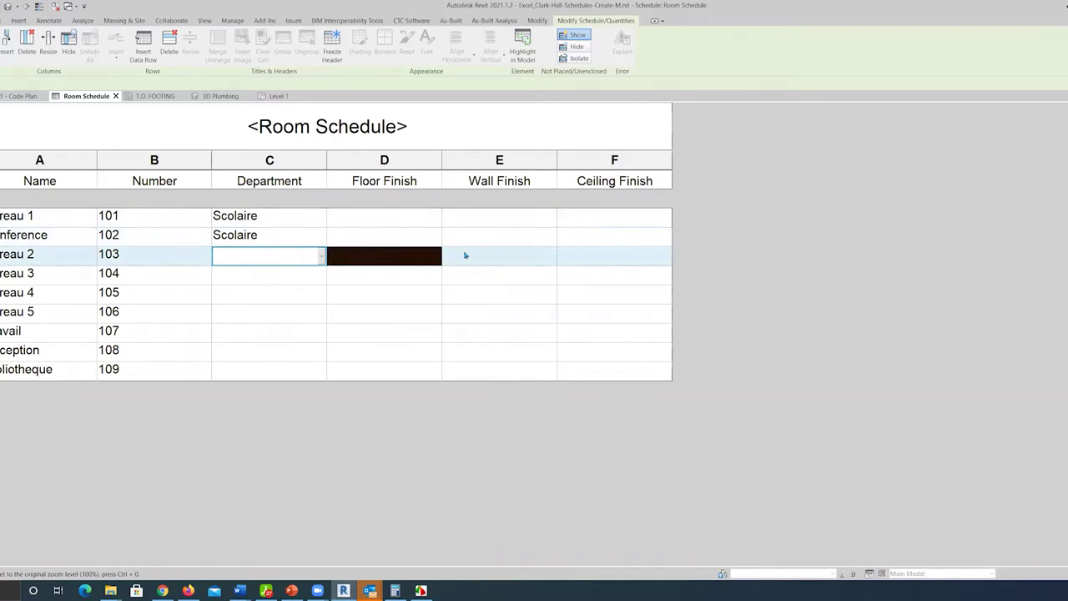
{"action": "left_click", "coordinate": [295, 262]}
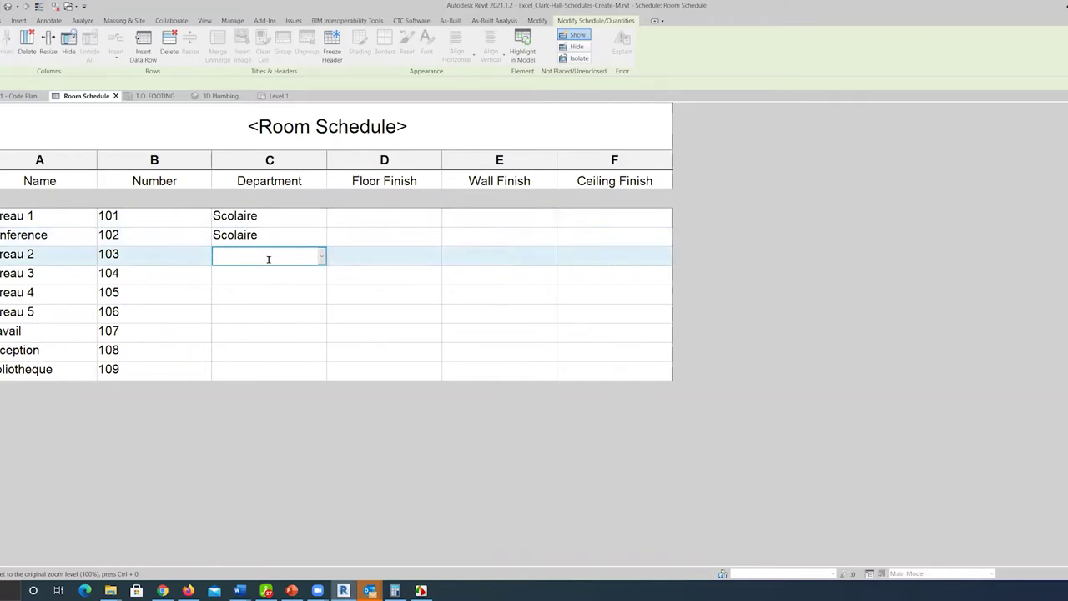
{"action": "type", "text": "Depa"}
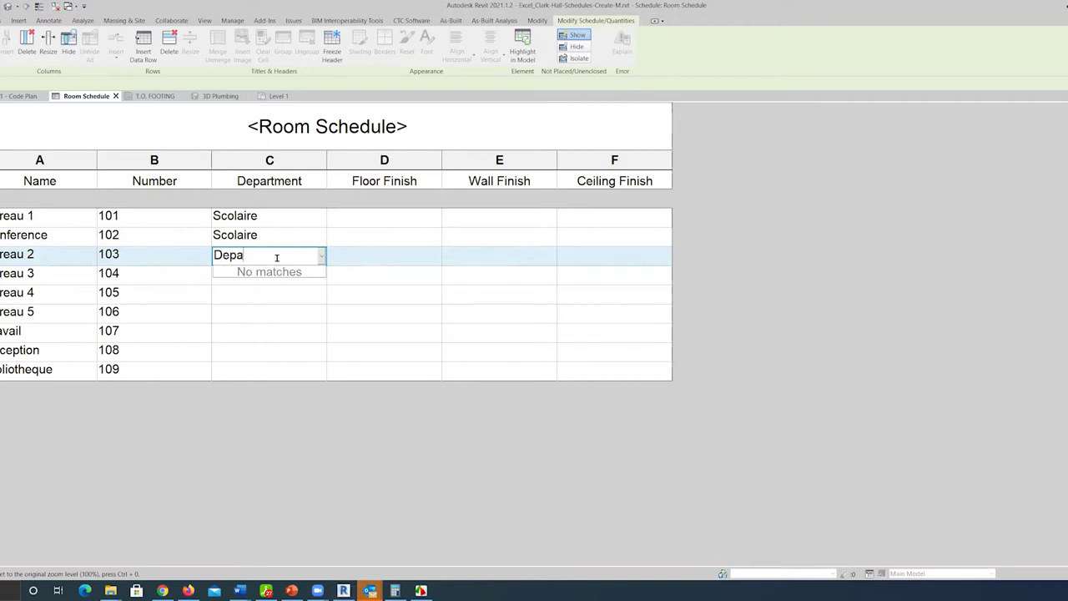
{"action": "type", "text": "rtement A"}
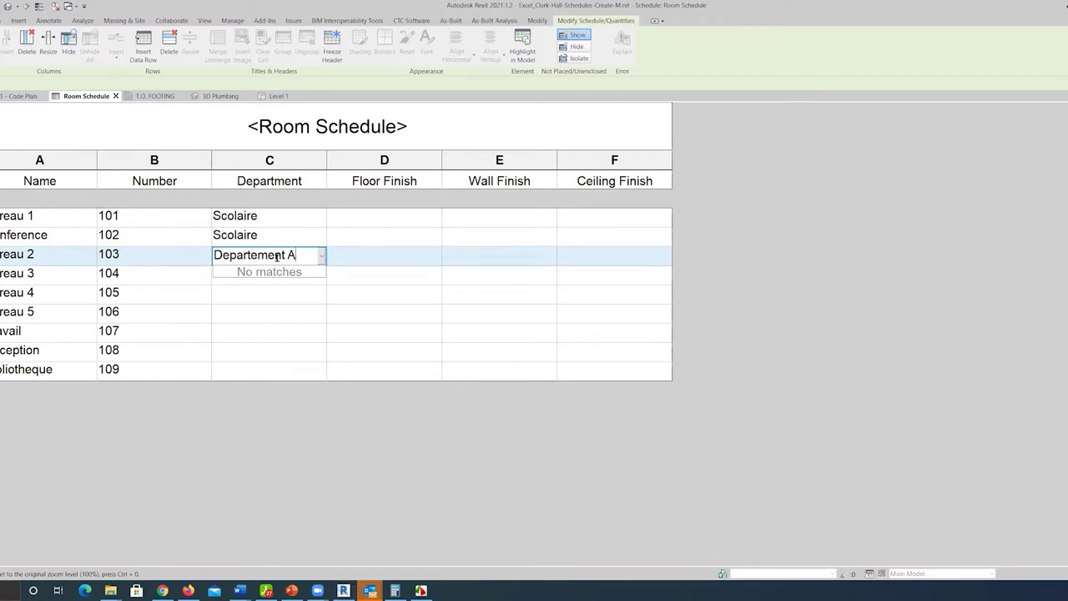
{"action": "left_click", "coordinate": [286, 351]}
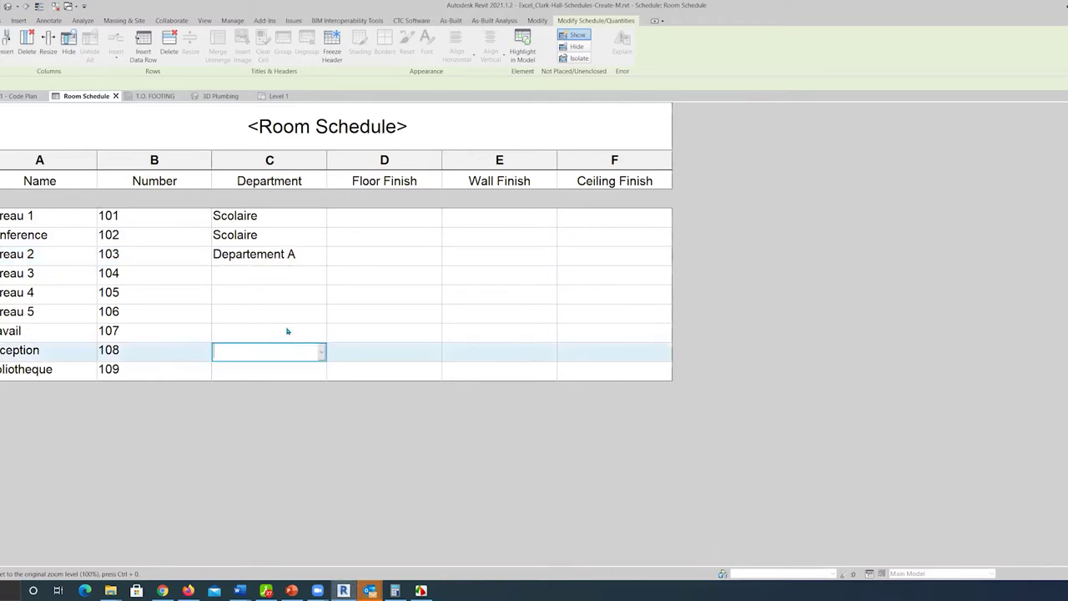
{"action": "left_click", "coordinate": [359, 252]}
{"action": "type", "text": "Bois"}
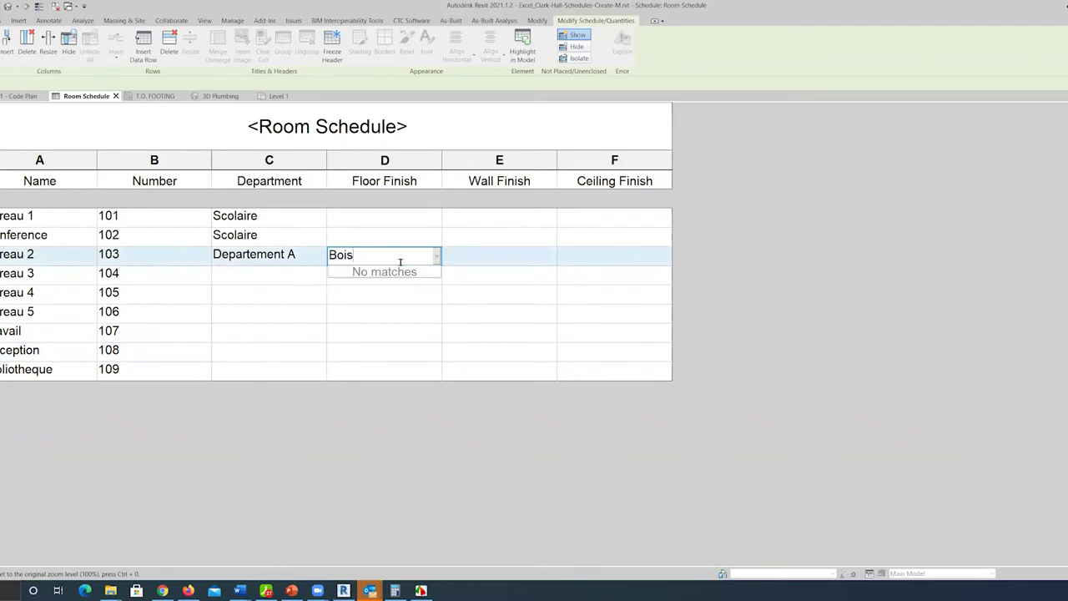
{"action": "left_click", "coordinate": [452, 294]}
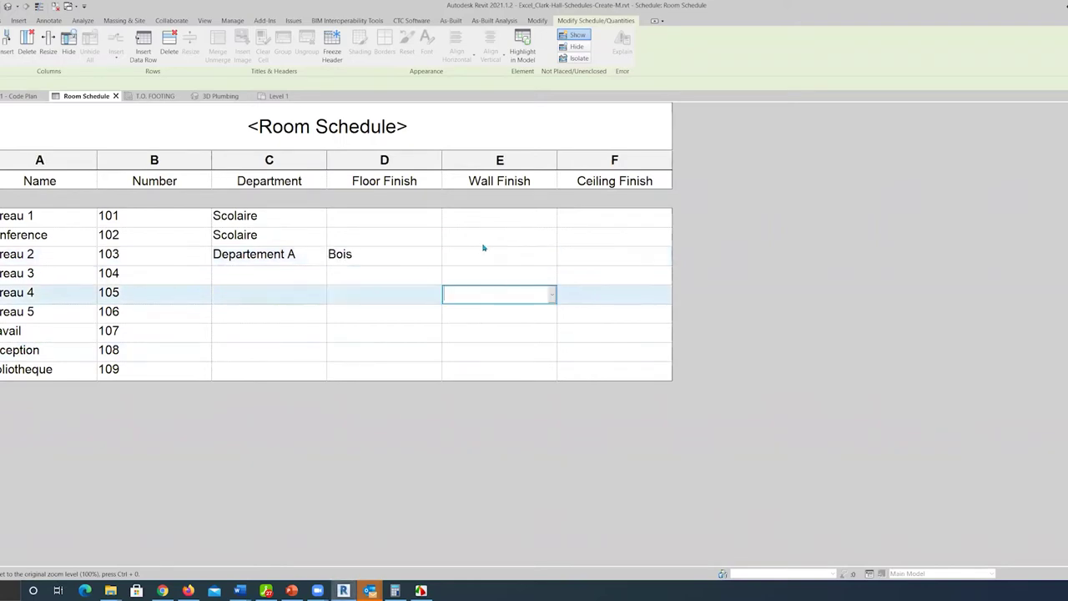
{"action": "left_click", "coordinate": [487, 243]}
{"action": "left_click", "coordinate": [490, 250]}
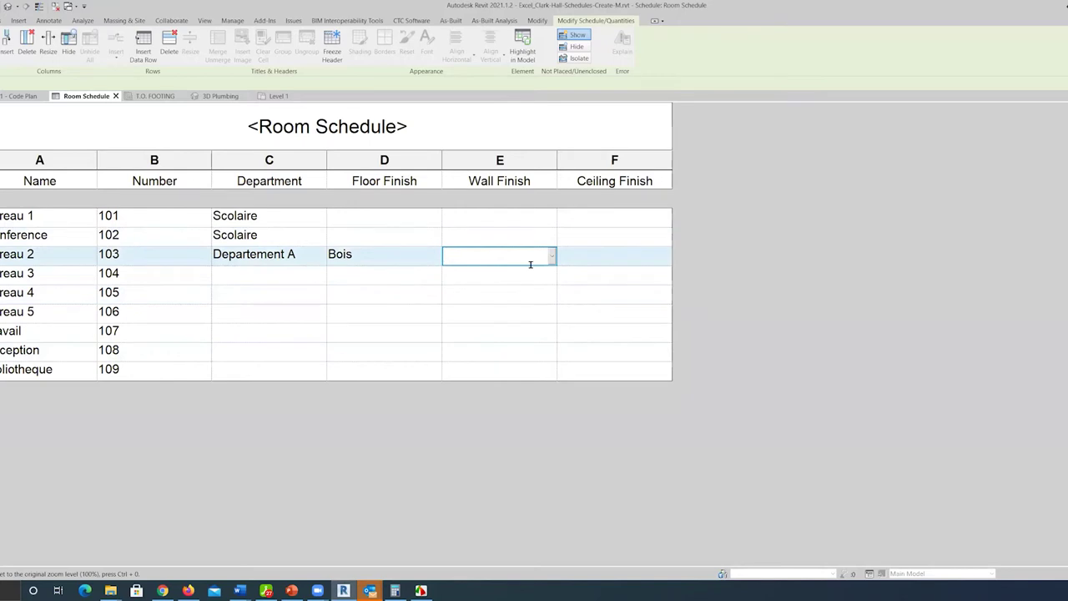
{"action": "type", "text": "22"}
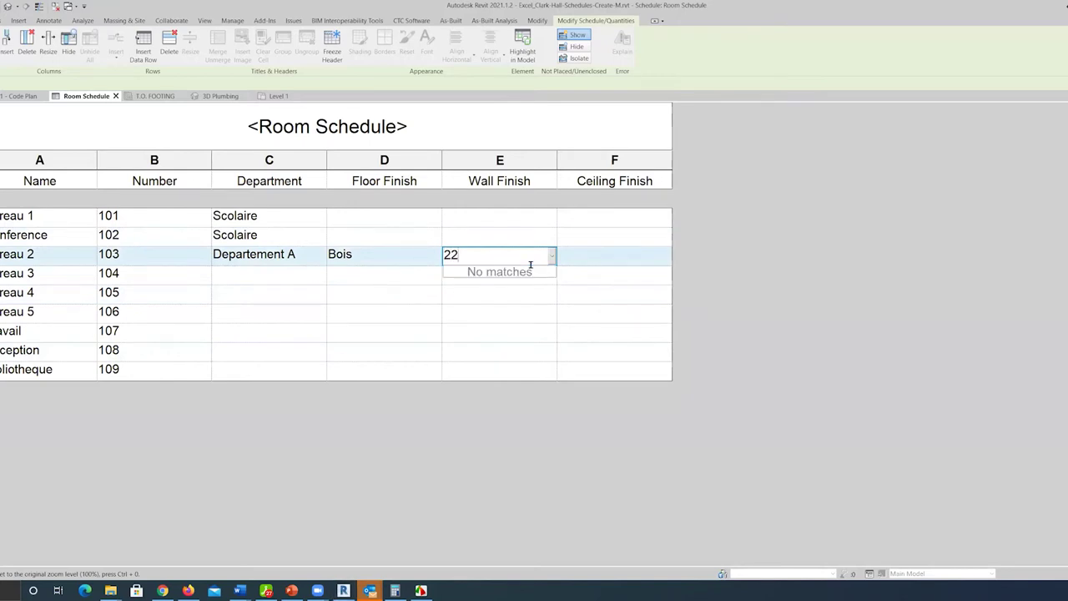
{"action": "type", "text": "34"}
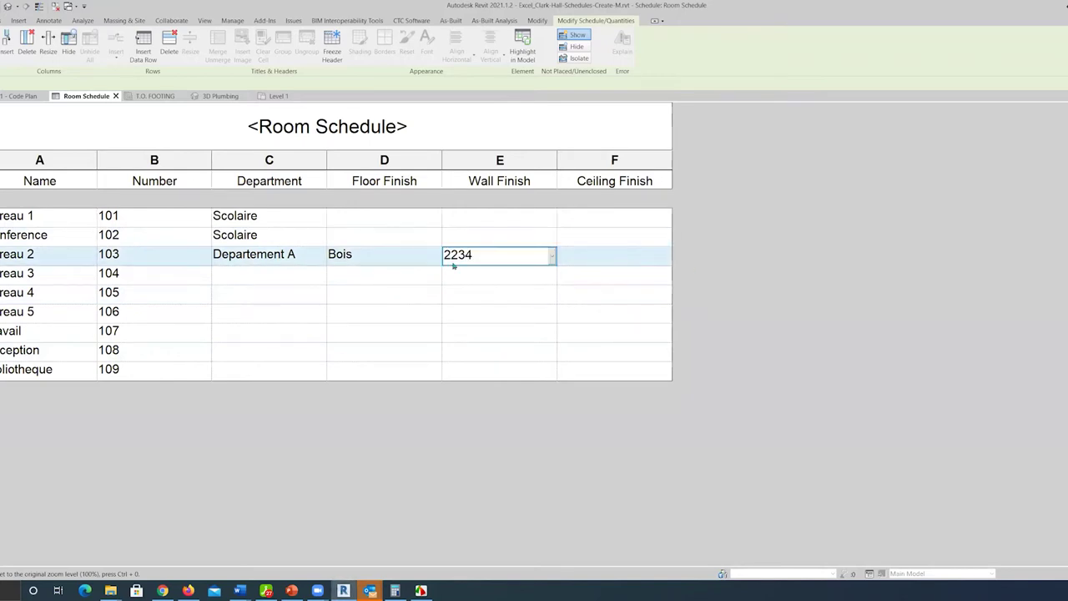
{"action": "left_click_drag", "start_coordinate": [229, 255], "coordinate": [480, 259]}
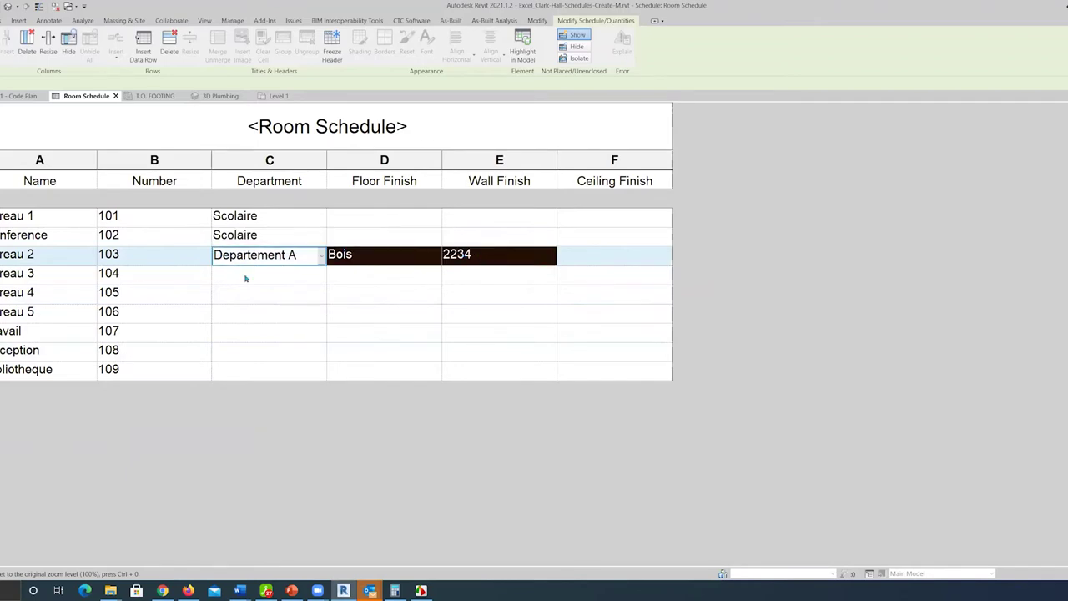
- Begin a Scolaire entry for room 104, then erase and cancel it
{"action": "left_click", "coordinate": [245, 276]}
{"action": "type", "text": "Scolaire"}
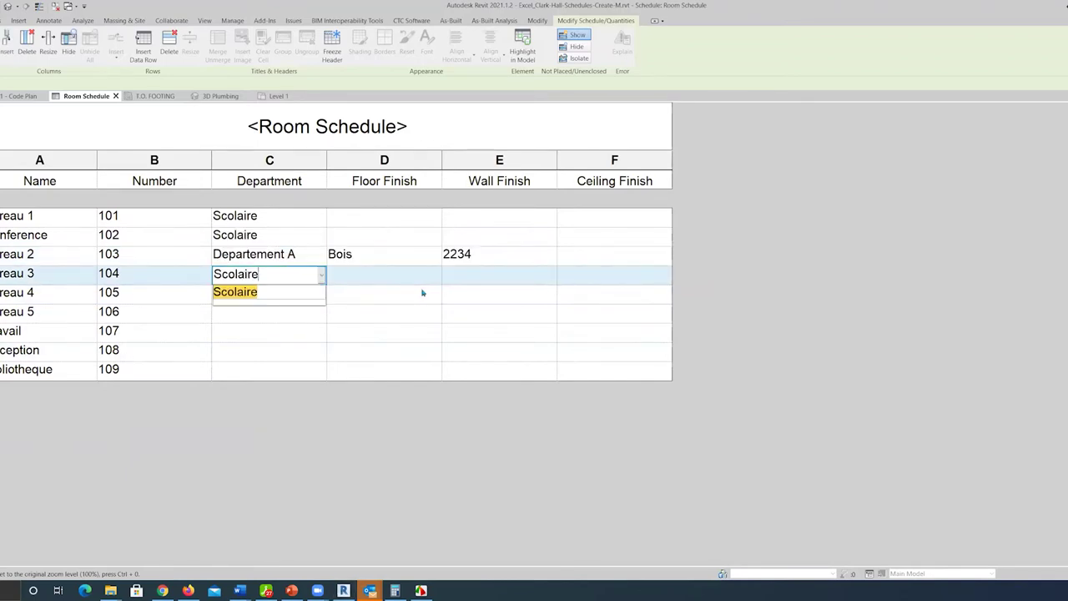
{"action": "key", "text": "BackSpace"}
{"action": "key", "text": "BackSpace"}
{"action": "key", "text": "BackSpace"}
{"action": "key", "text": "BackSpace"}
{"action": "key", "text": "BackSpace"}
{"action": "key", "text": "BackSpace"}
{"action": "key", "text": "BackSpace"}
{"action": "key", "text": "BackSpace"}
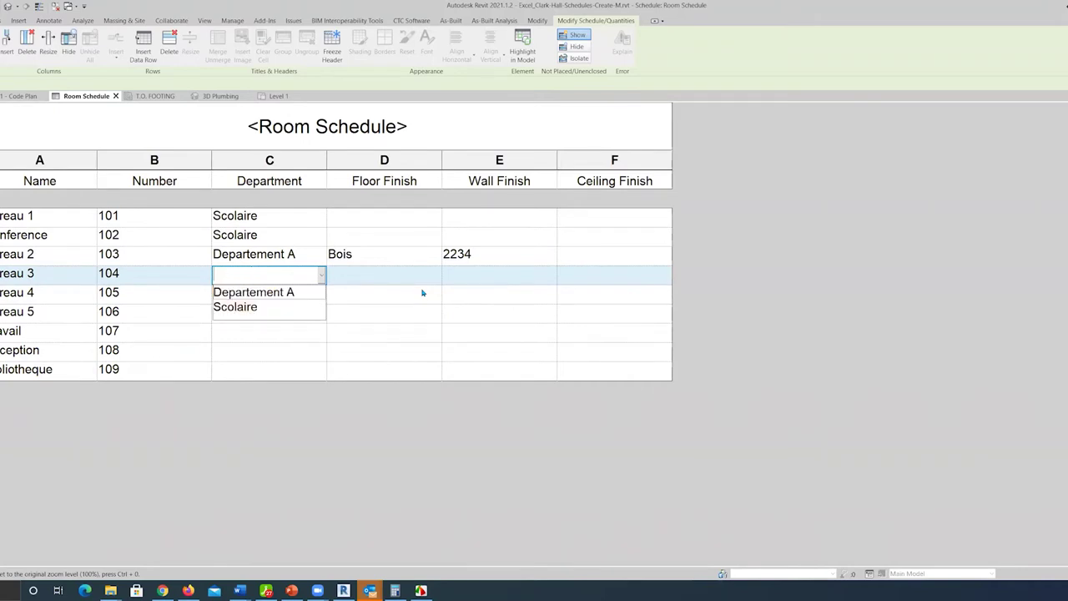
{"action": "key", "text": "Escape"}
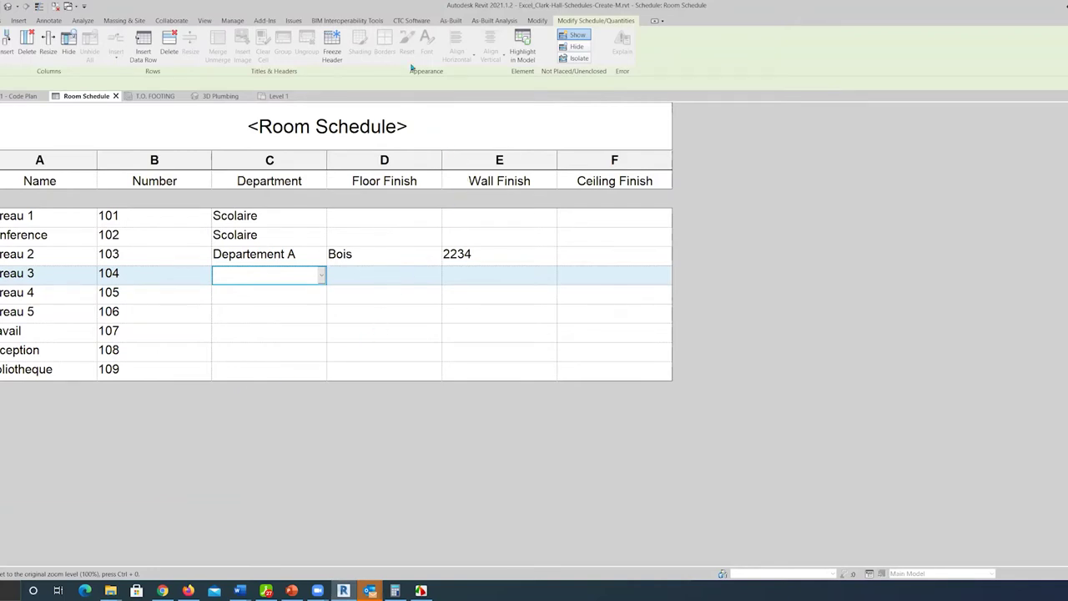
{"action": "left_click", "coordinate": [408, 21]}
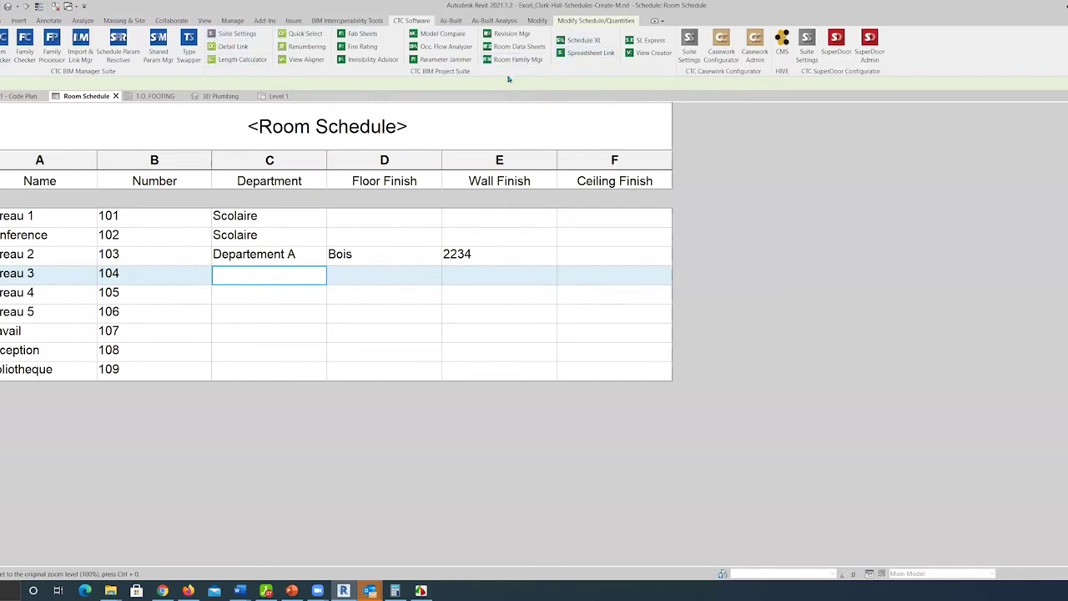
- Open Spreadsheet Link Settings from the CTC Software tools
{"action": "left_click", "coordinate": [576, 53]}
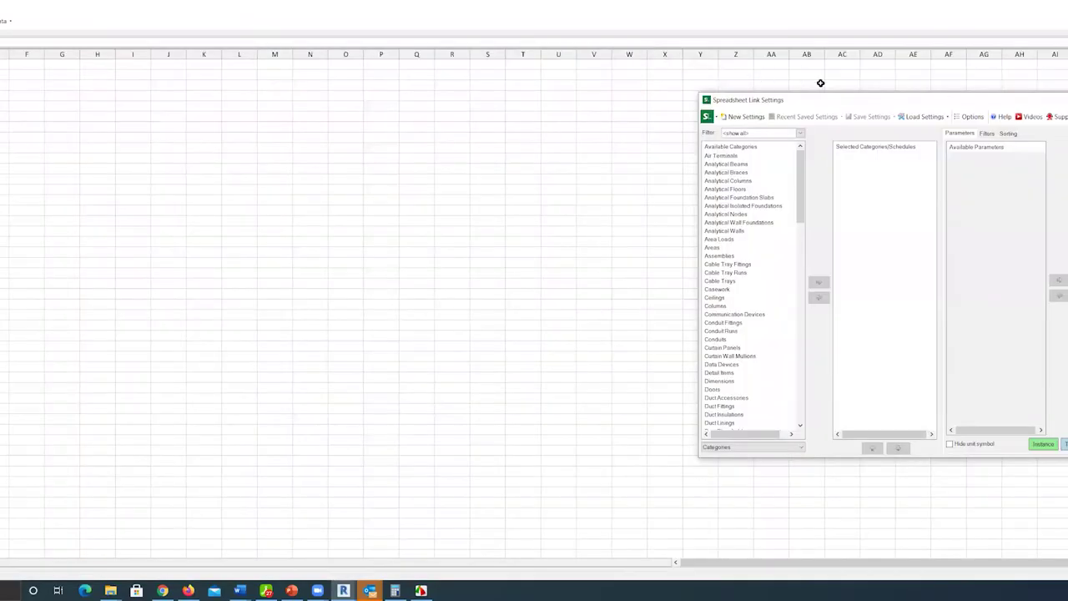
- Move the settings dialog aside and filter out the Architectural, Structural and Mechanical disciplines
{"action": "left_click_drag", "start_coordinate": [836, 103], "coordinate": [269, 67]}
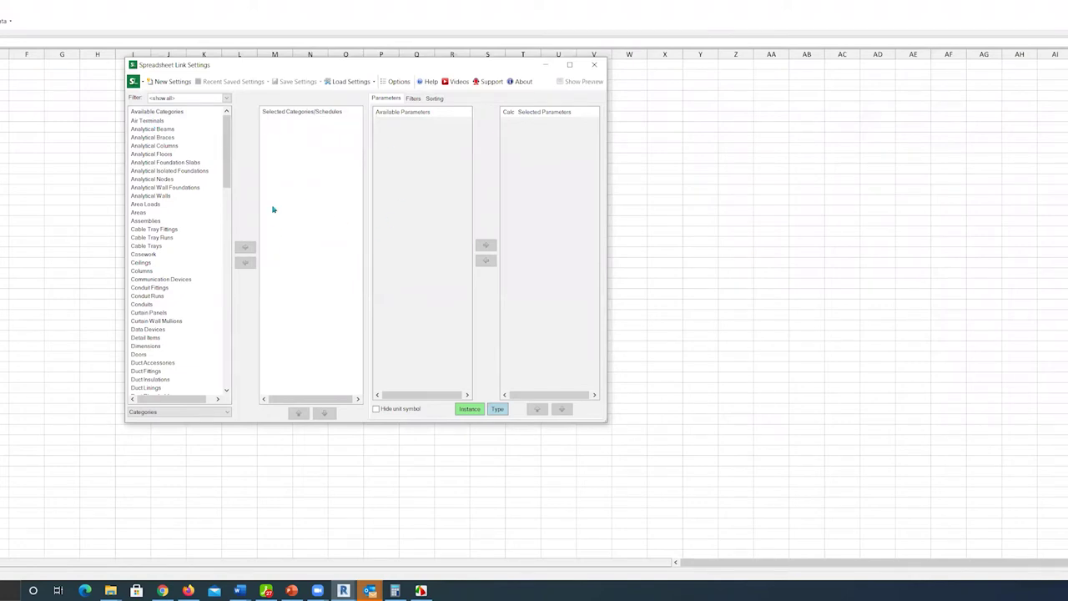
{"action": "left_click", "coordinate": [178, 288]}
{"action": "scroll", "coordinate": [178, 287], "scroll_direction": "down", "scroll_amount": 15}
{"action": "left_click", "coordinate": [143, 248]}
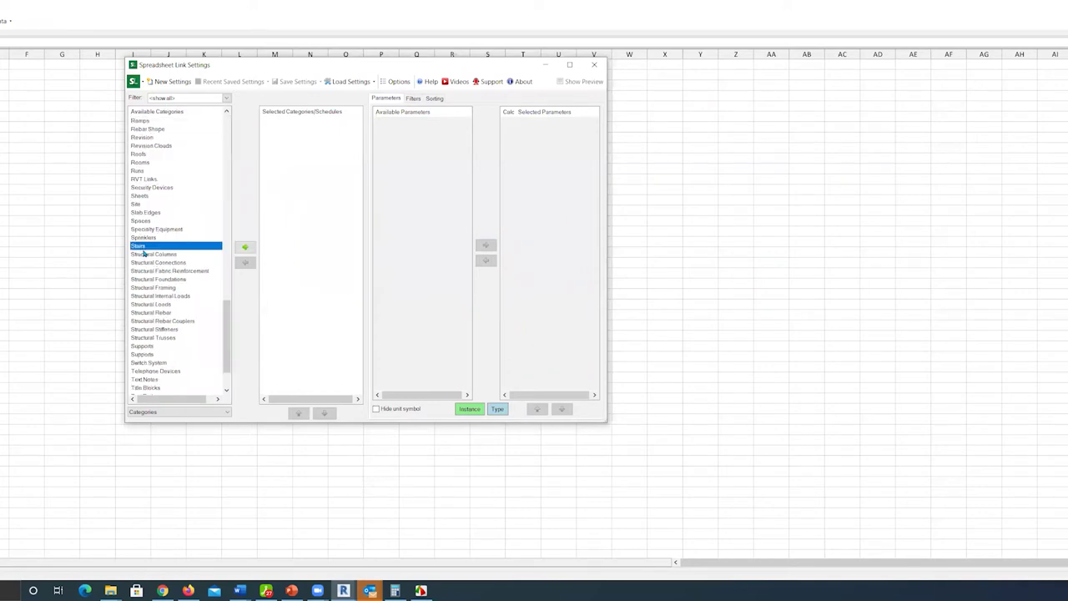
{"action": "left_click", "coordinate": [227, 99]}
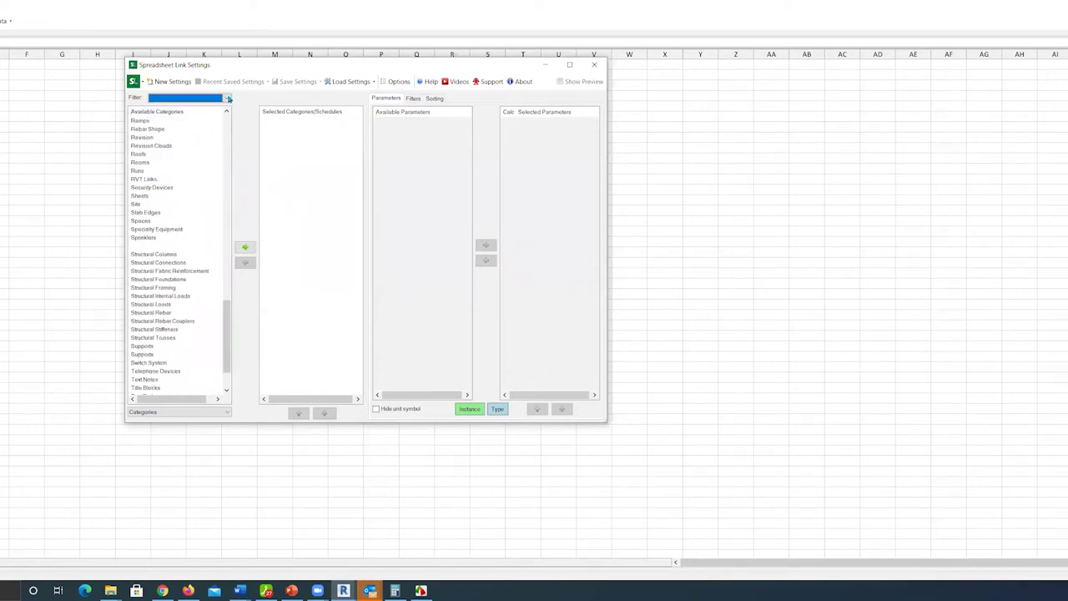
{"action": "left_click", "coordinate": [167, 107]}
{"action": "left_click", "coordinate": [167, 114]}
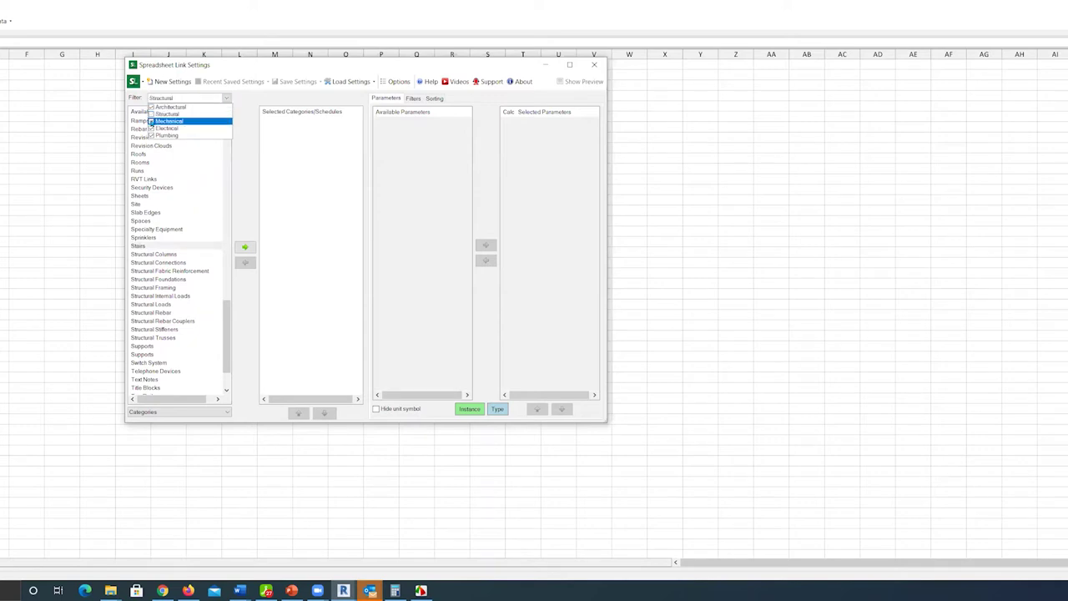
{"action": "left_click", "coordinate": [167, 121]}
{"action": "left_click", "coordinate": [152, 127]}
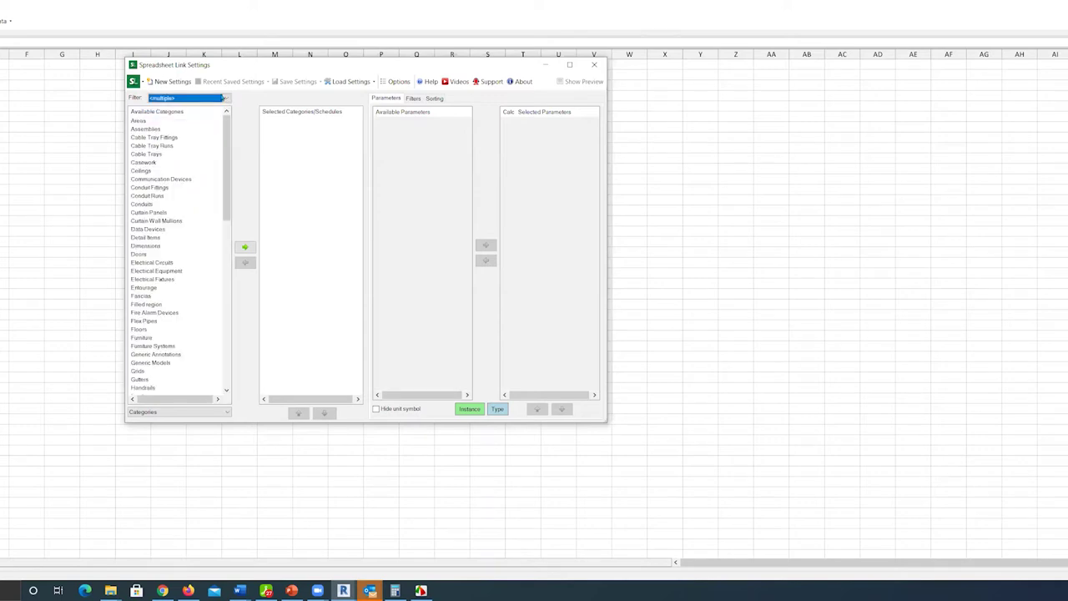
- Select Rooms in Available Categories and add it to the selected list
{"action": "left_click", "coordinate": [187, 146]}
{"action": "key", "text": "r"}
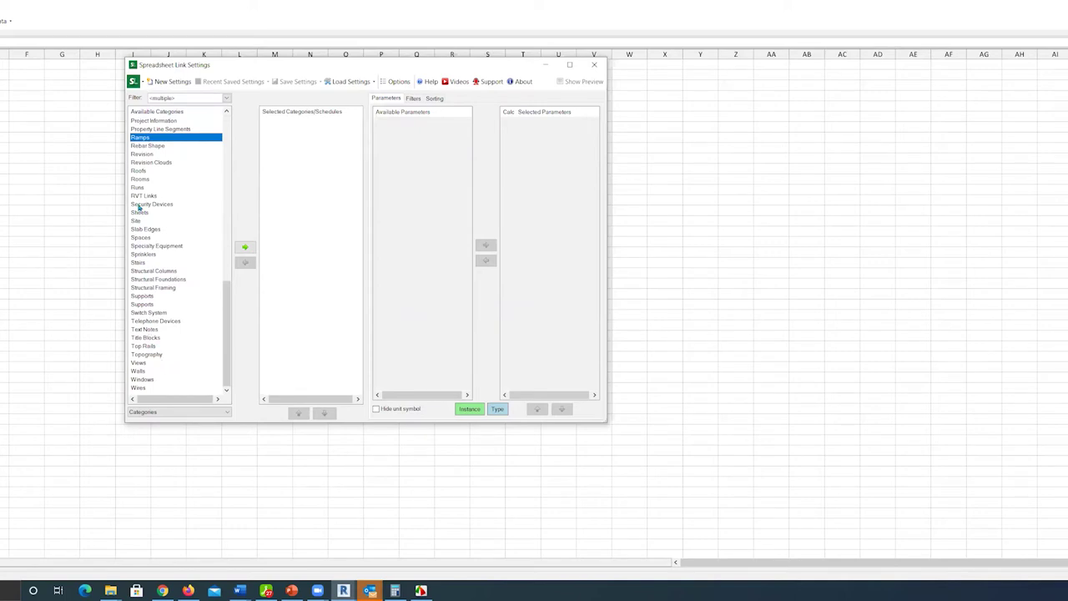
{"action": "left_click", "coordinate": [144, 180]}
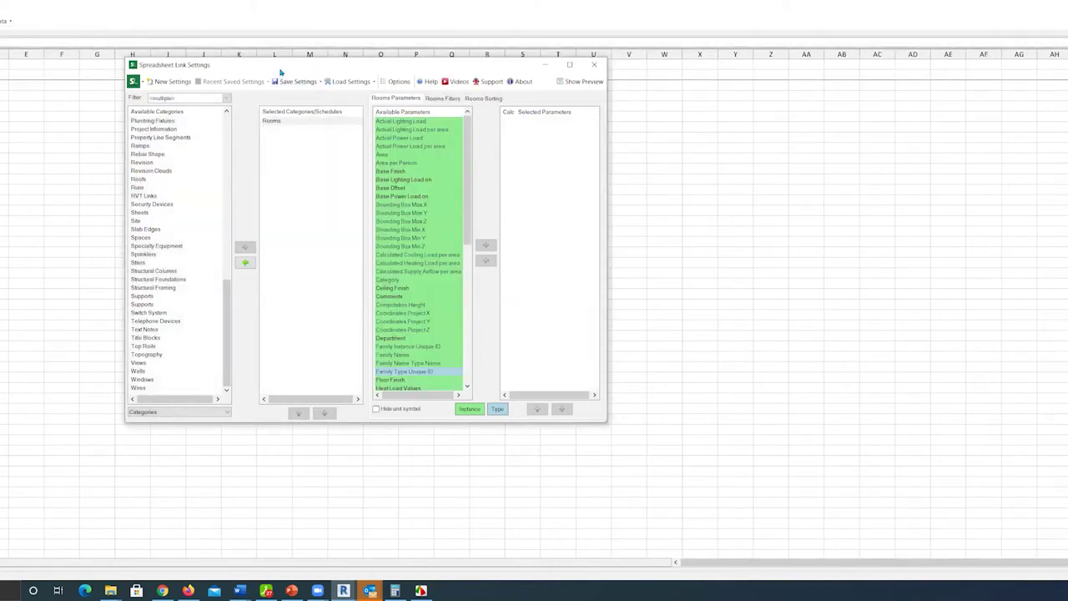
{"action": "left_click", "coordinate": [477, 17]}
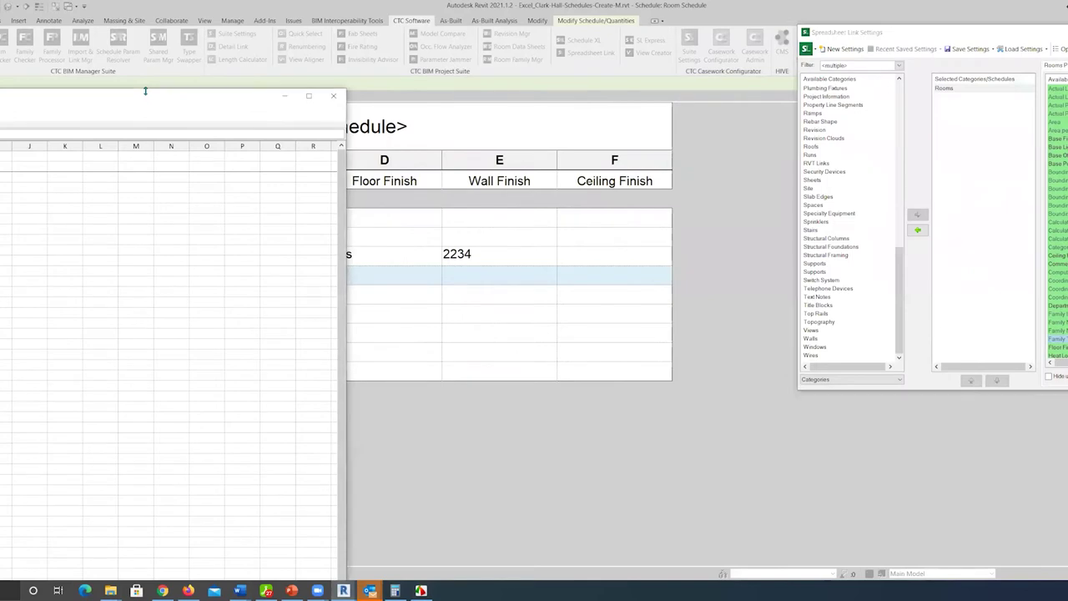
- Shrink and move the spreadsheet window beside the Room Schedule, and shift the settings window left
{"action": "left_click_drag", "start_coordinate": [146, 91], "coordinate": [160, 389]}
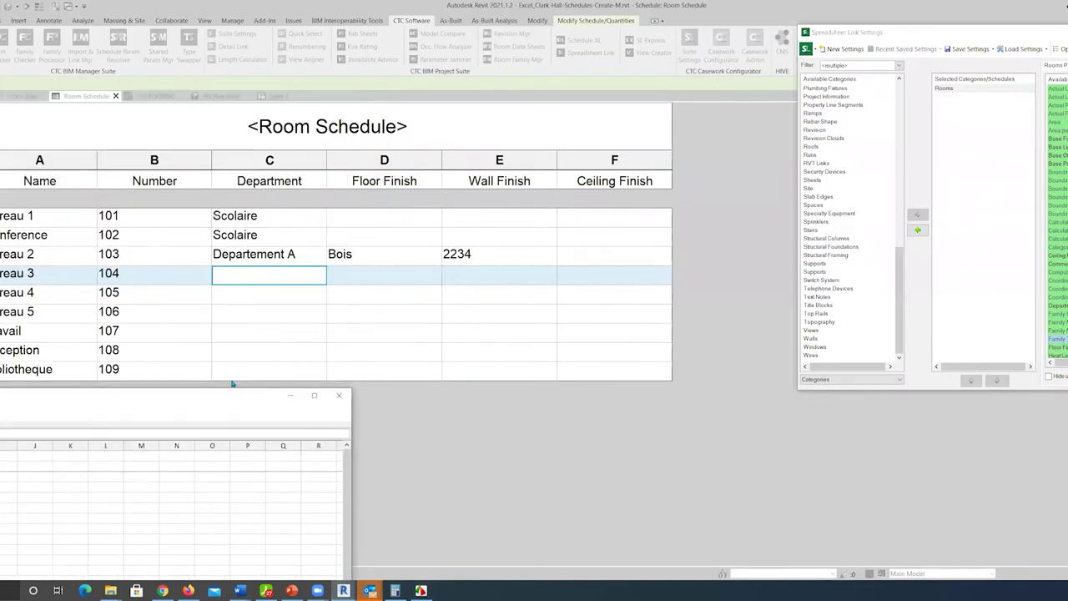
{"action": "left_click_drag", "start_coordinate": [233, 384], "coordinate": [498, 372]}
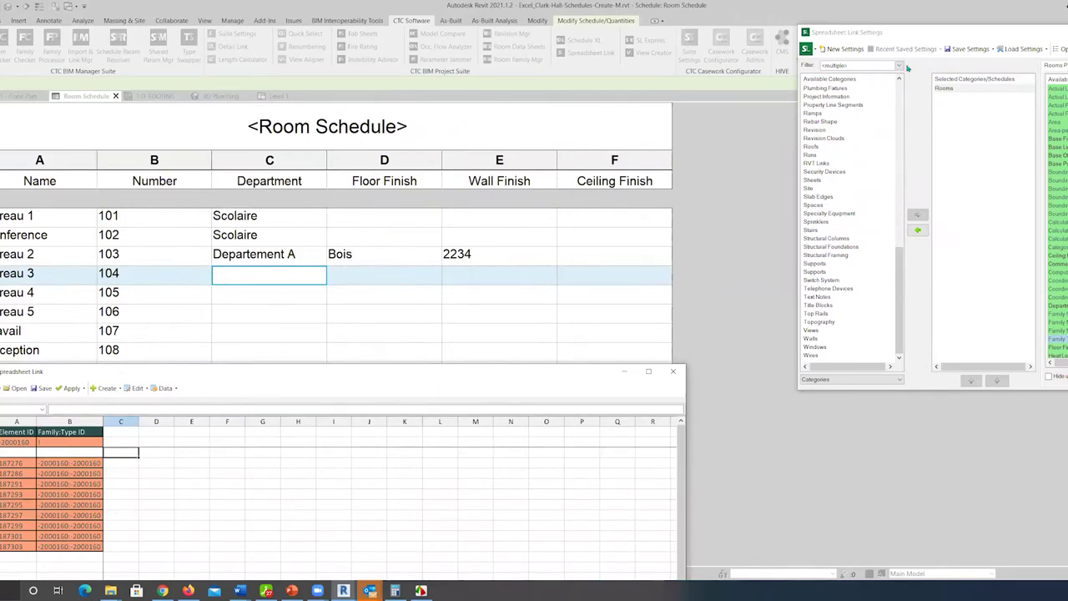
{"action": "left_click_drag", "start_coordinate": [936, 35], "coordinate": [808, 31]}
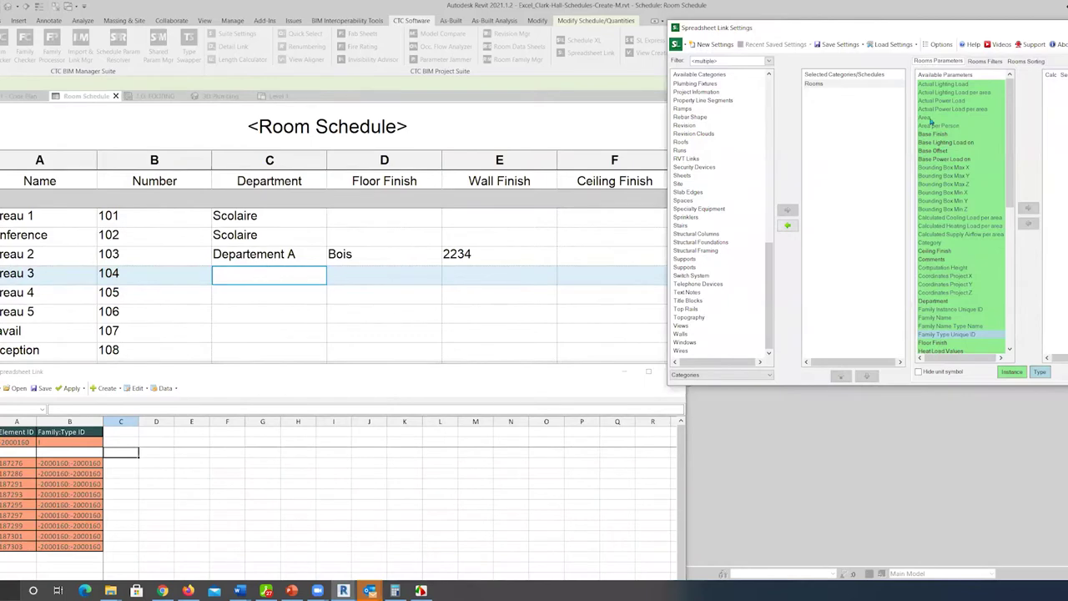
- Add the Name and Number room parameters as spreadsheet columns for rooms 101–109
{"action": "left_click", "coordinate": [958, 207]}
{"action": "key", "text": "n"}
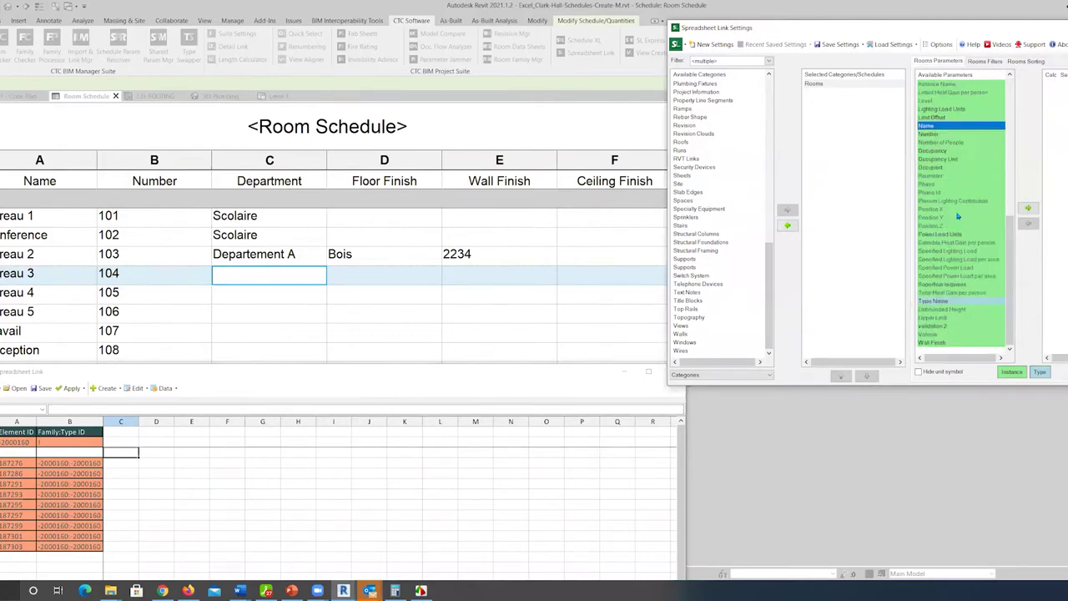
{"action": "double_click", "coordinate": [927, 126]}
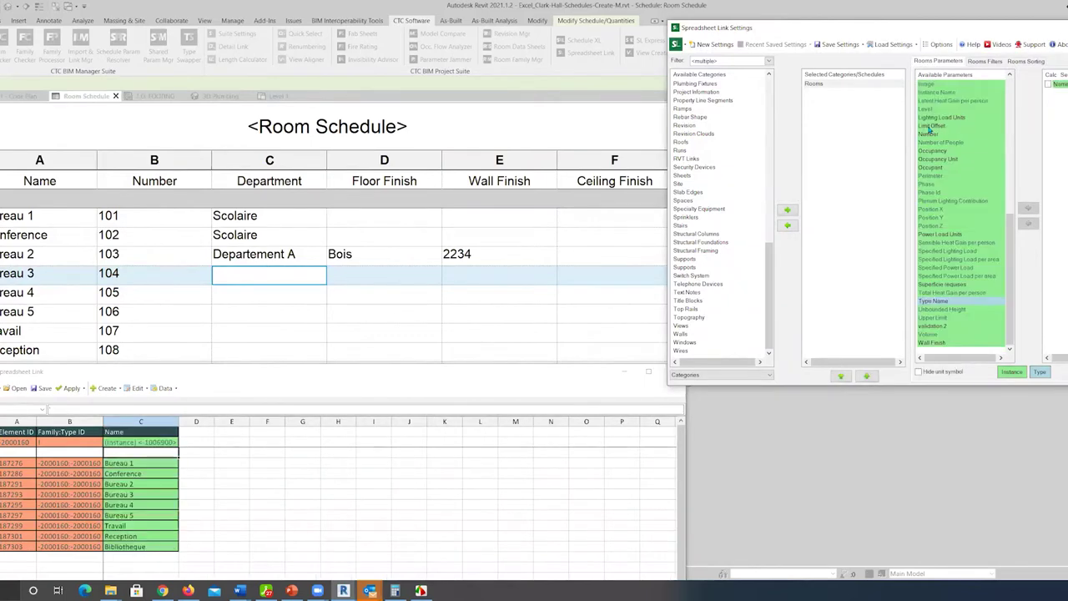
{"action": "left_click", "coordinate": [950, 210]}
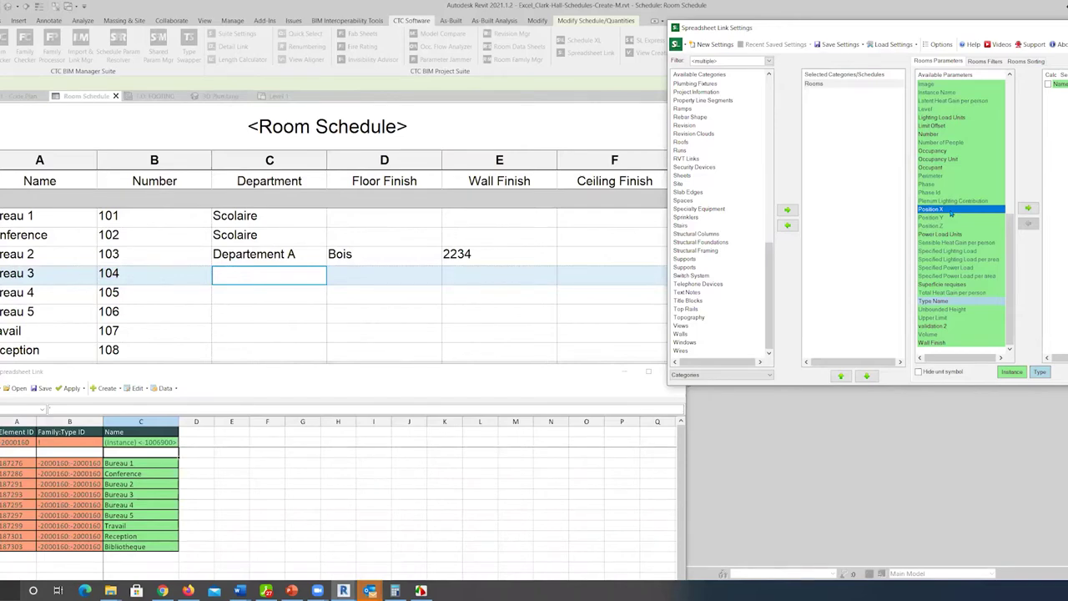
{"action": "scroll", "coordinate": [953, 204], "scroll_direction": "up", "scroll_amount": 4}
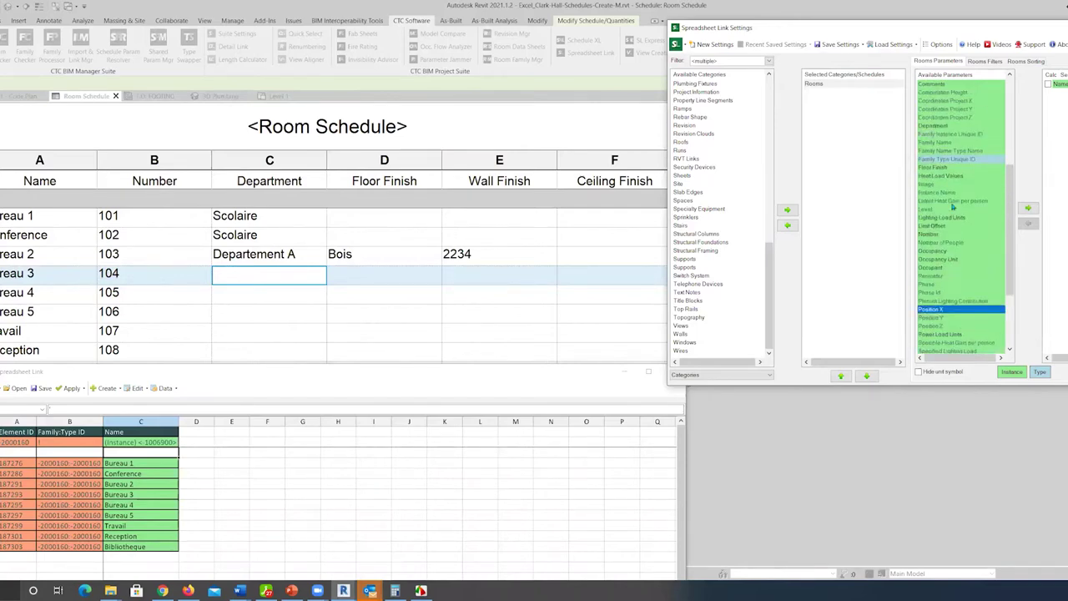
{"action": "scroll", "coordinate": [953, 206], "scroll_direction": "up", "scroll_amount": 1}
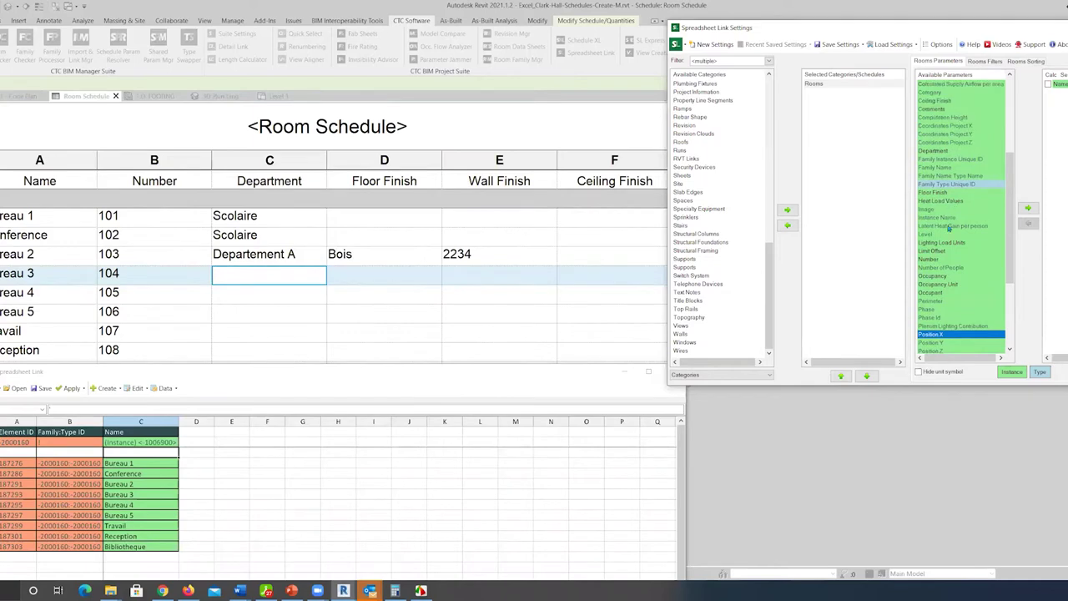
{"action": "scroll", "coordinate": [943, 280], "scroll_direction": "up", "scroll_amount": 1}
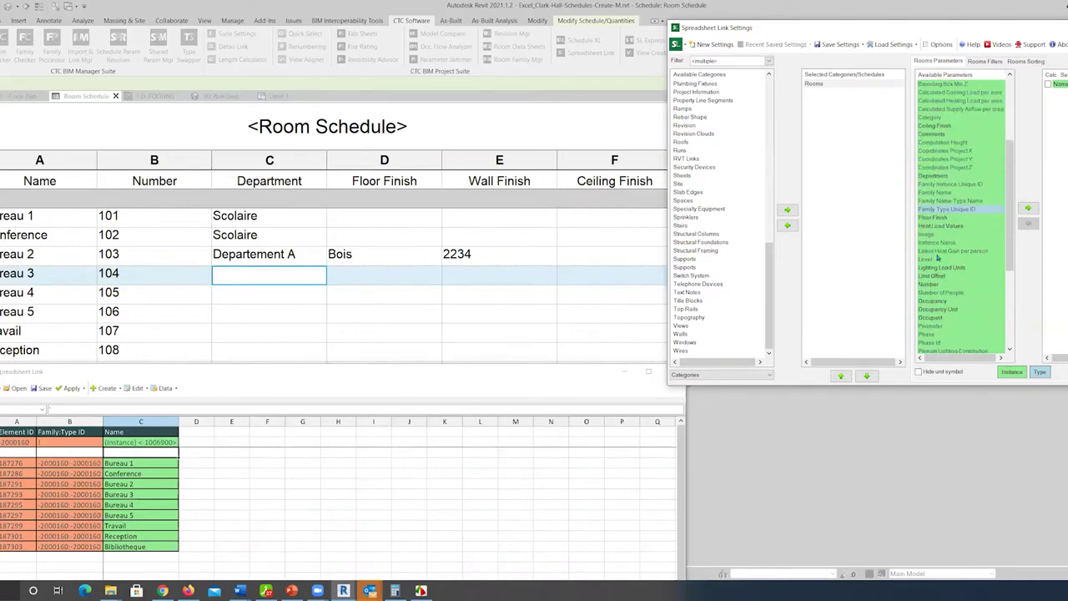
{"action": "left_click", "coordinate": [937, 252]}
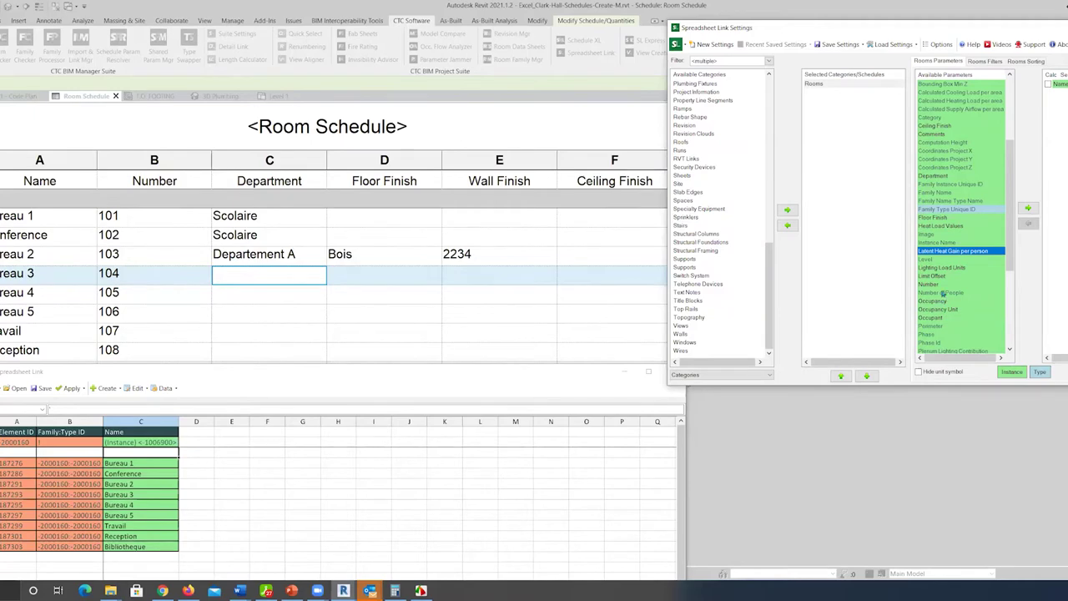
{"action": "double_click", "coordinate": [938, 284]}
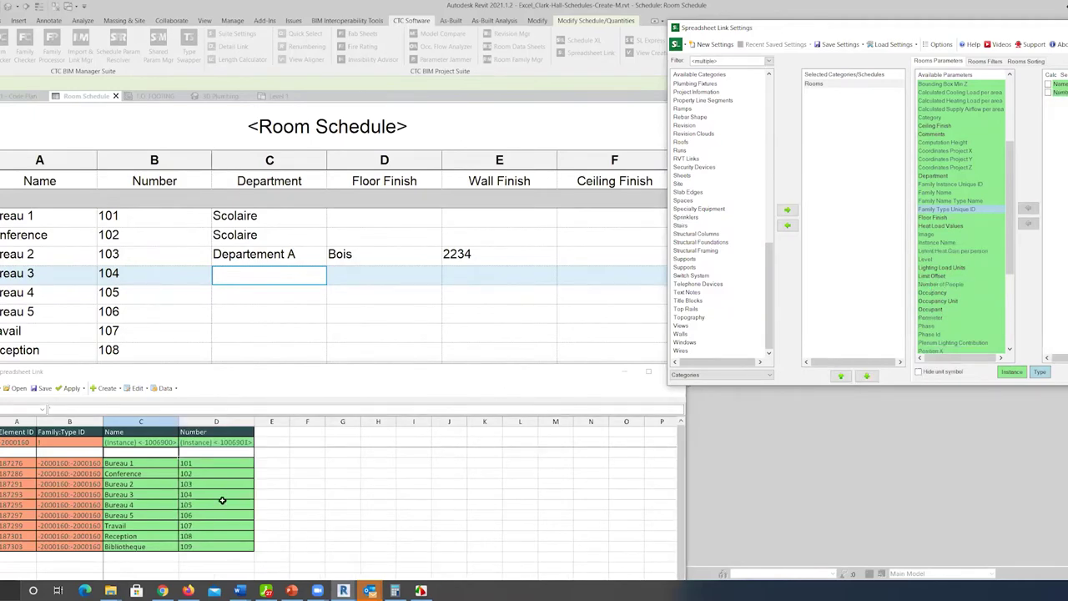
{"action": "left_click", "coordinate": [305, 382]}
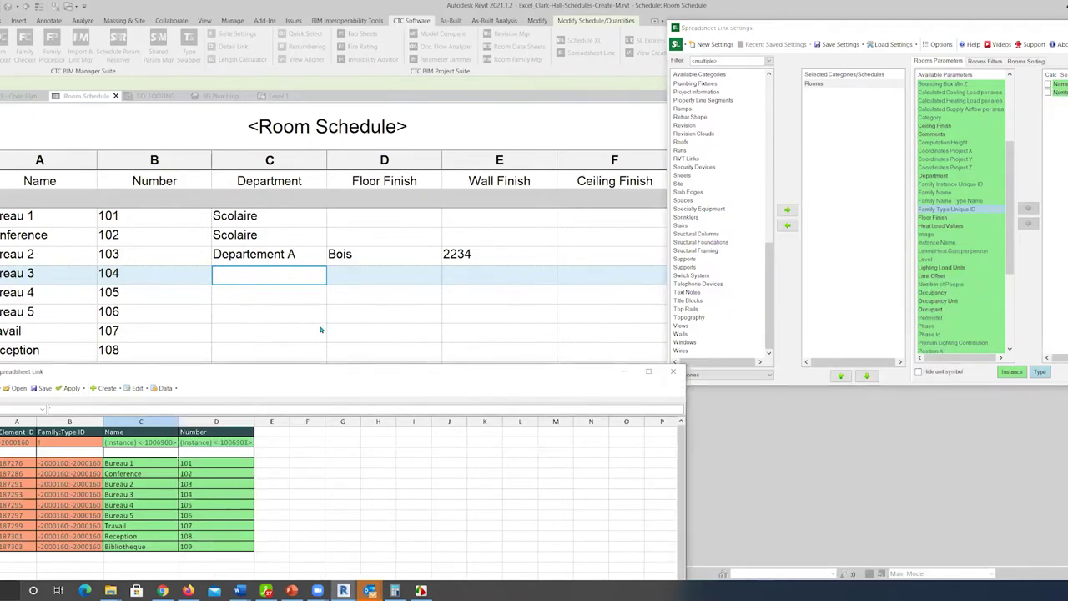
{"action": "left_click_drag", "start_coordinate": [306, 369], "coordinate": [341, 305]}
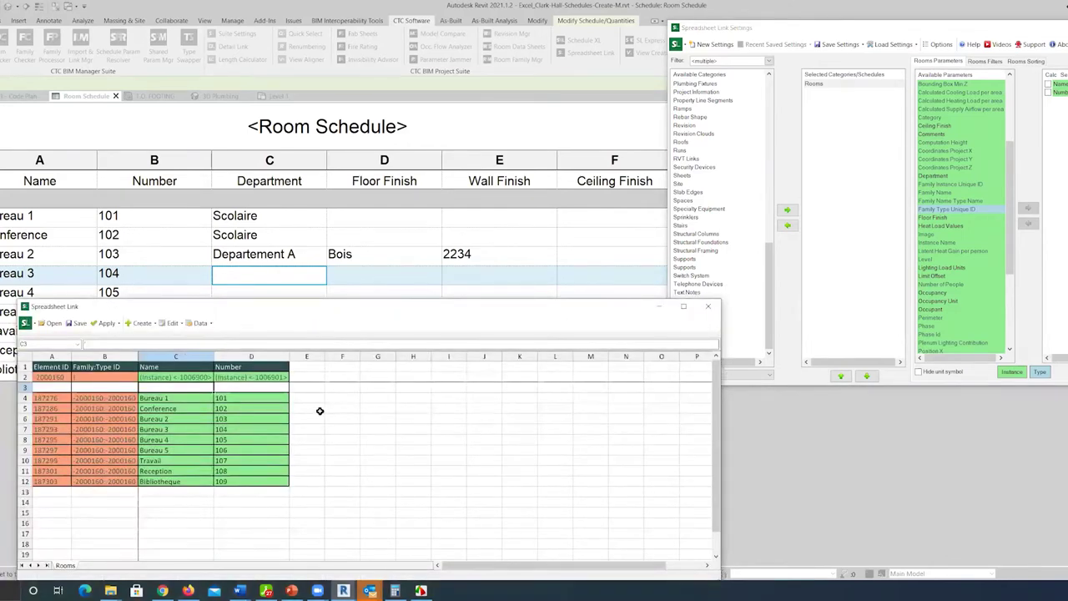
- Rename room 101 from Bureau 1 to Bureau 120 in the spreadsheet
{"action": "scroll", "coordinate": [322, 450], "scroll_direction": "up", "scroll_amount": 1, "text": "ctrl"}
{"action": "scroll", "coordinate": [322, 446], "scroll_direction": "up", "scroll_amount": 2, "text": "ctrl"}
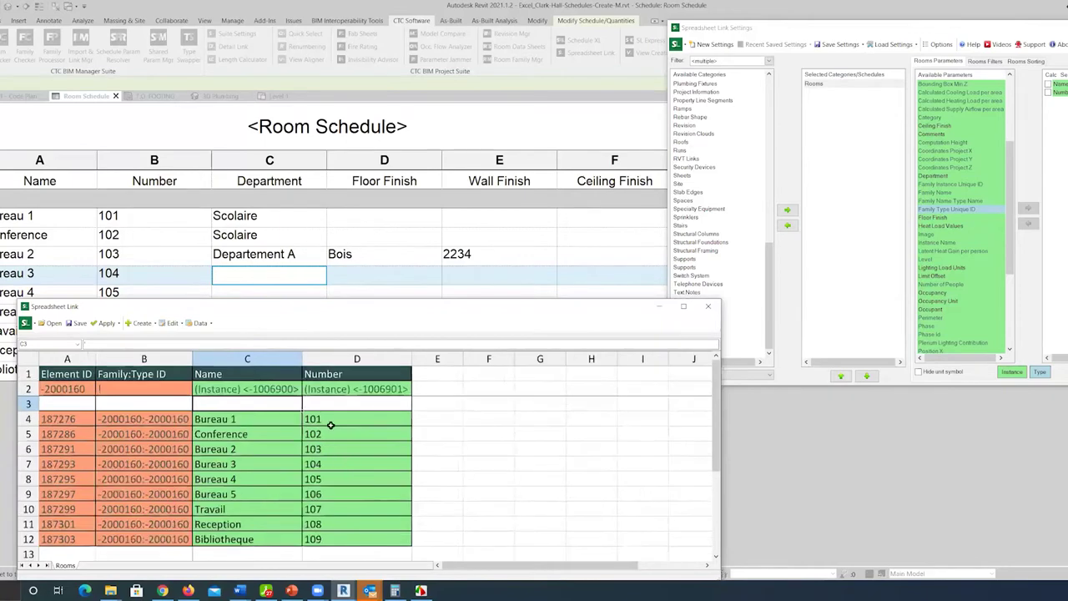
{"action": "left_click", "coordinate": [328, 422]}
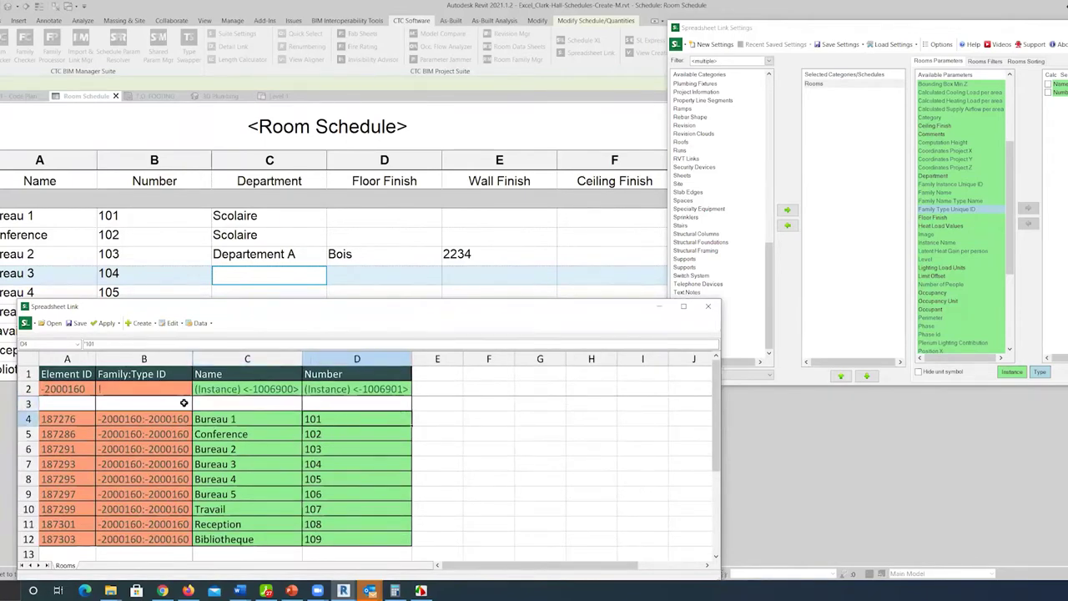
{"action": "left_click", "coordinate": [249, 422]}
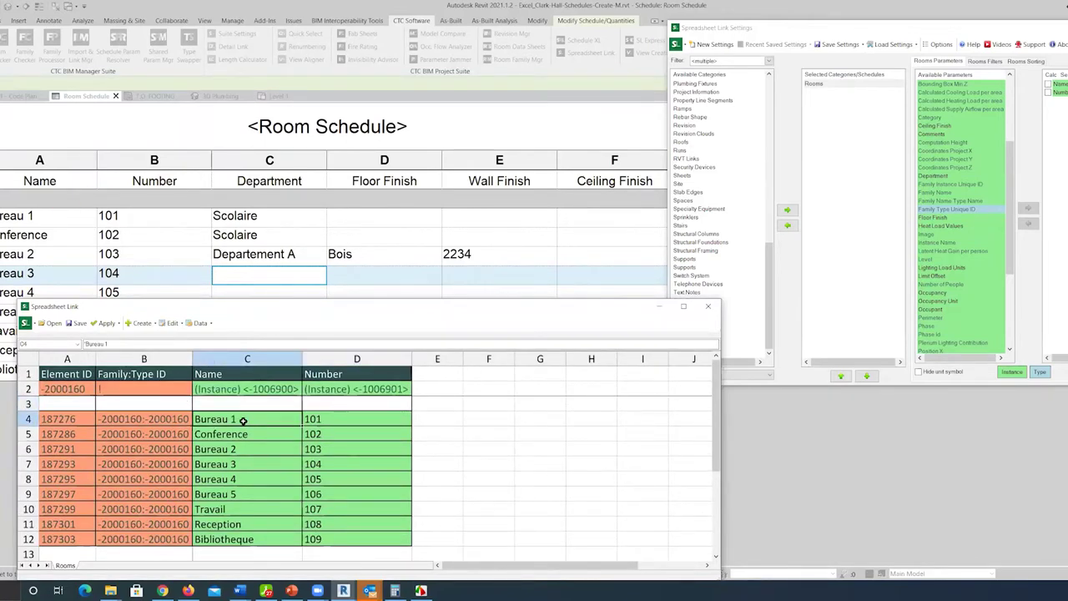
{"action": "double_click", "coordinate": [244, 421]}
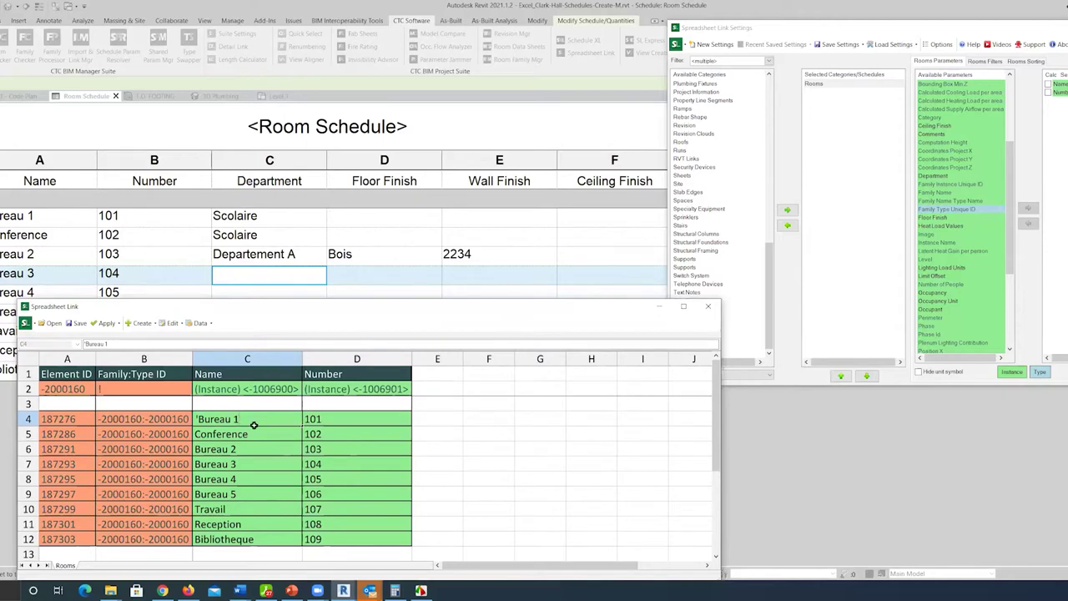
{"action": "type", "text": "2"}
{"action": "type", "text": "0"}
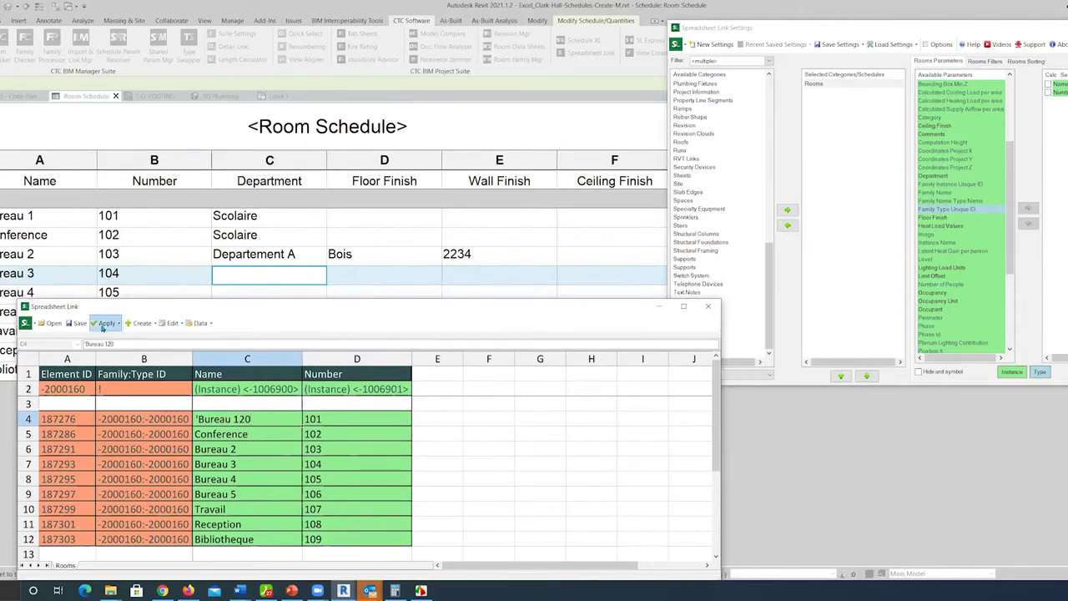
- Apply the active worksheet to Revit, confirm, and dismiss the import result
{"action": "left_click", "coordinate": [105, 323]}
{"action": "left_click", "coordinate": [112, 337]}
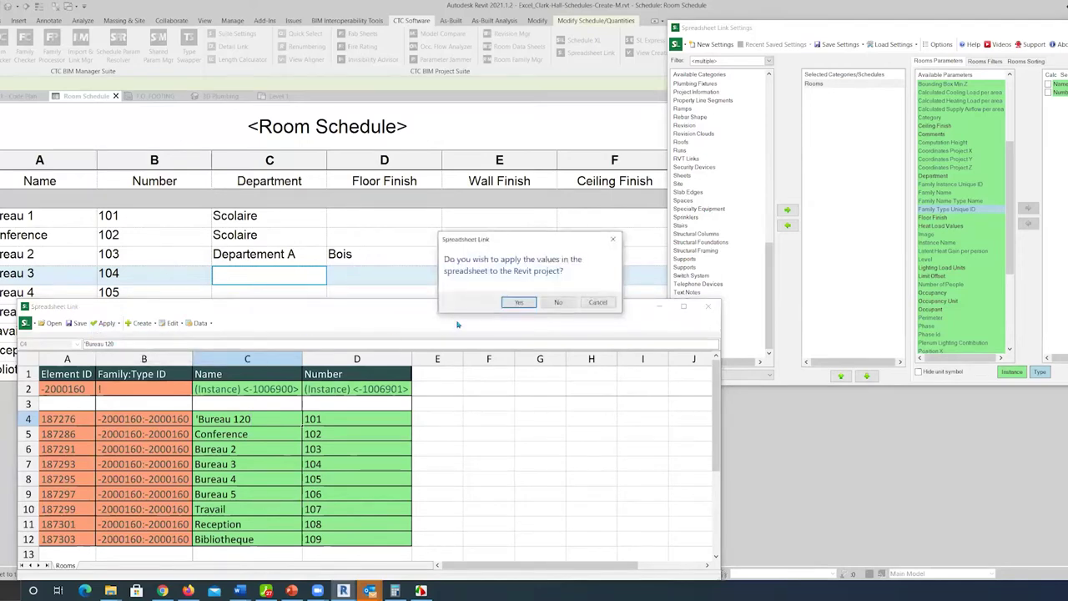
{"action": "left_click", "coordinate": [512, 308]}
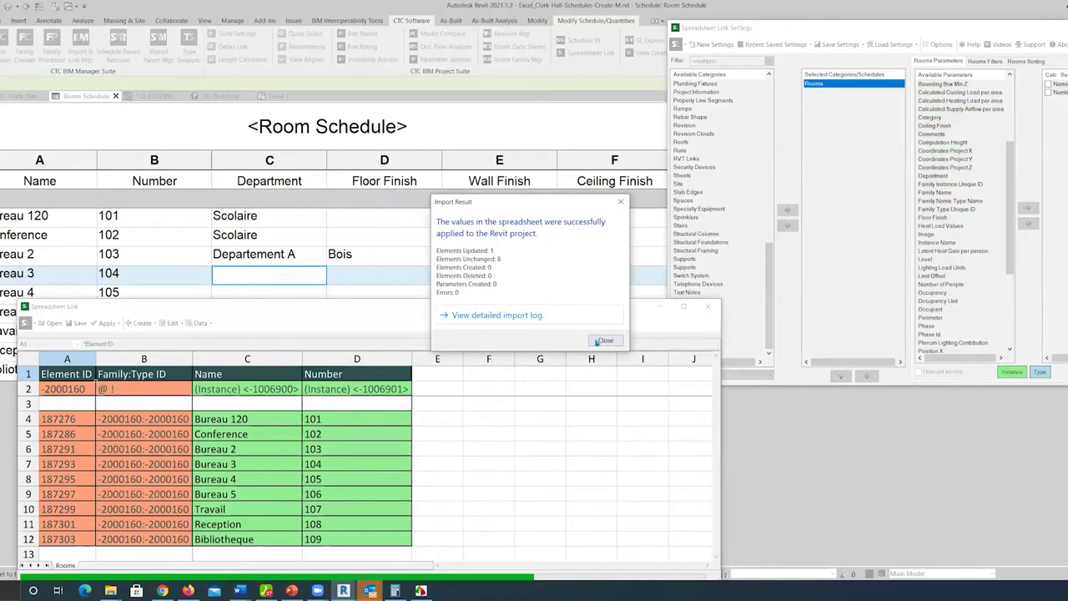
{"action": "left_click", "coordinate": [601, 341]}
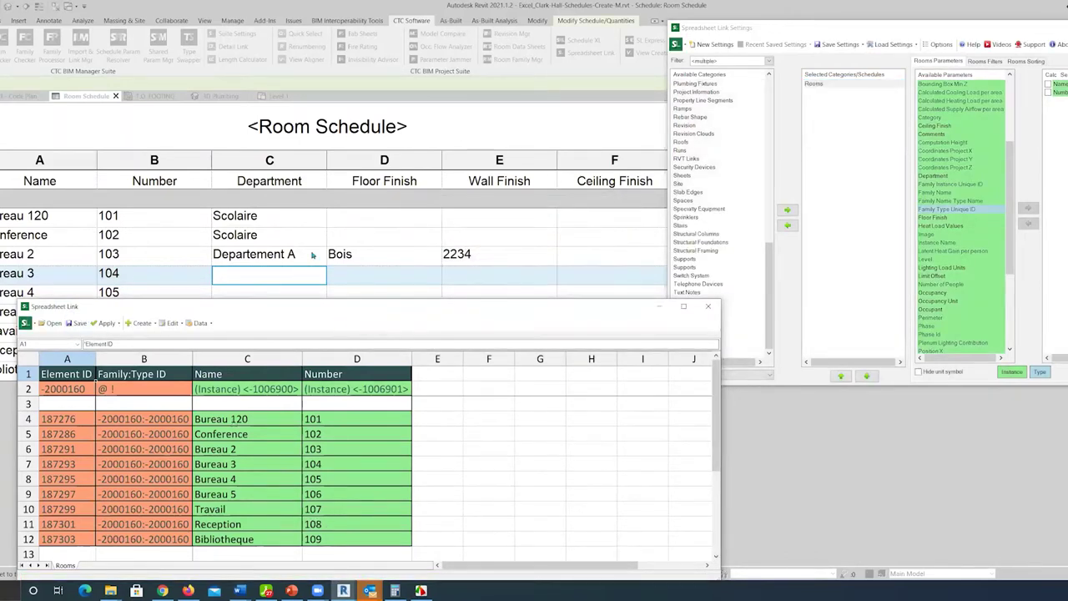
{"action": "left_click_drag", "start_coordinate": [331, 310], "coordinate": [291, 262]}
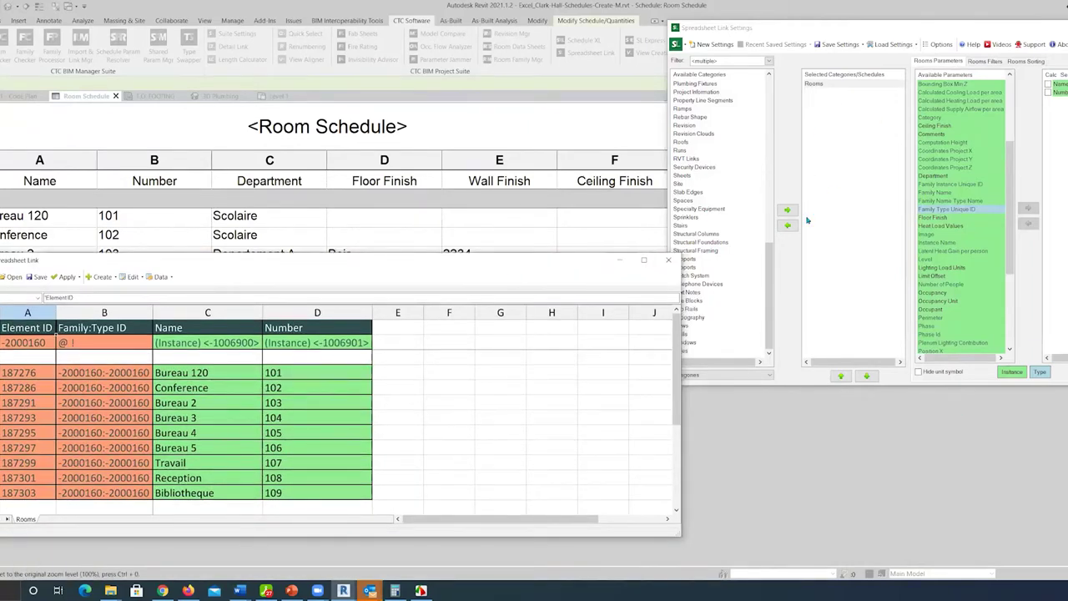
- Move the linked spreadsheet window aside and close it to reveal the updated schedule
{"action": "left_click_drag", "start_coordinate": [462, 276], "coordinate": [536, 354]}
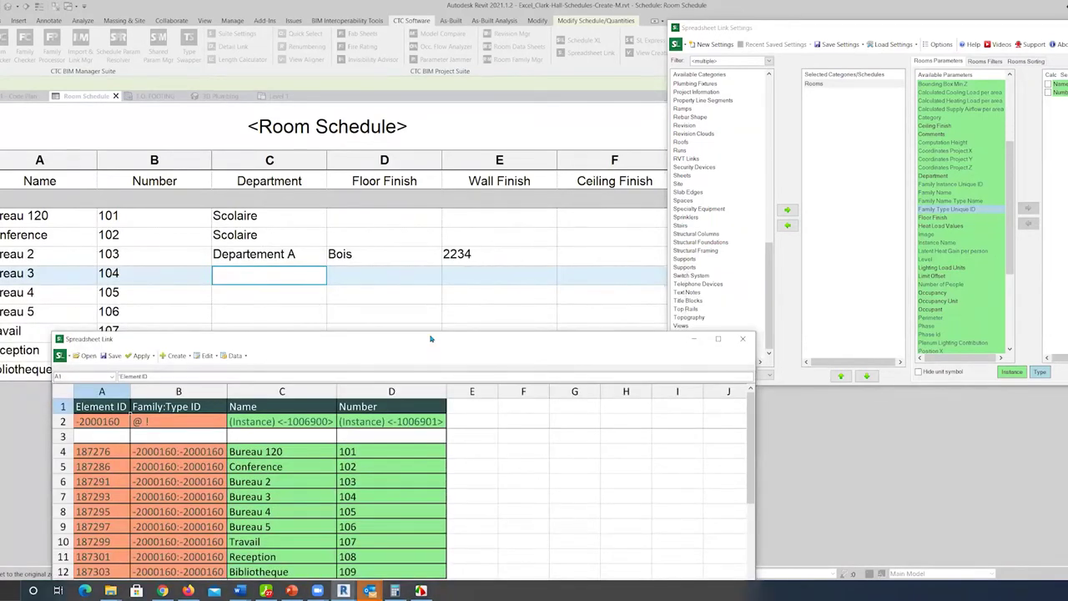
{"action": "left_click_drag", "start_coordinate": [431, 339], "coordinate": [401, 310]}
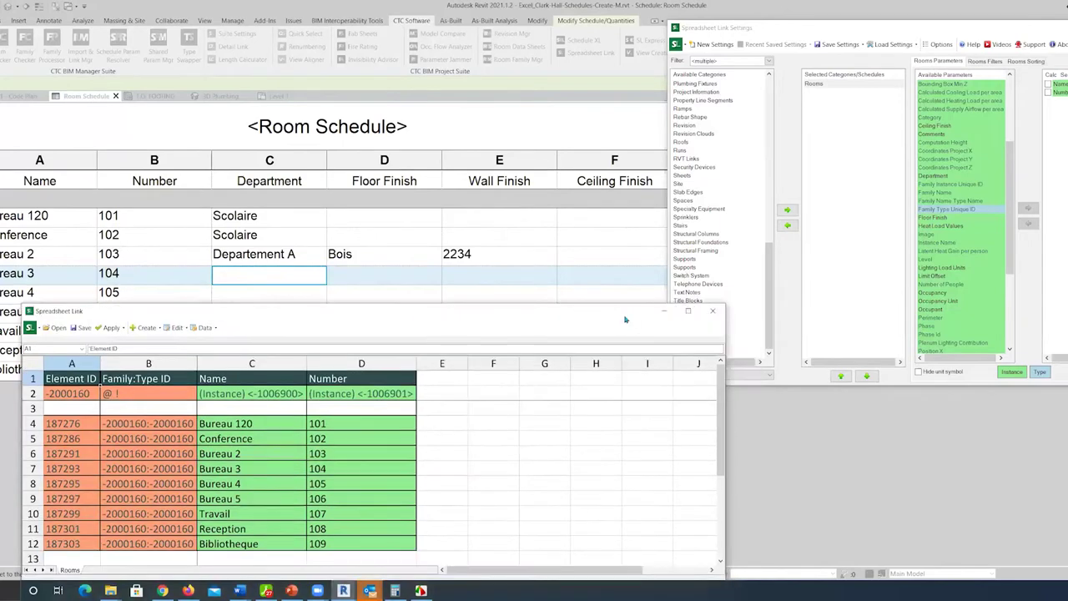
{"action": "left_click", "coordinate": [711, 314]}
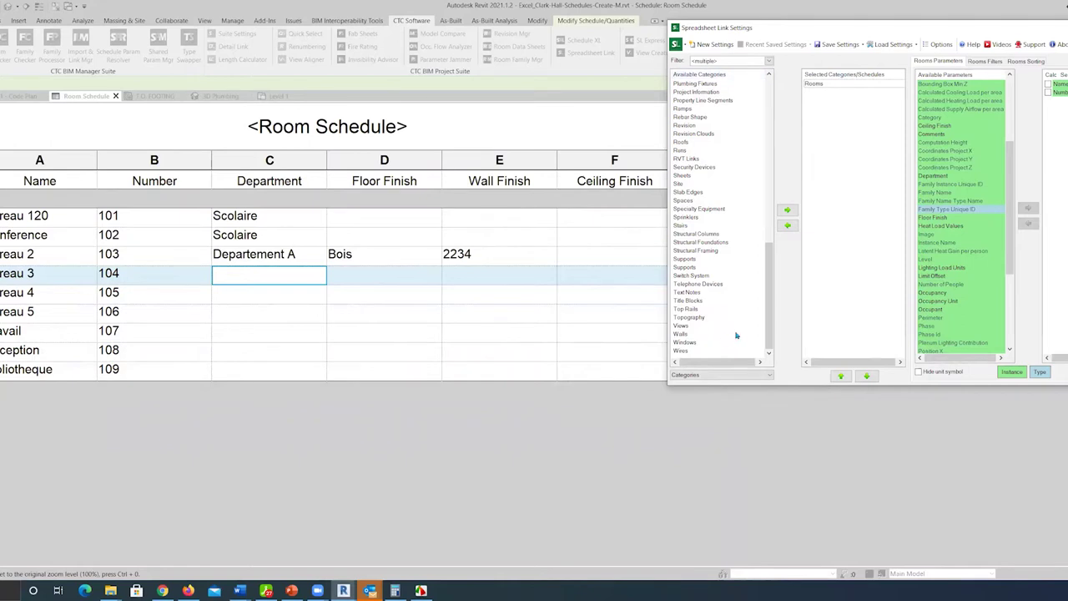
{"action": "left_click", "coordinate": [768, 376]}
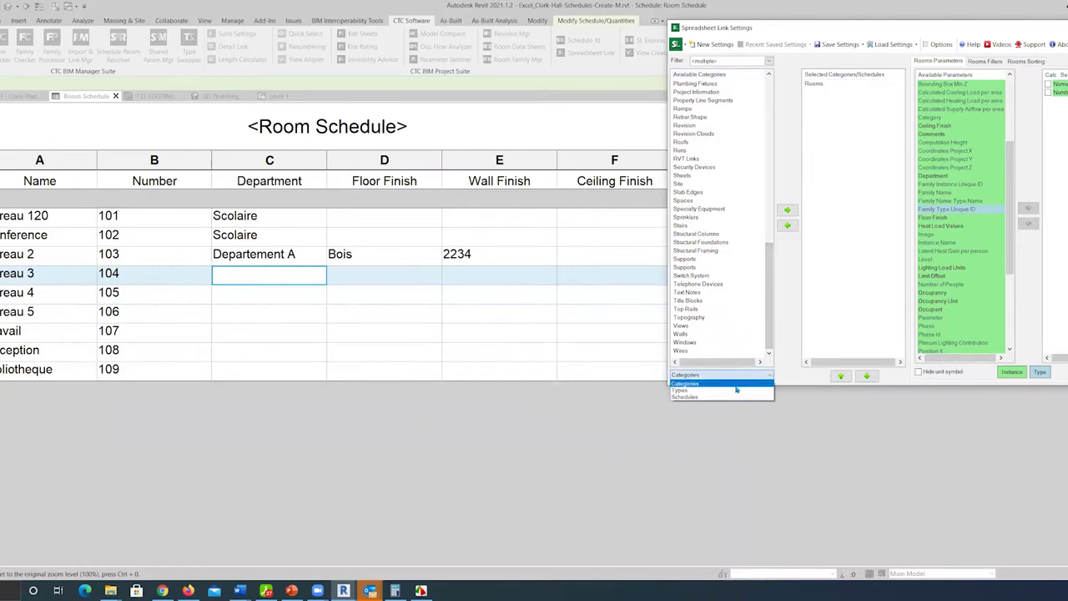
- Switch the settings list from Categories to Schedules and select Room Schedule
{"action": "left_click", "coordinate": [696, 391]}
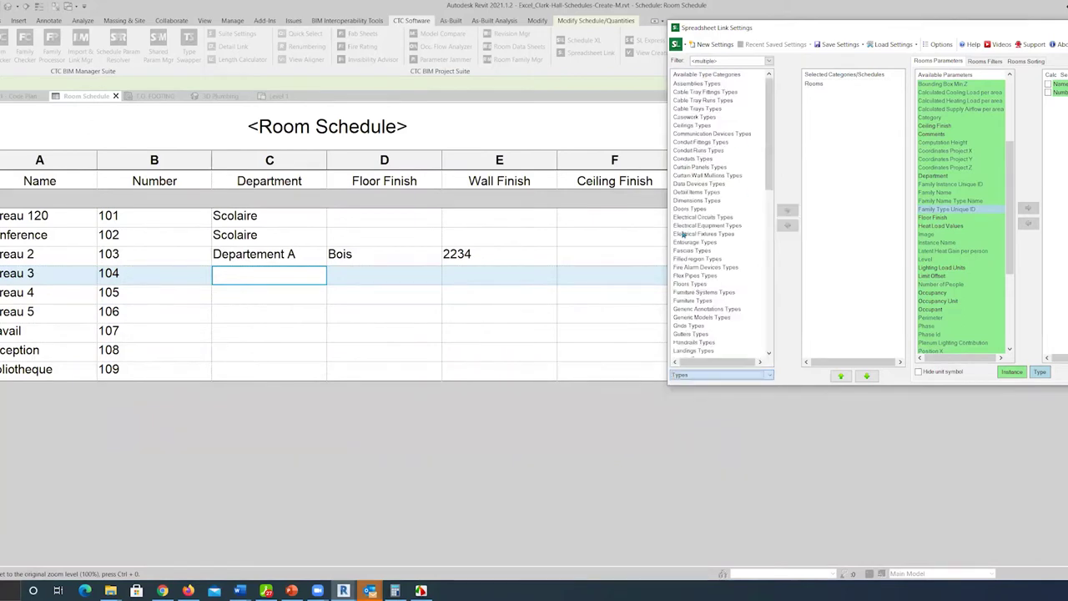
{"action": "left_click", "coordinate": [763, 375]}
{"action": "left_click", "coordinate": [718, 383]}
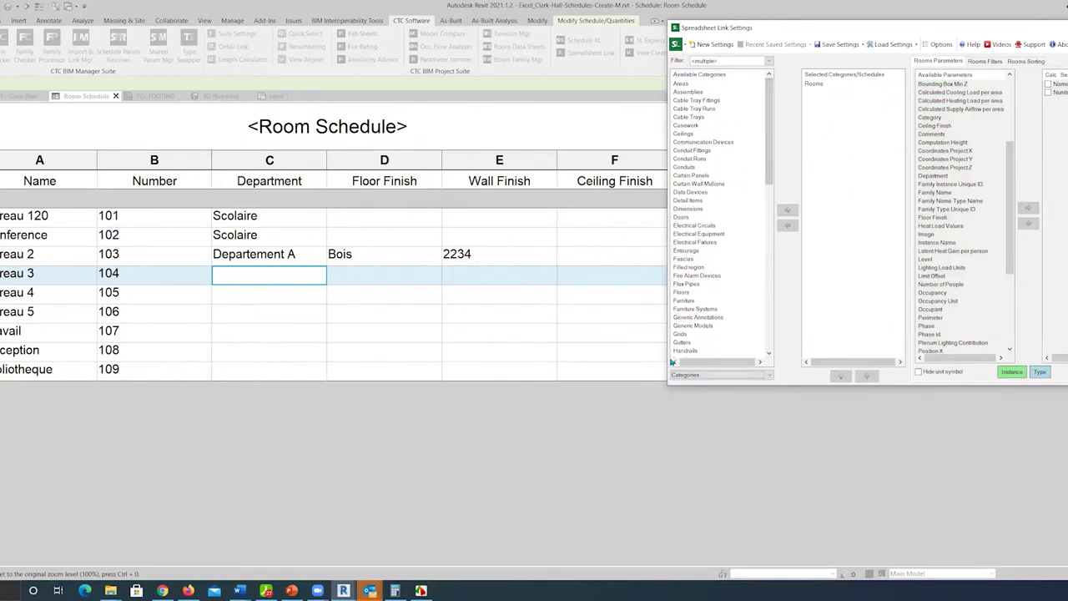
{"action": "left_click", "coordinate": [703, 376]}
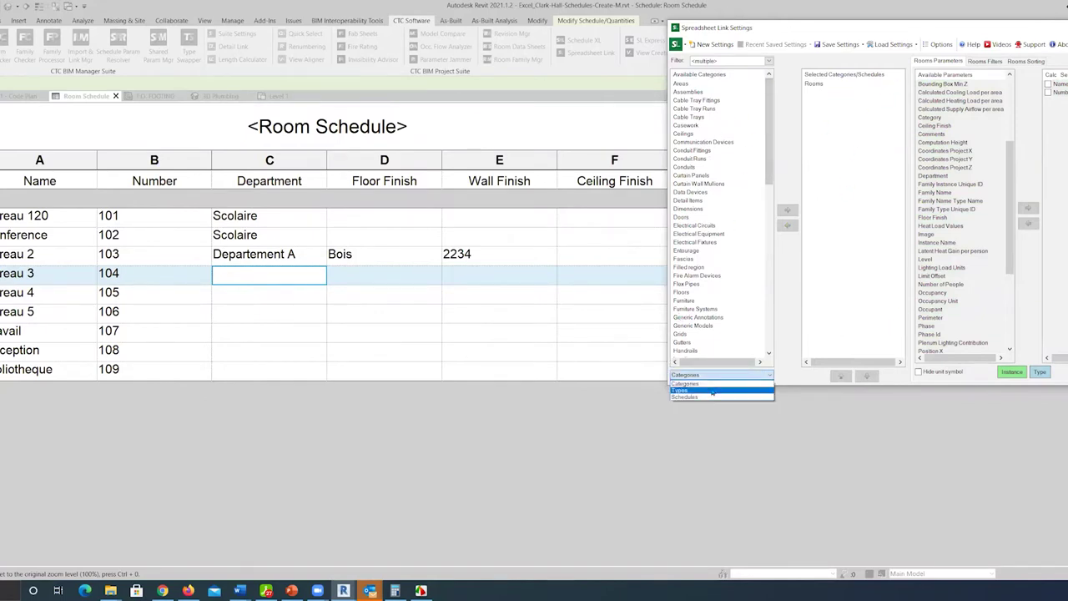
{"action": "left_click", "coordinate": [712, 390]}
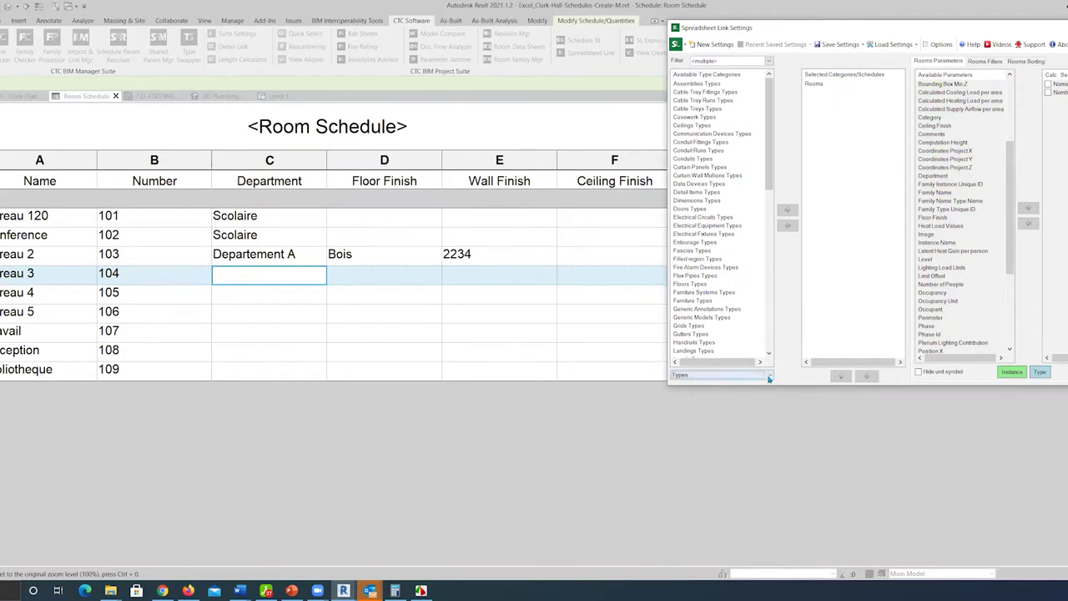
{"action": "left_click", "coordinate": [769, 378]}
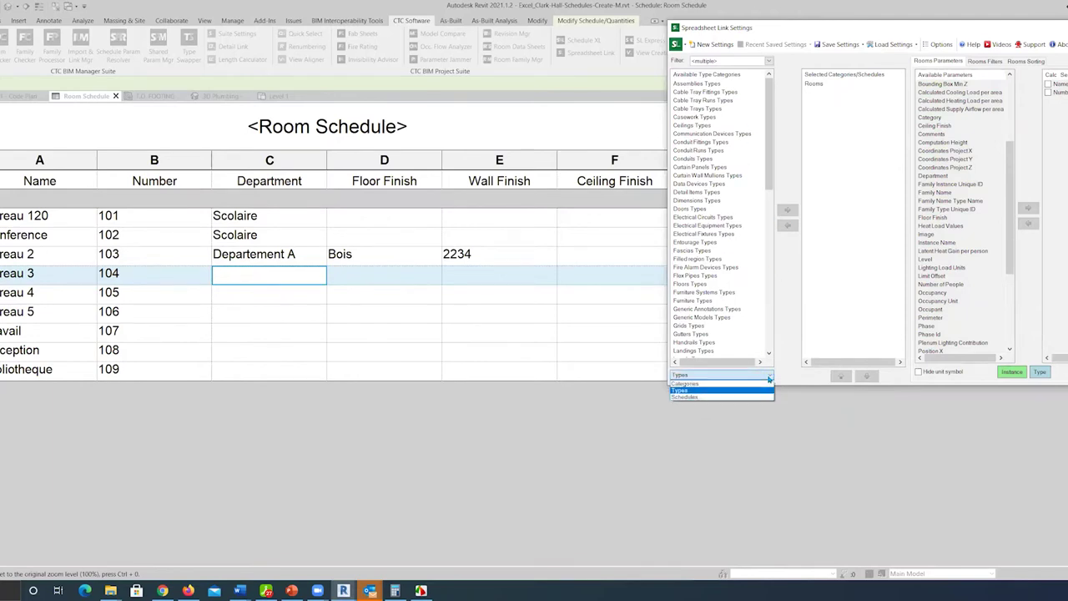
{"action": "left_click", "coordinate": [709, 395]}
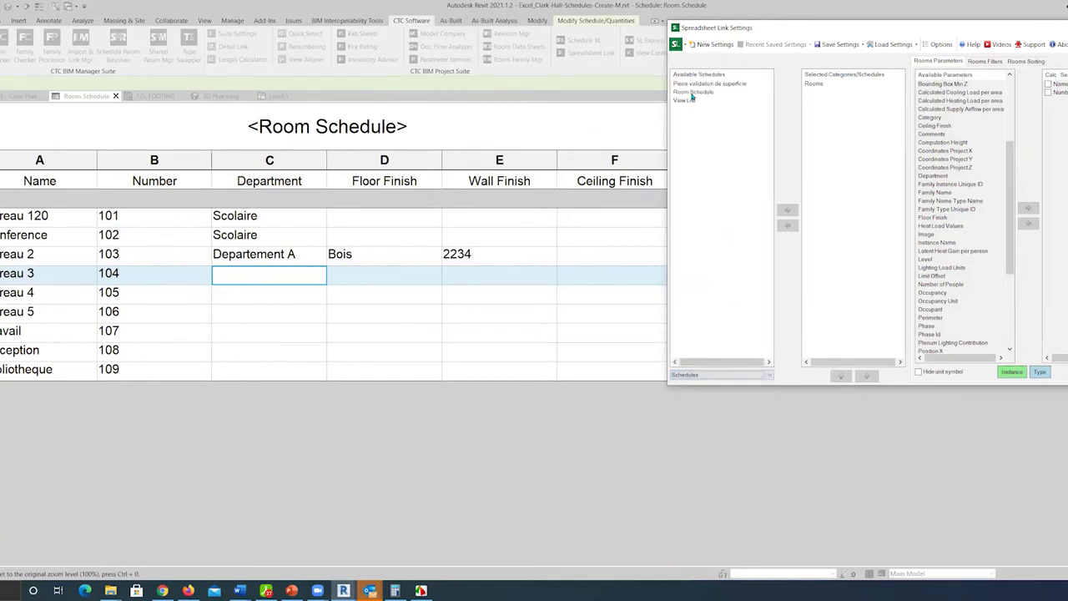
{"action": "left_click", "coordinate": [696, 92]}
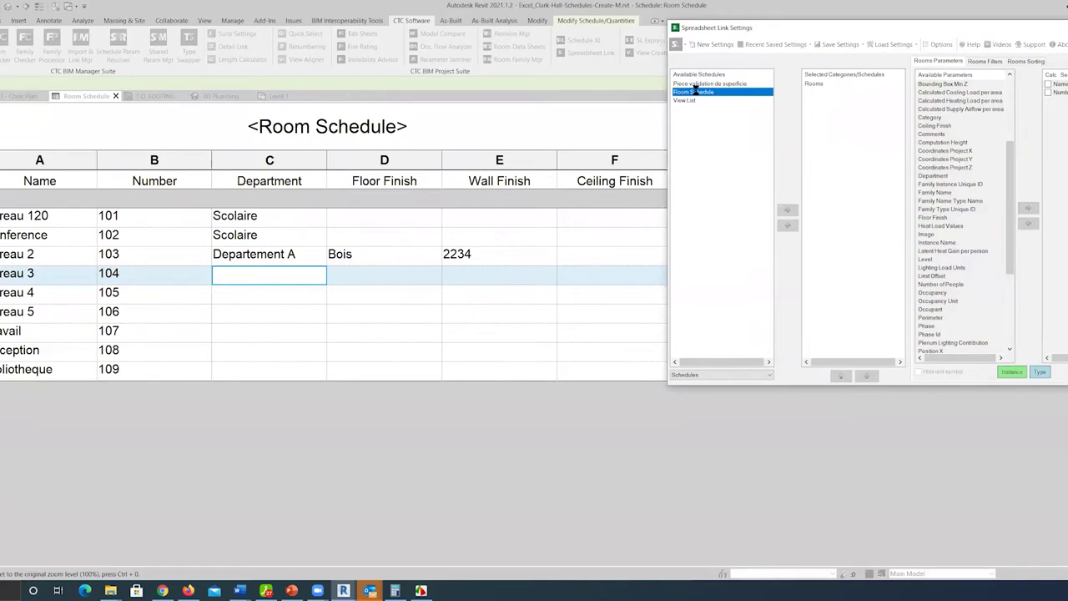
- Add Room Schedule to the linked schedules and move its spreadsheet window up and left
{"action": "double_click", "coordinate": [696, 91]}
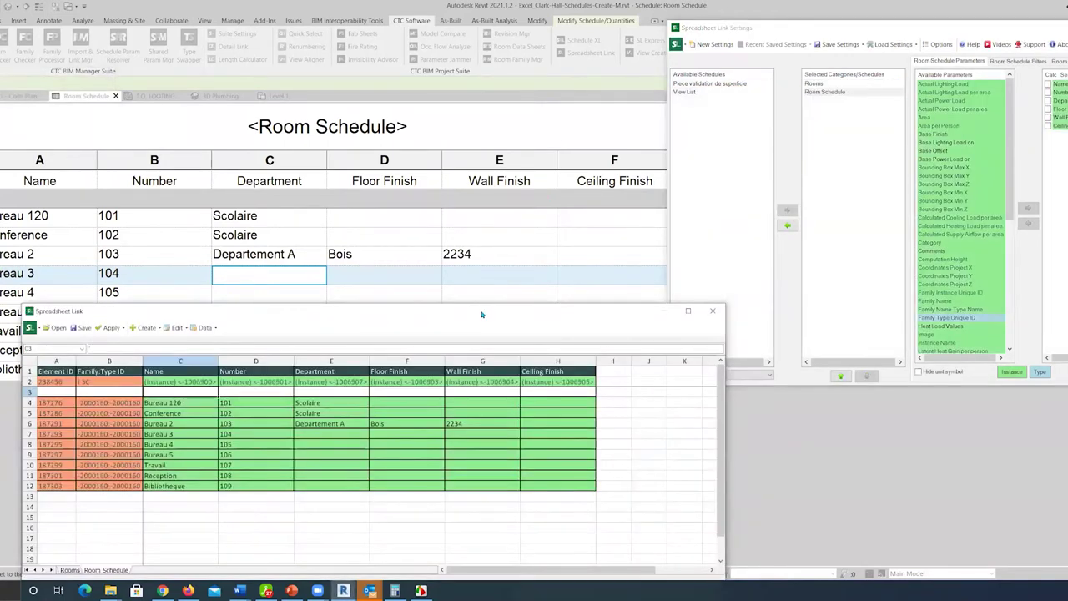
{"action": "left_click_drag", "start_coordinate": [482, 314], "coordinate": [423, 105]}
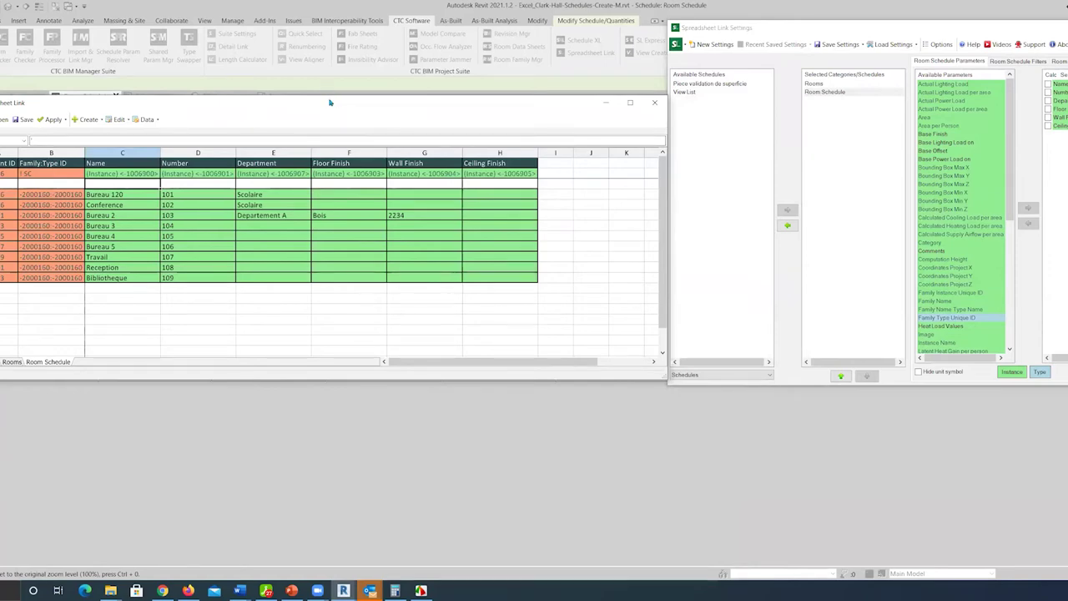
{"action": "left_click_drag", "start_coordinate": [318, 96], "coordinate": [291, 49]}
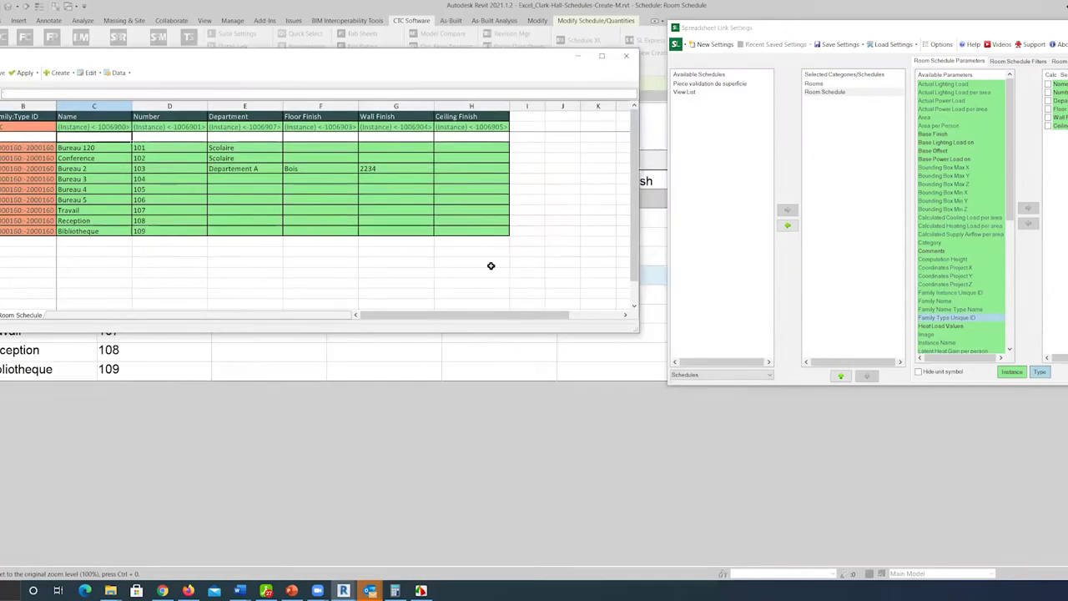
- Browse the Room Schedule sheet's parameter columns, such as Bounding Box Min Z
{"action": "left_click", "coordinate": [940, 209]}
{"action": "scroll", "coordinate": [940, 213], "scroll_direction": "down", "scroll_amount": 2}
{"action": "scroll", "coordinate": [939, 213], "scroll_direction": "down", "scroll_amount": 1}
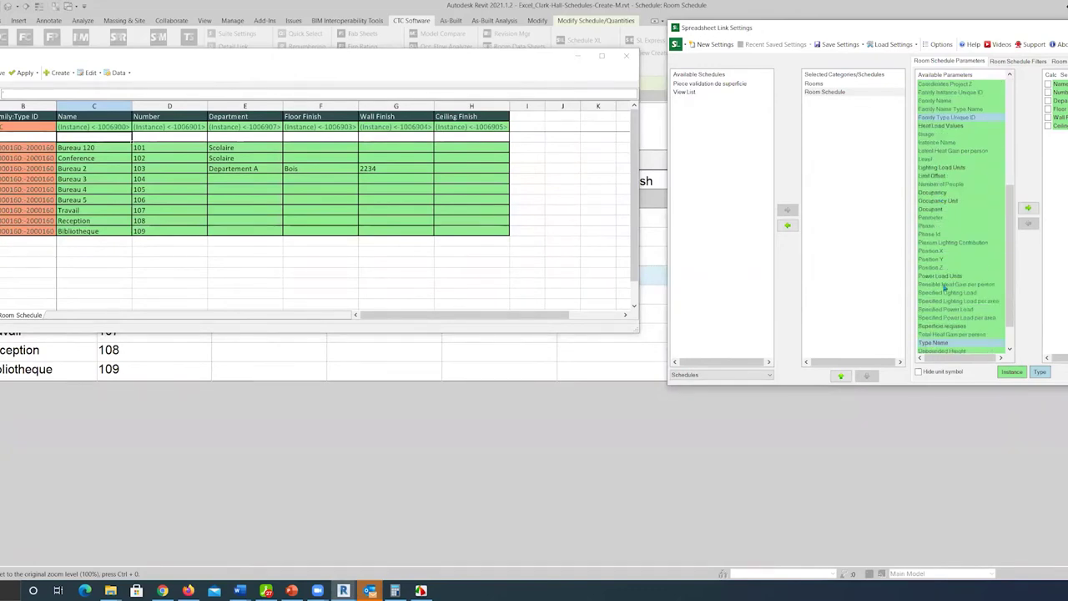
{"action": "scroll", "coordinate": [949, 298], "scroll_direction": "up", "scroll_amount": 3}
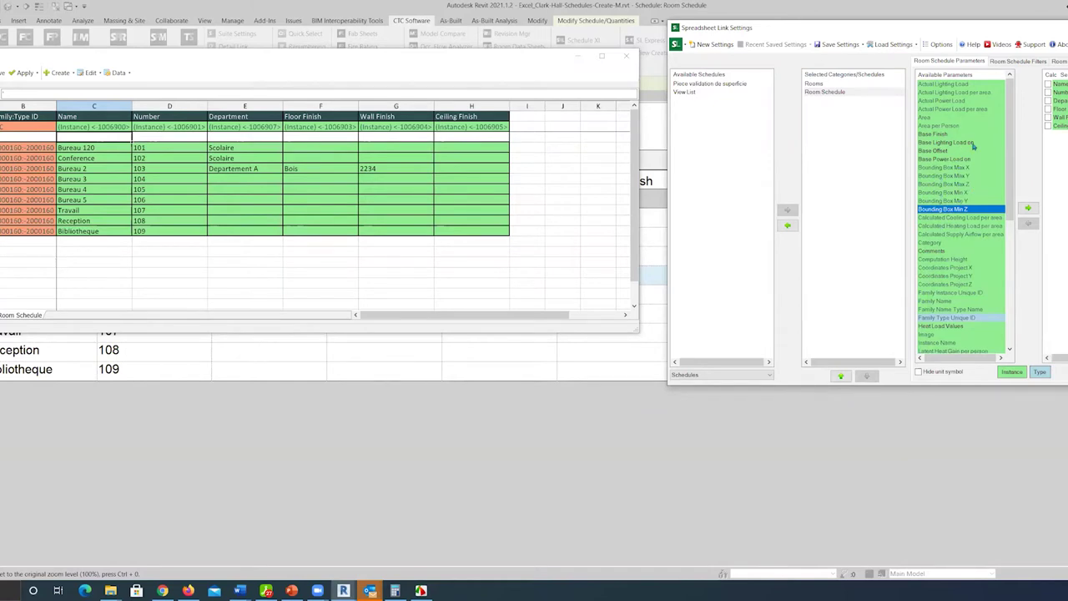
{"action": "scroll", "coordinate": [972, 195], "scroll_direction": "down", "scroll_amount": 2}
{"action": "scroll", "coordinate": [973, 182], "scroll_direction": "down", "scroll_amount": 3}
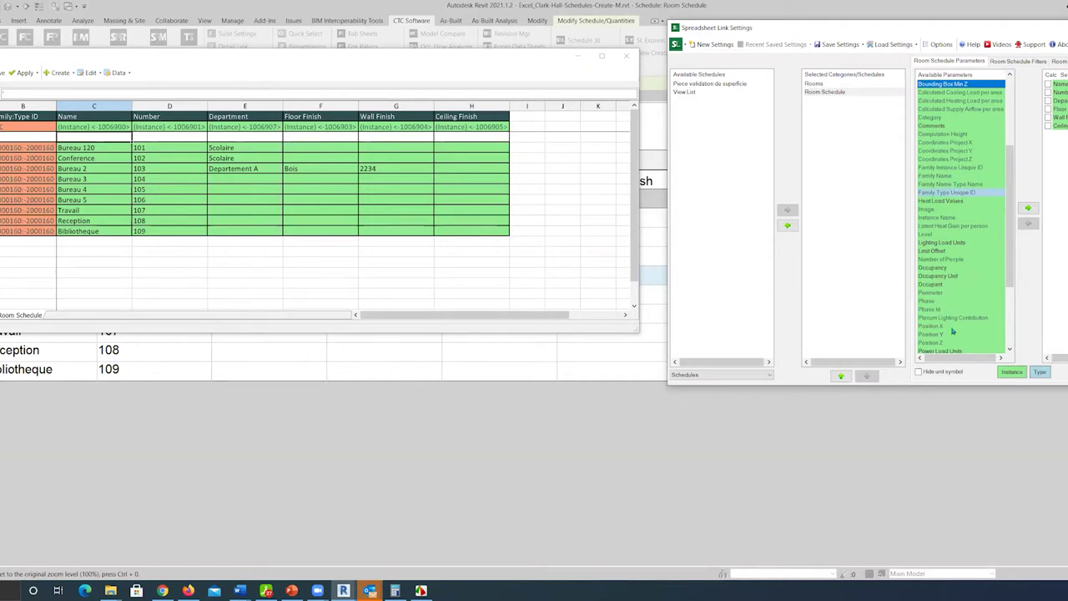
{"action": "scroll", "coordinate": [952, 332], "scroll_direction": "up", "scroll_amount": 1}
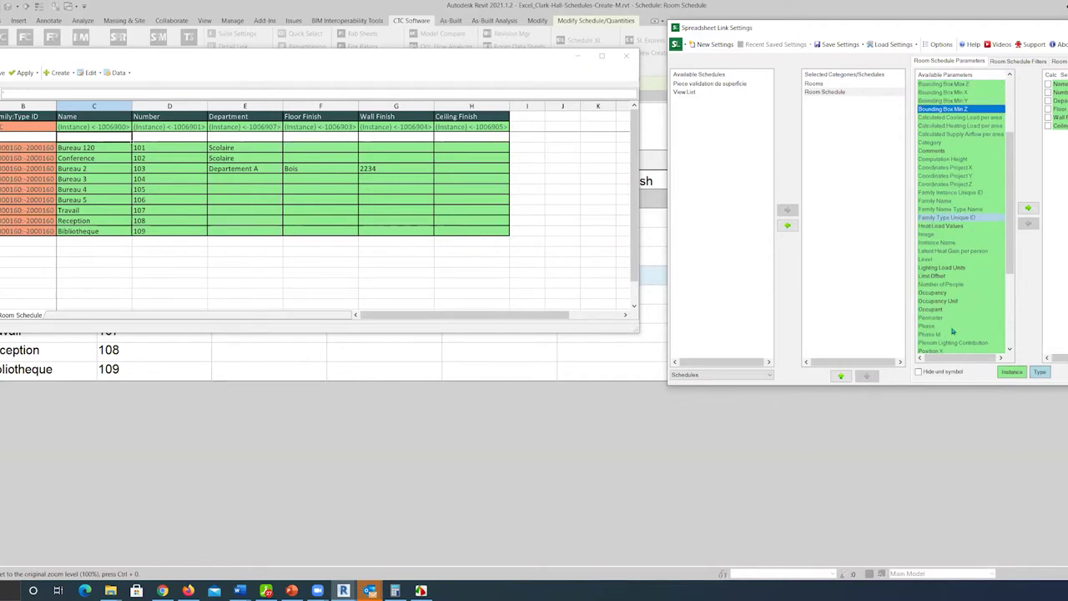
{"action": "scroll", "coordinate": [952, 332], "scroll_direction": "up", "scroll_amount": 3}
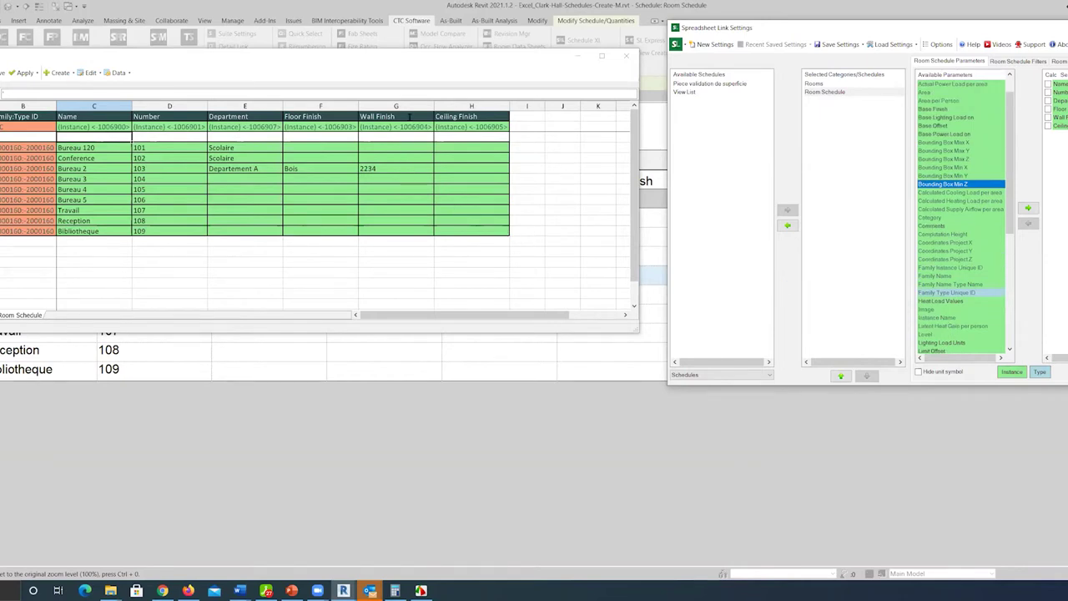
{"action": "left_click", "coordinate": [405, 76]}
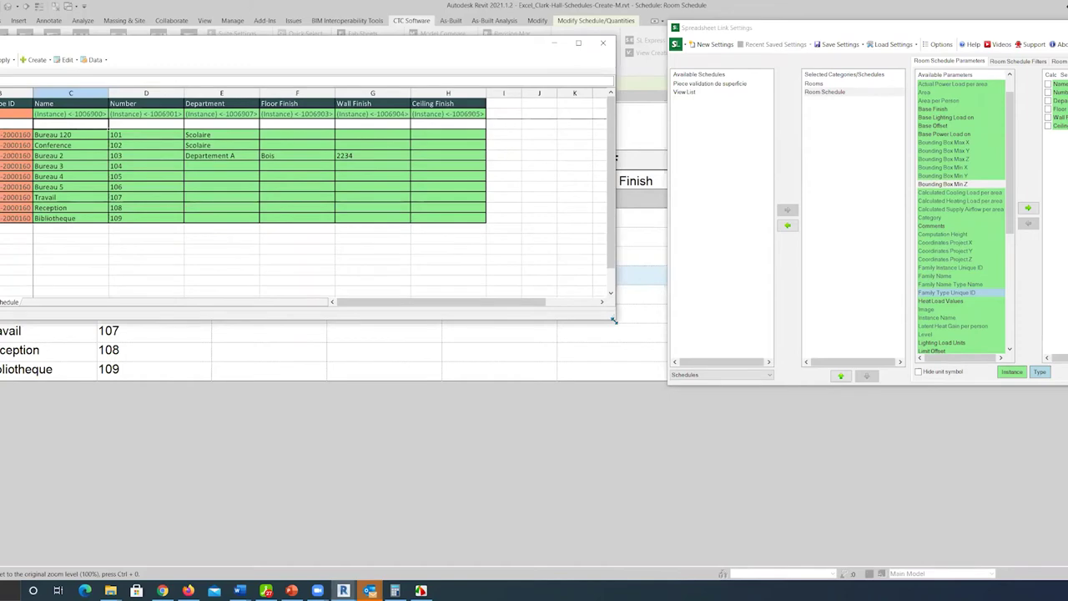
- Copy Bureau 2's Departement A, Bois and wall finish values down through rooms 104–107
{"action": "left_click_drag", "start_coordinate": [613, 319], "coordinate": [649, 416]}
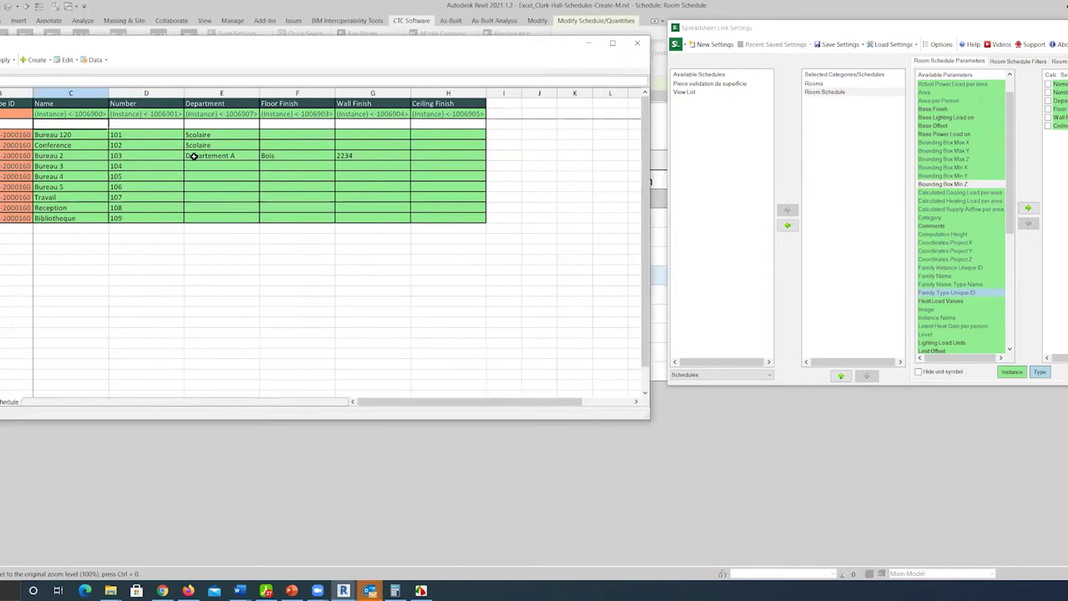
{"action": "left_click_drag", "start_coordinate": [192, 155], "coordinate": [343, 157]}
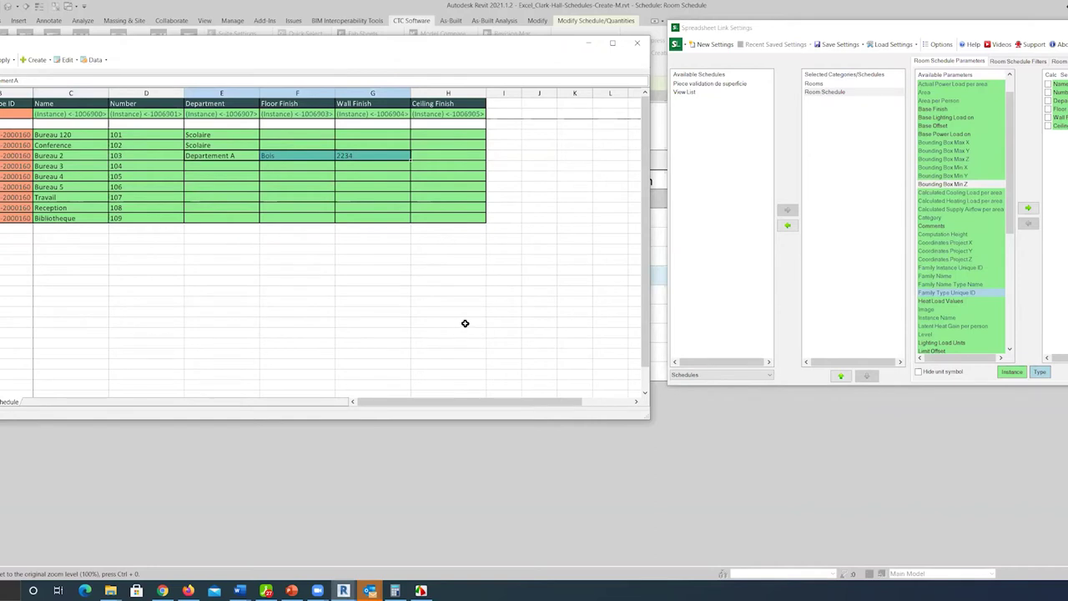
{"action": "left_click_drag", "start_coordinate": [224, 160], "coordinate": [223, 166], "text": "ctrl"}
{"action": "left_click", "coordinate": [401, 270]}
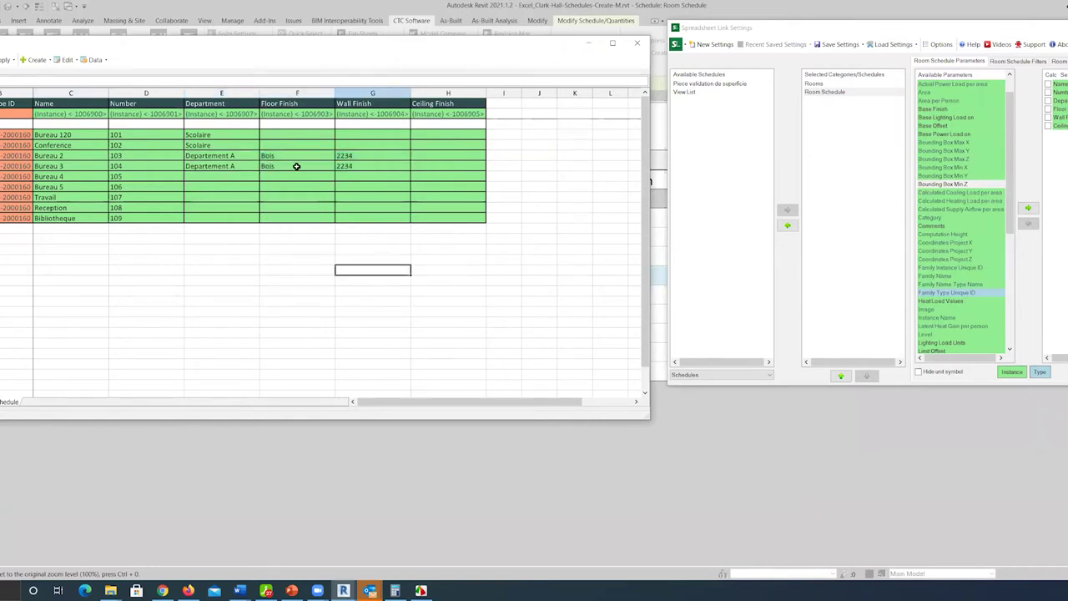
{"action": "left_click_drag", "start_coordinate": [231, 166], "coordinate": [343, 165]}
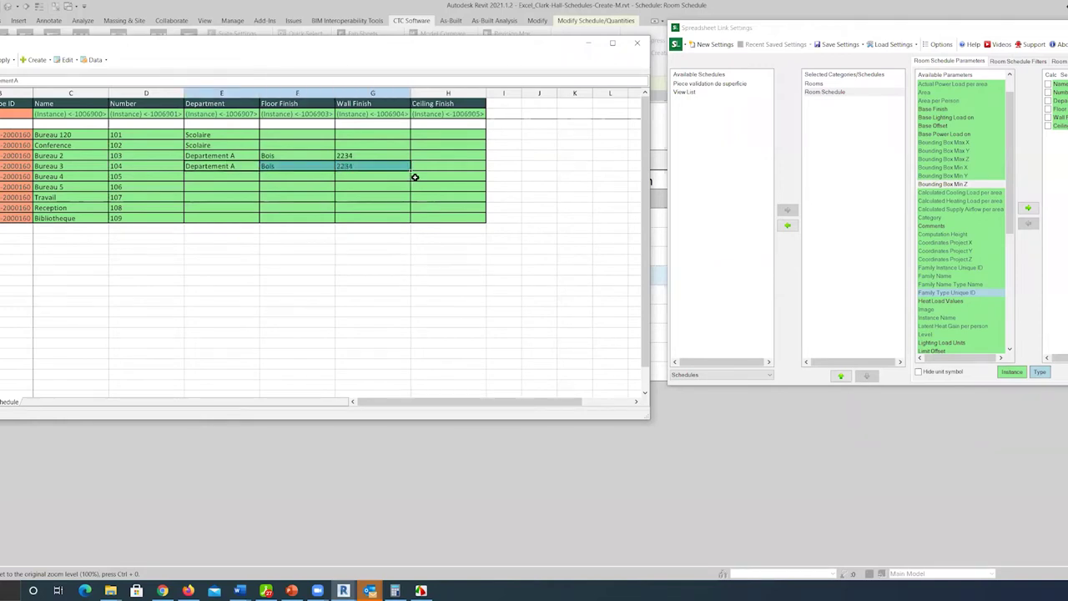
{"action": "left_click_drag", "start_coordinate": [409, 170], "coordinate": [406, 221]}
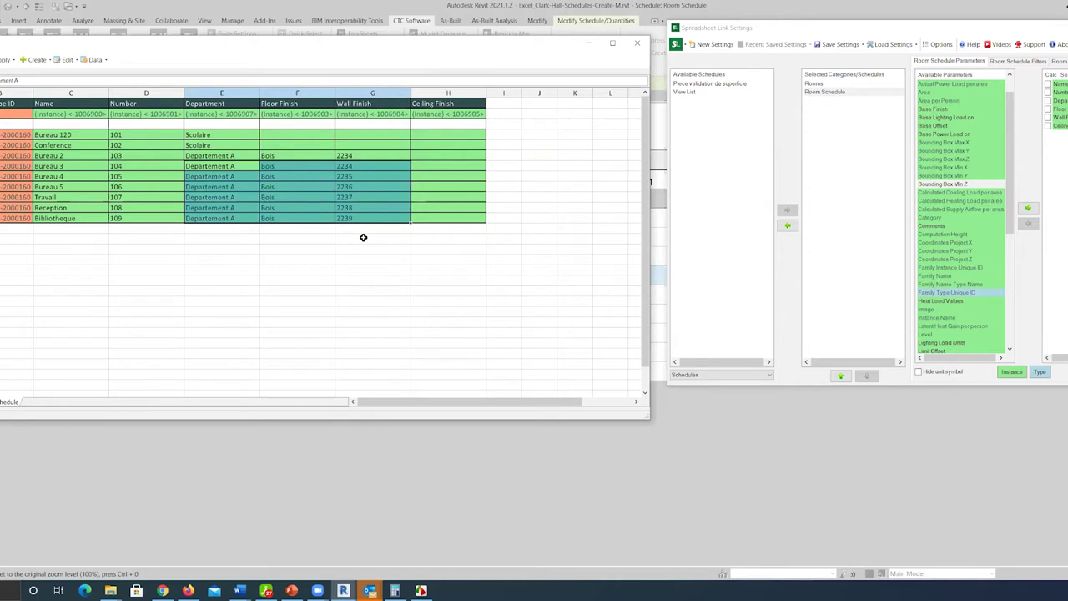
{"action": "key", "text": "ctrl+z"}
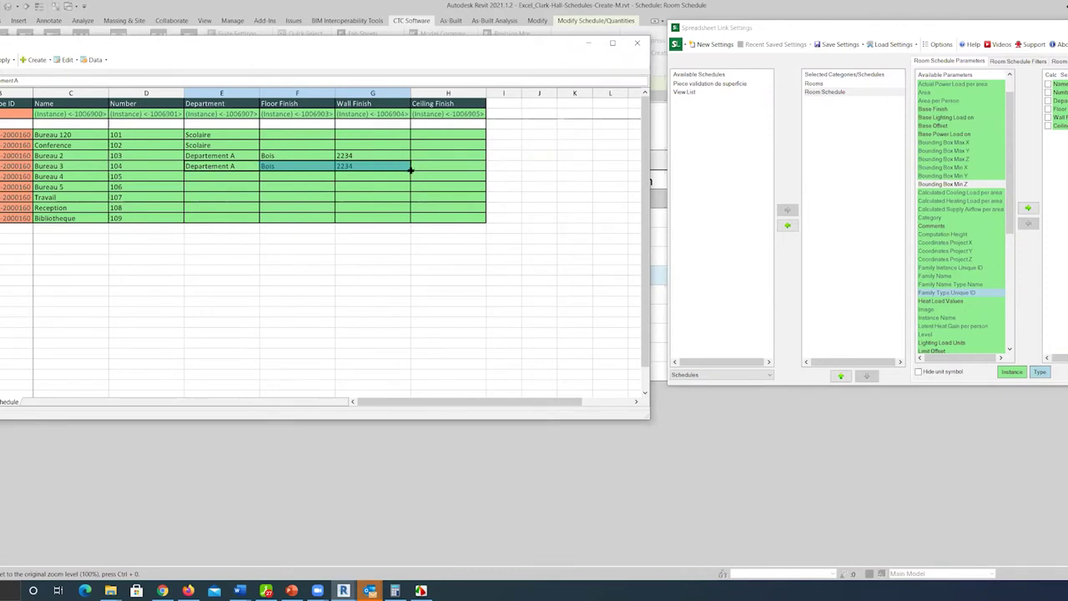
{"action": "left_click_drag", "start_coordinate": [410, 170], "coordinate": [410, 204]}
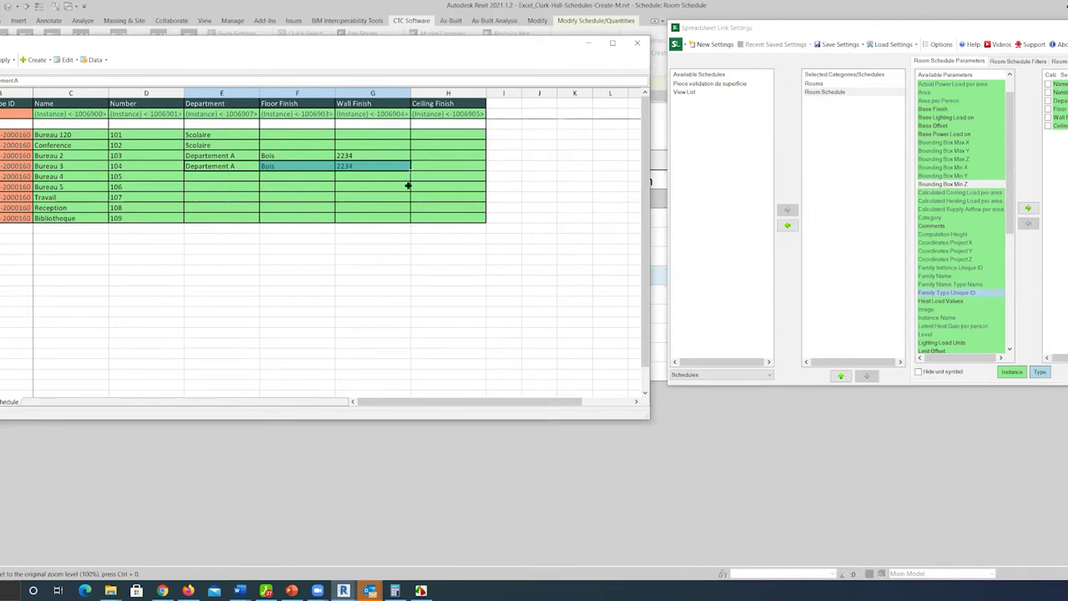
{"action": "left_click", "coordinate": [225, 206]}
- Copy the department value into Reception's row and edit it to Departement B
{"action": "left_click", "coordinate": [218, 156]}
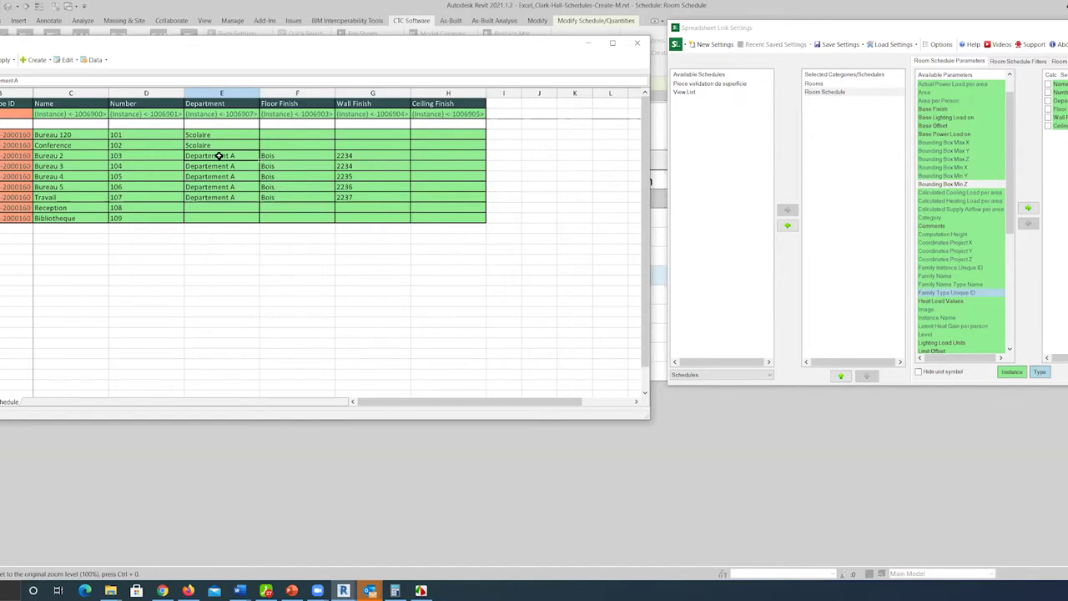
{"action": "key", "text": "ctrl+c"}
{"action": "left_click", "coordinate": [214, 208]}
{"action": "key", "text": "ctrl+v"}
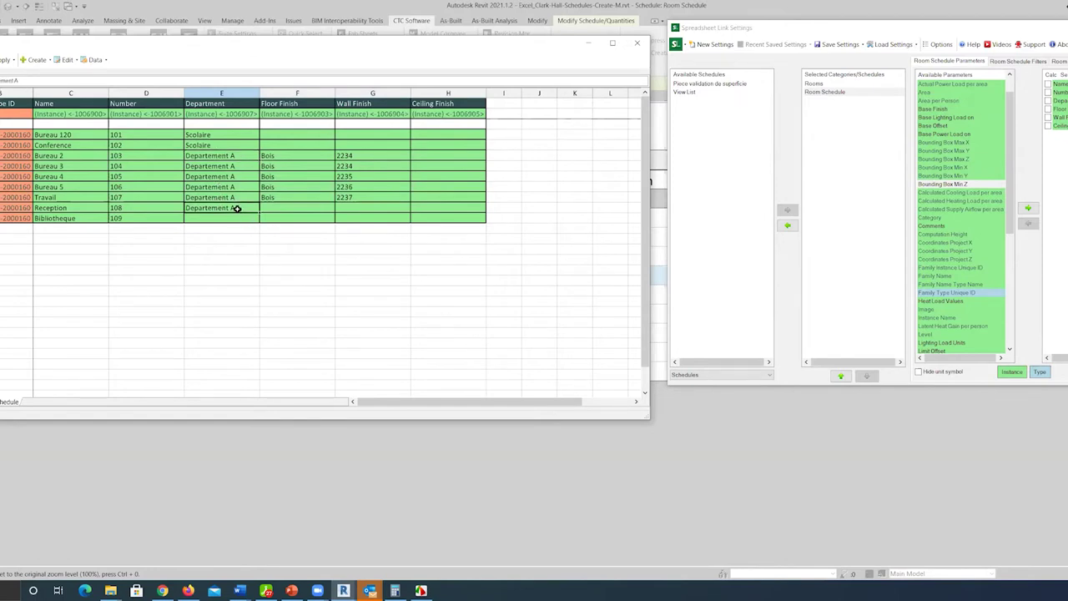
{"action": "left_click", "coordinate": [86, 81]}
{"action": "type", "text": "B"}
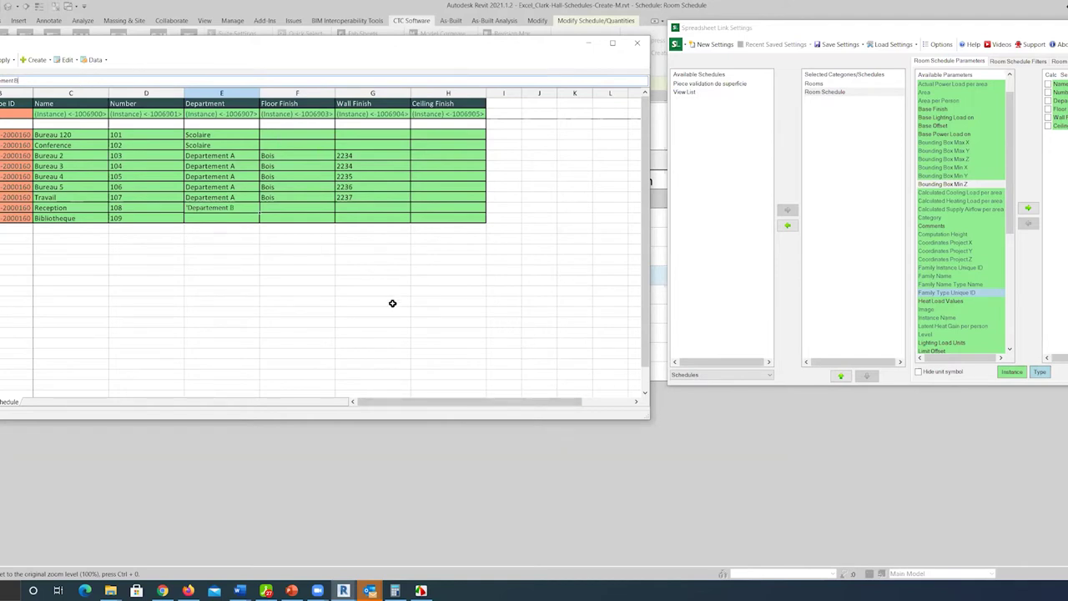
- Apply the active worksheet to Revit, updating 5 elements, and view the 13-change detailed log
{"action": "left_click", "coordinate": [11, 61]}
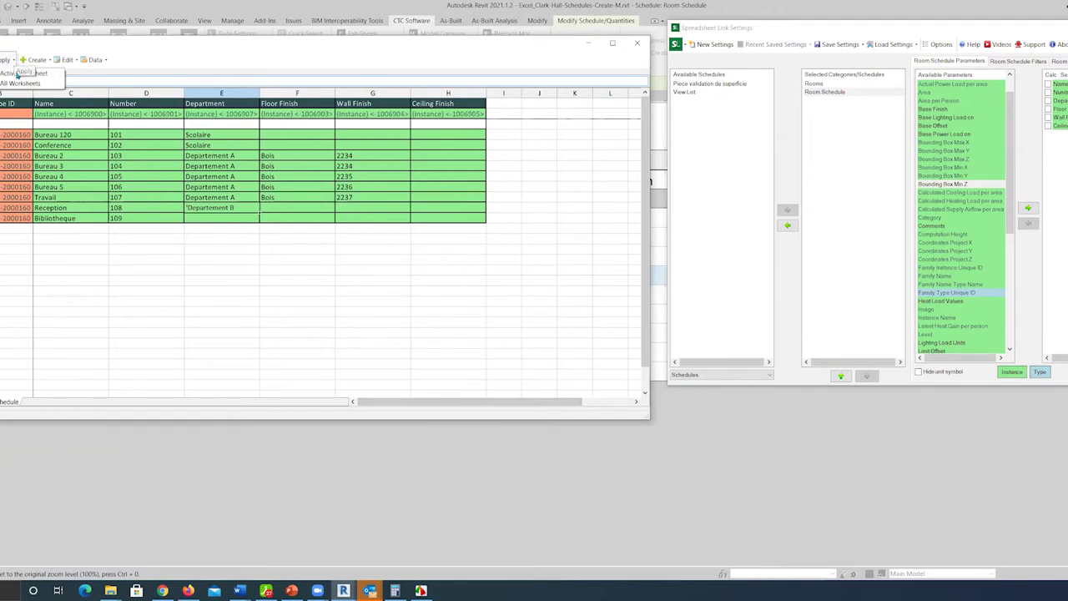
{"action": "left_click", "coordinate": [18, 73]}
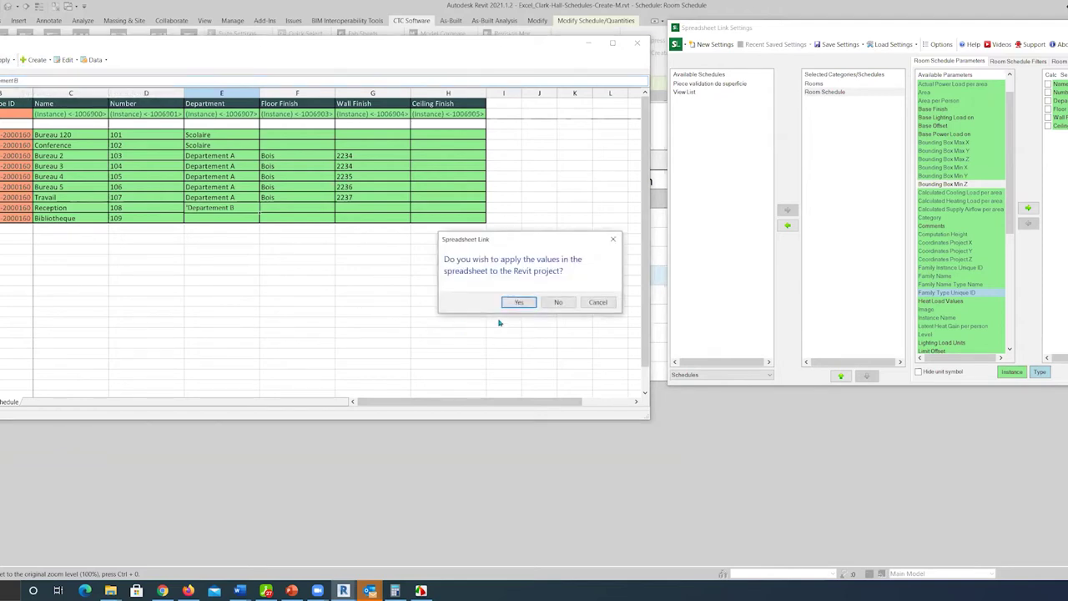
{"action": "left_click", "coordinate": [519, 302]}
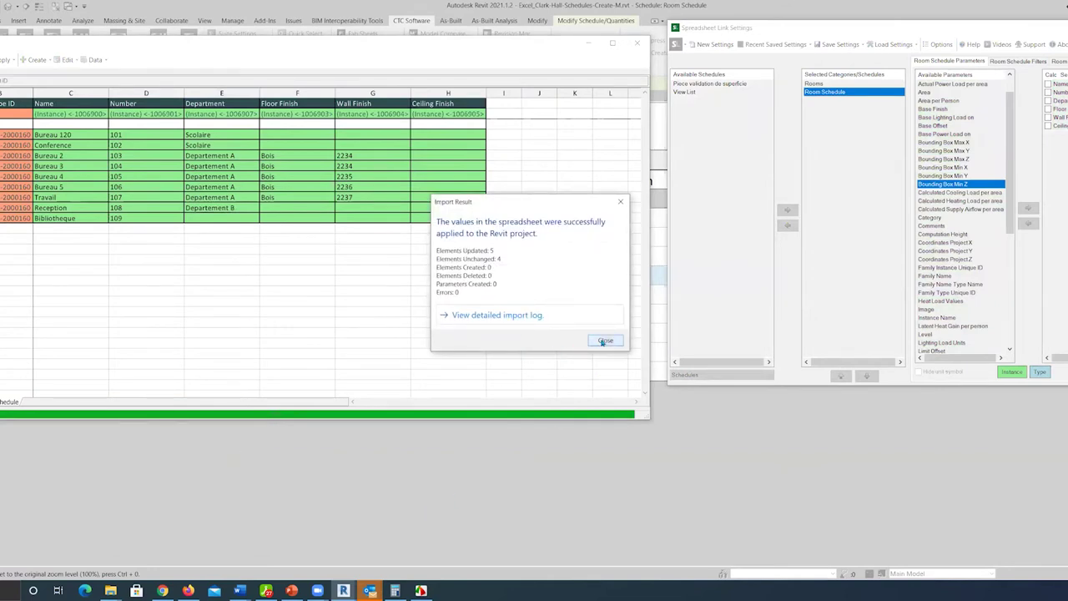
{"action": "left_click_drag", "start_coordinate": [551, 201], "coordinate": [570, 115]}
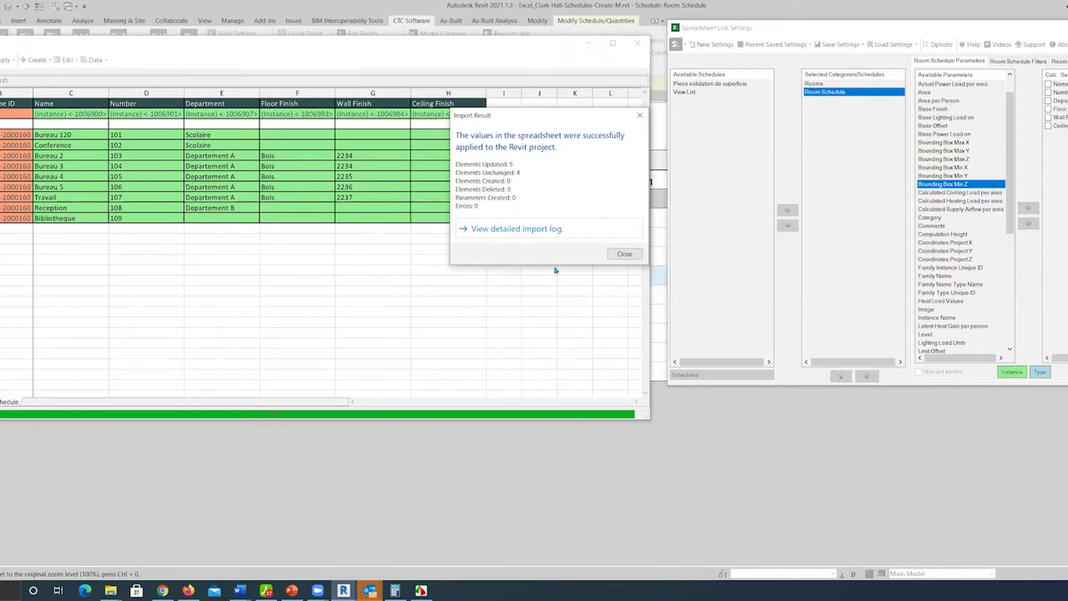
{"action": "left_click", "coordinate": [522, 230]}
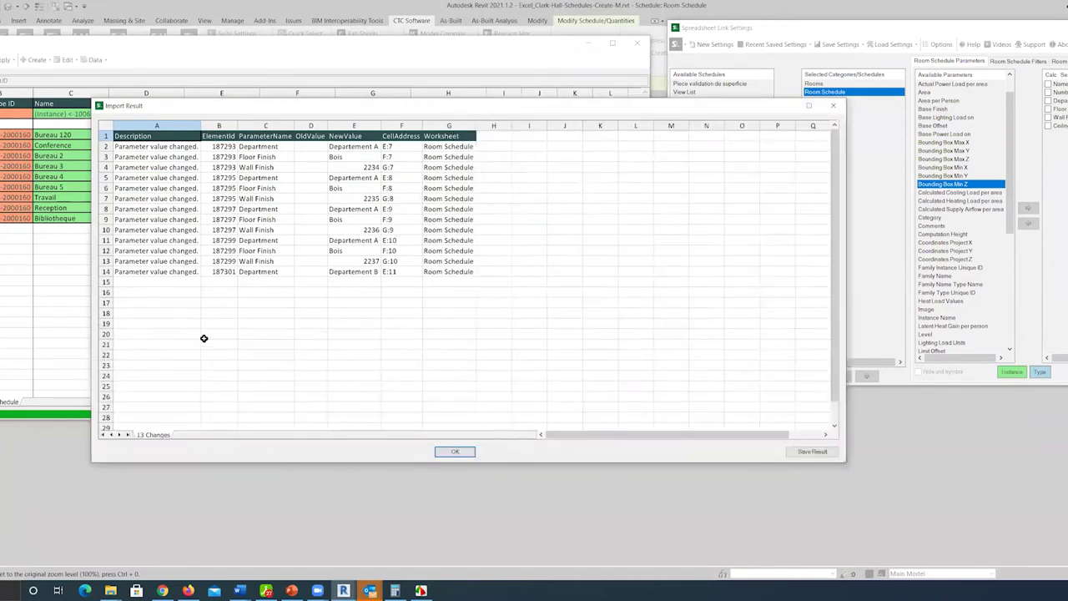
- Close the Import Result detailed log window
{"action": "left_click", "coordinate": [833, 105]}
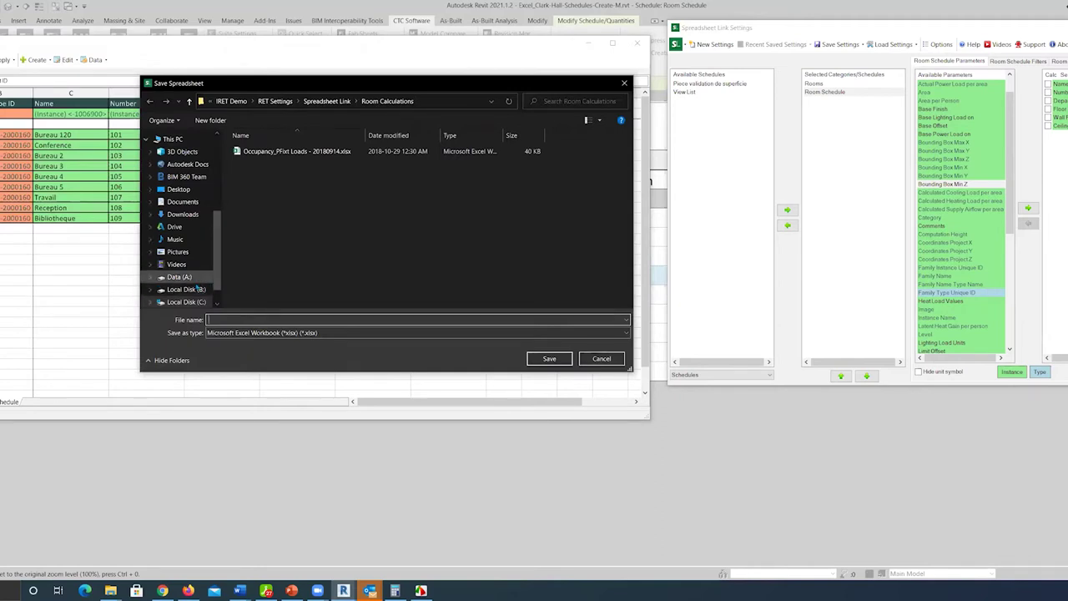
- Save the room schedule spreadsheet as piece.xlsx in B:\Ascent\2021\CTC
{"action": "left_click", "coordinate": [198, 290]}
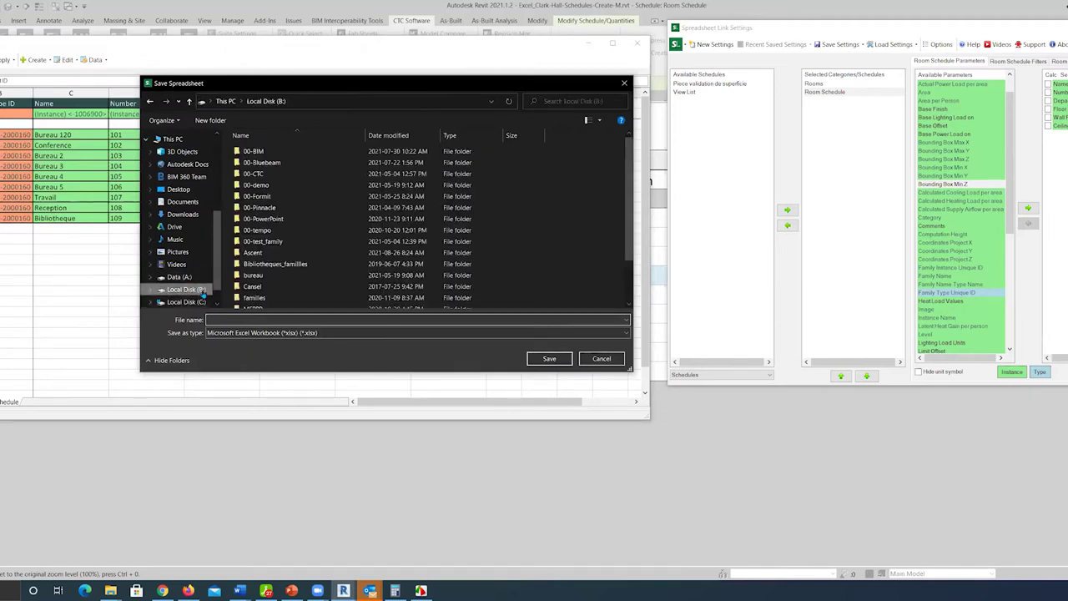
{"action": "scroll", "coordinate": [297, 261], "scroll_direction": "down", "scroll_amount": 2}
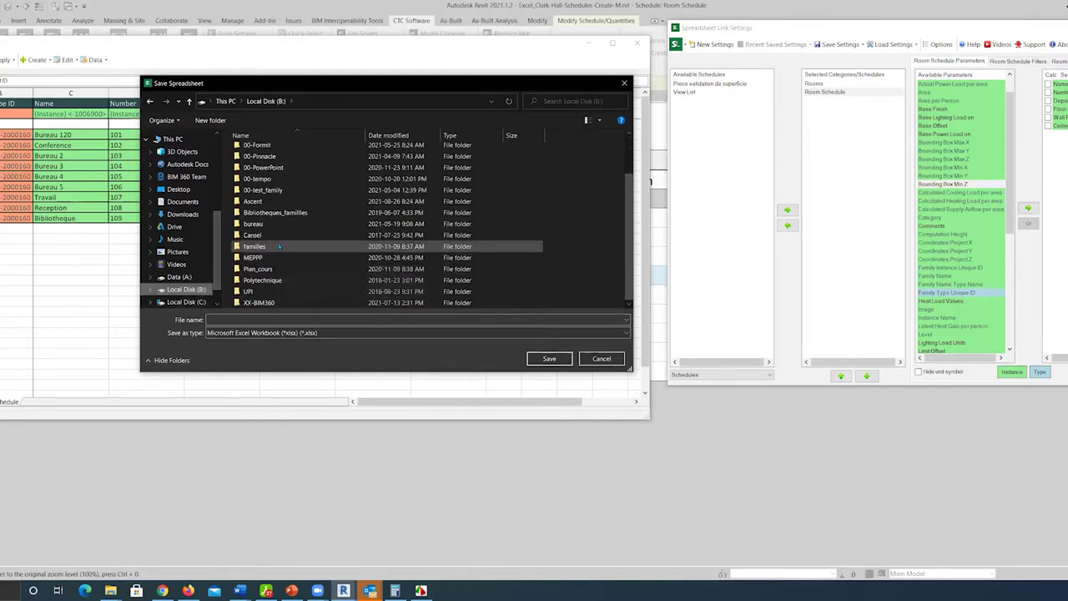
{"action": "double_click", "coordinate": [264, 202]}
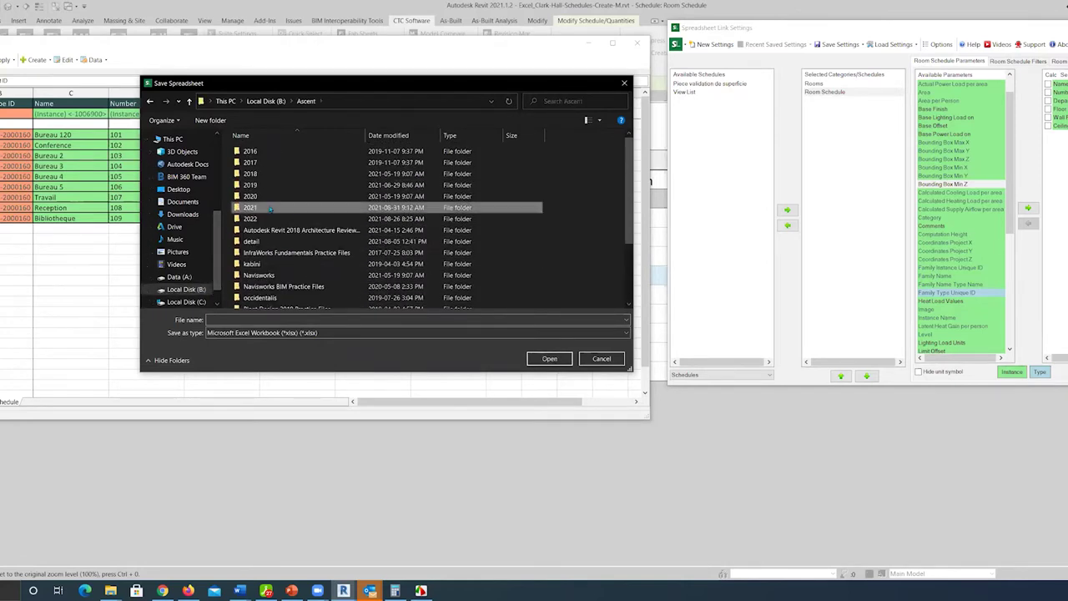
{"action": "double_click", "coordinate": [264, 207]}
{"action": "double_click", "coordinate": [265, 164]}
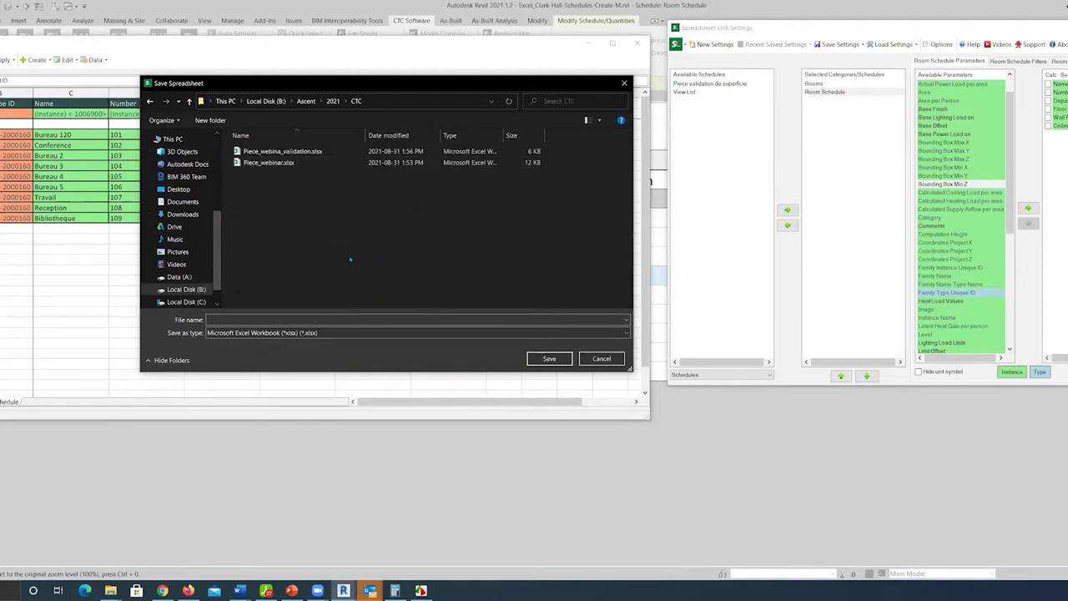
{"action": "left_click", "coordinate": [280, 322]}
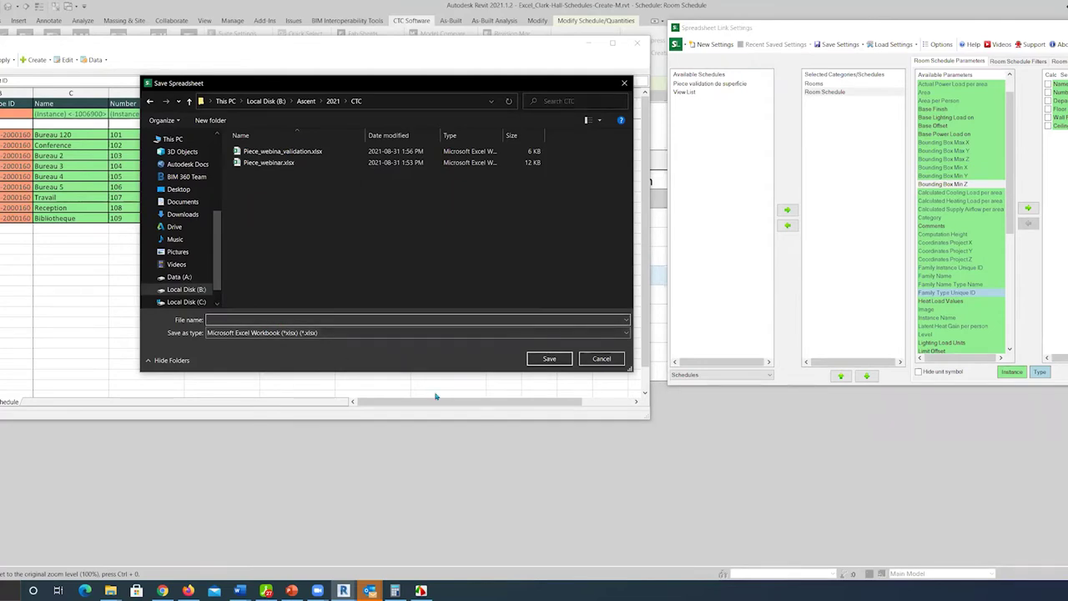
{"action": "type", "text": "piece"}
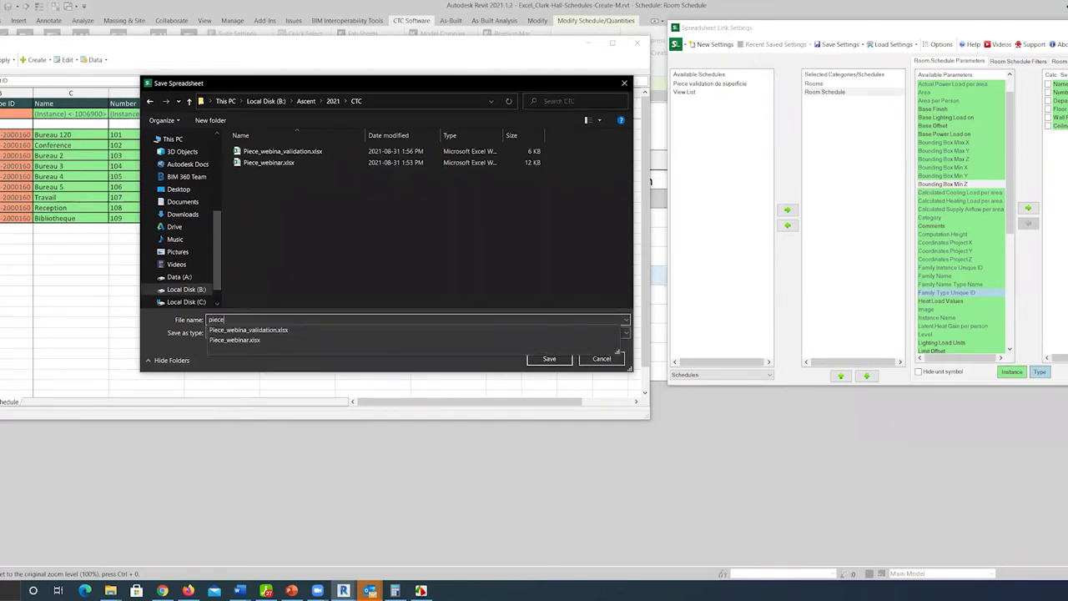
{"action": "key", "text": "Return"}
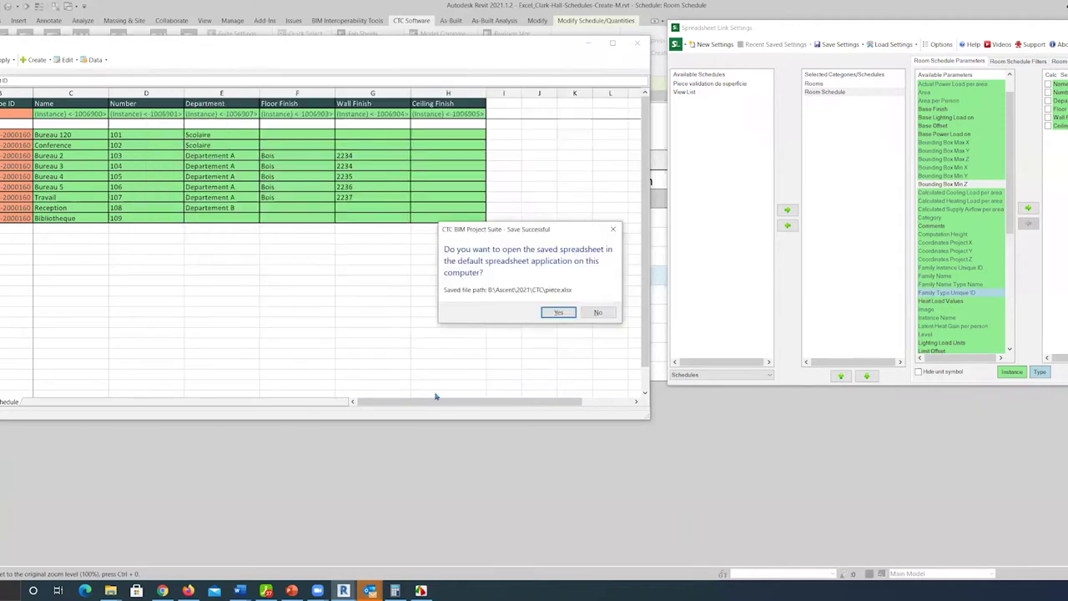
- Open piece.xlsx in Excel and maximize its window
{"action": "left_click", "coordinate": [558, 315]}
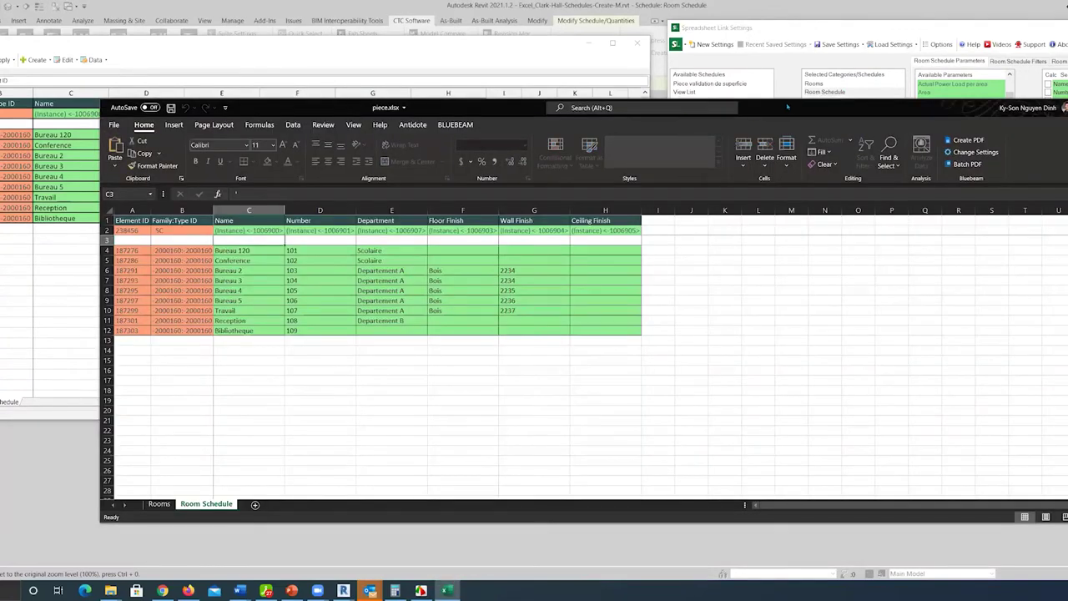
{"action": "left_click_drag", "start_coordinate": [781, 103], "coordinate": [626, 19]}
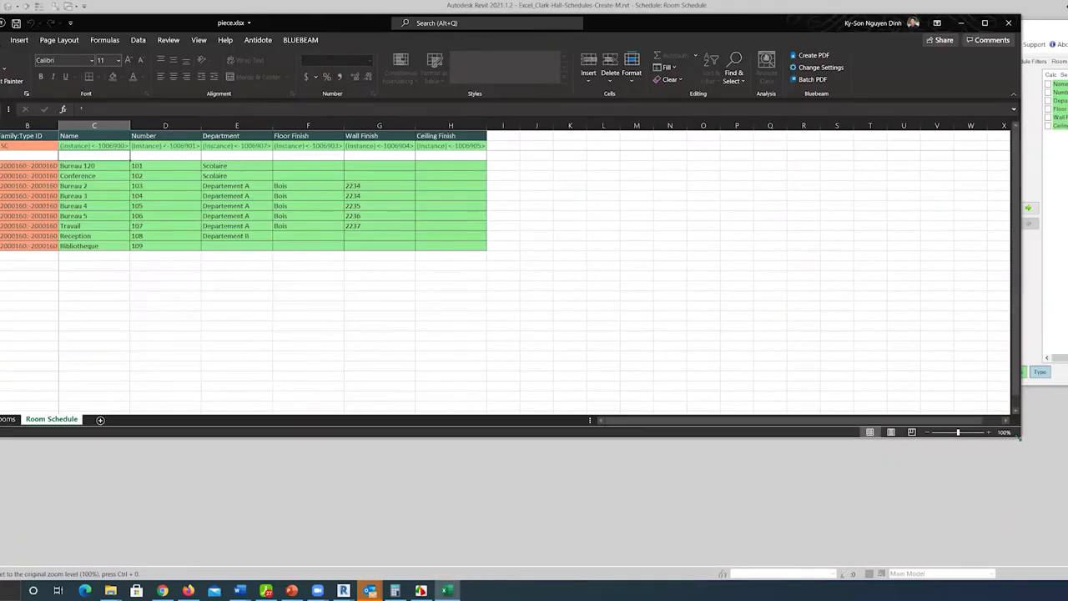
{"action": "left_click_drag", "start_coordinate": [1019, 443], "coordinate": [1067, 551]}
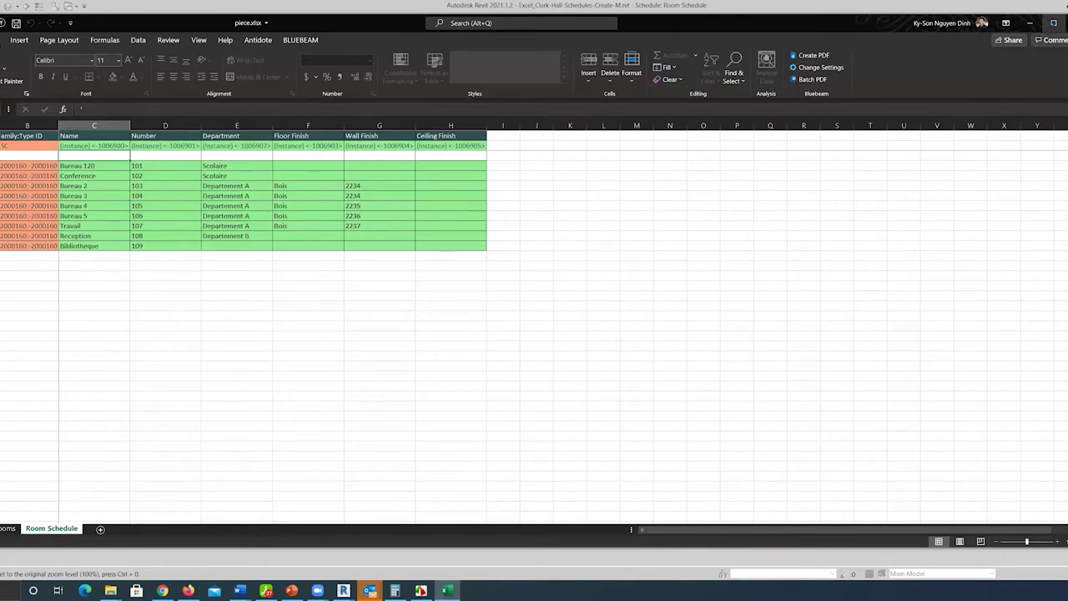
{"action": "left_click", "coordinate": [1053, 23]}
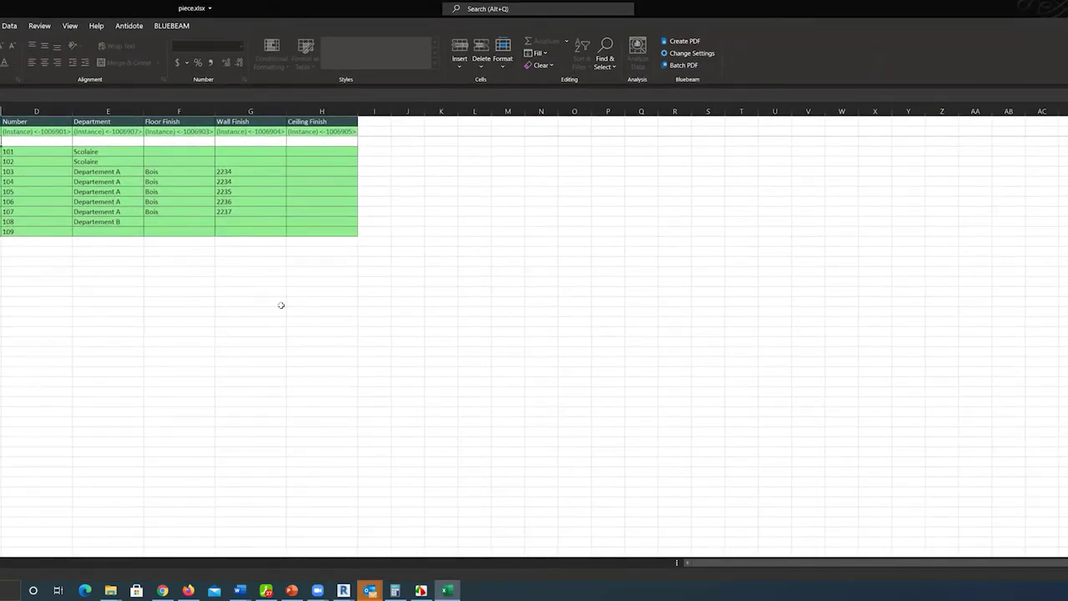
- Enter Beton as room 108's floor finish and fill it down to room 109
{"action": "left_click", "coordinate": [175, 222]}
{"action": "type", "text": "Bo"}
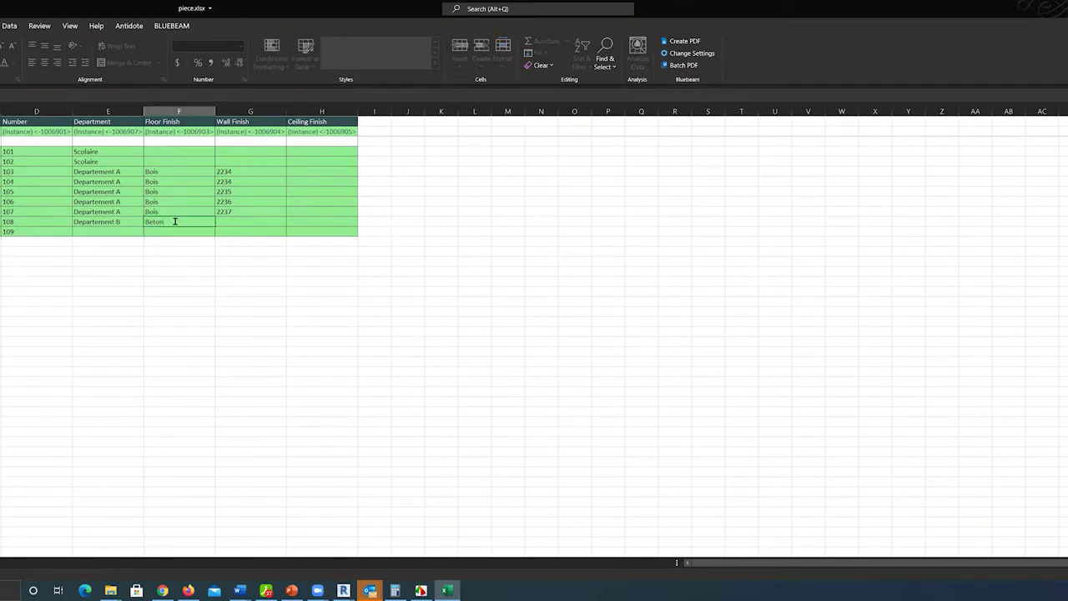
{"action": "left_click", "coordinate": [178, 252]}
{"action": "left_click", "coordinate": [159, 222]}
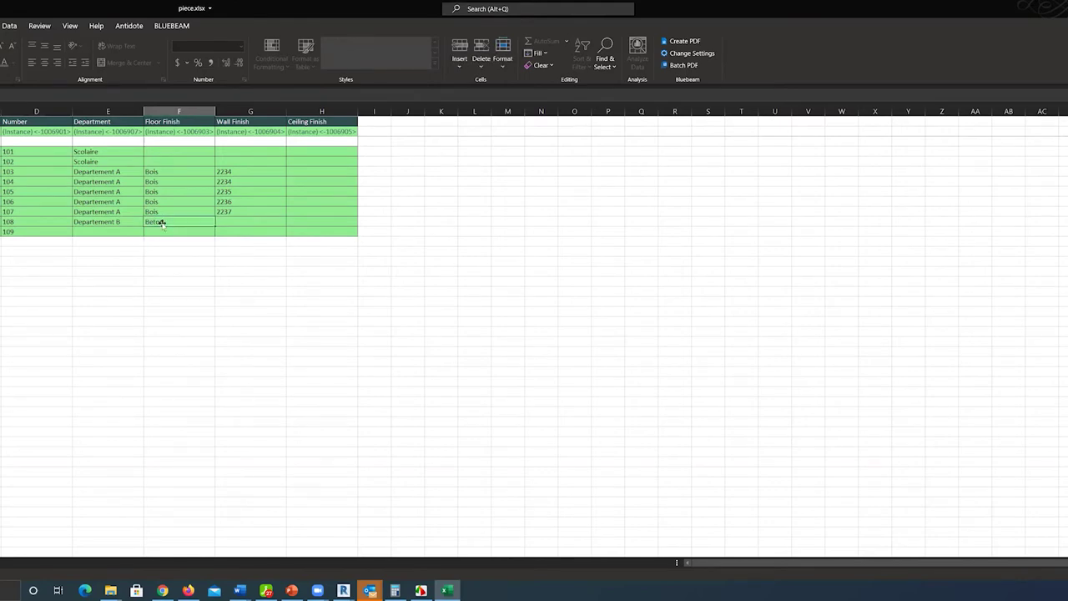
{"action": "left_click_drag", "start_coordinate": [215, 229], "coordinate": [215, 240]}
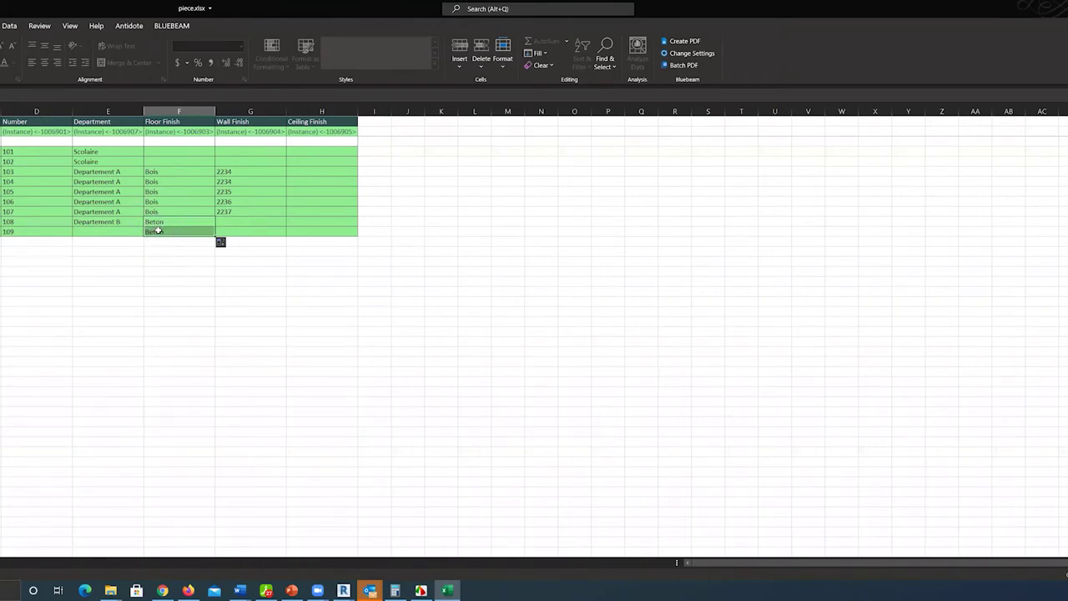
- Copy the Beton finishes into rooms 101 and 102, then save and close the workbook
{"action": "left_click", "coordinate": [180, 256]}
{"action": "left_click_drag", "start_coordinate": [179, 222], "coordinate": [183, 232]}
{"action": "key", "text": "ctrl+c"}
{"action": "left_click", "coordinate": [180, 151]}
{"action": "key", "text": "ctrl+v"}
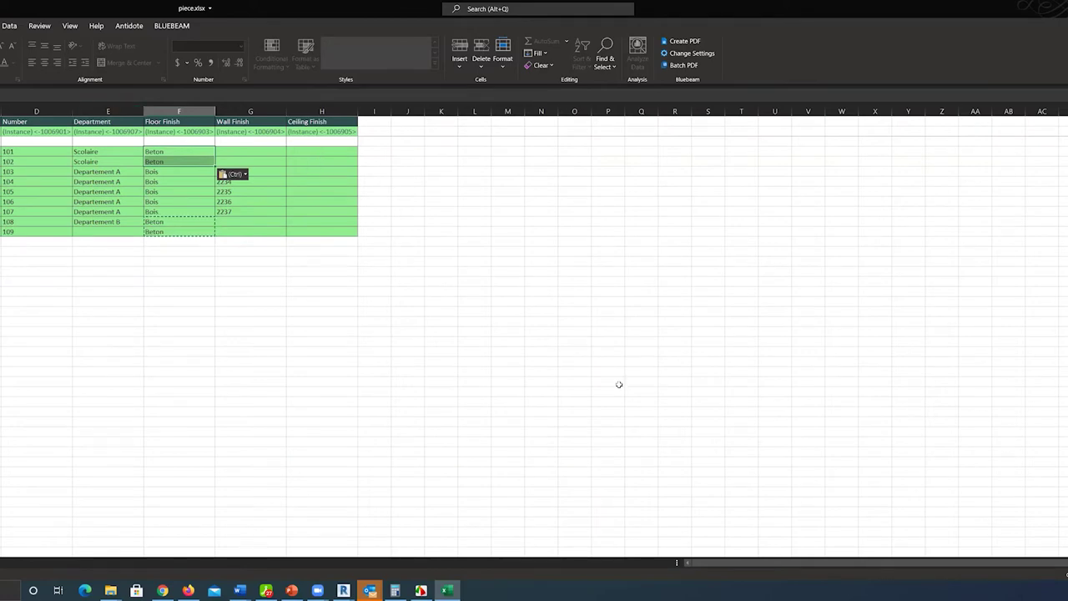
{"action": "key", "text": "ctrl+s"}
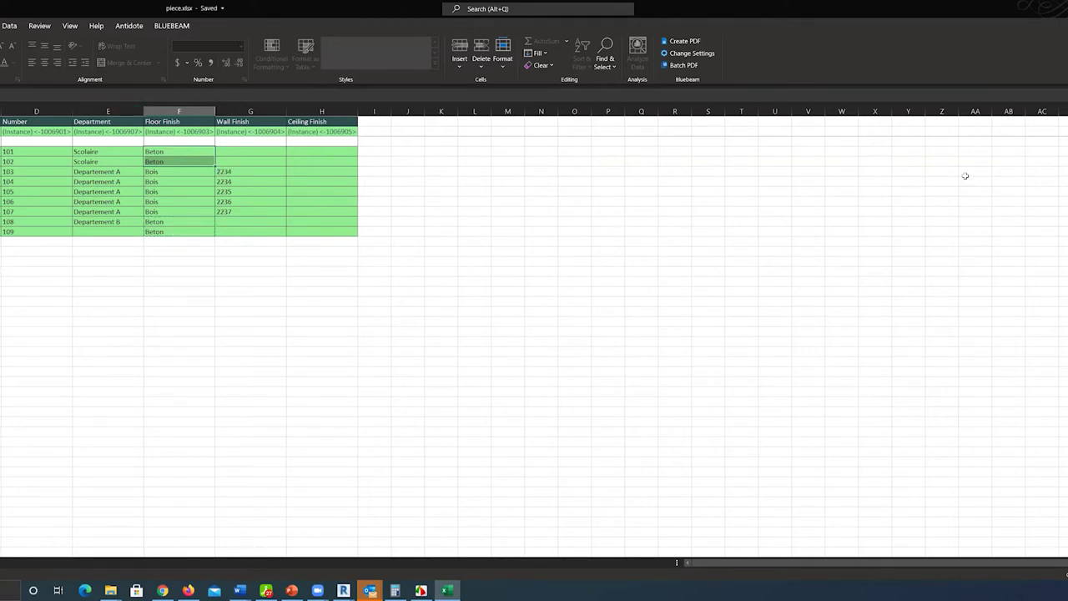
{"action": "key", "text": "ctrl+w"}
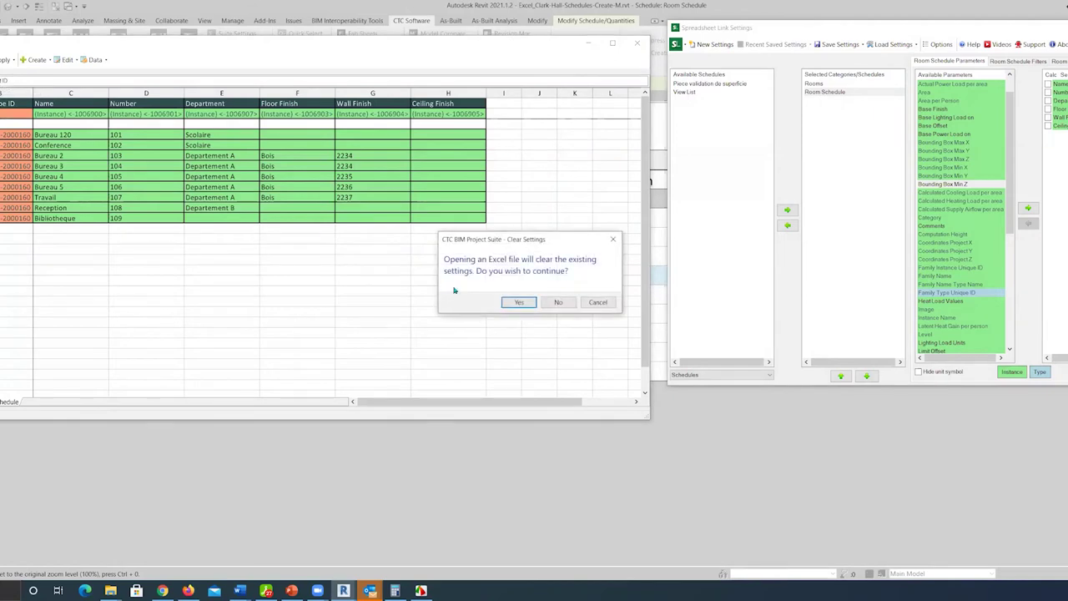
- Clear the current link settings and load piece.xlsx into Spreadsheet Link
{"action": "left_click", "coordinate": [525, 305]}
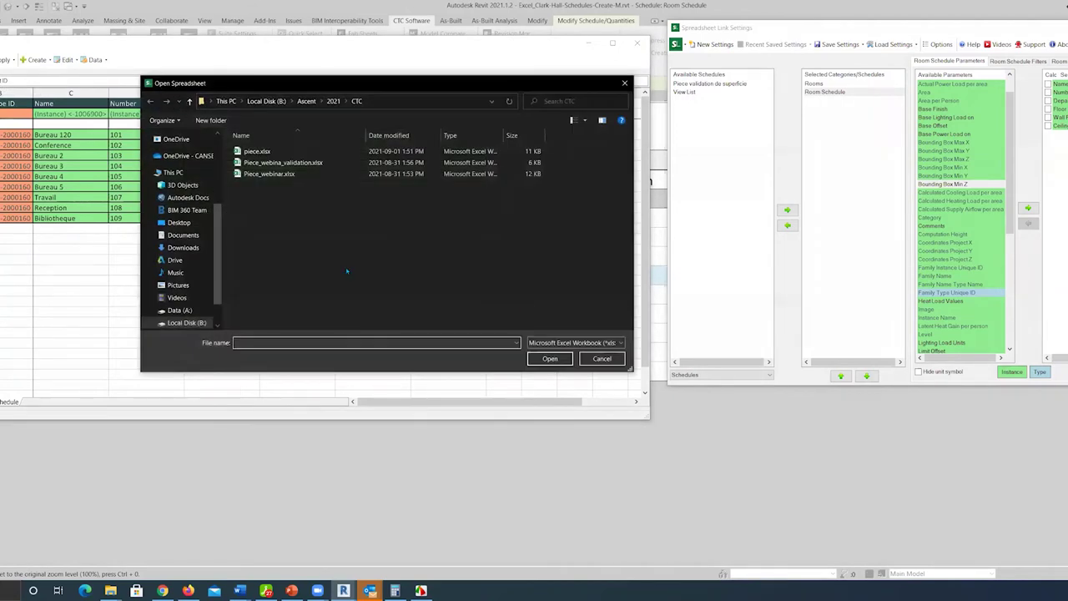
{"action": "left_click", "coordinate": [255, 151]}
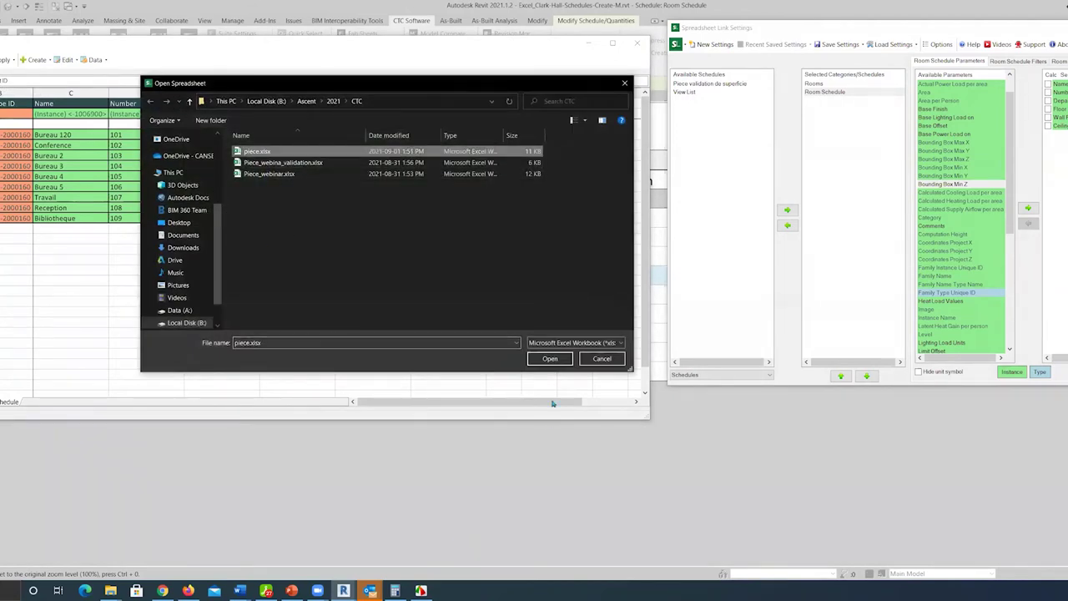
{"action": "left_click", "coordinate": [550, 358]}
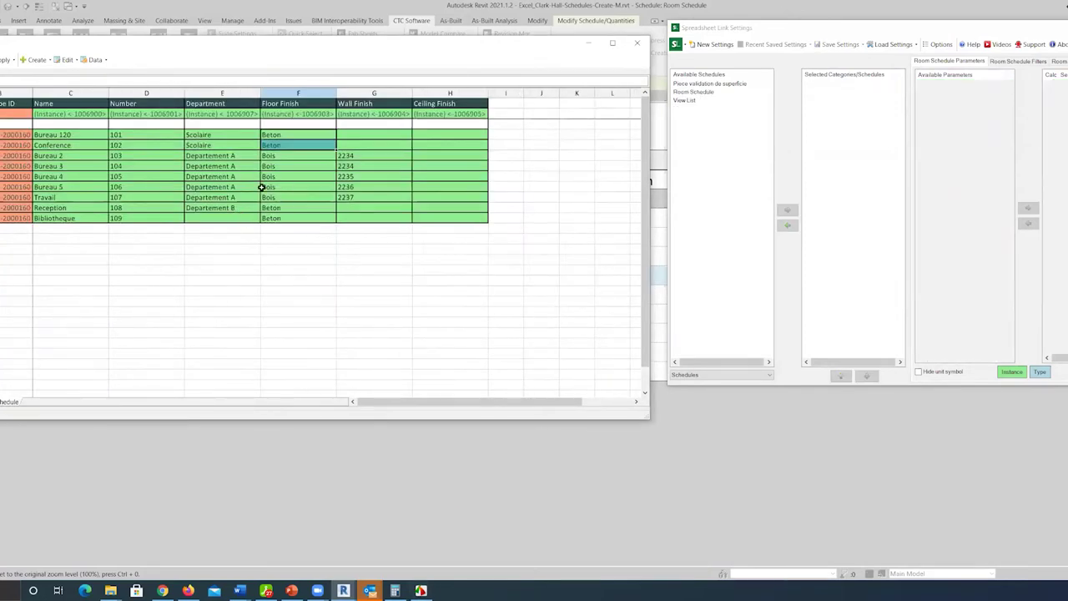
- Apply the active worksheet to Revit, updating 4 rooms with Beton floor finishes
{"action": "left_click", "coordinate": [12, 60]}
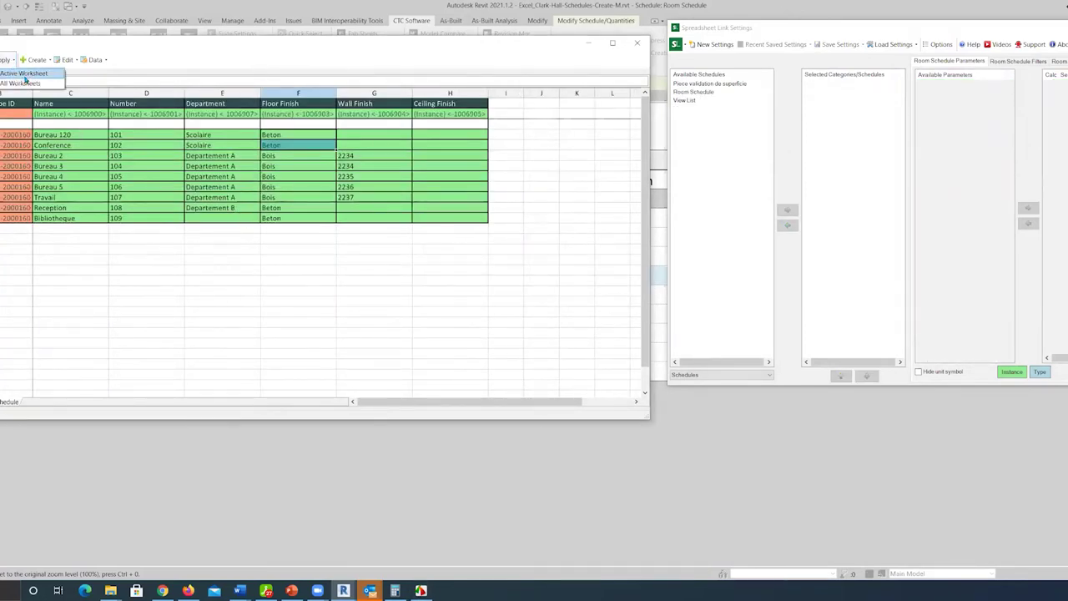
{"action": "left_click", "coordinate": [25, 74]}
{"action": "left_click", "coordinate": [518, 303]}
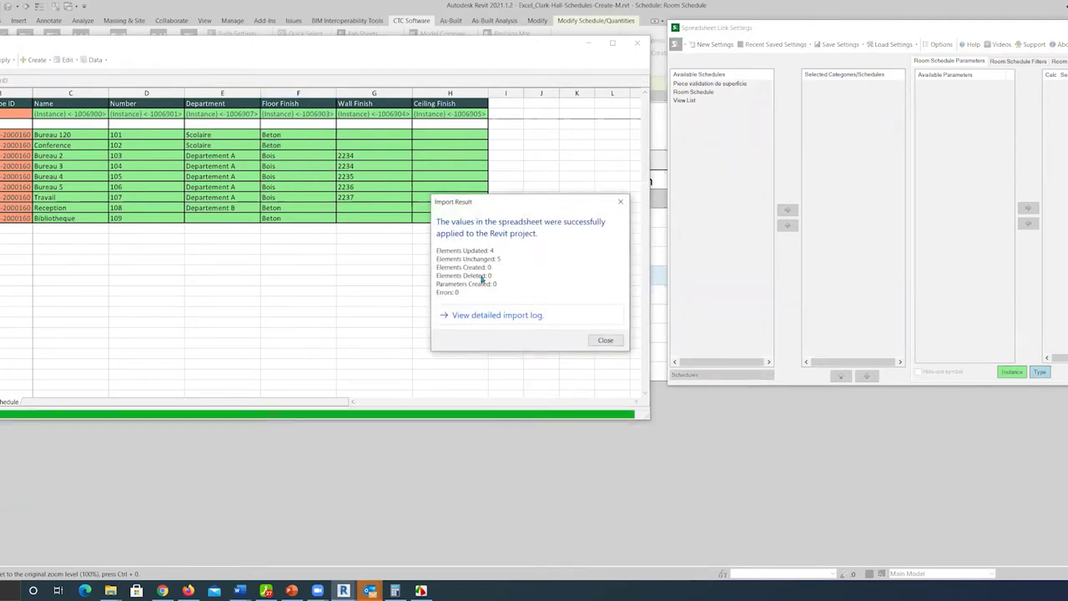
{"action": "left_click", "coordinate": [606, 340]}
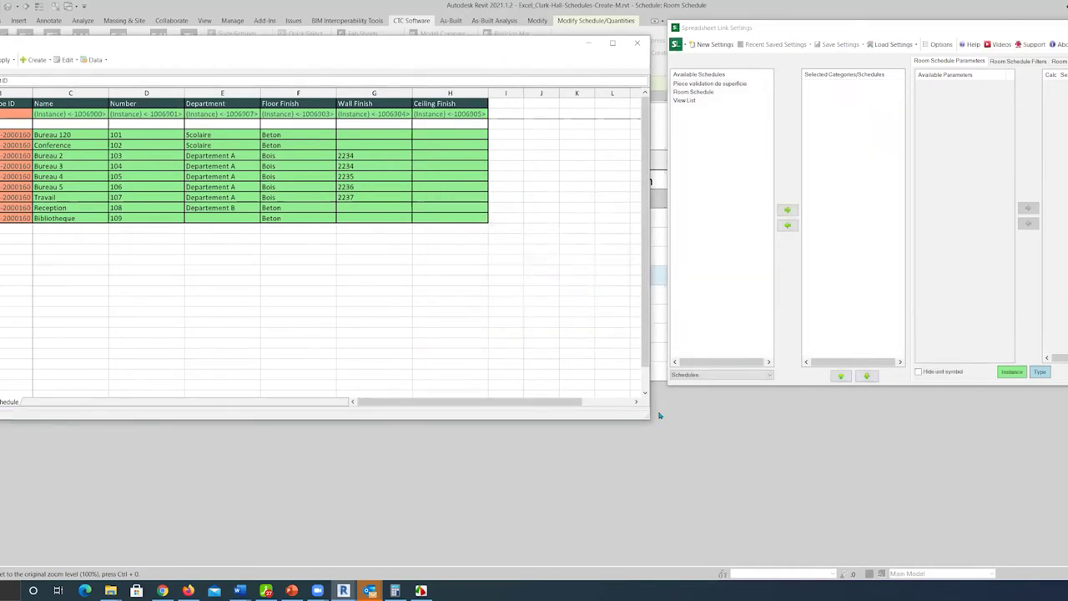
{"action": "left_click_drag", "start_coordinate": [496, 66], "coordinate": [566, 457]}
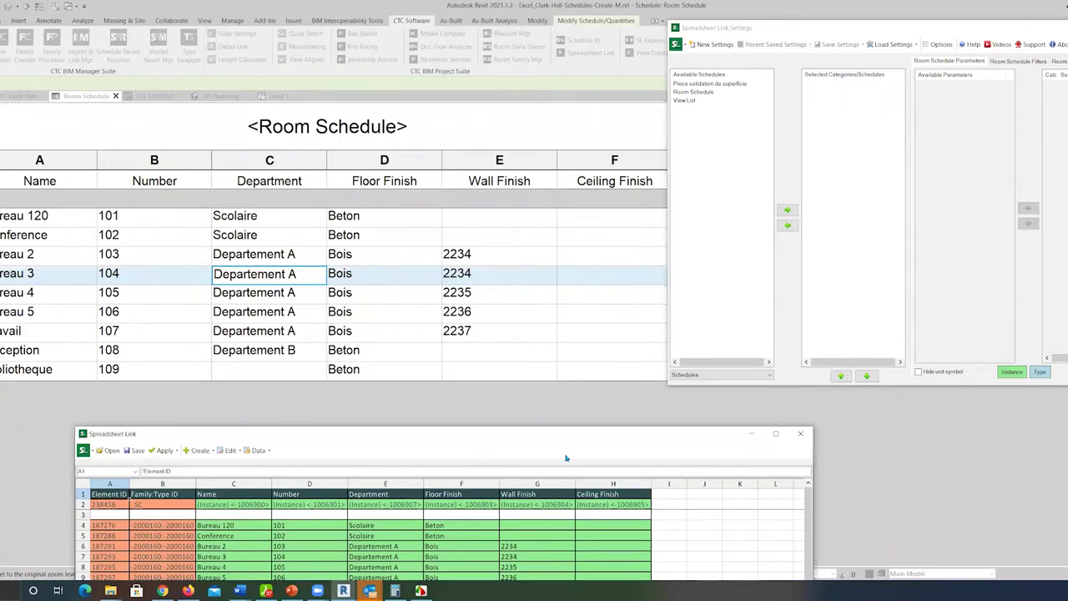
- Close the Spreadsheet Link window and its settings, cancelling the load-settings-from-file dialog
{"action": "left_click_drag", "start_coordinate": [541, 433], "coordinate": [446, 269]}
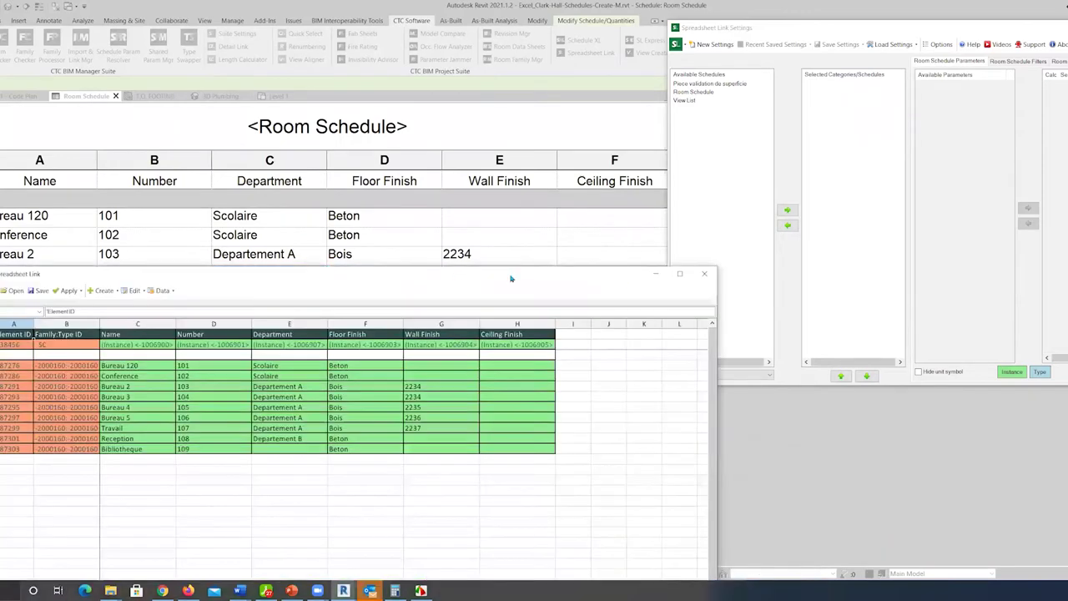
{"action": "left_click", "coordinate": [708, 274]}
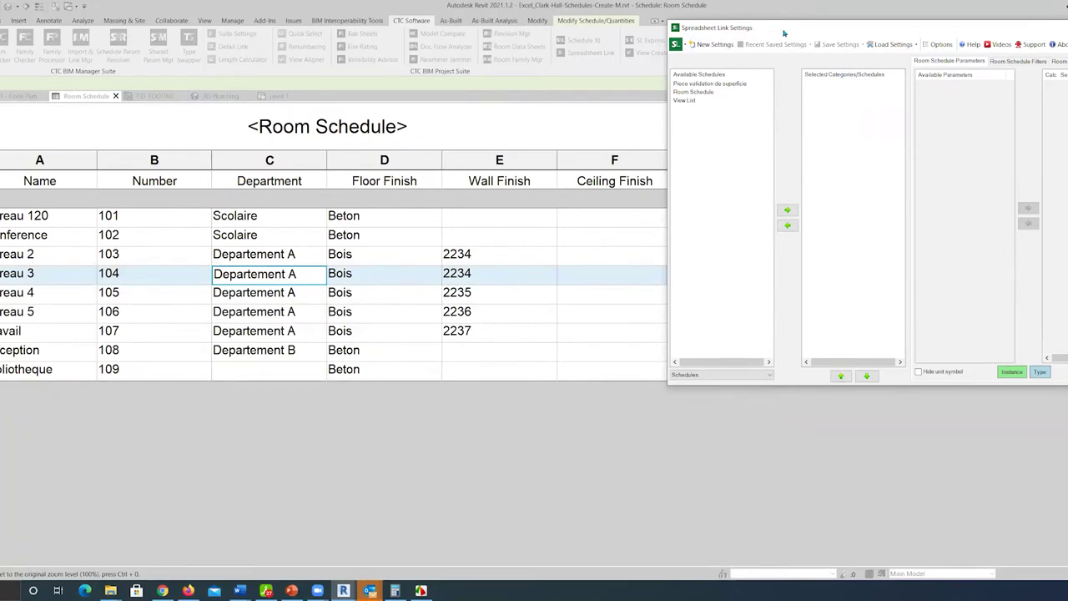
{"action": "left_click_drag", "start_coordinate": [785, 33], "coordinate": [825, 40]}
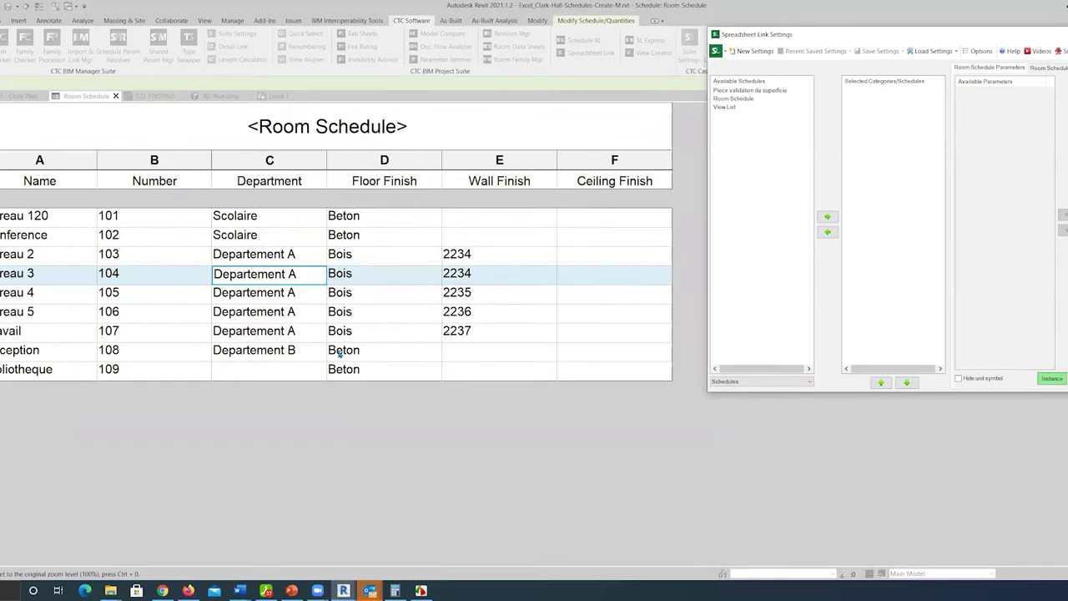
{"action": "left_click", "coordinate": [942, 51]}
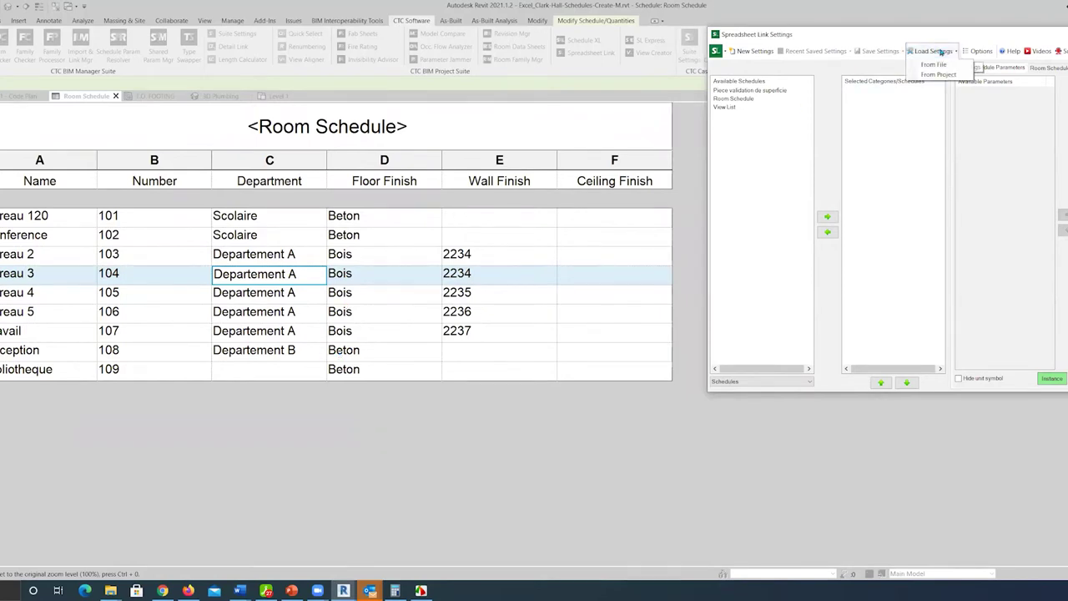
{"action": "left_click", "coordinate": [940, 66]}
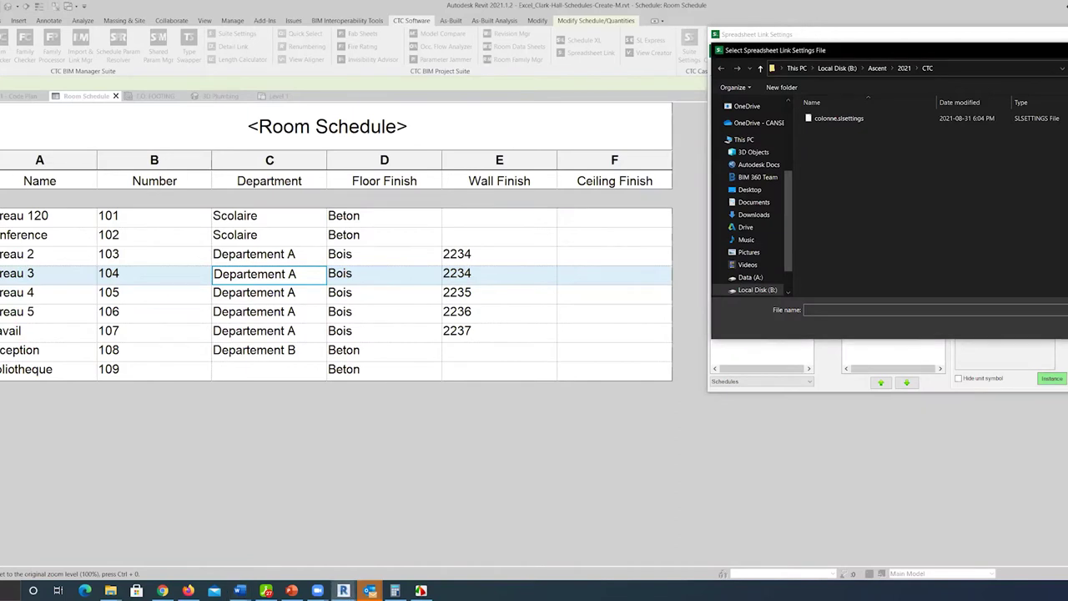
{"action": "key", "text": "Escape"}
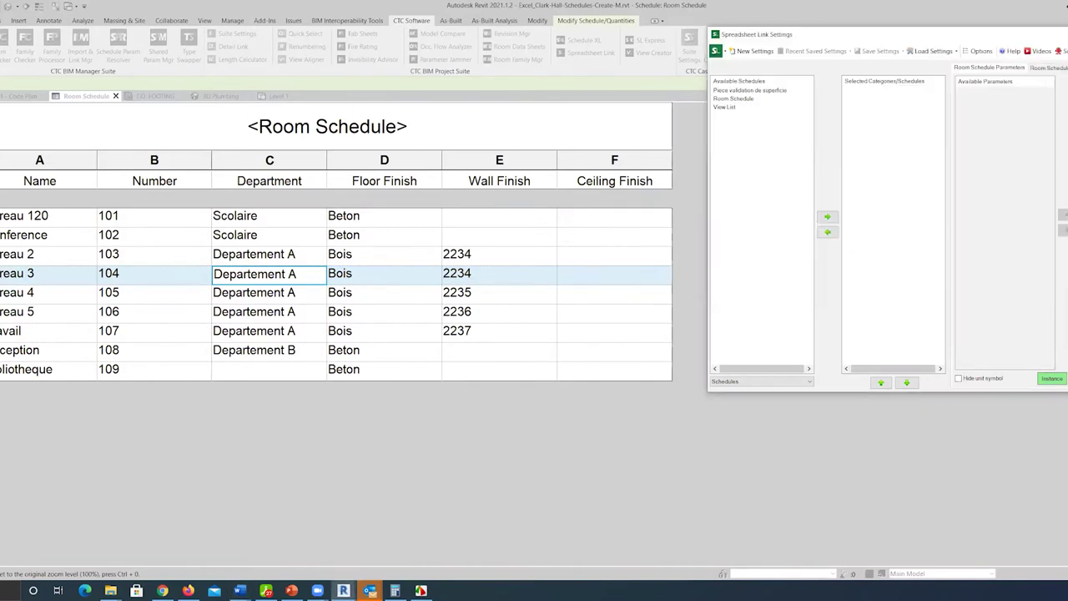
{"action": "key", "text": "Escape"}
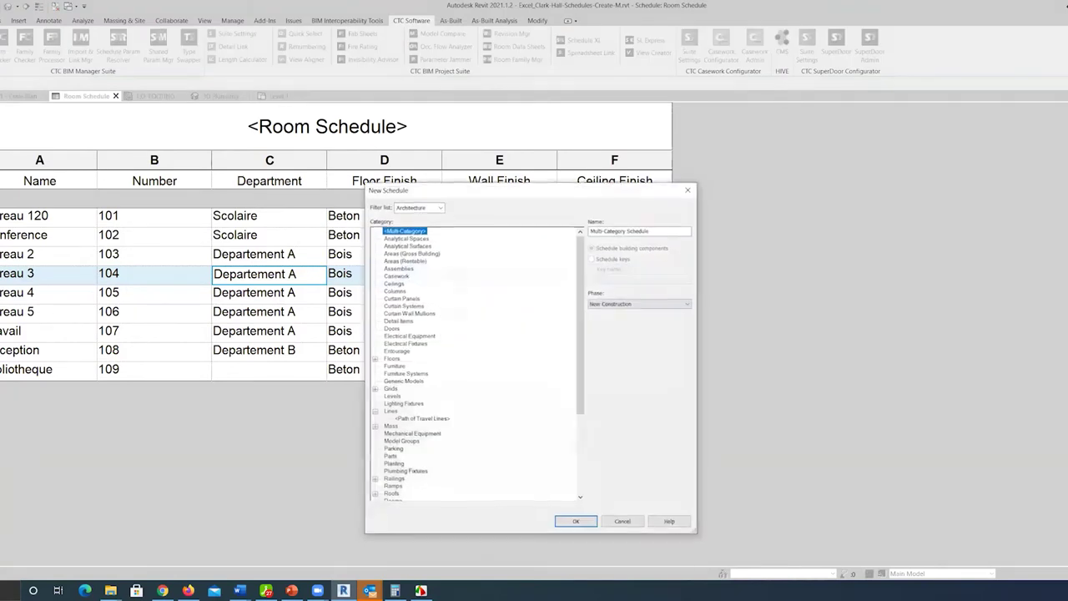
- Create a Rooms schedule named 'Validation superficie' and bring up its Schedule Properties
{"action": "key", "text": "r"}
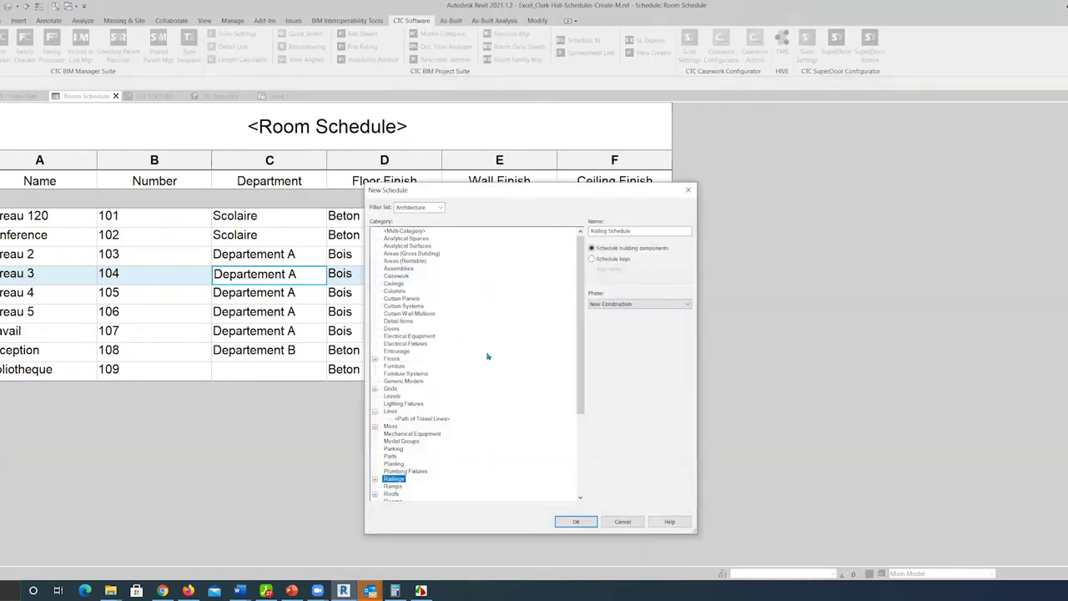
{"action": "scroll", "coordinate": [463, 425], "scroll_direction": "down", "scroll_amount": 1}
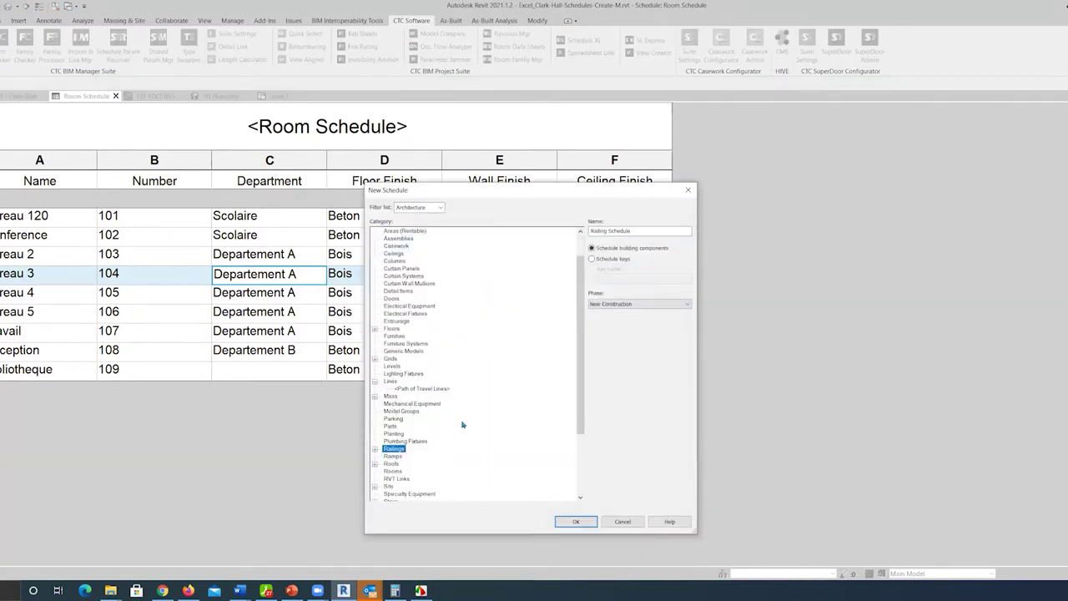
{"action": "left_click", "coordinate": [394, 472]}
{"action": "left_click_drag", "start_coordinate": [634, 231], "coordinate": [565, 227]}
{"action": "type", "text": "Validati"}
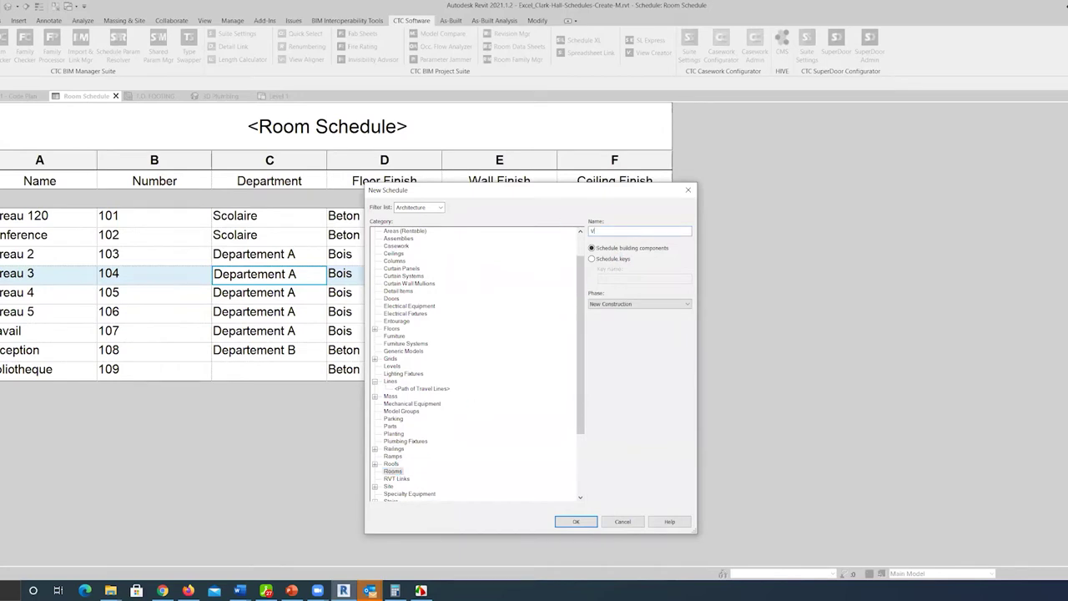
{"action": "type", "text": "on "}
{"action": "type", "text": "sup"}
{"action": "type", "text": "erficie"}
{"action": "key", "text": "Return"}
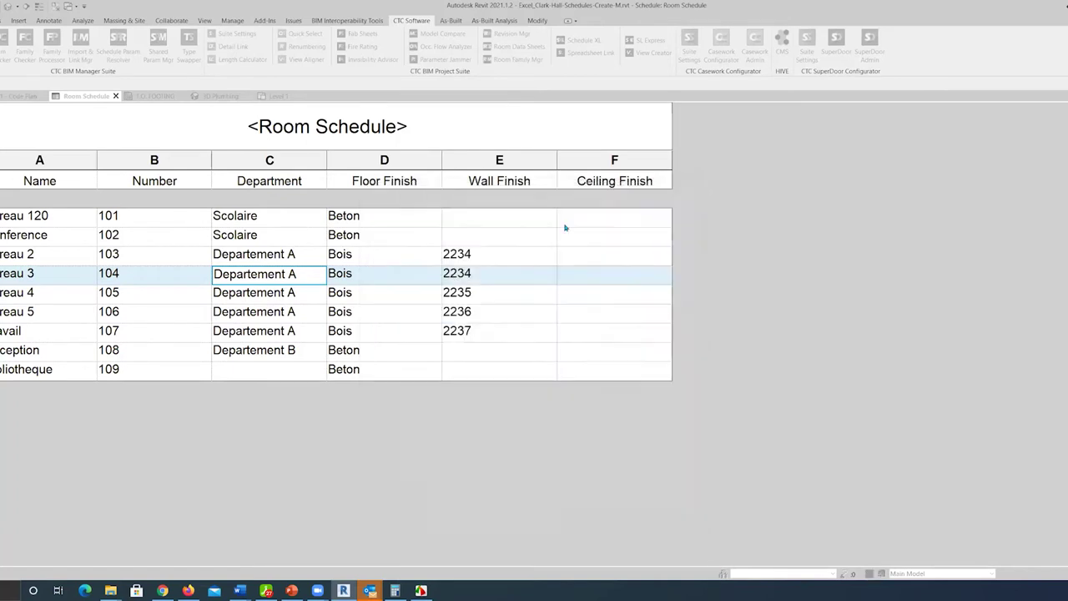
{"action": "left_click_drag", "start_coordinate": [640, 181], "coordinate": [440, 106]}
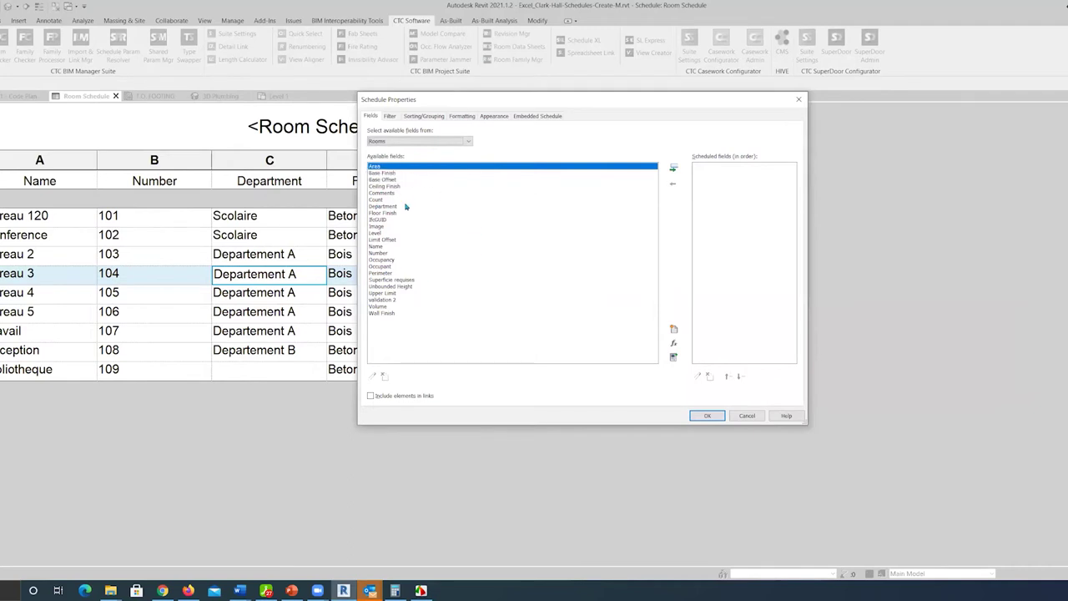
- Schedule the Name, Number and Area fields in that order, removing Occupancy
{"action": "double_click", "coordinate": [384, 253]}
{"action": "double_click", "coordinate": [377, 247]}
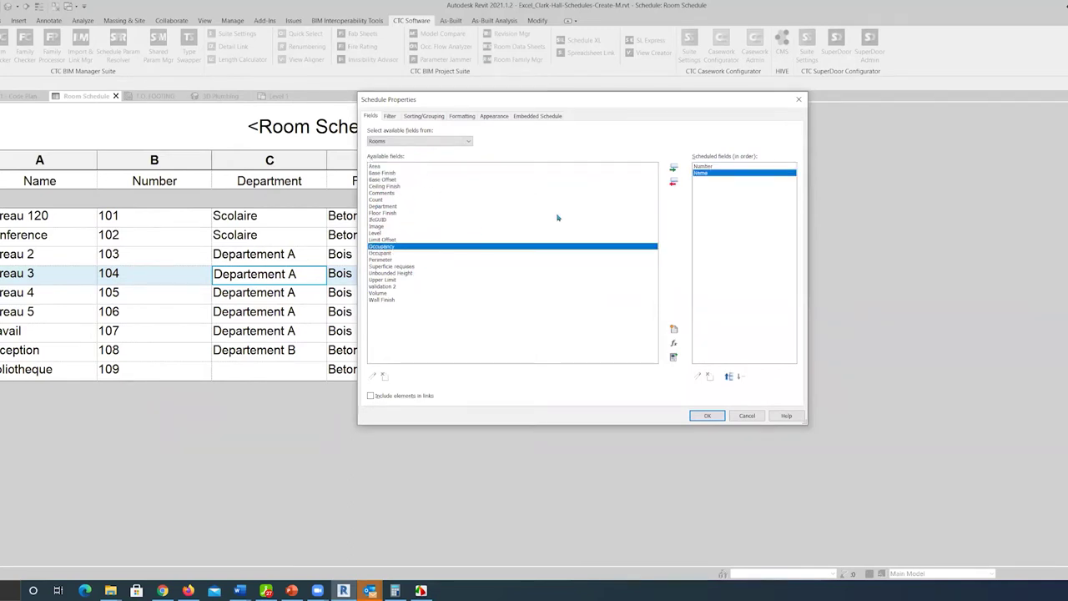
{"action": "left_click", "coordinate": [673, 170]}
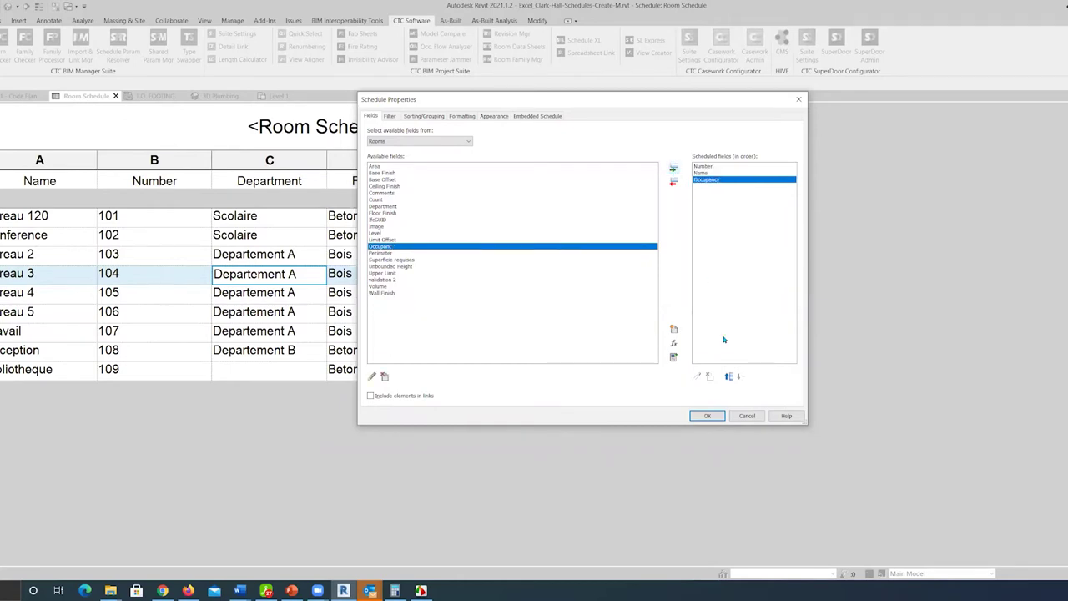
{"action": "left_click", "coordinate": [673, 182]}
{"action": "left_click", "coordinate": [731, 378]}
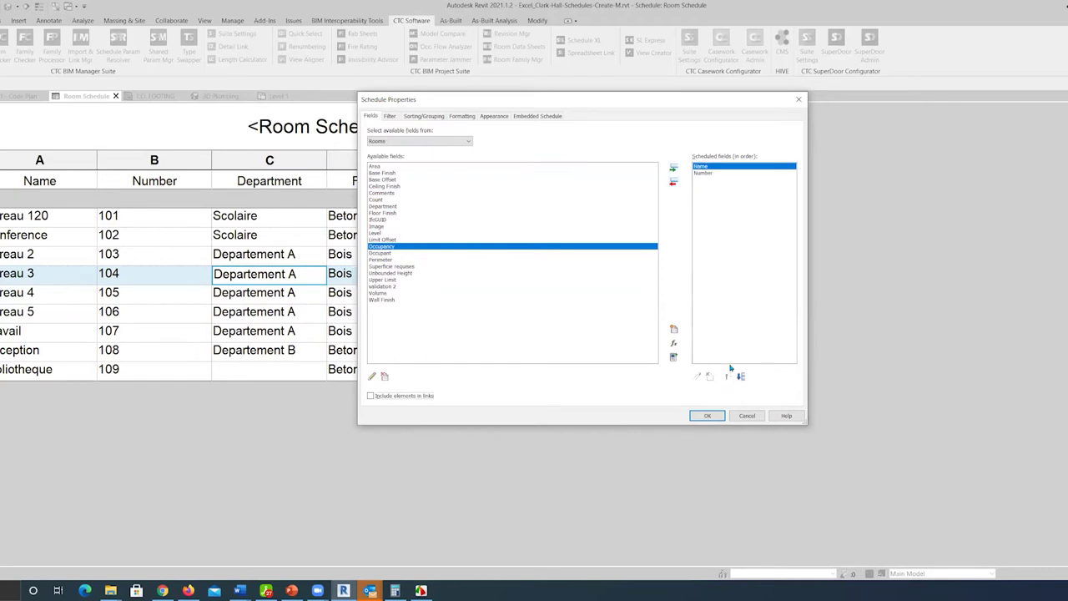
{"action": "left_click", "coordinate": [375, 167]}
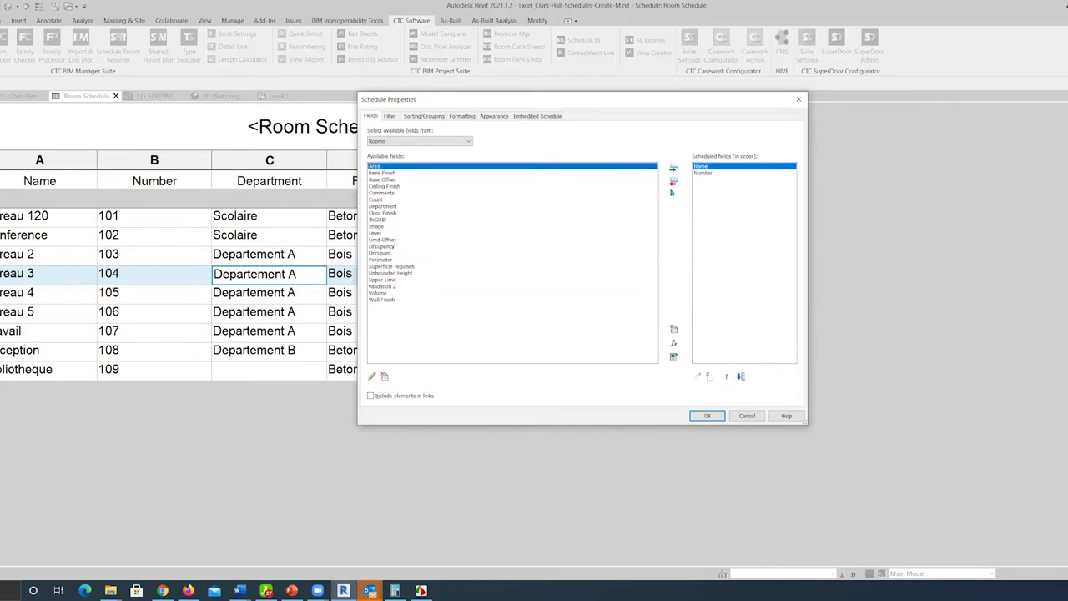
{"action": "left_click", "coordinate": [674, 169]}
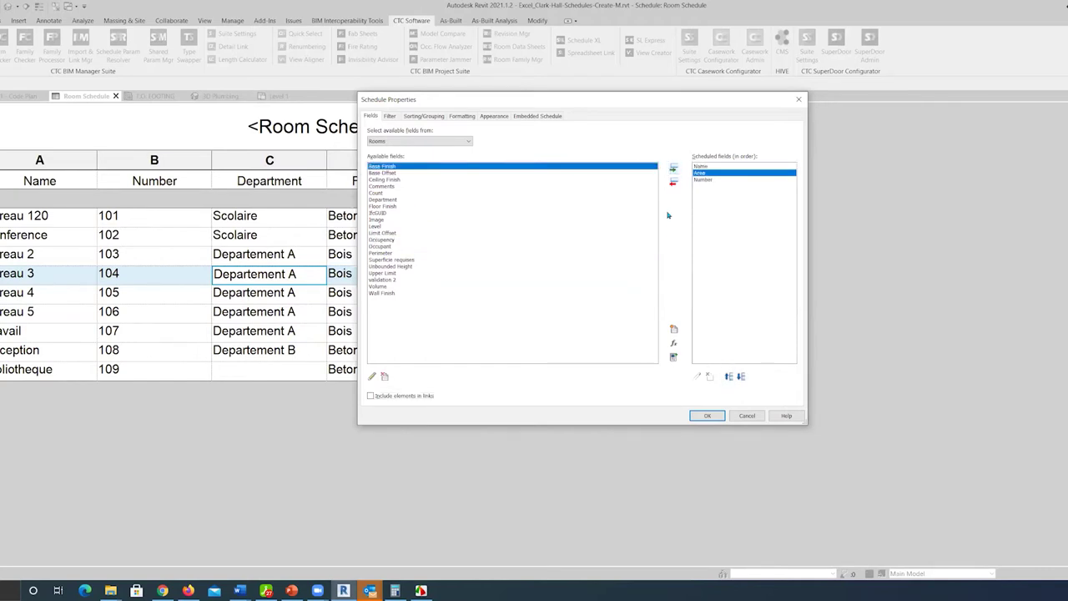
{"action": "left_click", "coordinate": [742, 378]}
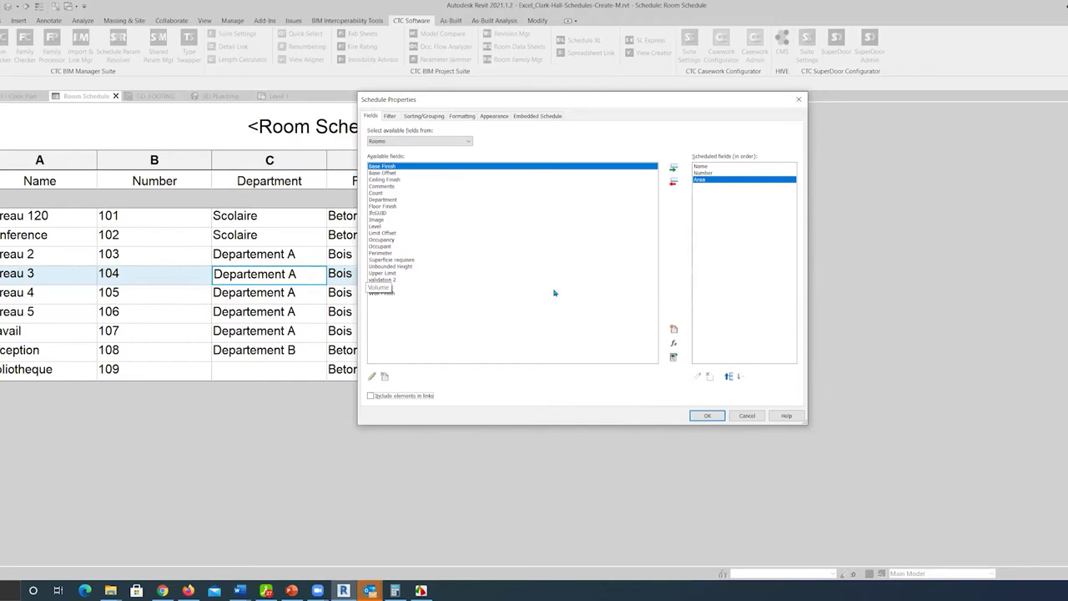
- Create an Area-type room parameter named 'Superficie client', grouped under Other
{"action": "left_click", "coordinate": [674, 331]}
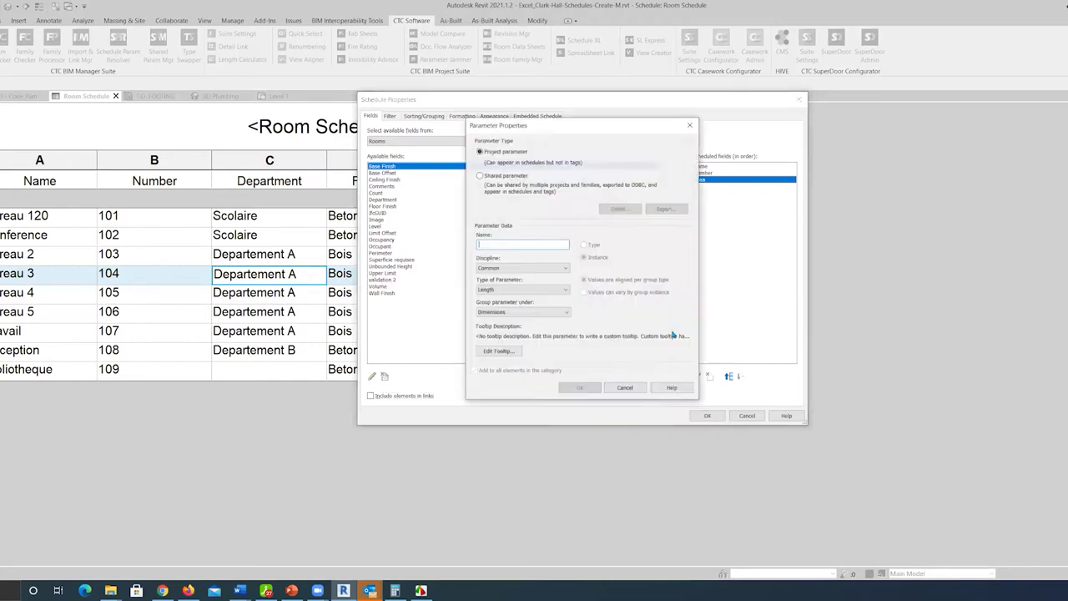
{"action": "type", "text": "S"}
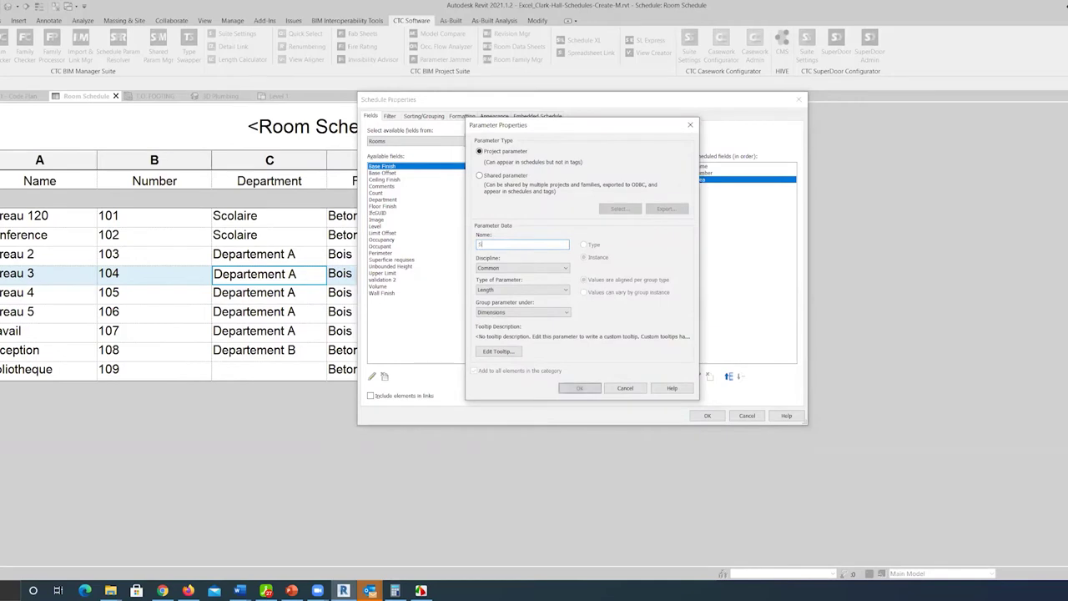
{"action": "type", "text": "uperf"}
{"action": "type", "text": "icie cli"}
{"action": "type", "text": "ent"}
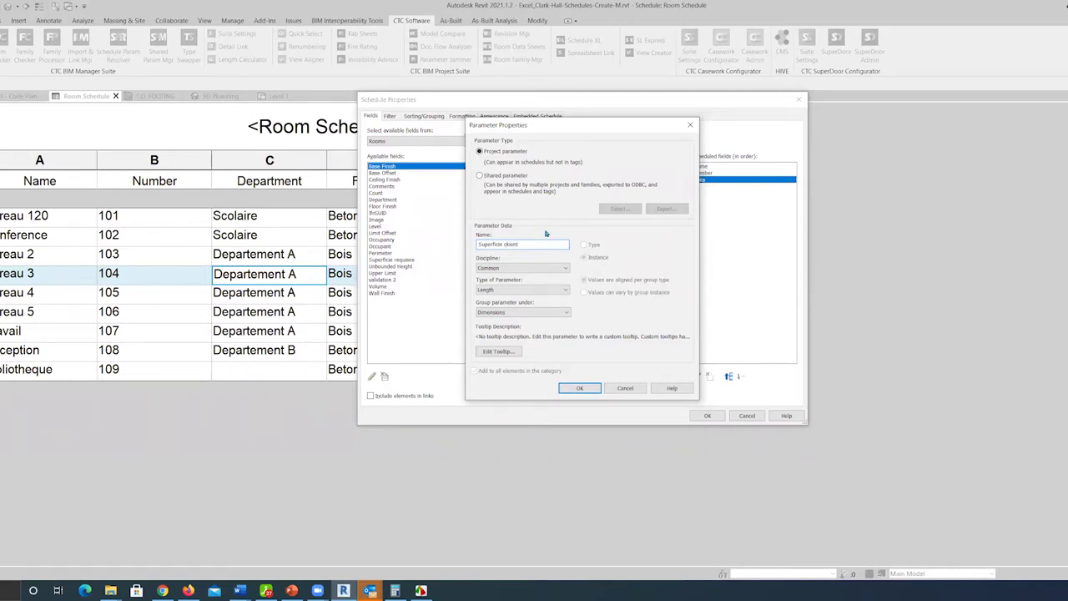
{"action": "left_click", "coordinate": [541, 289]}
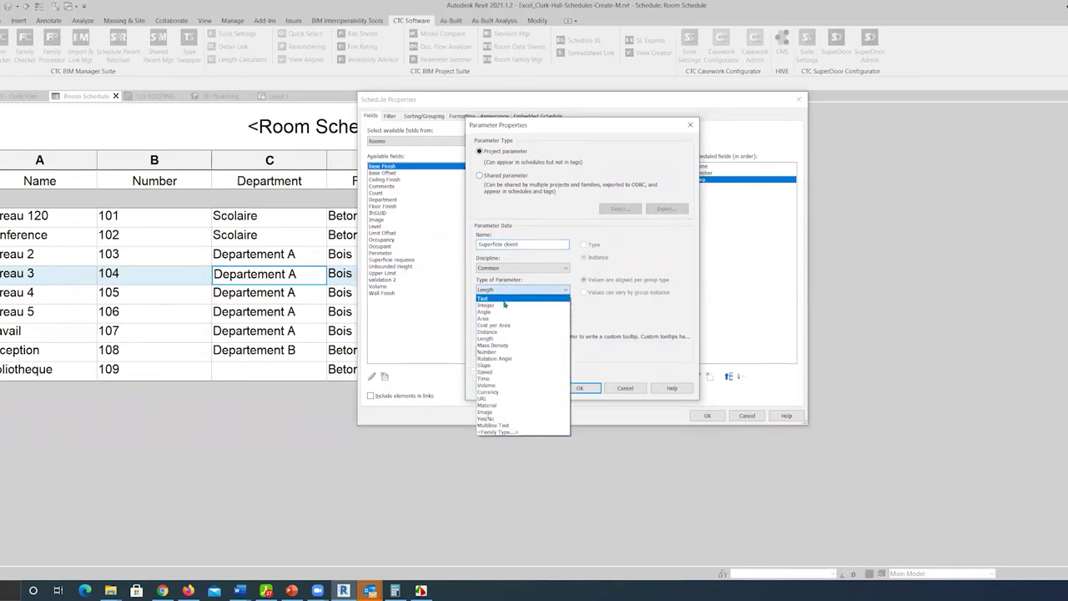
{"action": "left_click", "coordinate": [515, 320]}
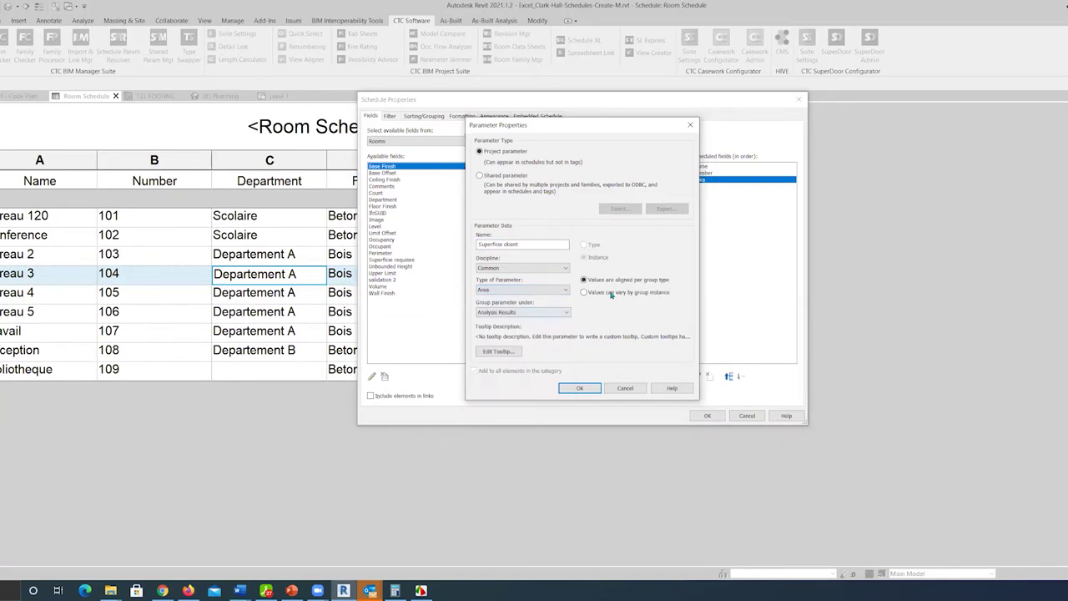
{"action": "left_click", "coordinate": [534, 312]}
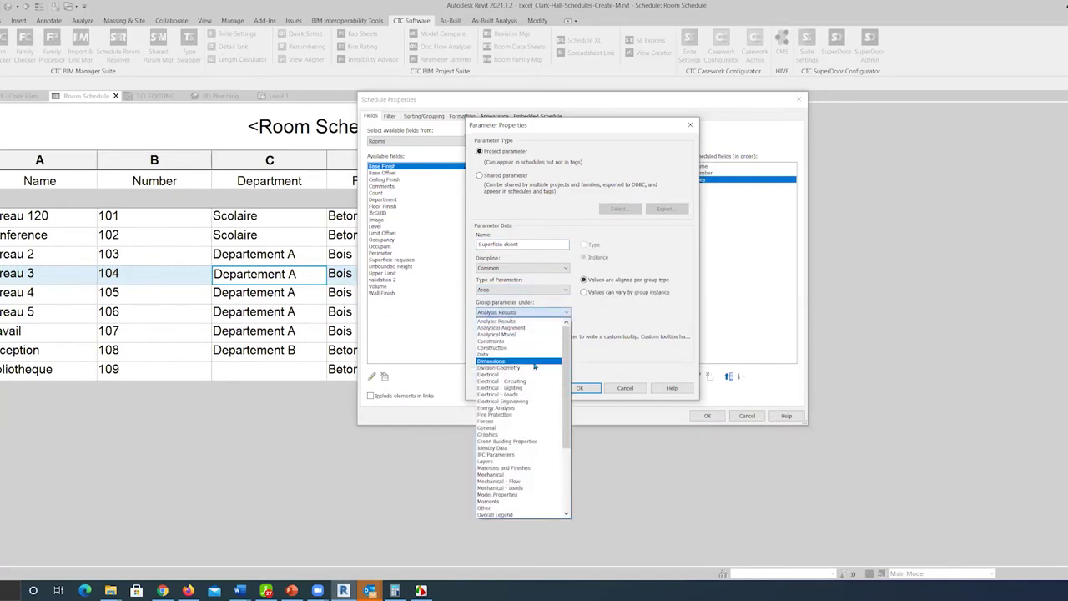
{"action": "left_click", "coordinate": [495, 510]}
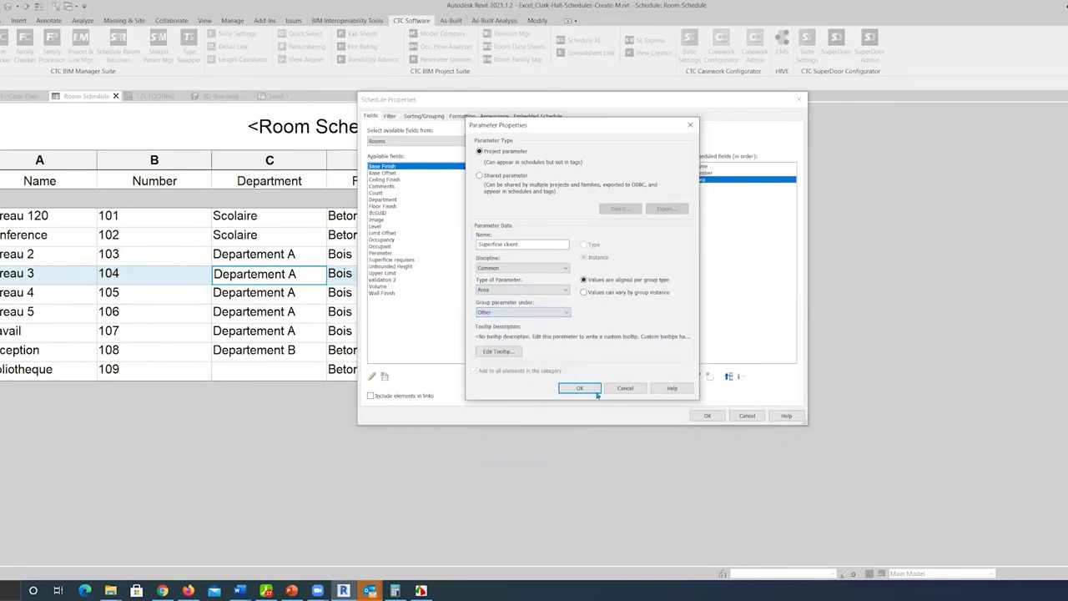
{"action": "left_click", "coordinate": [583, 389]}
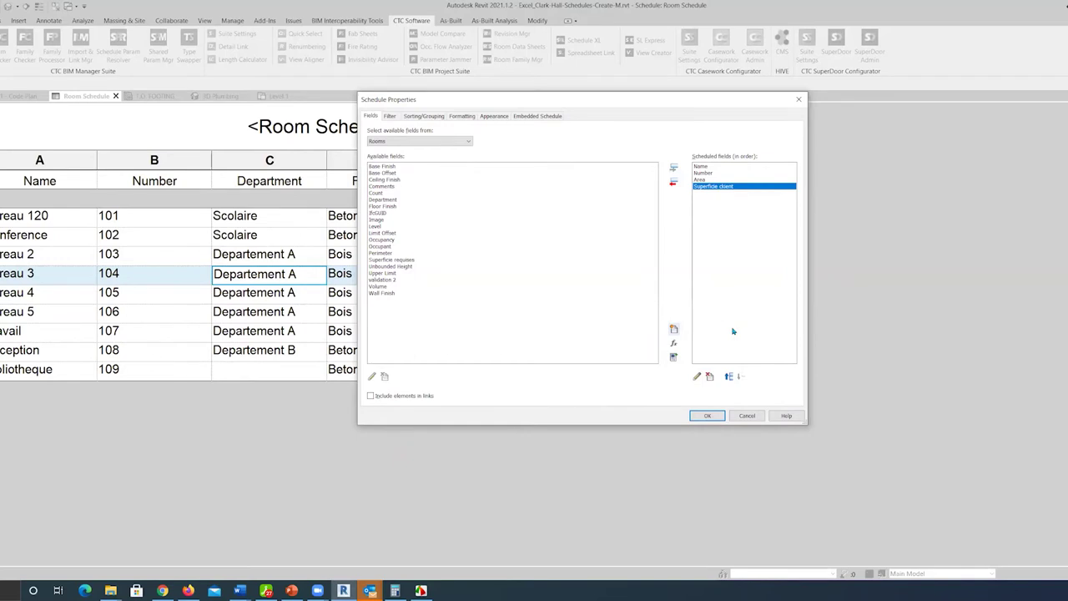
- Add a calculated field named 'Validation 5%' and keep its type as Number
{"action": "left_click", "coordinate": [673, 342]}
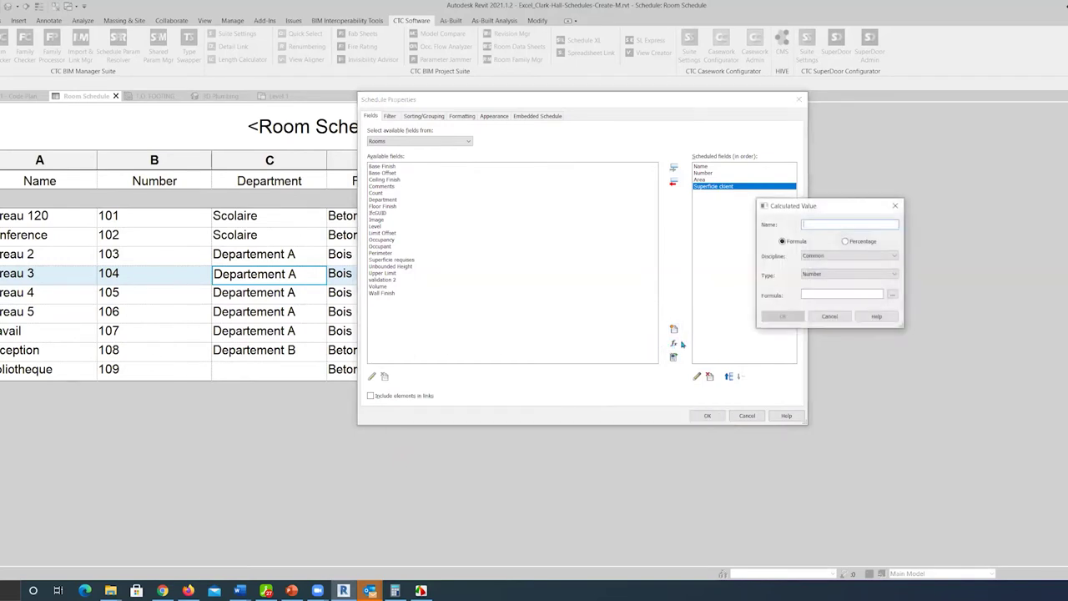
{"action": "left_click_drag", "start_coordinate": [848, 209], "coordinate": [508, 280]}
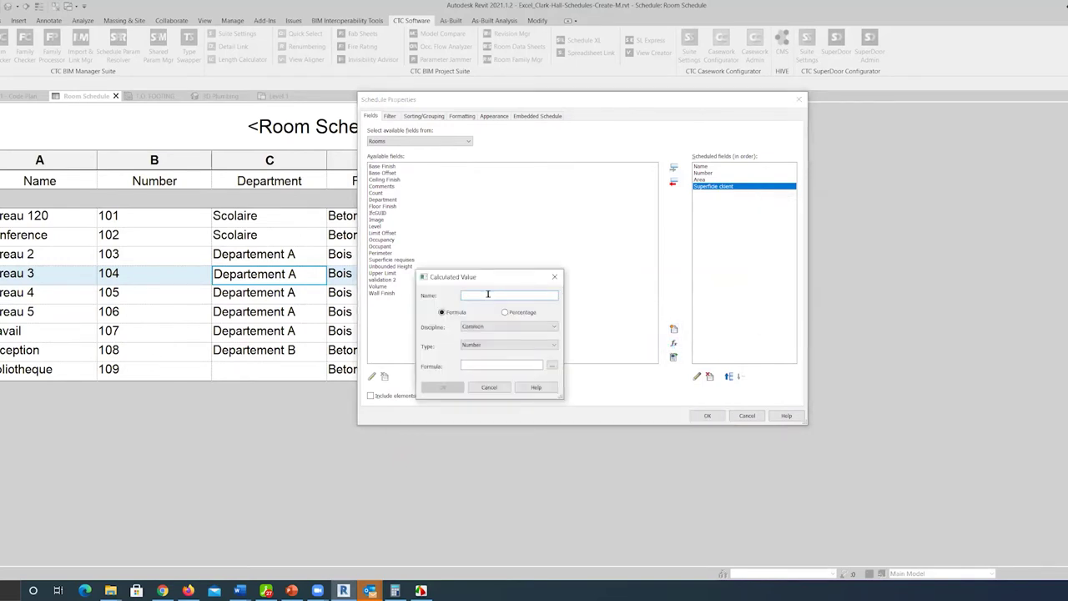
{"action": "type", "text": "Vali"}
{"action": "type", "text": "dation 5"}
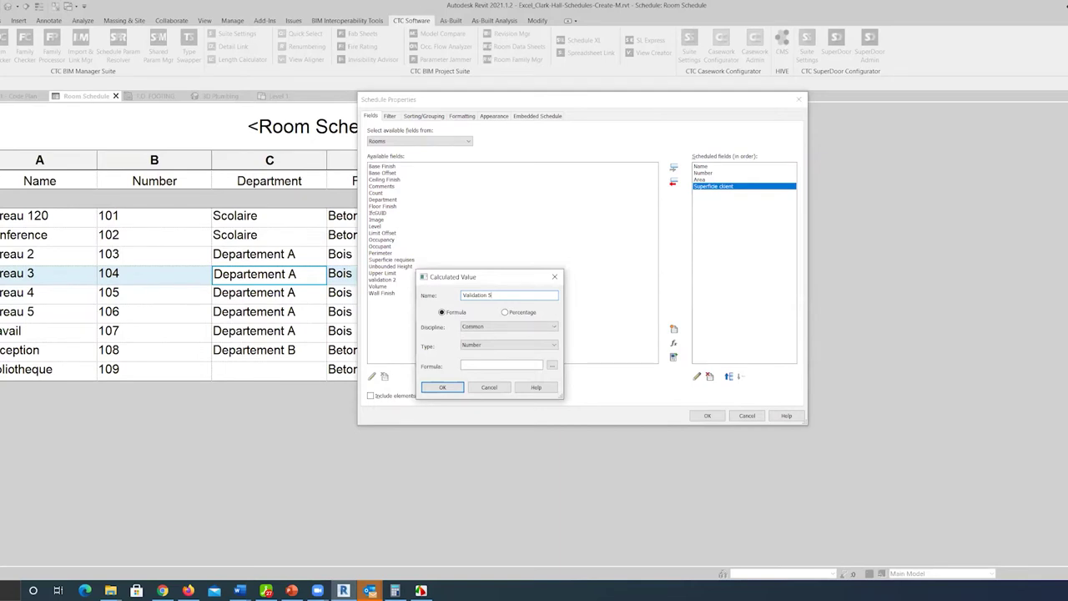
{"action": "type", "text": "%"}
{"action": "left_click_drag", "start_coordinate": [517, 277], "coordinate": [523, 190]}
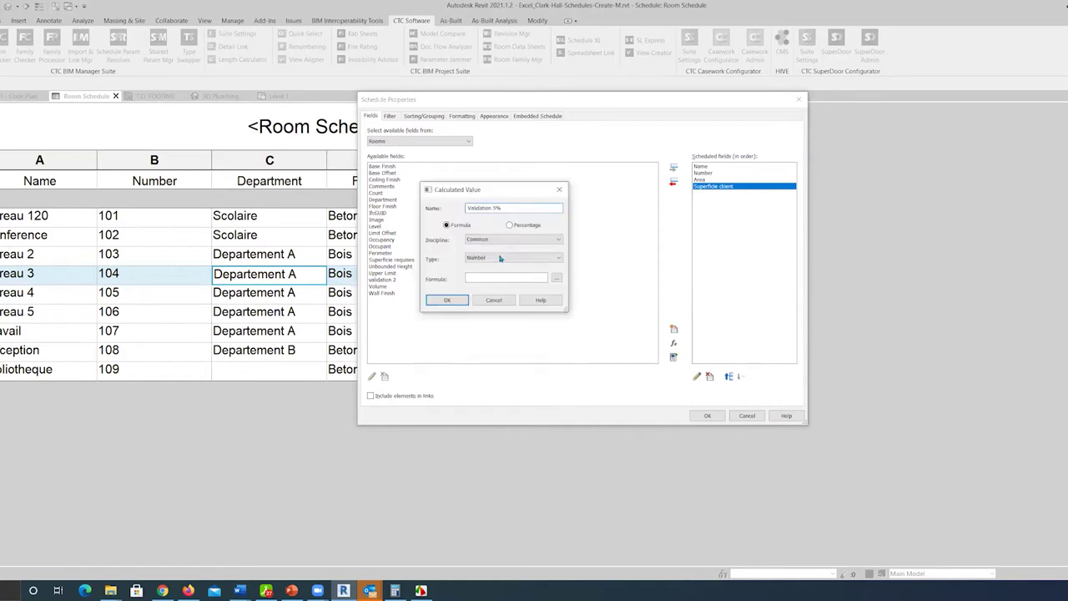
{"action": "left_click", "coordinate": [500, 258]}
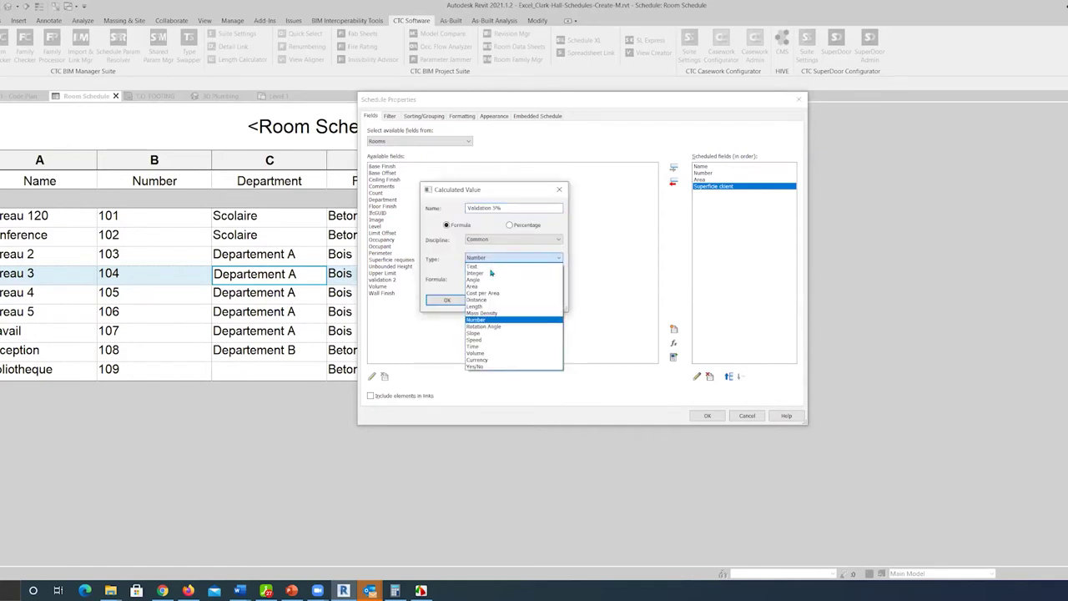
{"action": "left_click", "coordinate": [492, 256]}
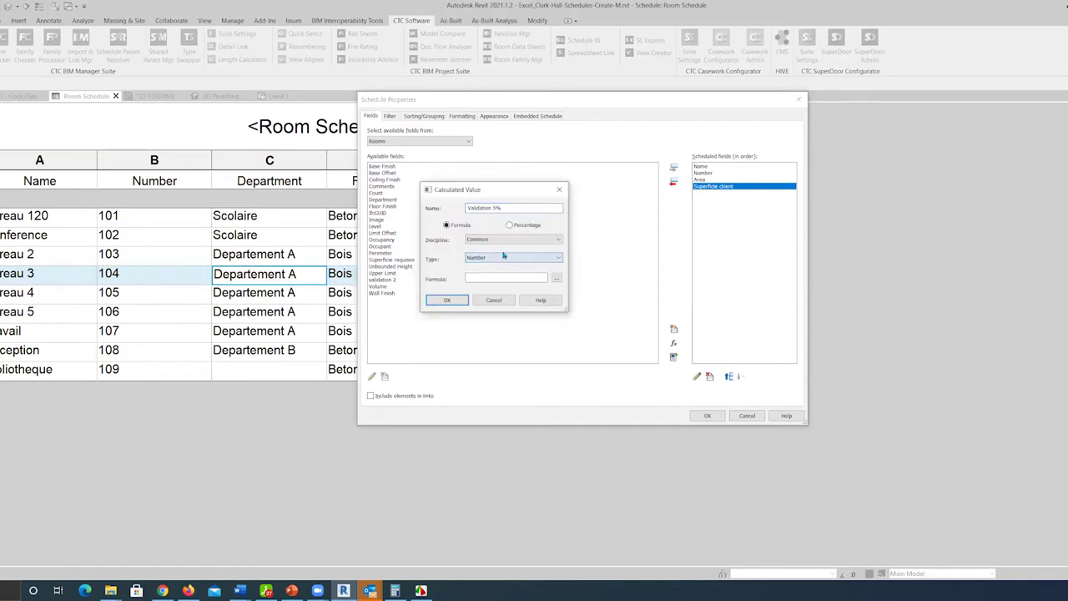
- Insert the Area and Superficie client fields into the formula
{"action": "left_click", "coordinate": [557, 278]}
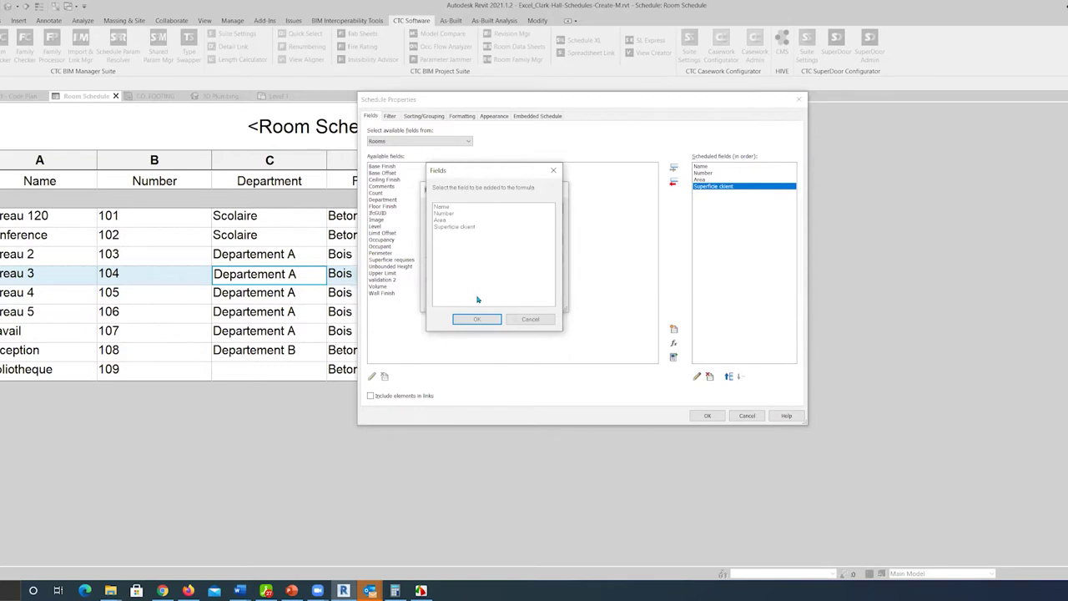
{"action": "left_click", "coordinate": [442, 220]}
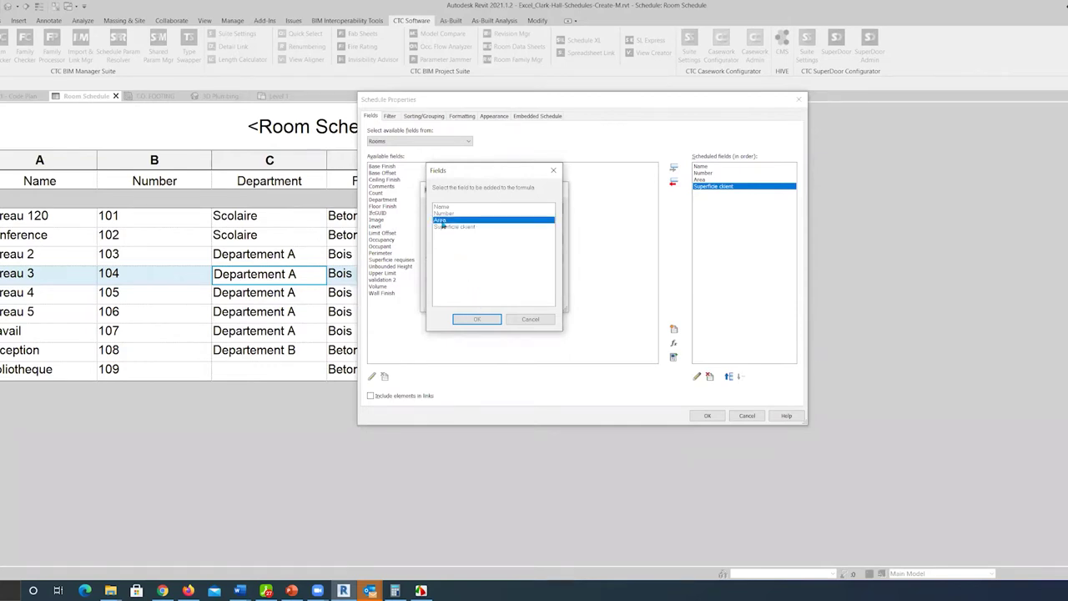
{"action": "left_click", "coordinate": [462, 226]}
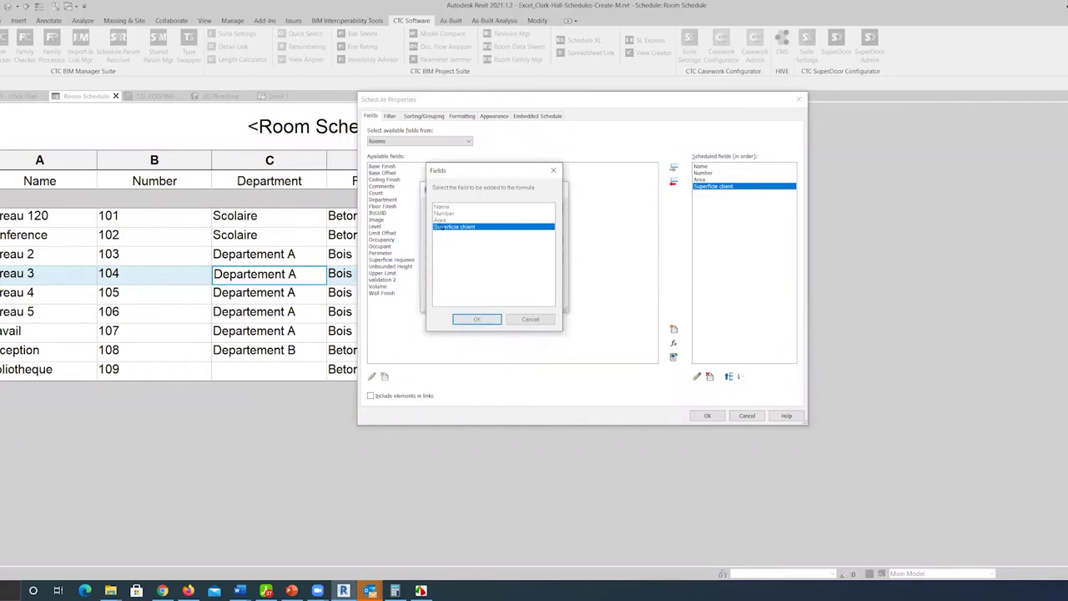
{"action": "left_click", "coordinate": [441, 221]}
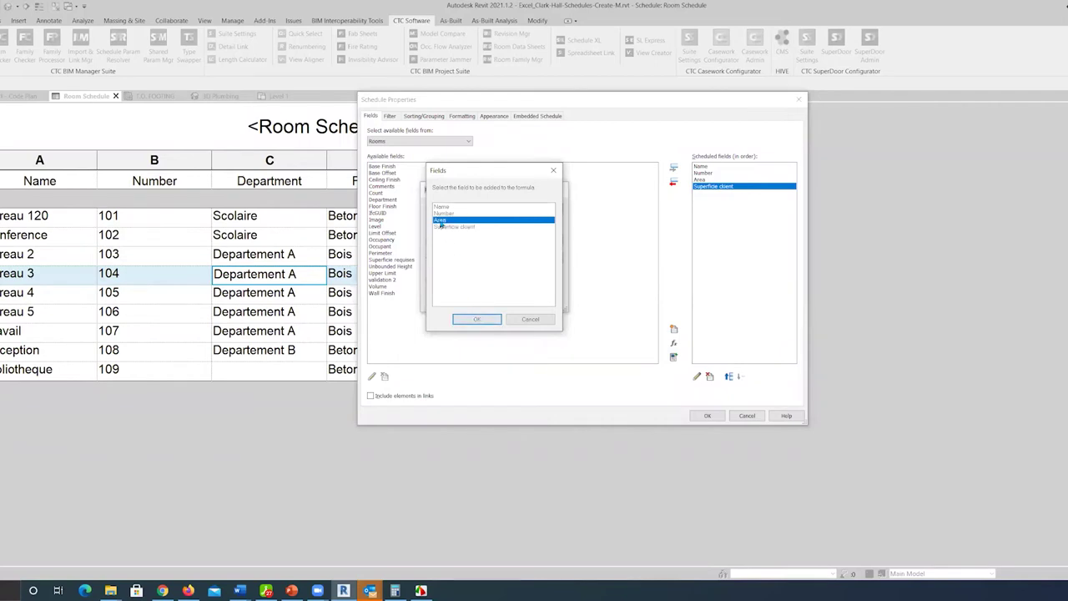
{"action": "left_click", "coordinate": [477, 319]}
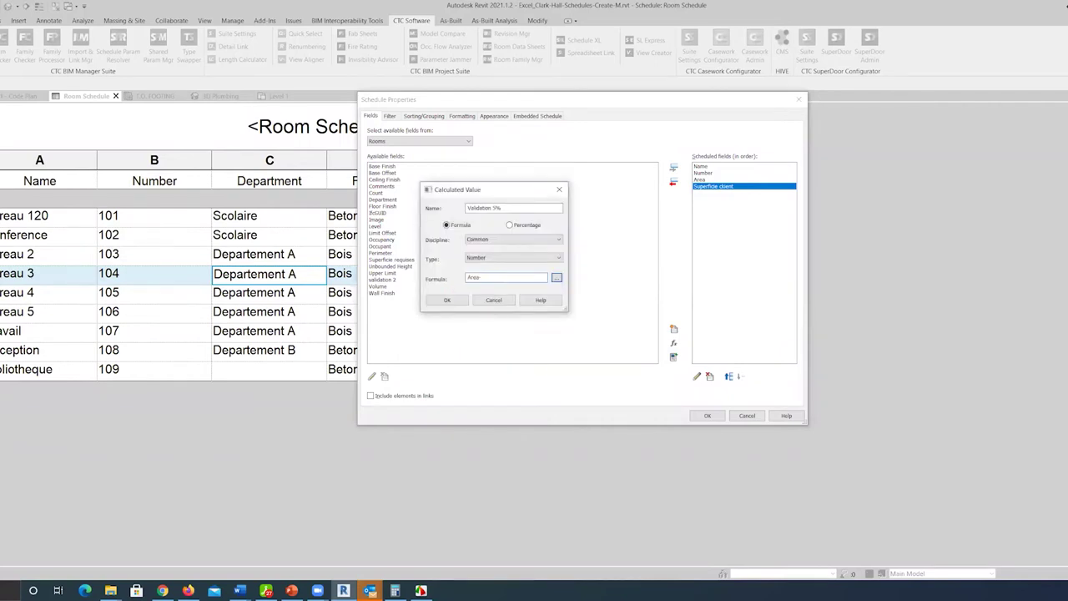
{"action": "left_click", "coordinate": [557, 277]}
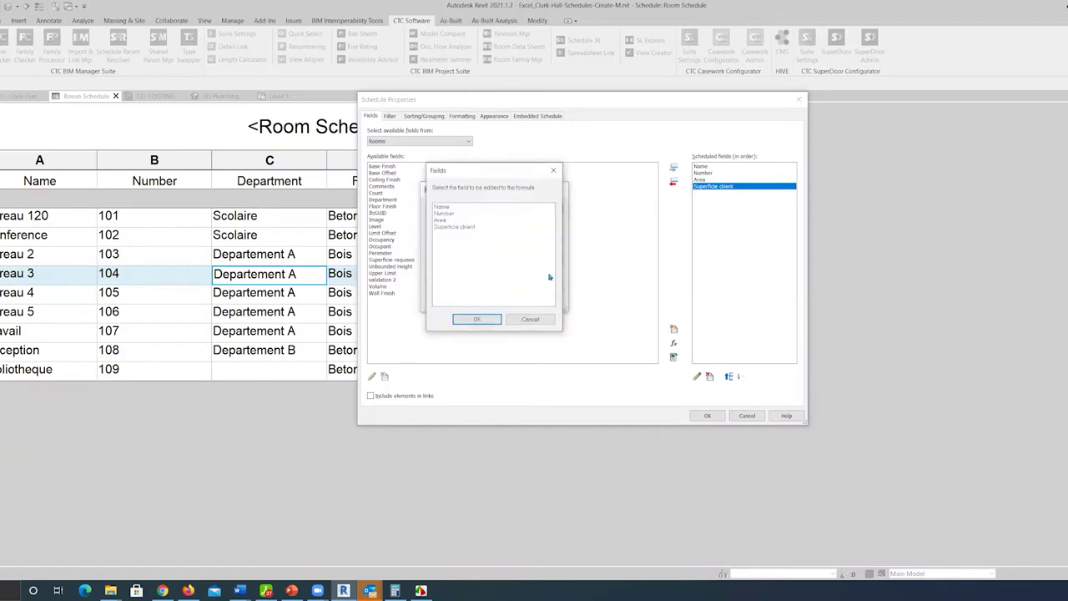
{"action": "double_click", "coordinate": [466, 227]}
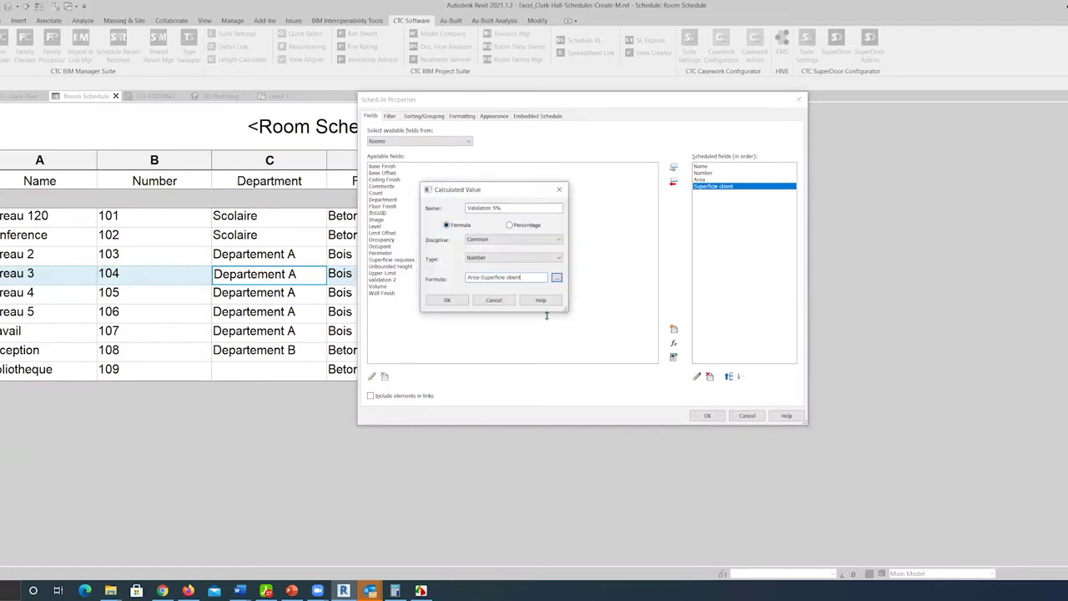
{"action": "type", "text": ")"}
- Complete the formula as (Area-Superficie client)*100/Superficie client and confirm the field
{"action": "key", "text": "Home"}
{"action": "type", "text": "("}
{"action": "type", "text": "*"}
{"action": "left_click", "coordinate": [556, 278]}
{"action": "left_click", "coordinate": [463, 227]}
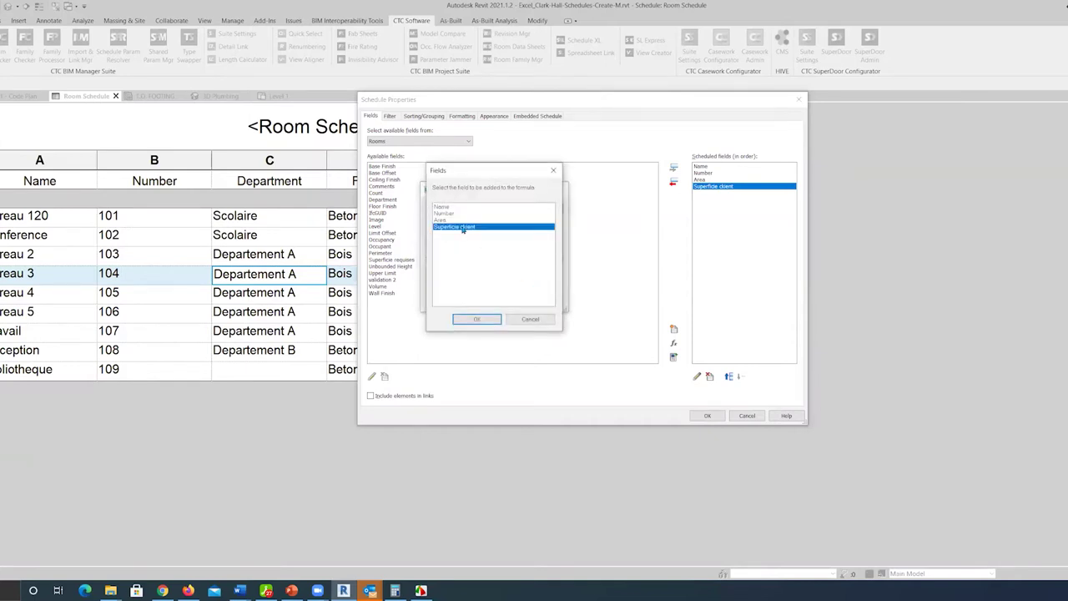
{"action": "left_click", "coordinate": [482, 319]}
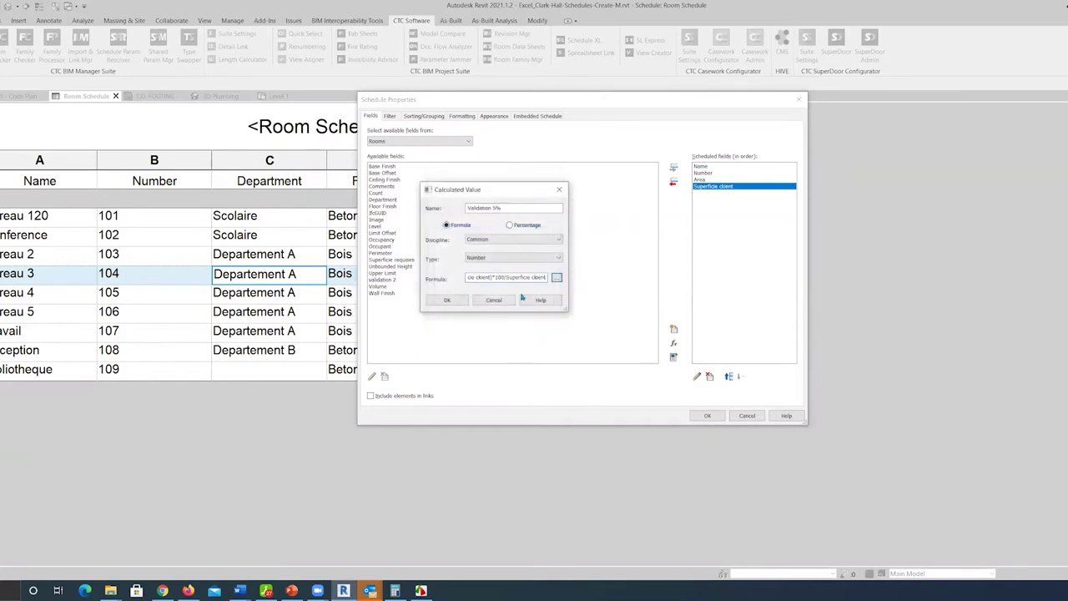
{"action": "left_click", "coordinate": [461, 301]}
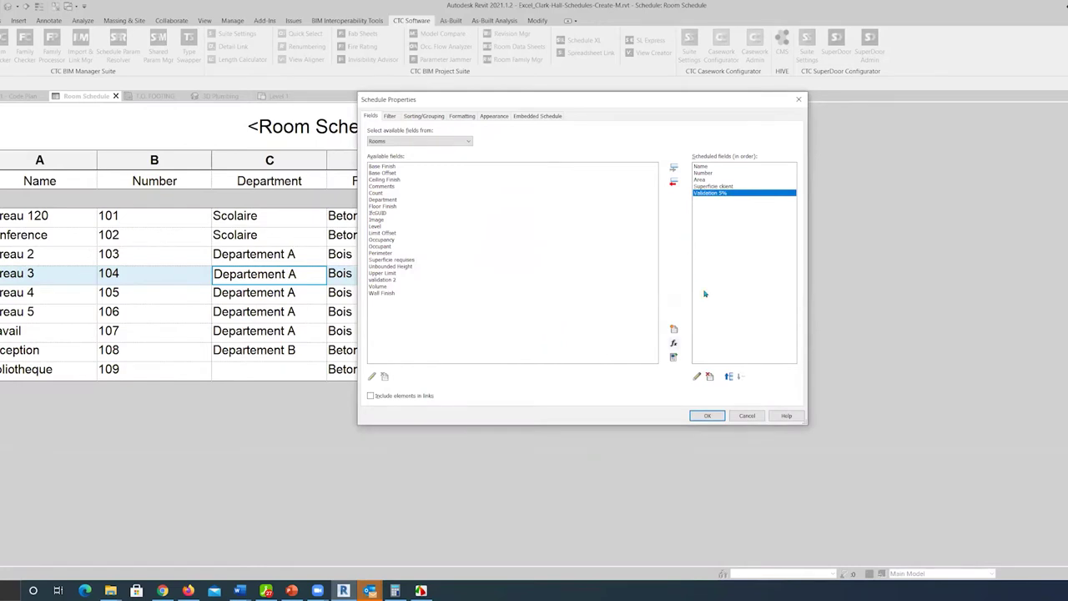
- Apply the schedule settings and zoom into the new Validation superficie schedule
{"action": "left_click", "coordinate": [707, 415]}
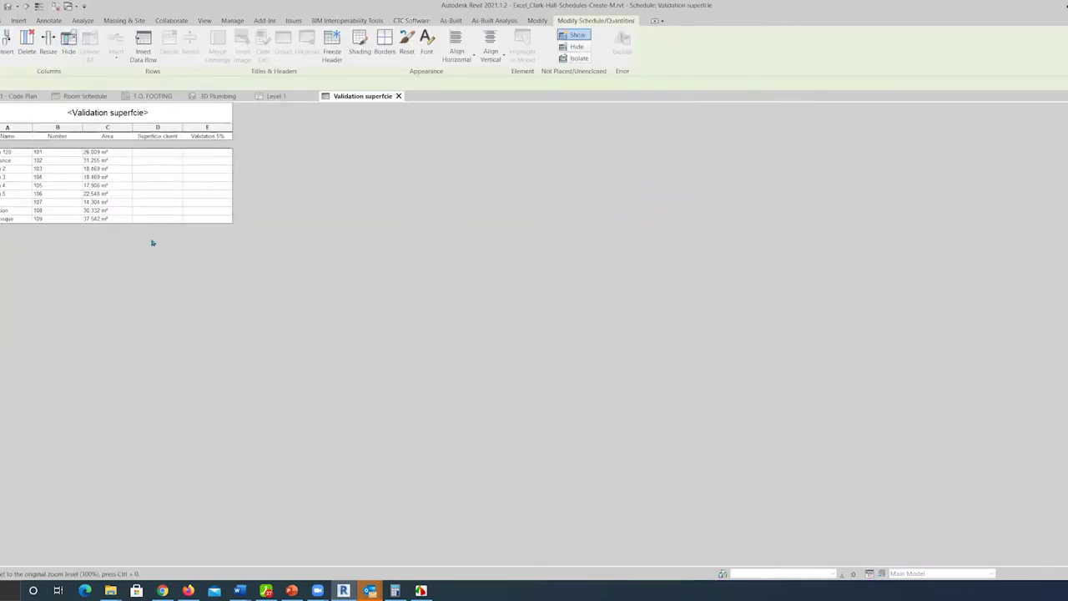
{"action": "scroll", "coordinate": [112, 250], "scroll_direction": "up", "scroll_amount": 2, "text": "ctrl"}
{"action": "scroll", "coordinate": [113, 267], "scroll_direction": "up", "scroll_amount": 2, "text": "ctrl"}
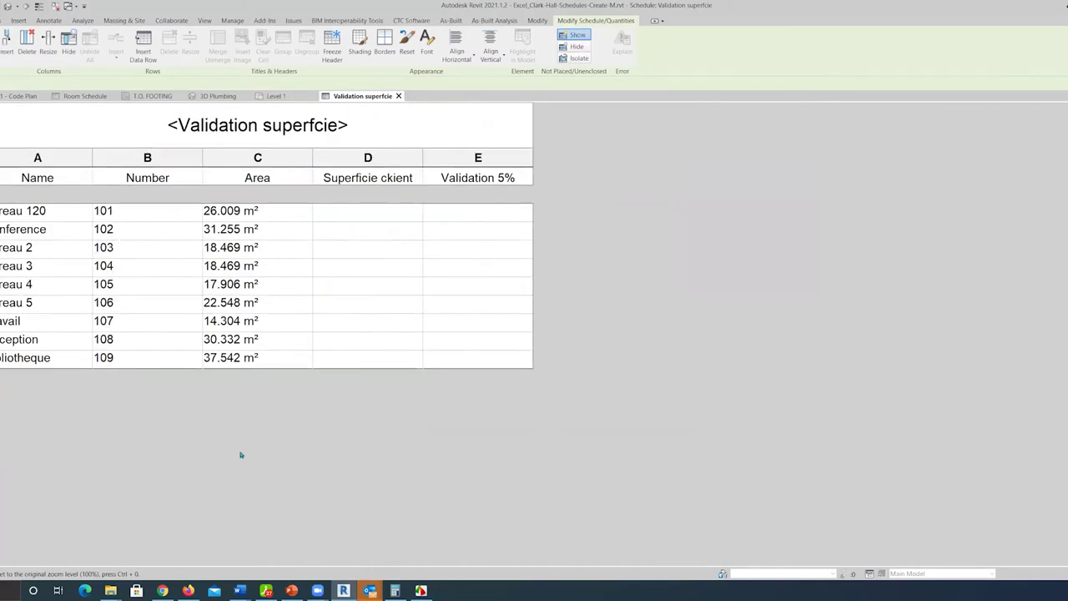
{"action": "scroll", "coordinate": [258, 434], "scroll_direction": "up", "scroll_amount": 1, "text": "ctrl"}
{"action": "scroll", "coordinate": [258, 434], "scroll_direction": "up", "scroll_amount": 1, "text": "ctrl"}
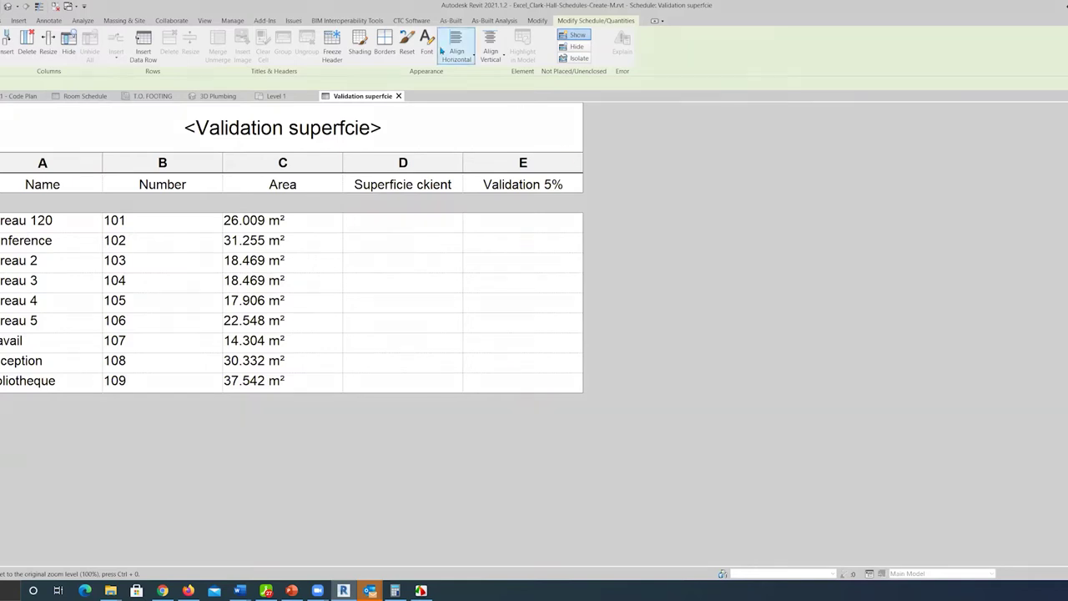
{"action": "left_click", "coordinate": [422, 23]}
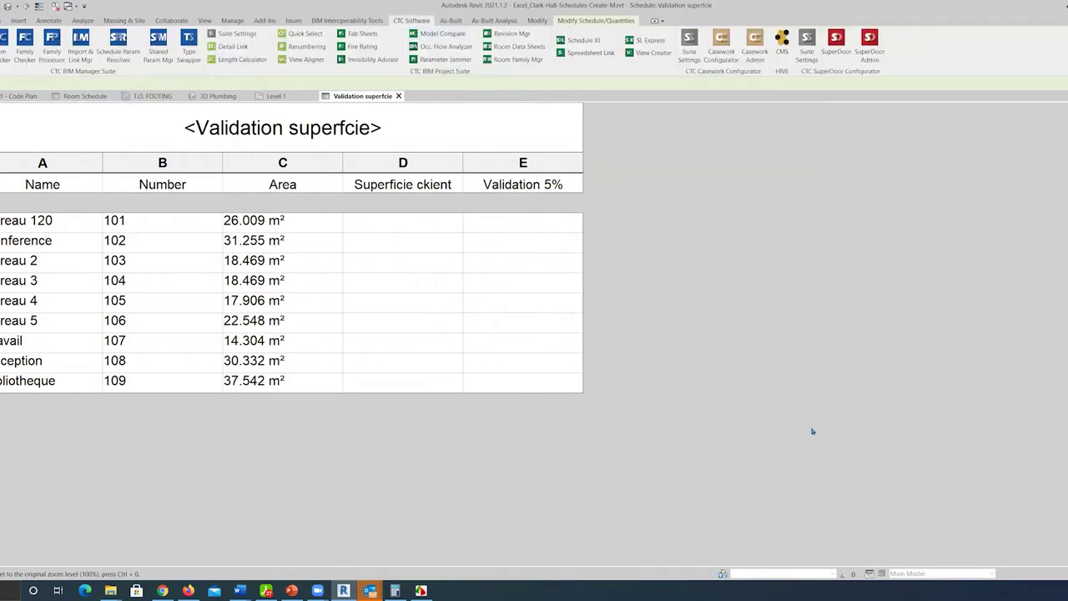
- Link the Validation superficie schedule in Spreadsheet Link and enlarge the grid window
{"action": "left_click", "coordinate": [589, 53]}
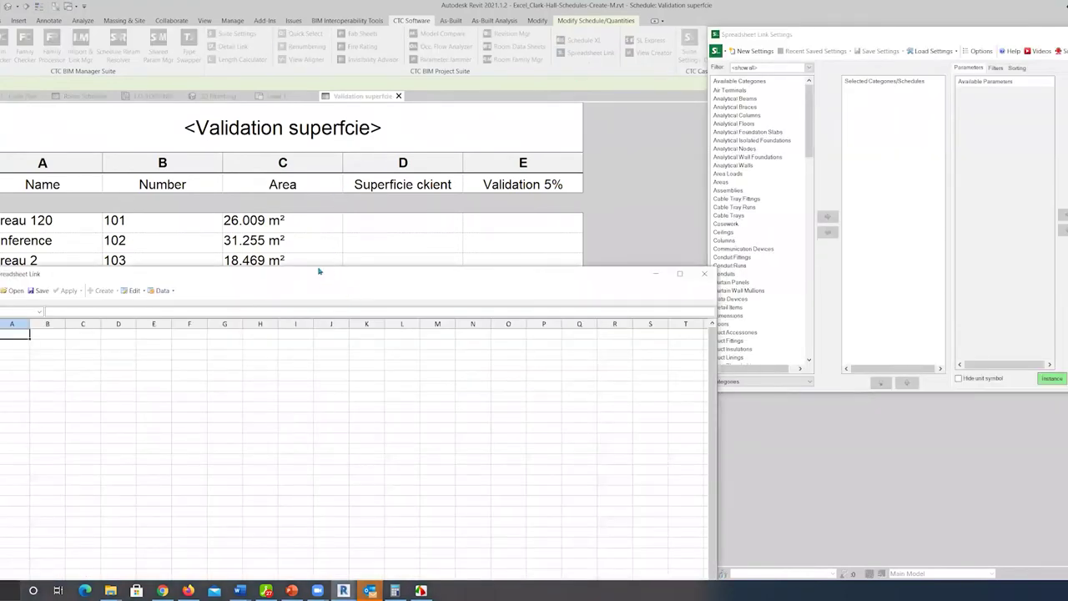
{"action": "left_click", "coordinate": [735, 382]}
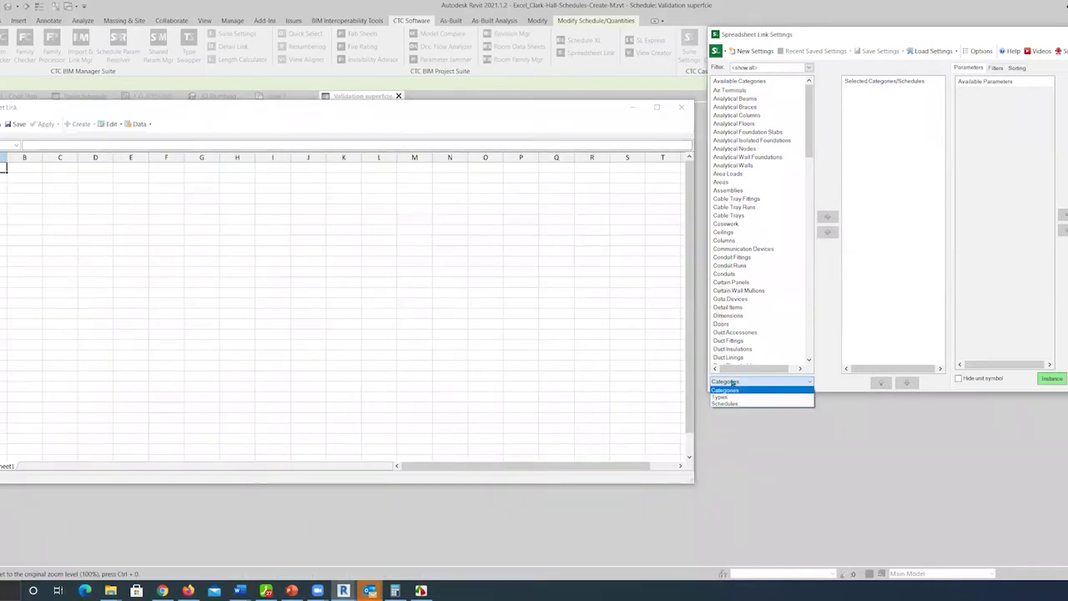
{"action": "left_click", "coordinate": [747, 405]}
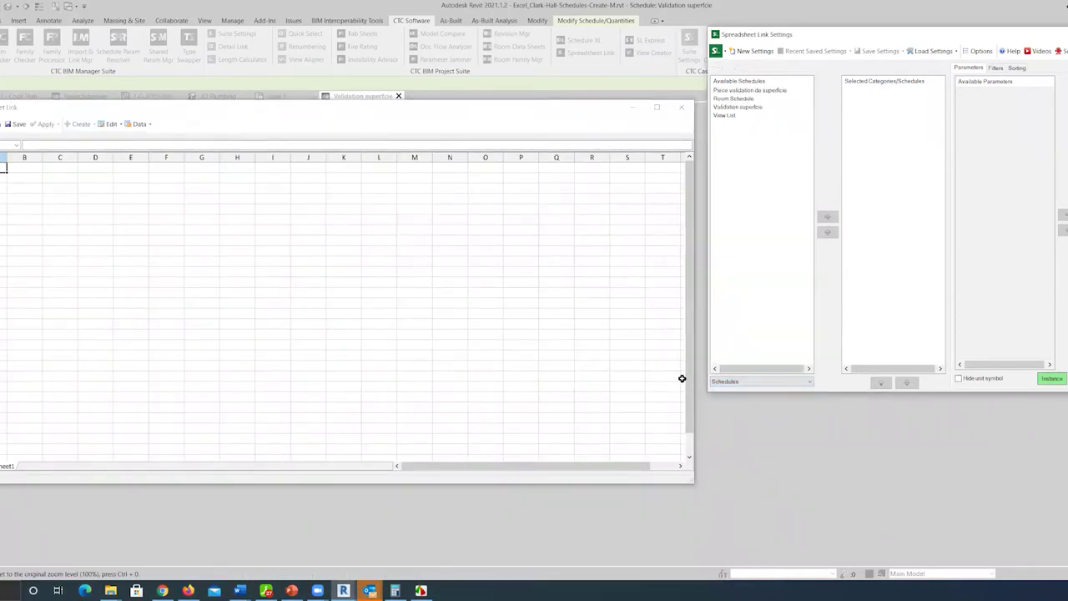
{"action": "left_click", "coordinate": [734, 109]}
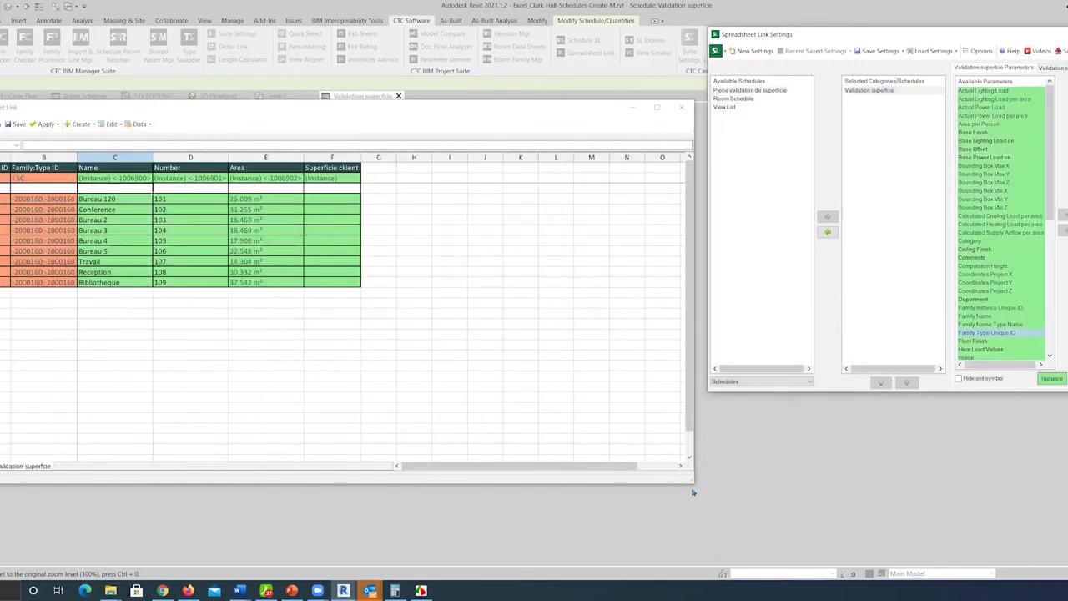
{"action": "left_click", "coordinate": [691, 484]}
{"action": "left_click_drag", "start_coordinate": [691, 484], "coordinate": [852, 551]}
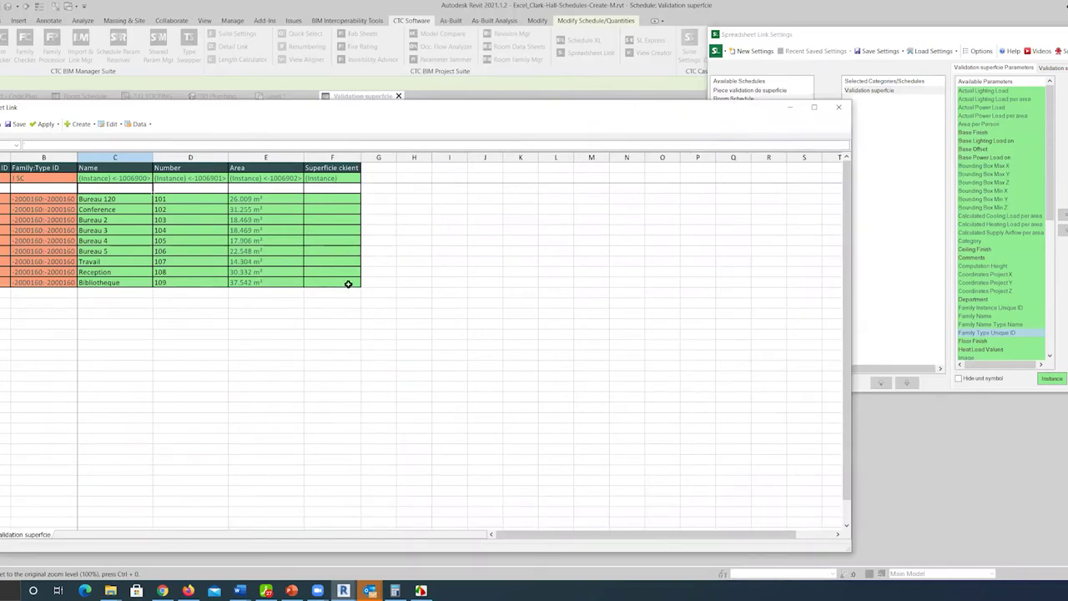
- Enter client areas 25, 30, 20, 20, 20 for Bureau 120 through Bureau 4
{"action": "left_click", "coordinate": [331, 199]}
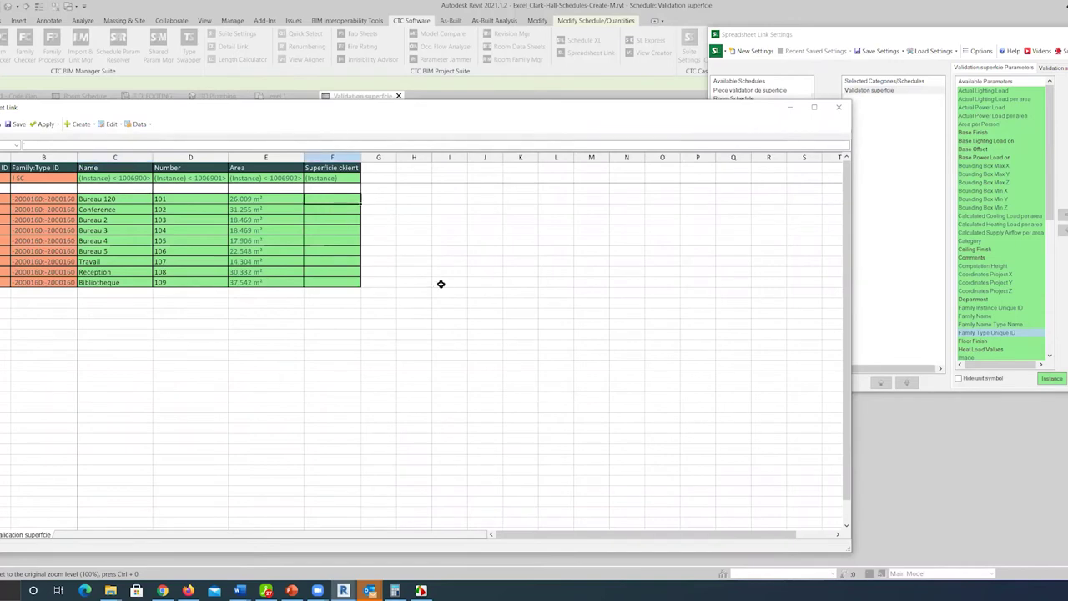
{"action": "type", "text": "25"}
{"action": "left_click", "coordinate": [345, 208]}
{"action": "type", "text": "30"}
{"action": "left_click", "coordinate": [329, 219]}
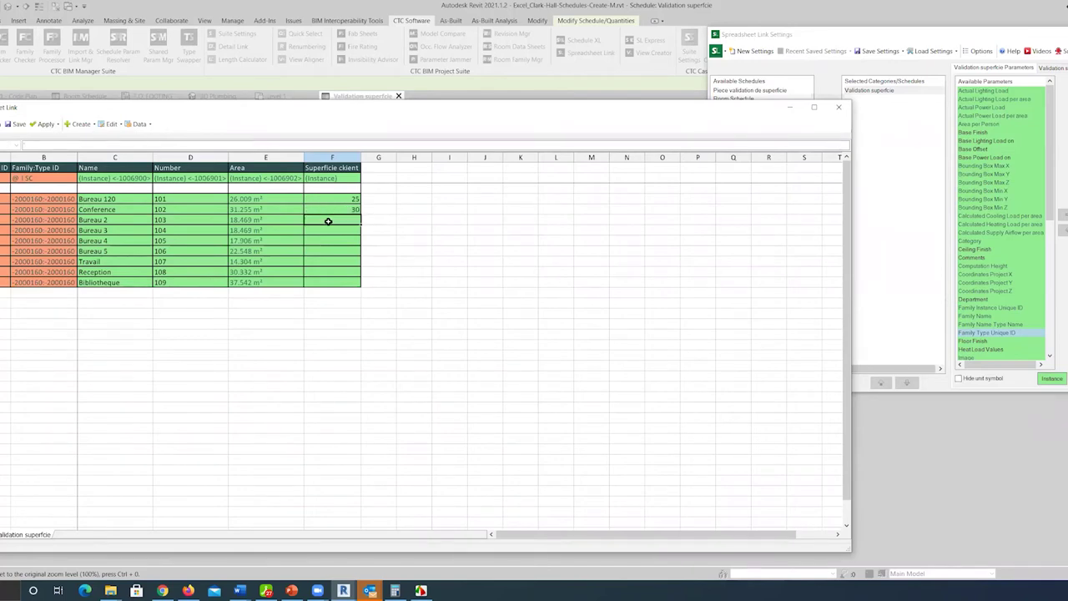
{"action": "type", "text": "20"}
{"action": "key", "text": "Return"}
{"action": "type", "text": "20"}
{"action": "key", "text": "Return"}
{"action": "type", "text": "20"}
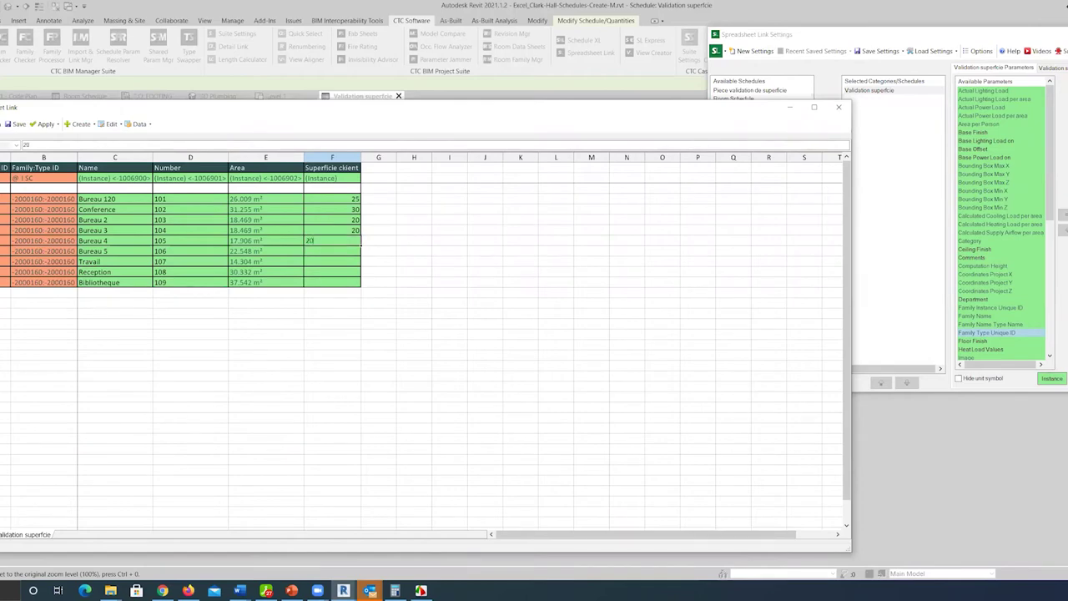
{"action": "key", "text": "Return"}
- Enter 25, 15, 30, 35 for the remaining rooms and select all client areas
{"action": "type", "text": "25"}
{"action": "key", "text": "Return"}
{"action": "type", "text": "15"}
{"action": "key", "text": "Return"}
{"action": "type", "text": "30"}
{"action": "key", "text": "Return"}
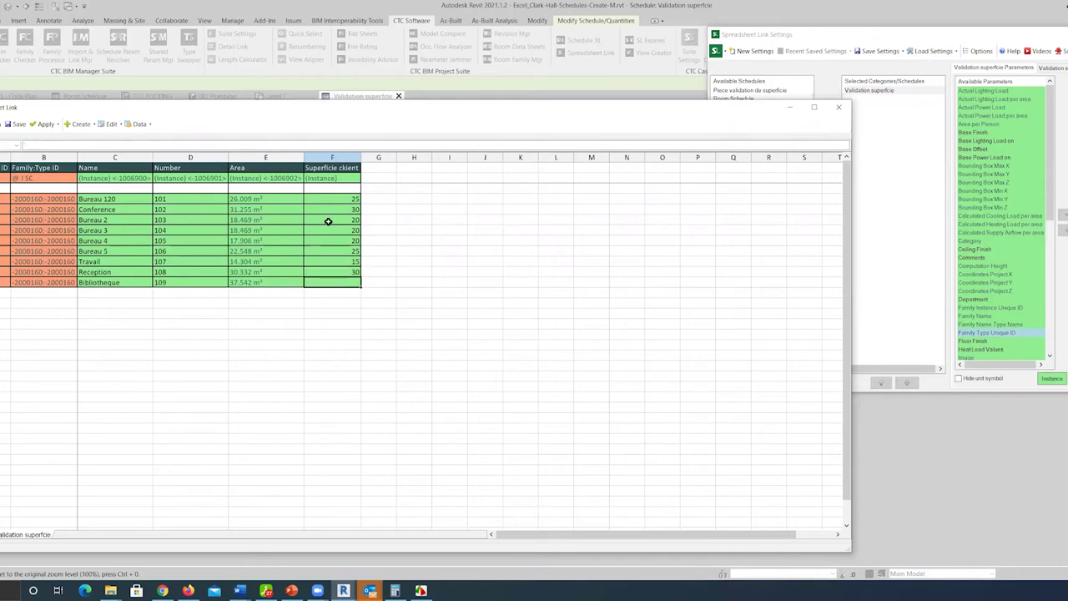
{"action": "type", "text": "35"}
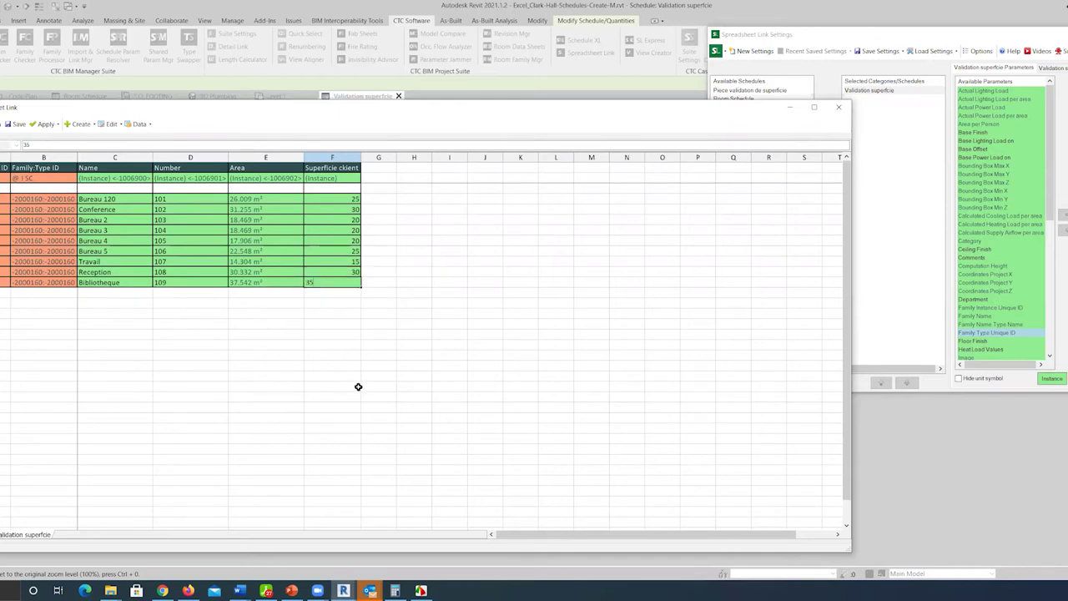
{"action": "left_click", "coordinate": [358, 386]}
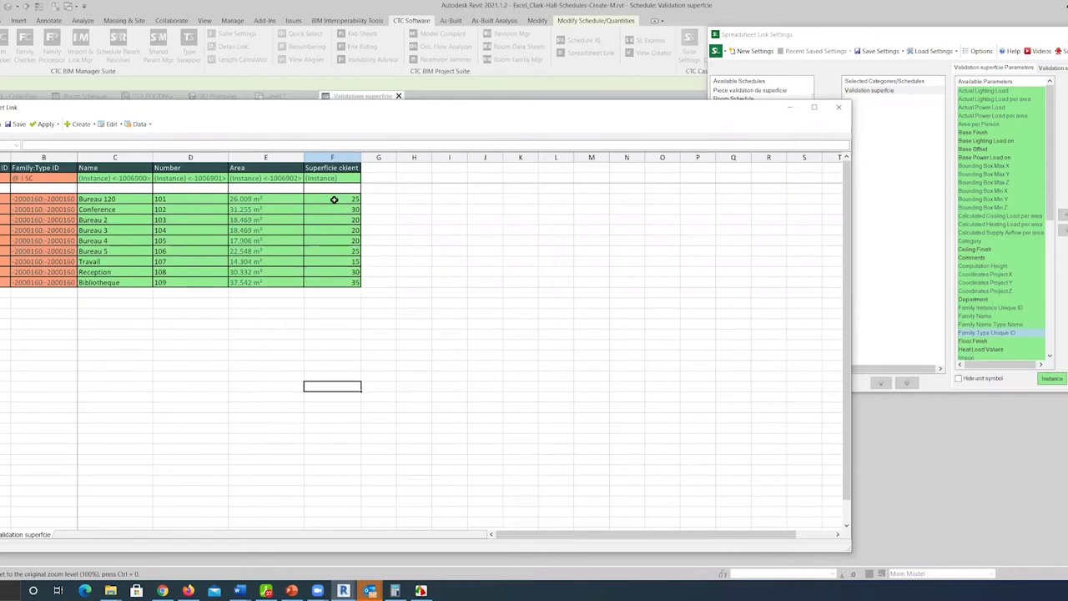
{"action": "left_click_drag", "start_coordinate": [334, 199], "coordinate": [338, 282]}
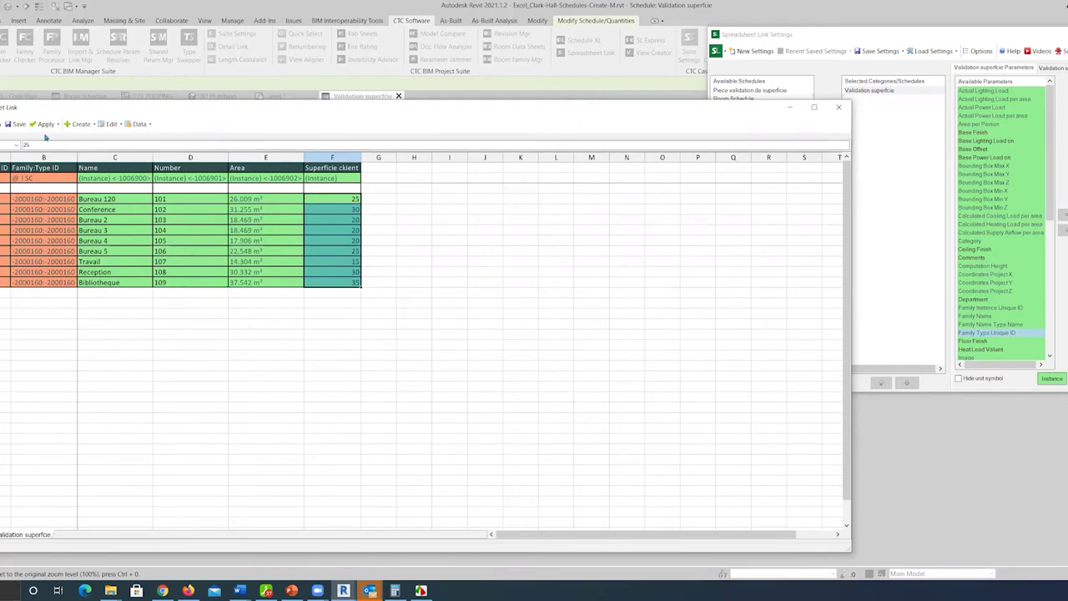
- Apply the active worksheet's values to the Revit project and dismiss the import result
{"action": "left_click", "coordinate": [46, 123]}
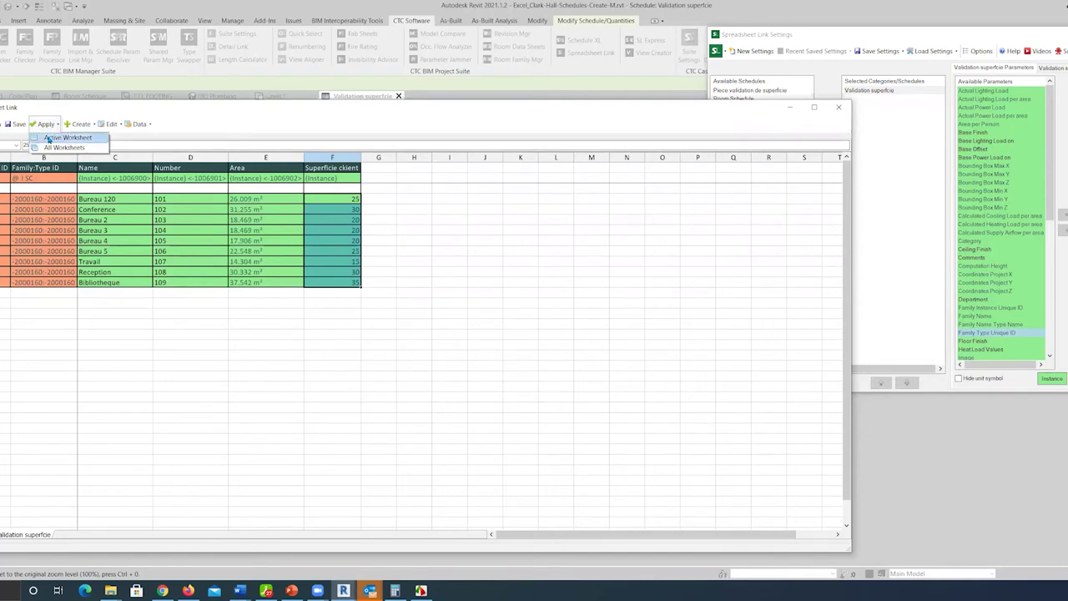
{"action": "left_click", "coordinate": [48, 139]}
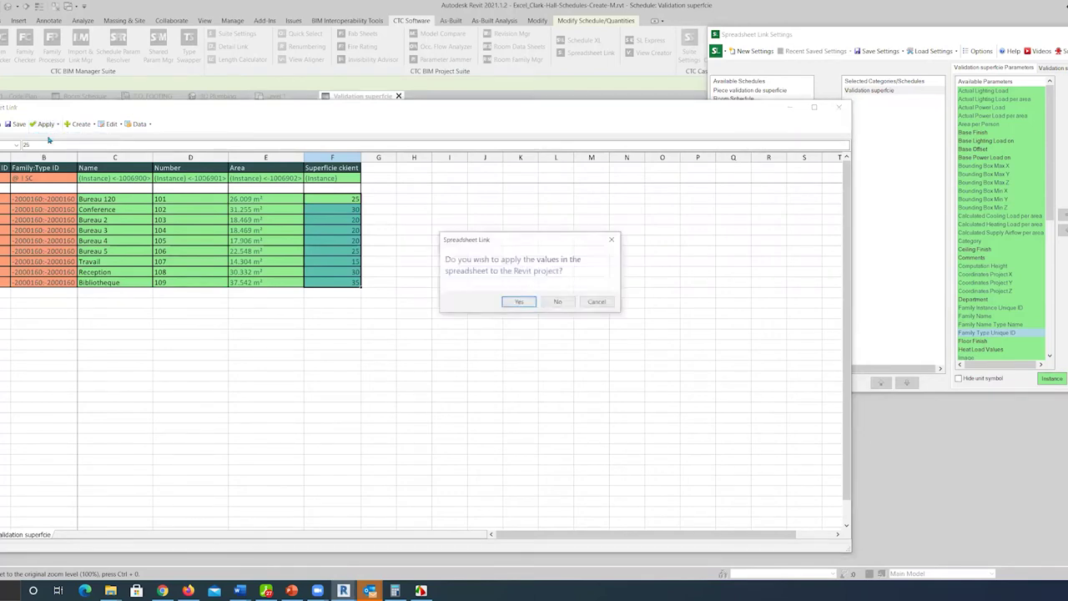
{"action": "left_click", "coordinate": [524, 302]}
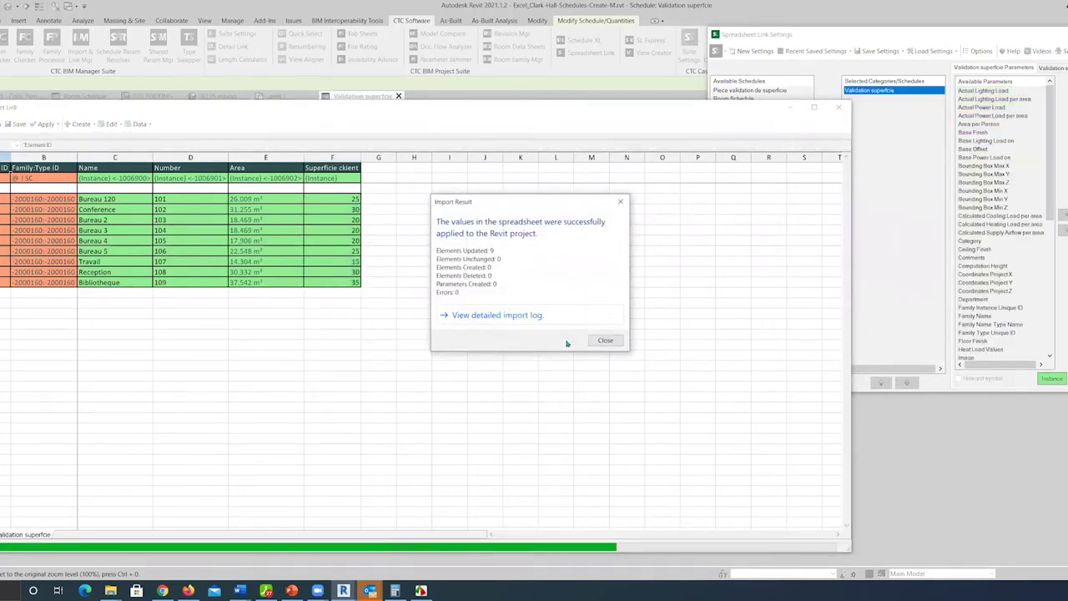
{"action": "left_click", "coordinate": [605, 341]}
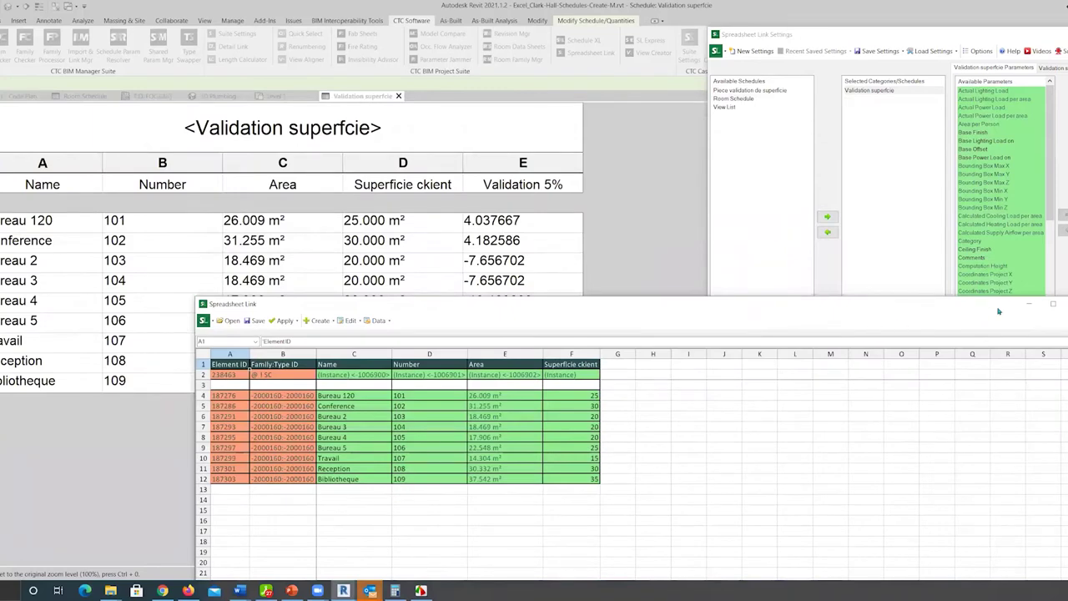
- Close the spreadsheet grid and link settings windows without saving settings
{"action": "left_click", "coordinate": [1030, 305]}
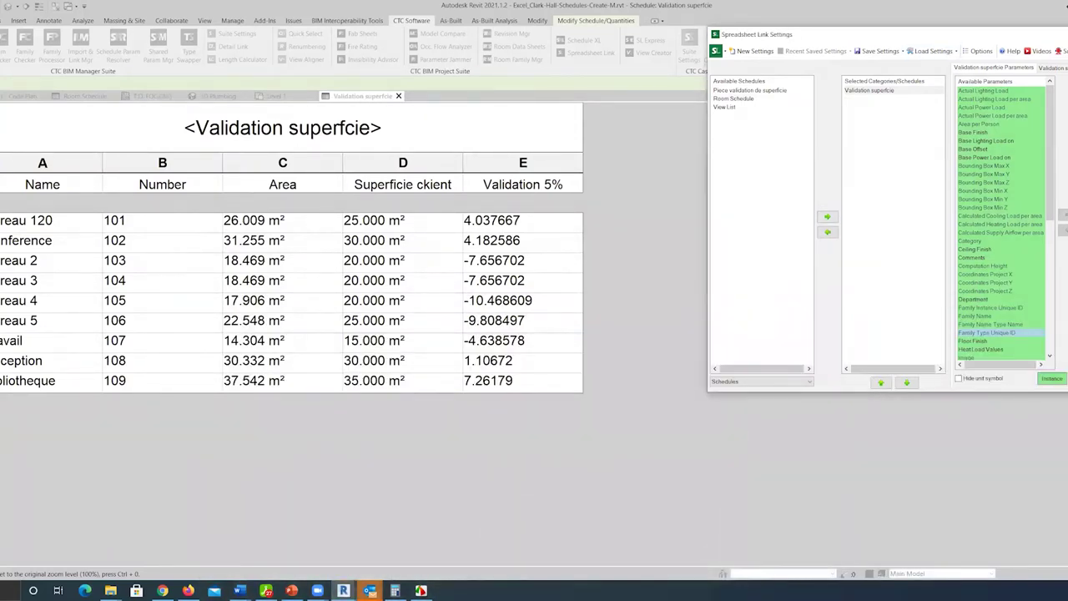
{"action": "key", "text": "alt+F4"}
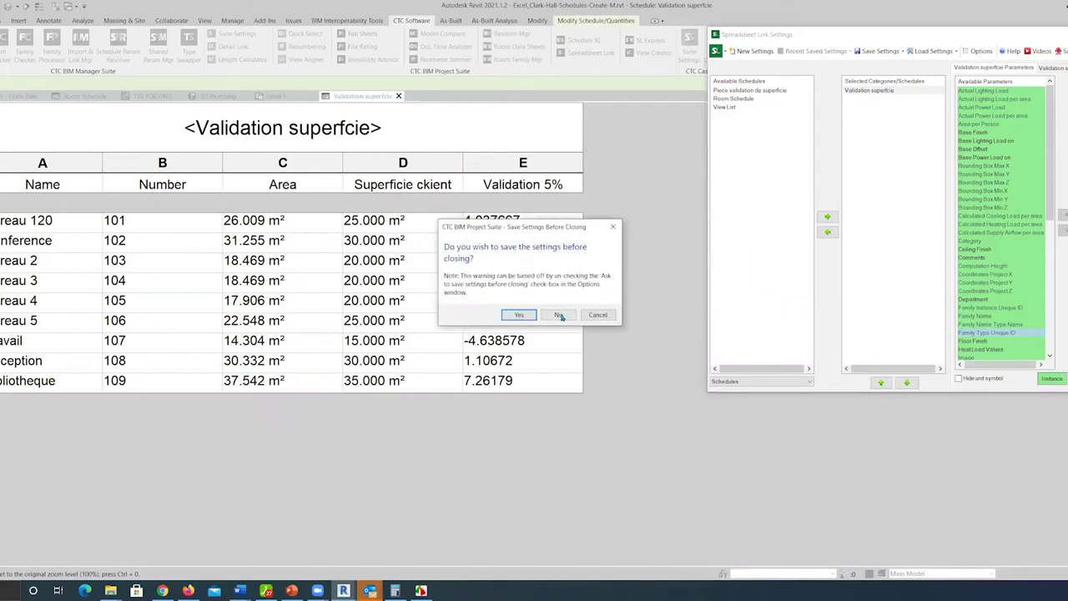
{"action": "left_click", "coordinate": [561, 315]}
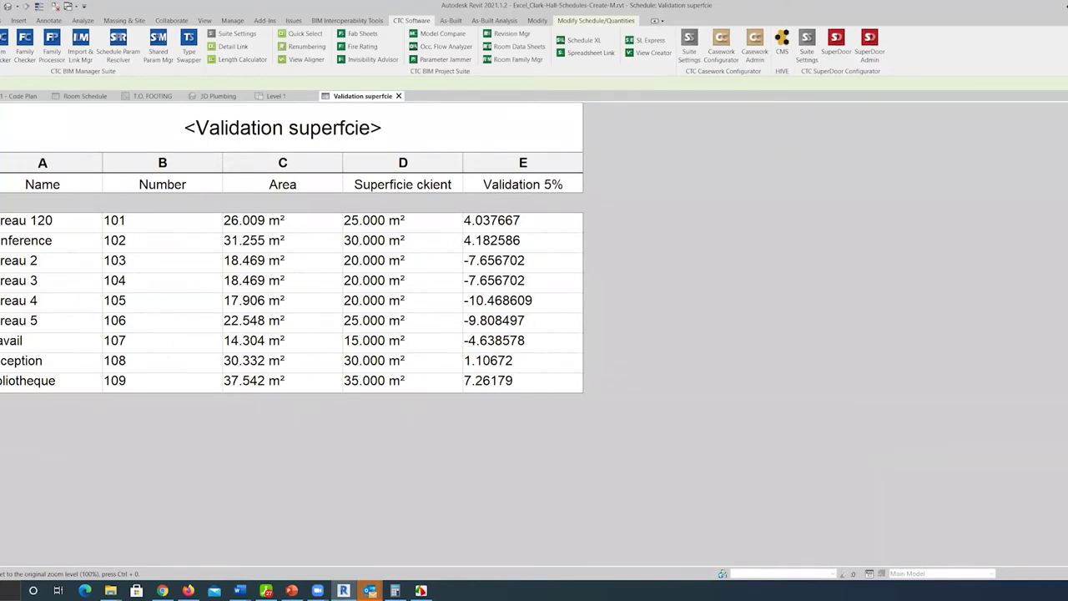
- Give Validation 5% a conditional format: between -5 and 5, bright green background
{"action": "left_click", "coordinate": [61, 281]}
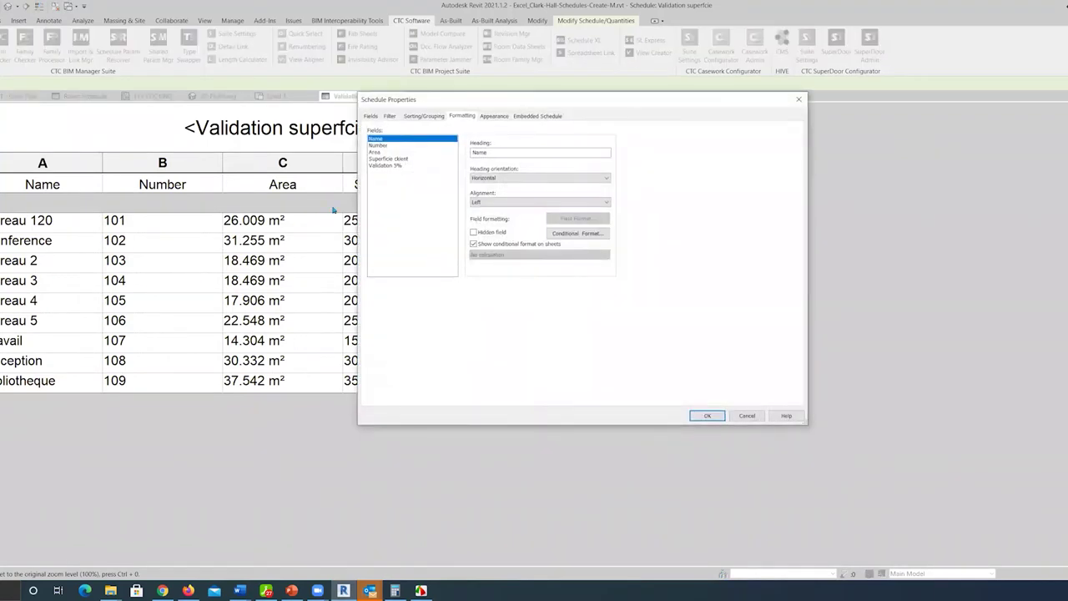
{"action": "left_click", "coordinate": [384, 166]}
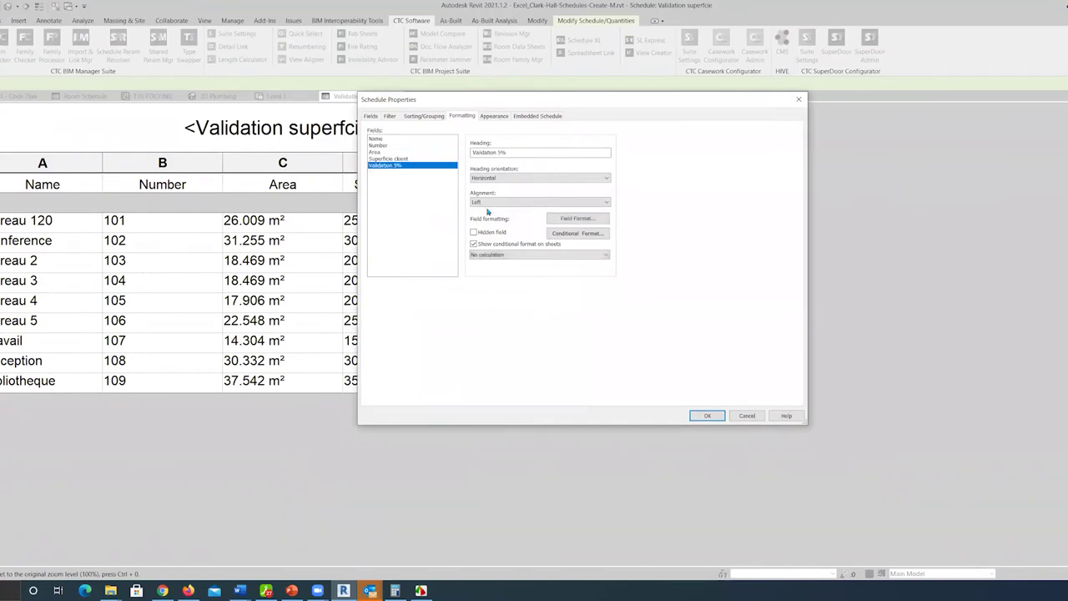
{"action": "left_click", "coordinate": [584, 235]}
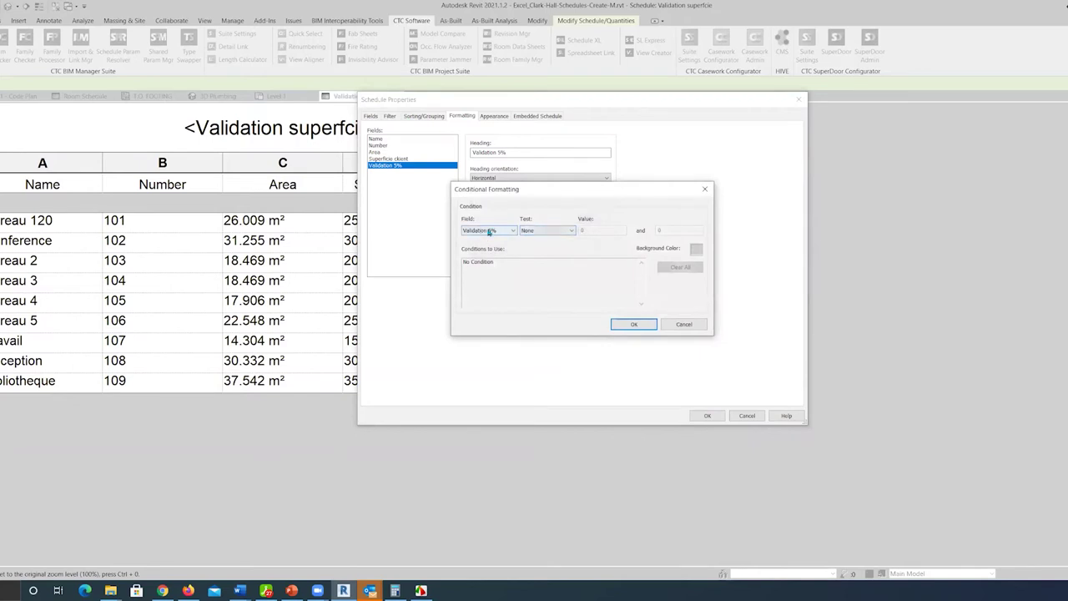
{"action": "left_click", "coordinate": [538, 231]}
{"action": "left_click", "coordinate": [548, 242]}
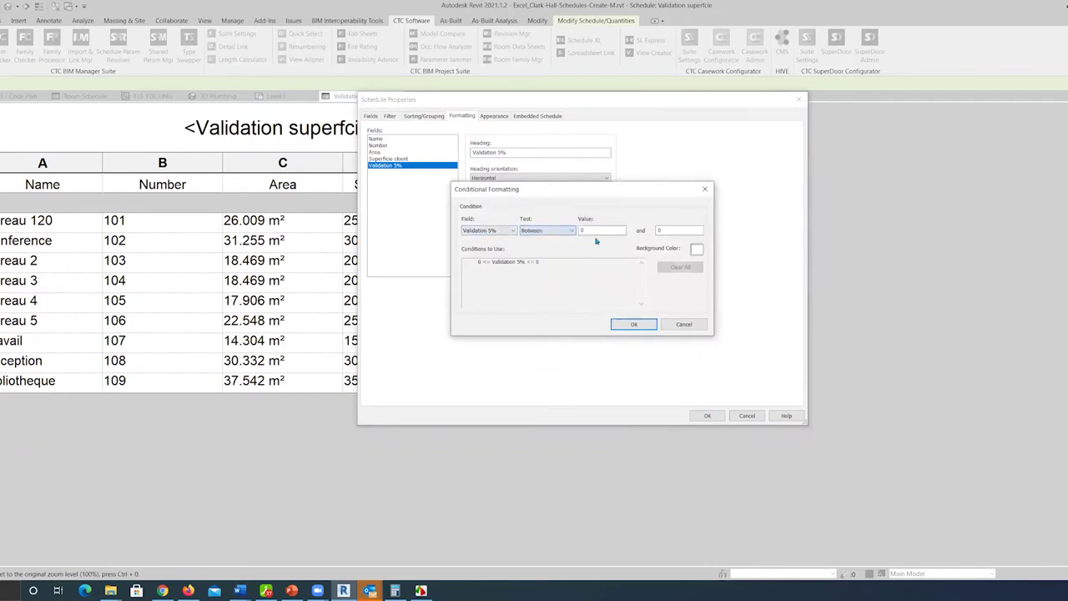
{"action": "double_click", "coordinate": [586, 229]}
{"action": "type", "text": "-5"}
{"action": "key", "text": "Tab"}
{"action": "type", "text": "5"}
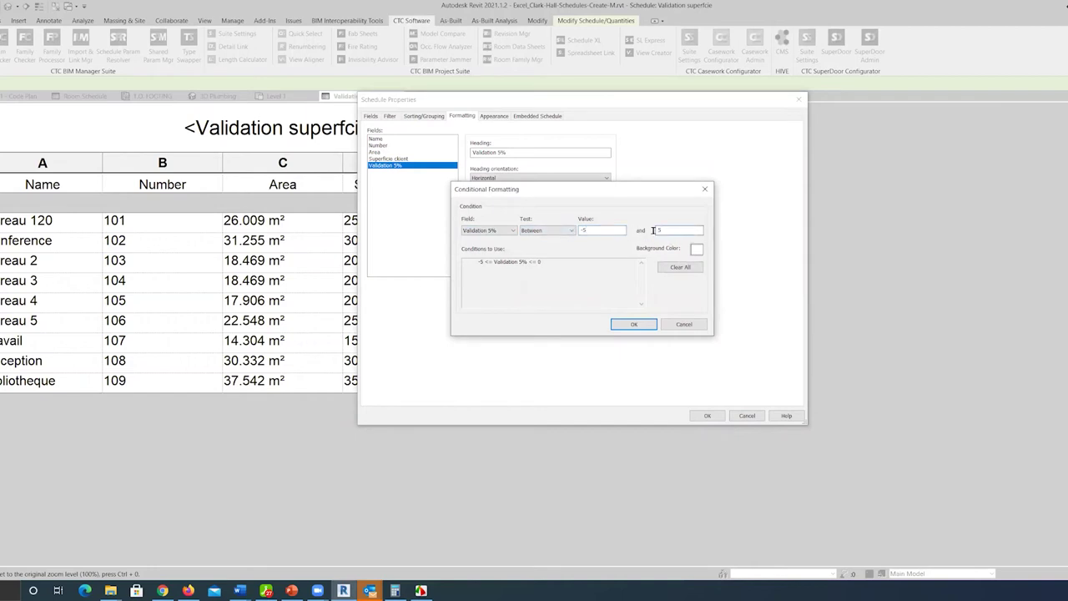
{"action": "left_click", "coordinate": [697, 249]}
{"action": "left_click", "coordinate": [506, 212]}
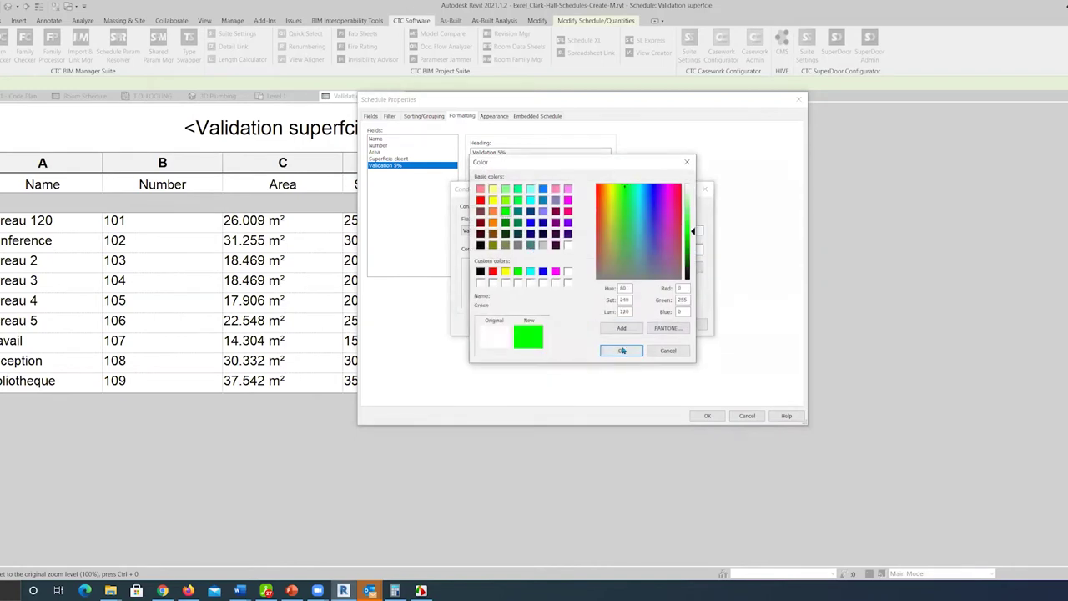
{"action": "left_click", "coordinate": [622, 350]}
{"action": "left_click", "coordinate": [637, 325]}
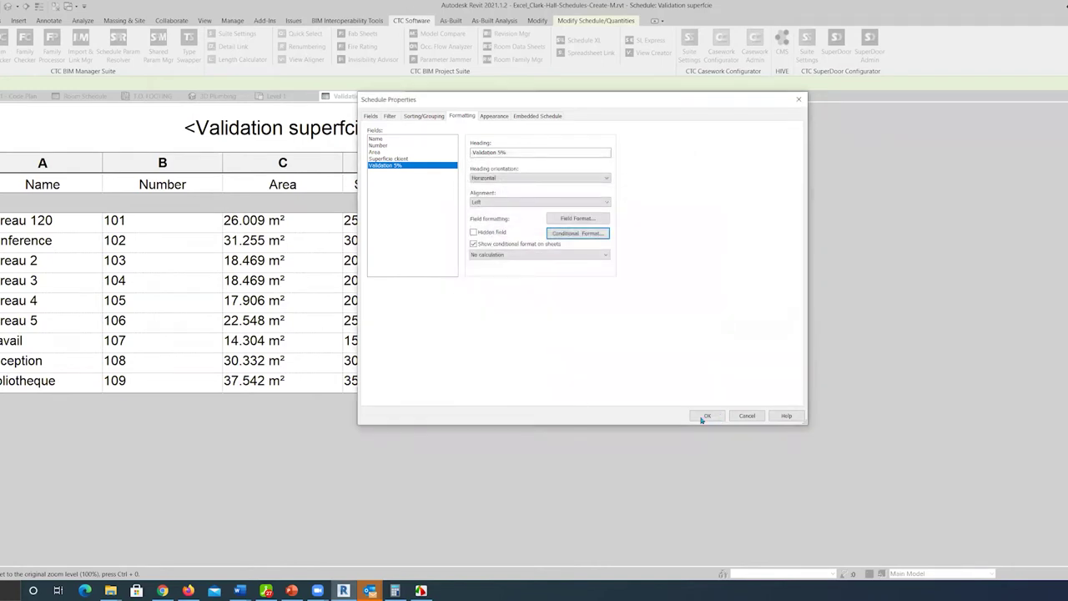
{"action": "left_click", "coordinate": [698, 416]}
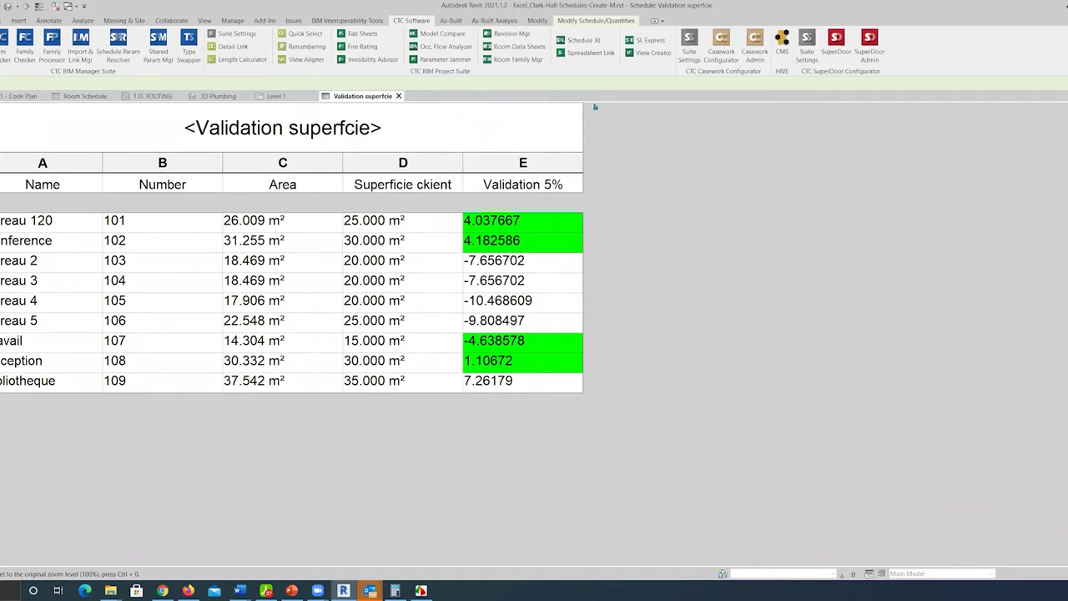
- Relaunch Spreadsheet Link and load the Validation superficie schedule into the grid
{"action": "left_click", "coordinate": [590, 53]}
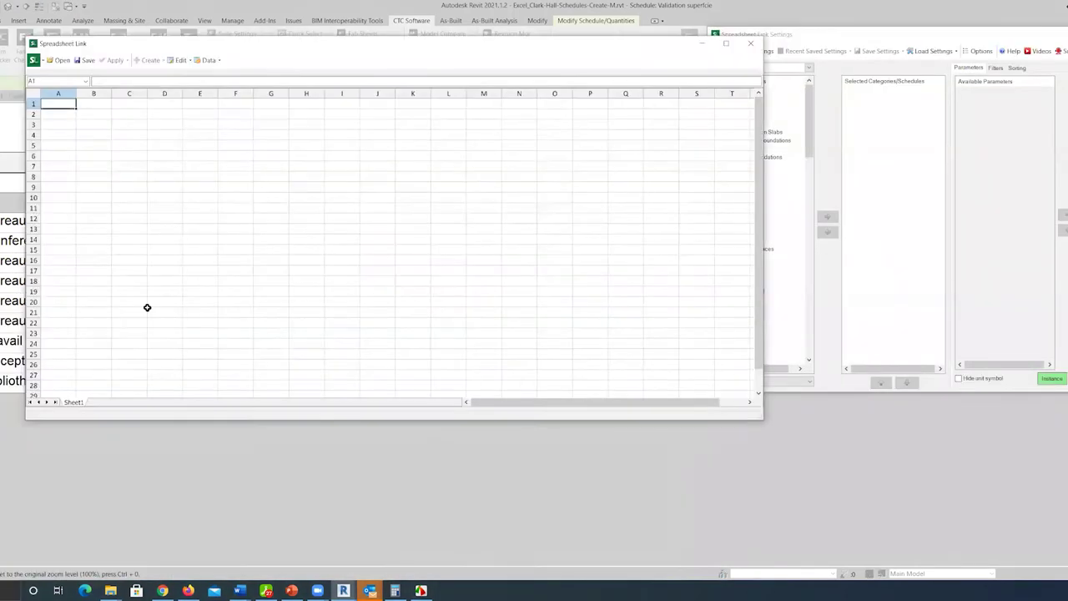
{"action": "left_click", "coordinate": [878, 42]}
{"action": "left_click", "coordinate": [753, 382]}
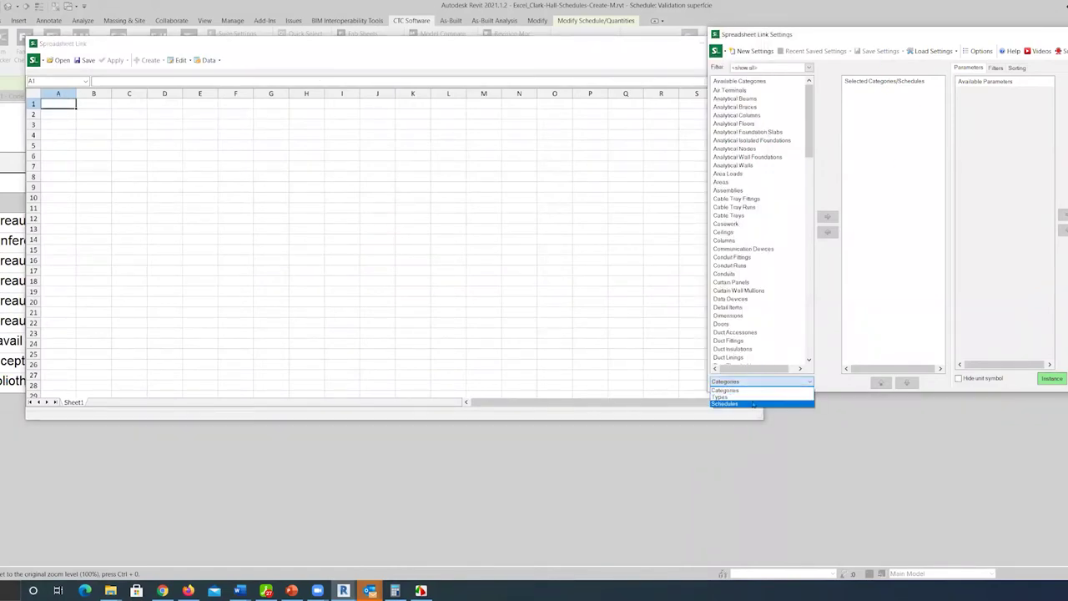
{"action": "left_click", "coordinate": [753, 401]}
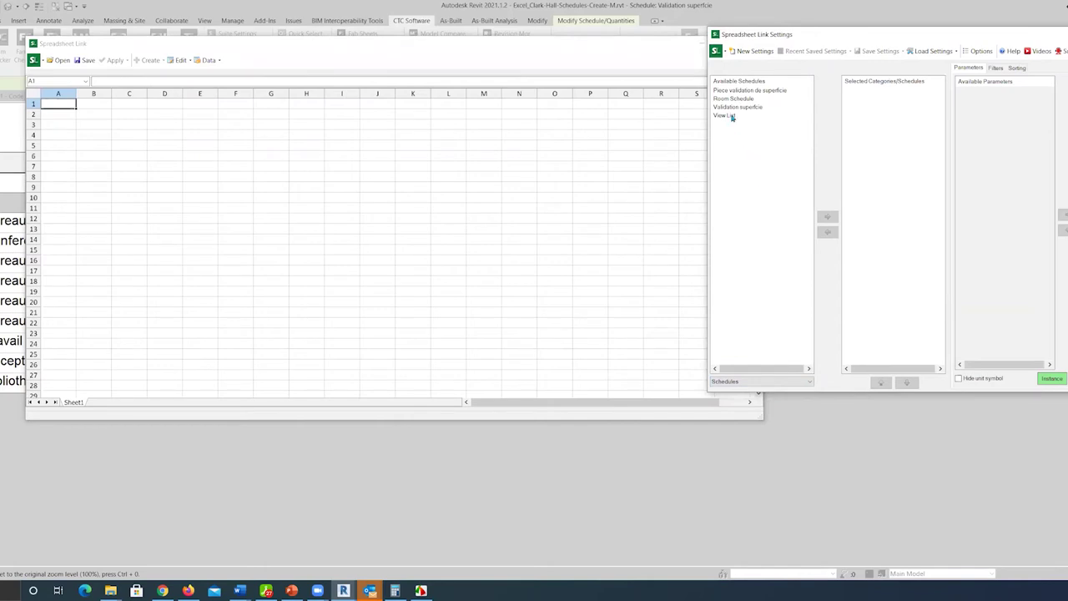
{"action": "double_click", "coordinate": [734, 109]}
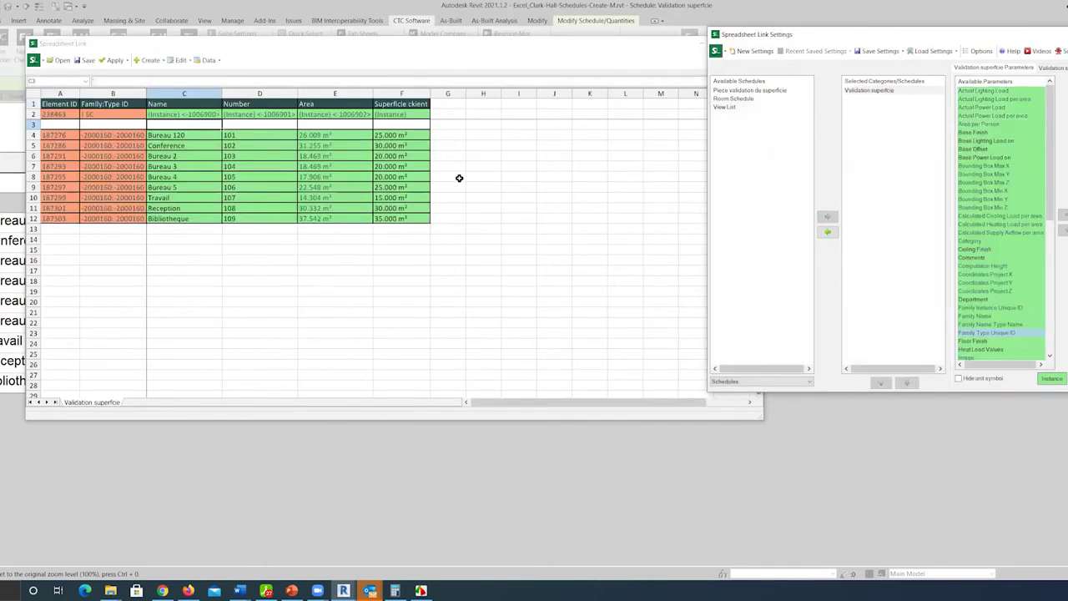
{"action": "left_click", "coordinate": [89, 63]}
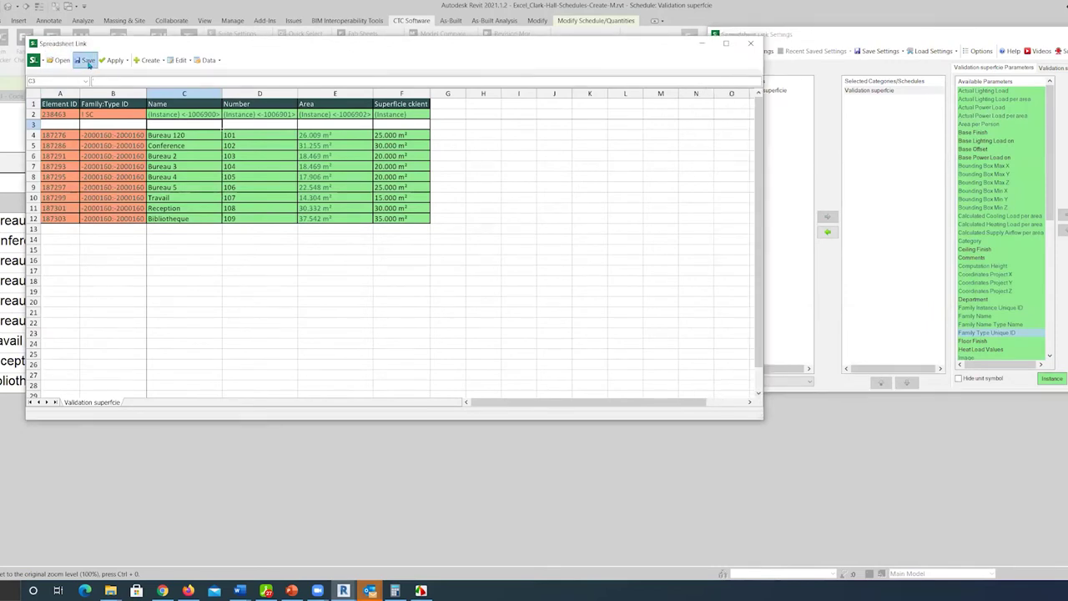
- Save the linked sheet as piece_validation.xlsx, declining to overwrite piece.xlsx
{"action": "left_click", "coordinate": [89, 63]}
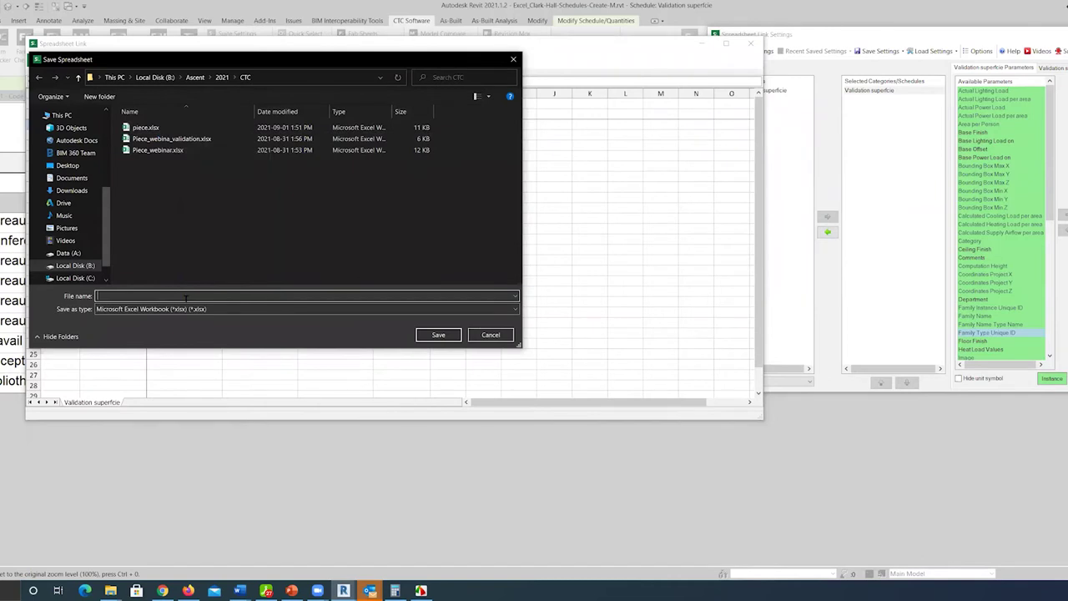
{"action": "type", "text": "piece"}
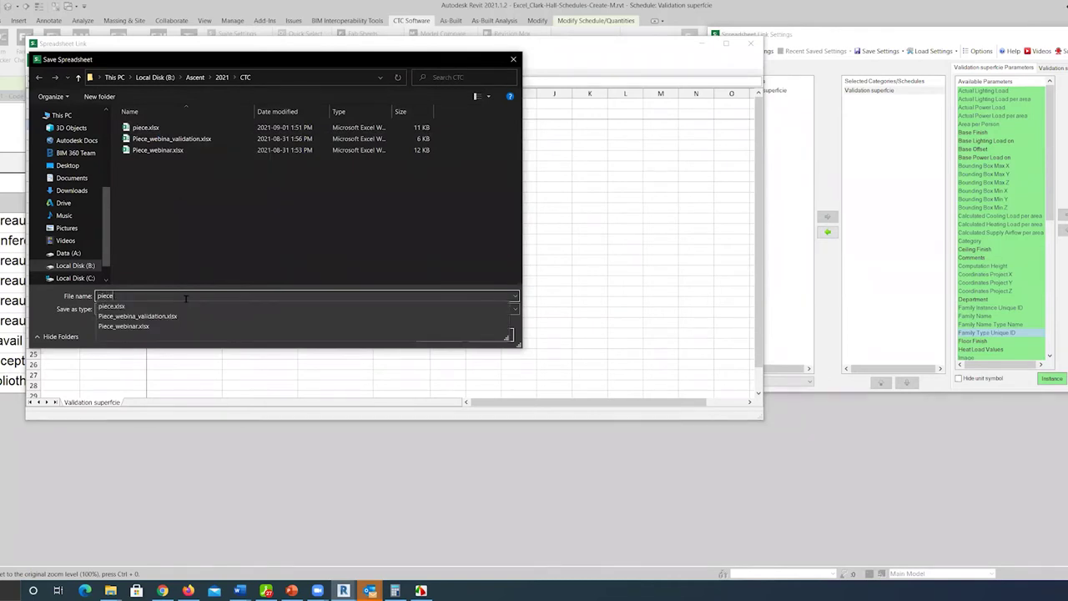
{"action": "key", "text": "Return"}
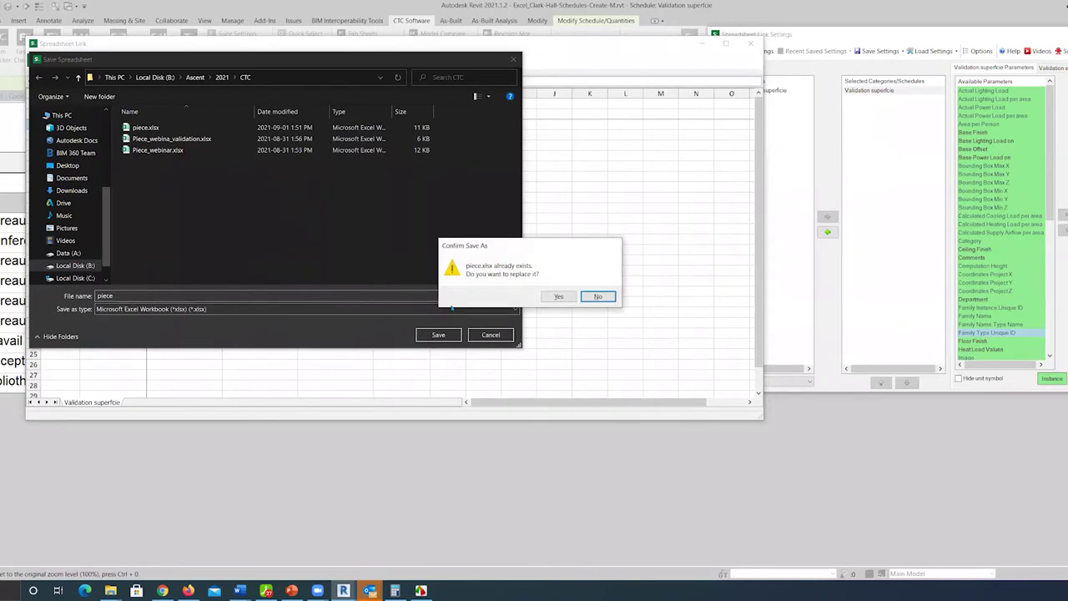
{"action": "left_click", "coordinate": [598, 298]}
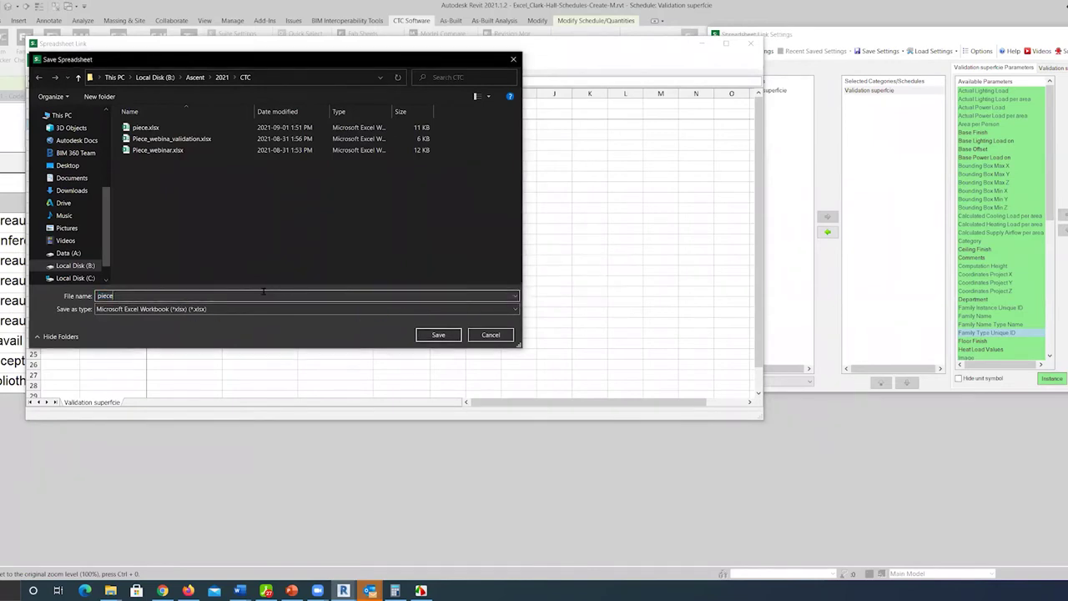
{"action": "type", "text": "_vali"}
{"action": "type", "text": "dation"}
{"action": "left_click", "coordinate": [438, 334]}
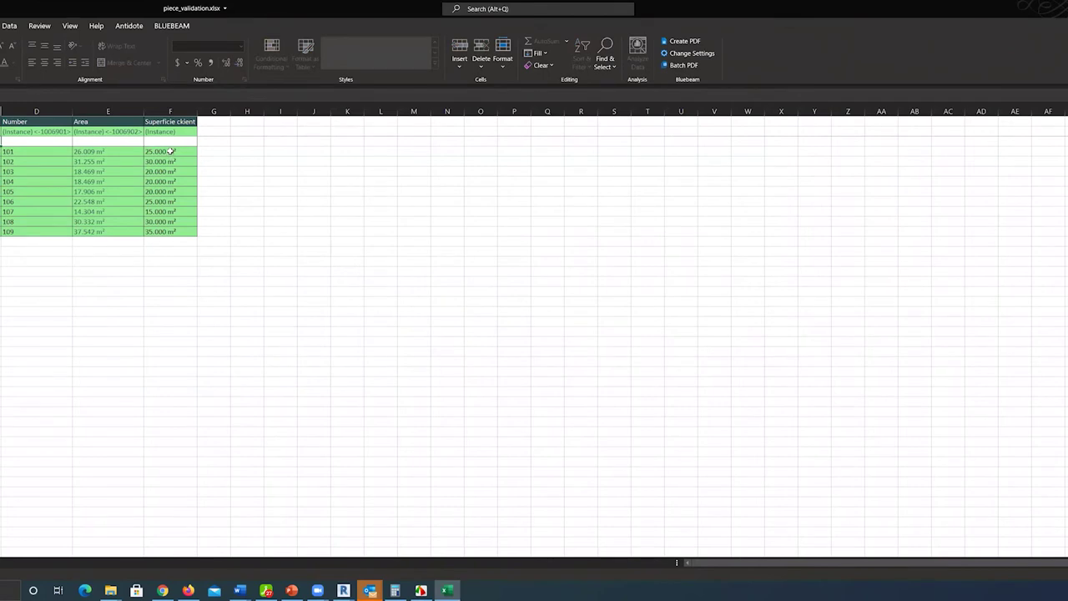
- Copy the nine client areas into column G of a blank sheet and widen the column
{"action": "left_click_drag", "start_coordinate": [171, 151], "coordinate": [180, 234]}
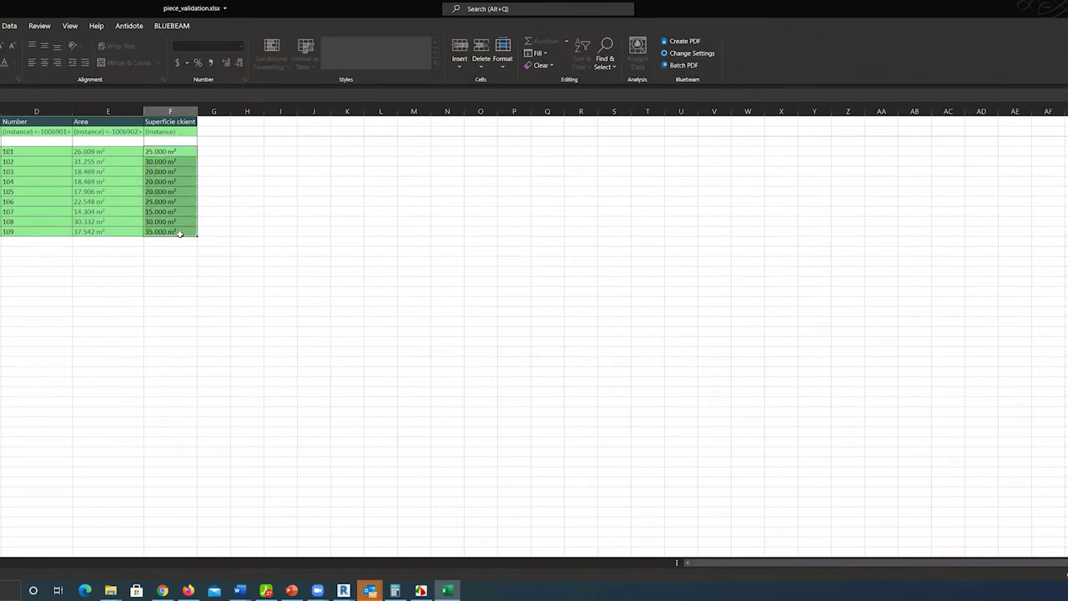
{"action": "key", "text": "ctrl+c"}
{"action": "left_click", "coordinate": [210, 349]}
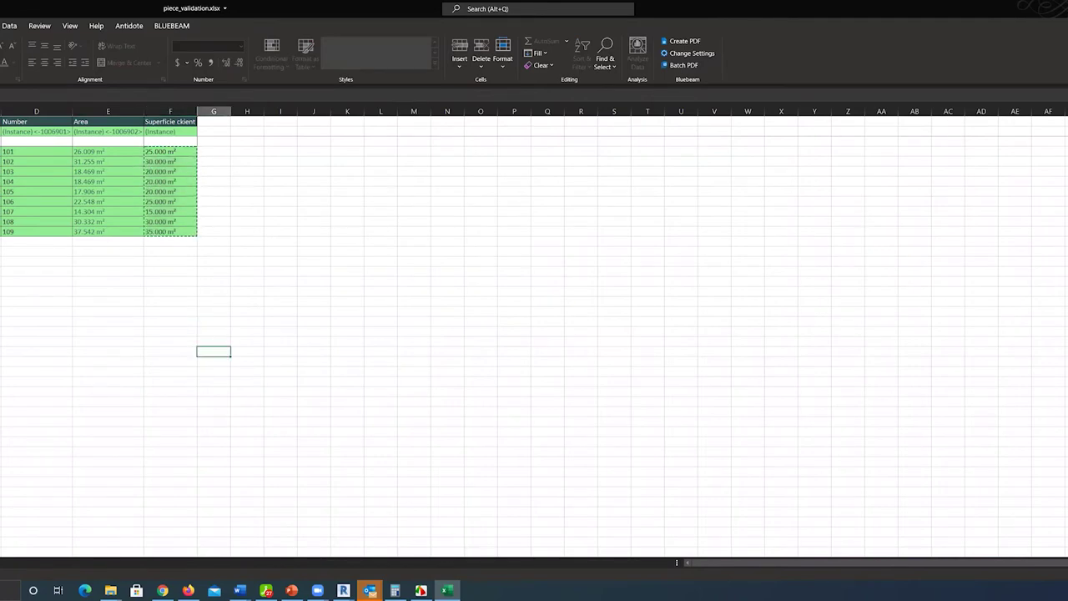
{"action": "key", "text": "ctrl+Page_Down"}
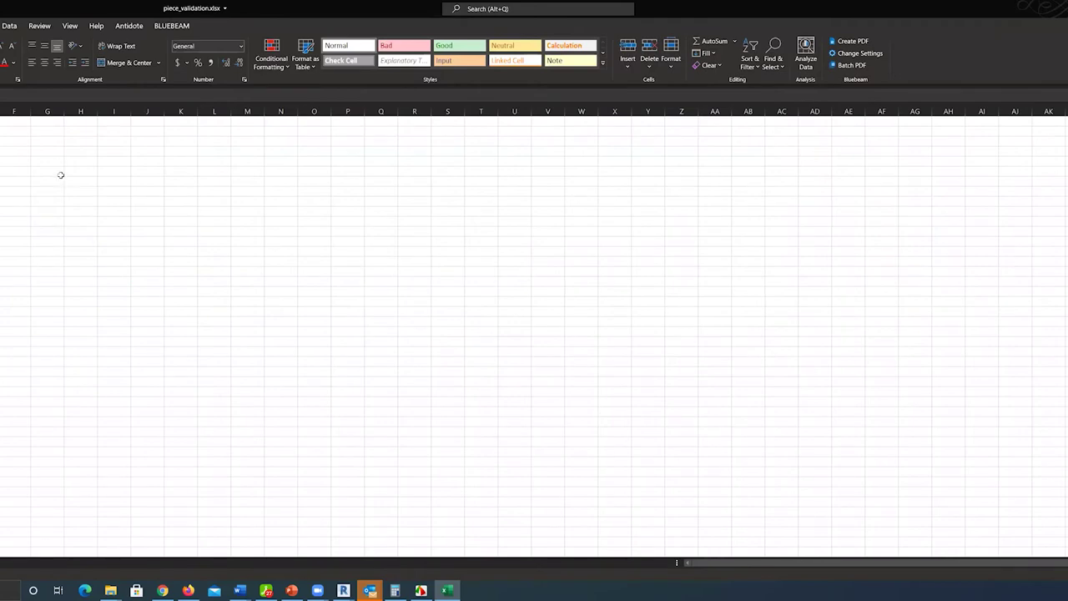
{"action": "left_click", "coordinate": [59, 173]}
{"action": "key", "text": "ctrl+v"}
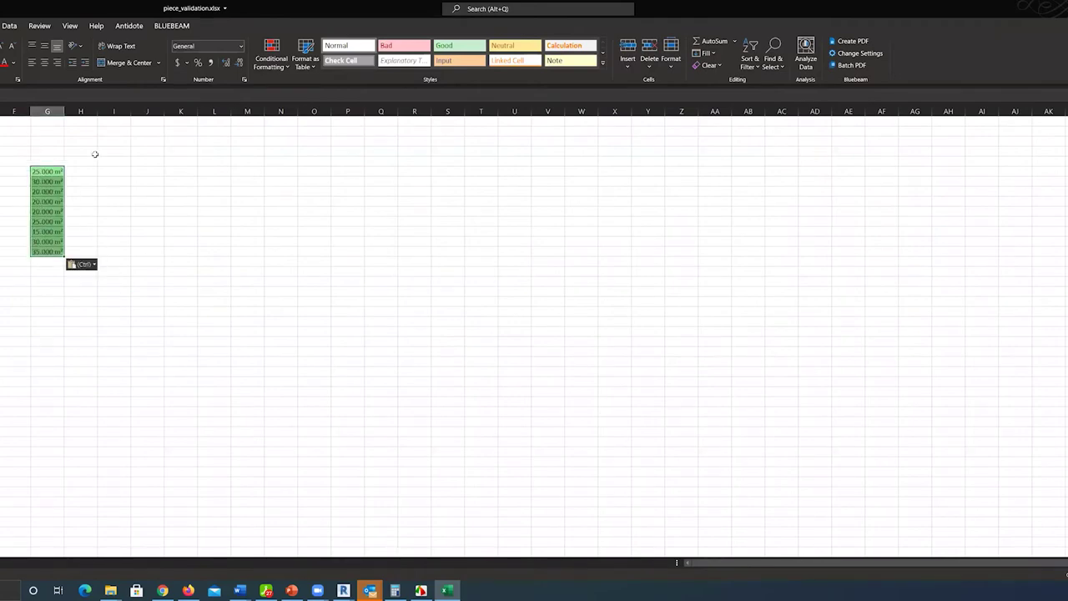
{"action": "left_click_drag", "start_coordinate": [64, 111], "coordinate": [124, 111]}
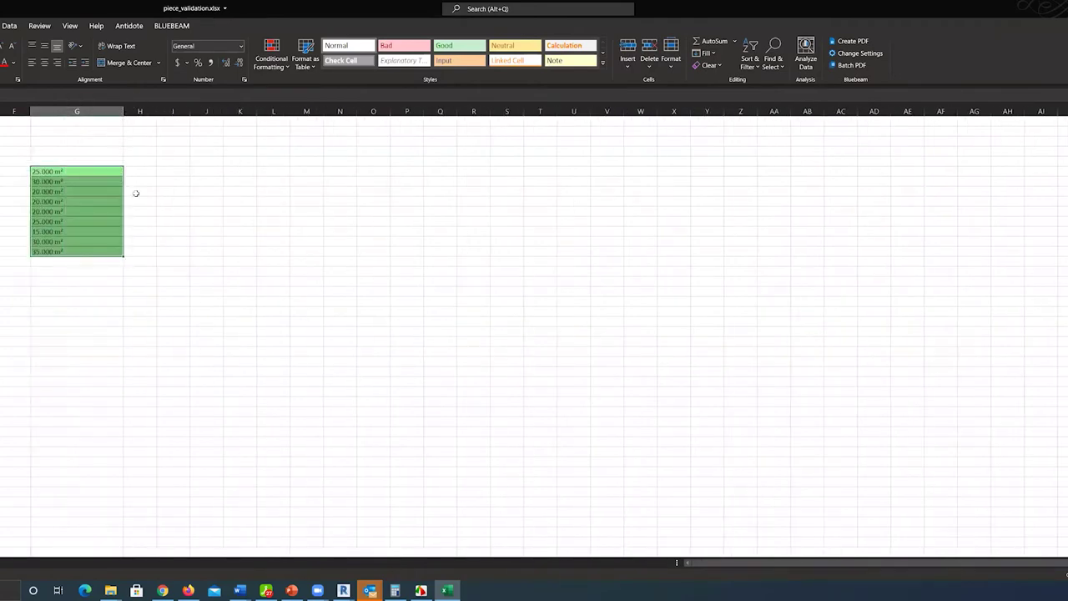
{"action": "left_click", "coordinate": [157, 308]}
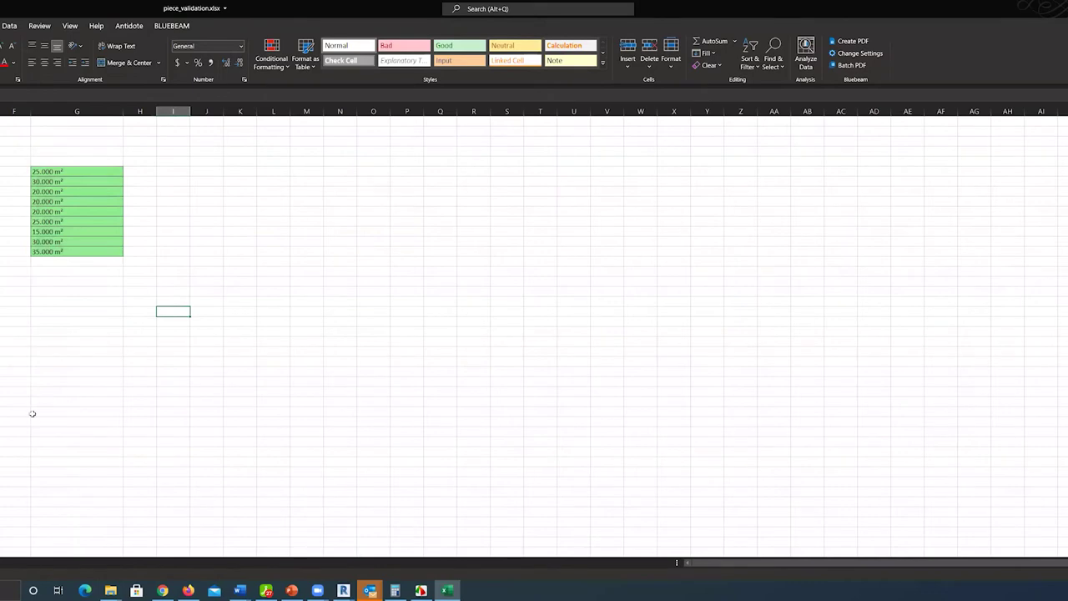
- Copy the nine pasted values in column G and return to the room sheet
{"action": "left_click_drag", "start_coordinate": [65, 170], "coordinate": [70, 231]}
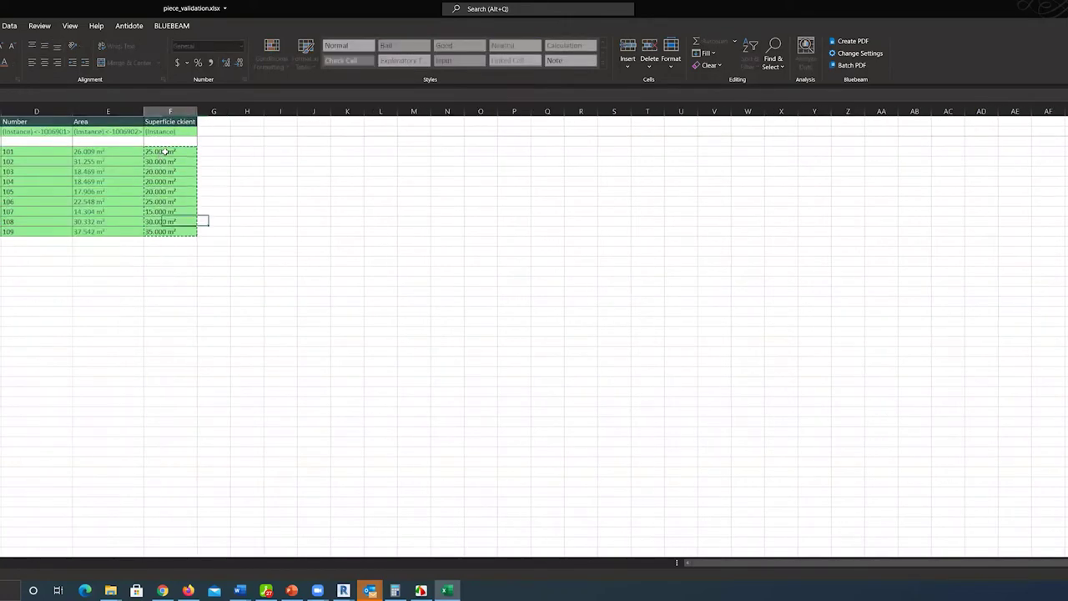
{"action": "left_click_drag", "start_coordinate": [166, 151], "coordinate": [175, 230]}
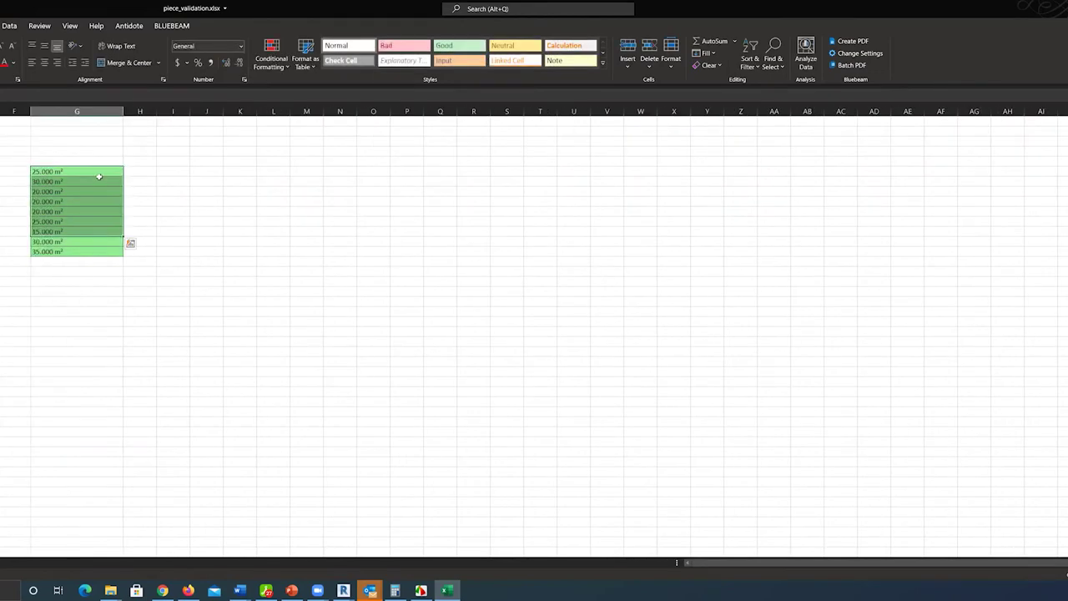
{"action": "left_click_drag", "start_coordinate": [97, 169], "coordinate": [89, 253]}
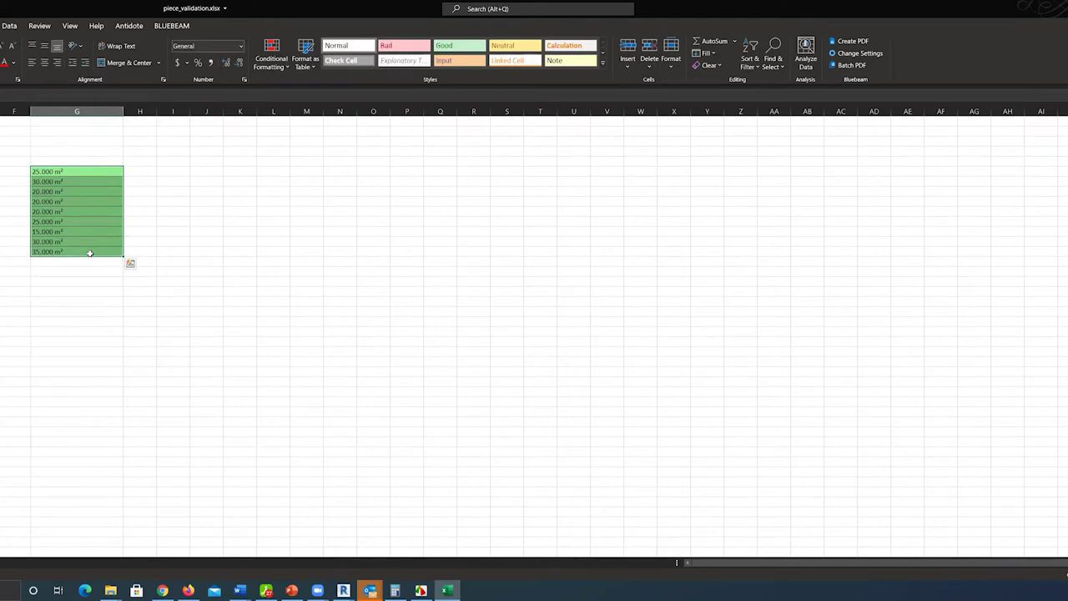
{"action": "key", "text": "ctrl+c"}
{"action": "key", "text": "ctrl+Page_Up"}
- Link room 101's client area to the other sheet's G value and fill the formula down to room 109
{"action": "left_click", "coordinate": [175, 151]}
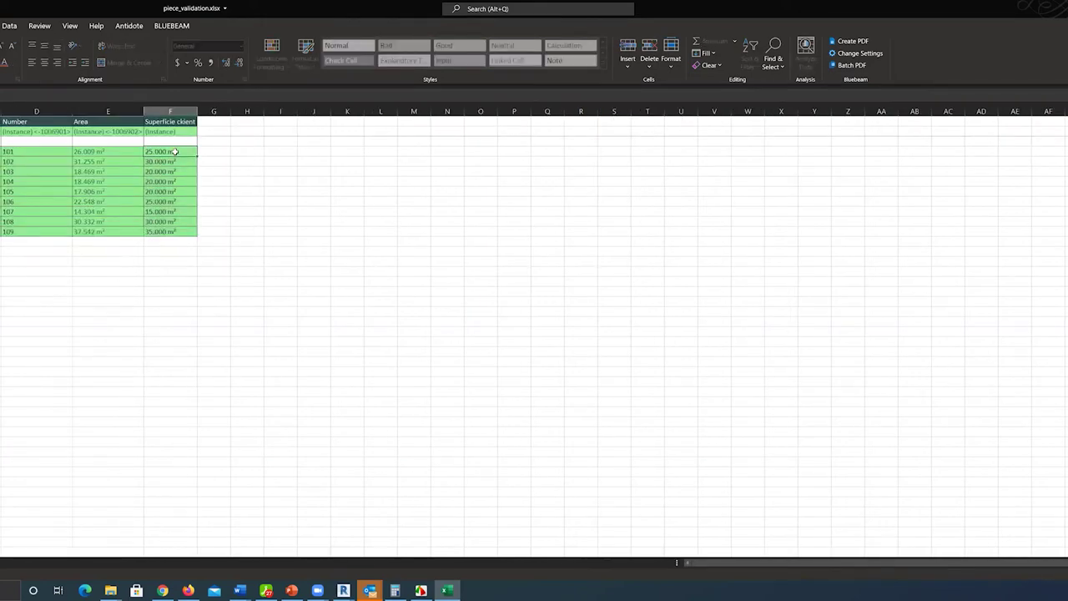
{"action": "type", "text": "="}
{"action": "key", "text": "ctrl+Page_Down"}
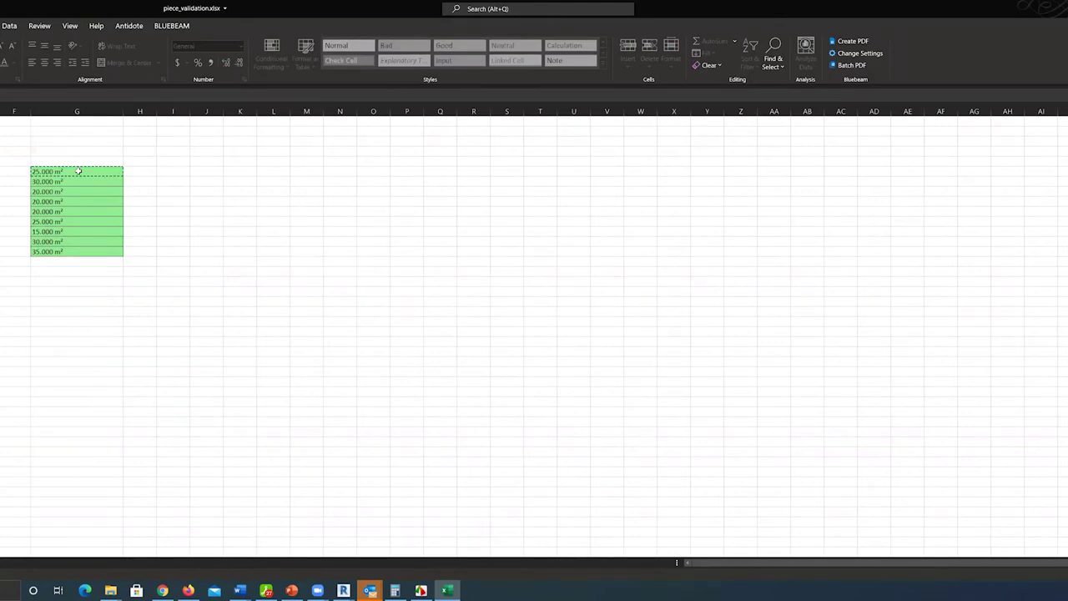
{"action": "key", "text": "Return"}
{"action": "left_click", "coordinate": [145, 153]}
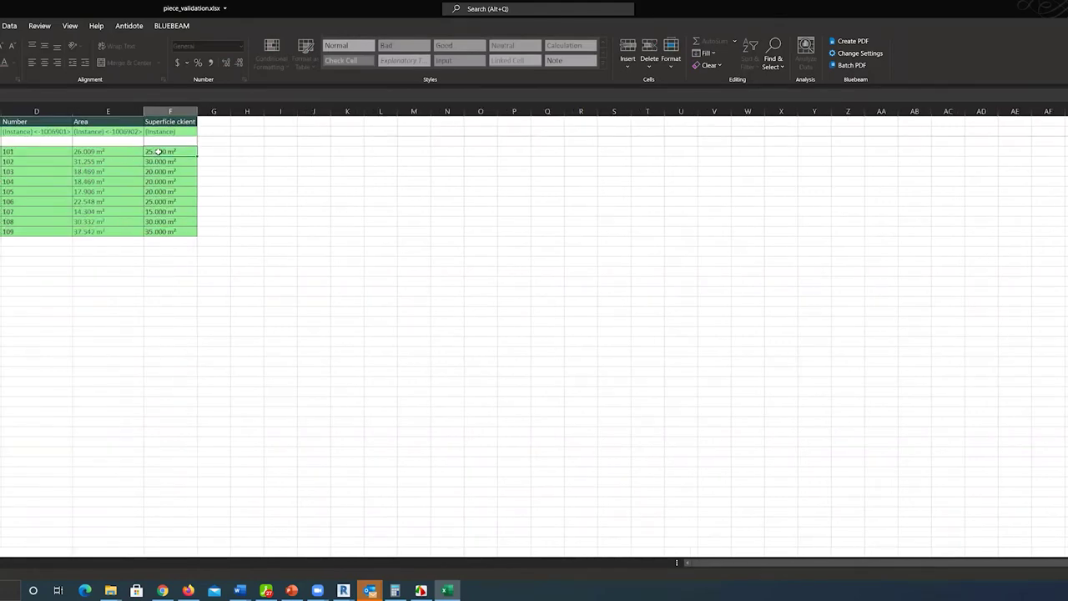
{"action": "left_click", "coordinate": [235, 223]}
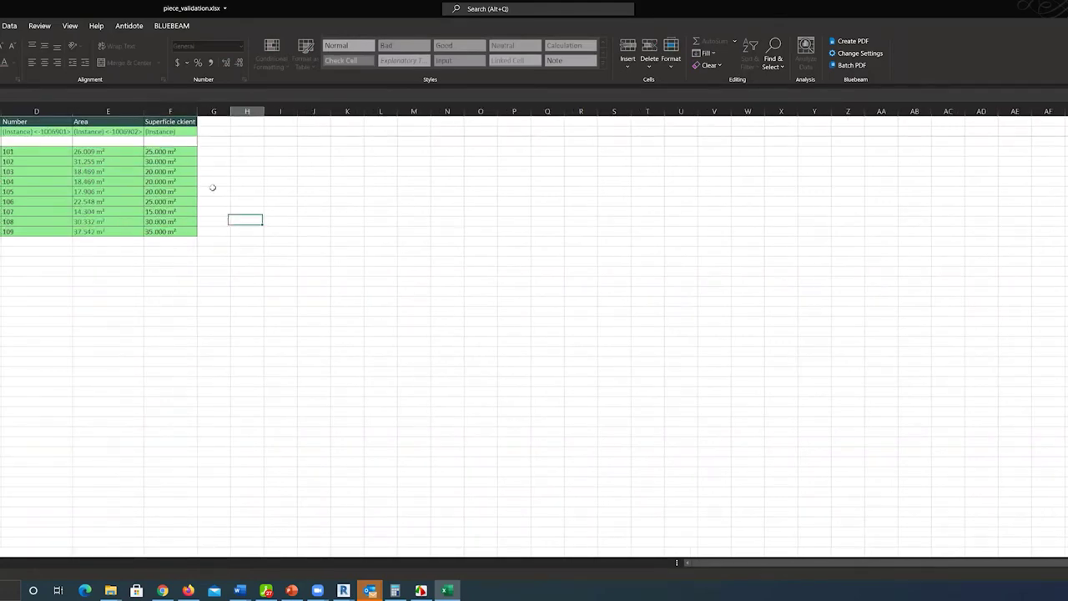
{"action": "left_click", "coordinate": [193, 156]}
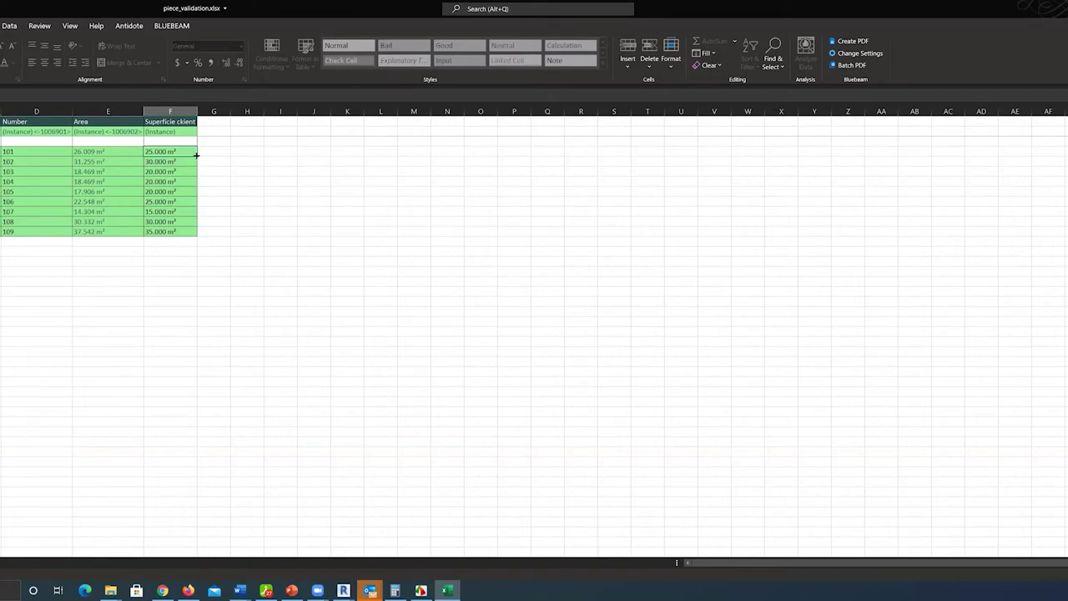
{"action": "left_click_drag", "start_coordinate": [197, 155], "coordinate": [193, 240]}
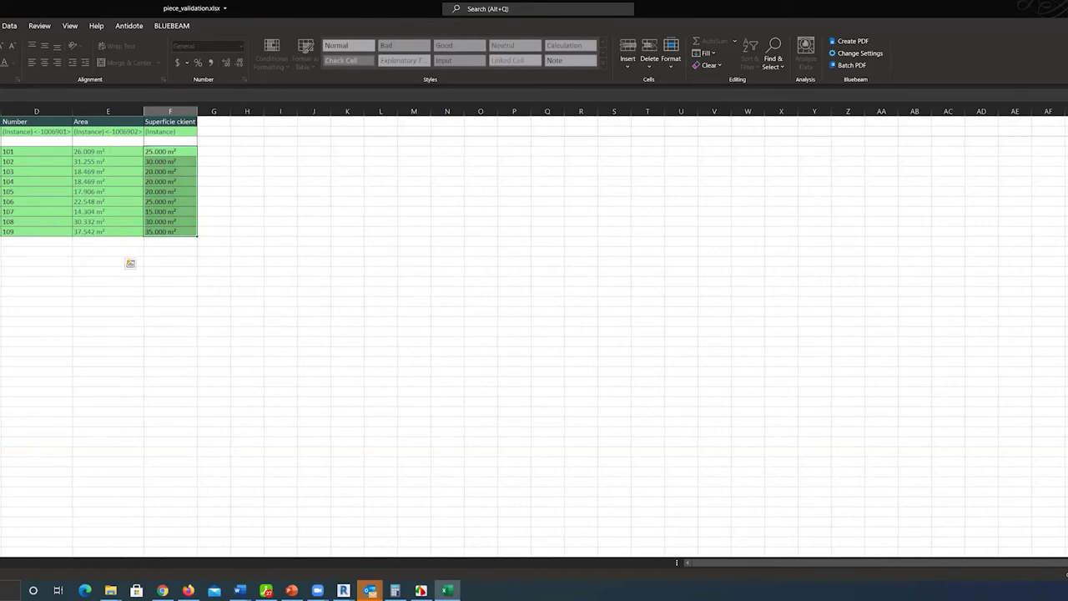
- Change room 101's area value to 20, then close the saved workbook
{"action": "left_click", "coordinate": [82, 173]}
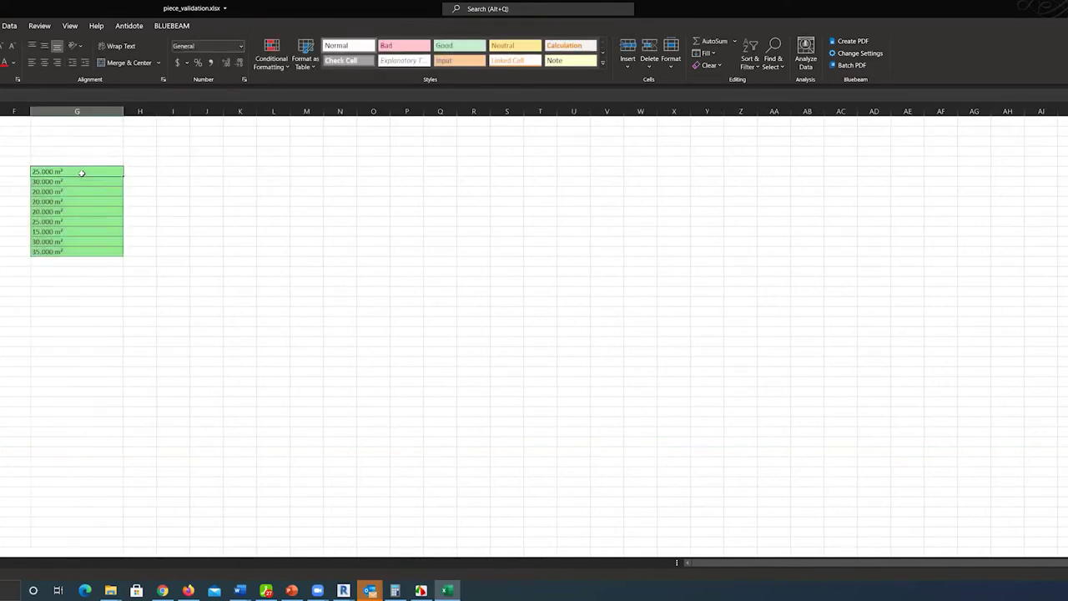
{"action": "type", "text": "20"}
{"action": "left_click", "coordinate": [238, 231]}
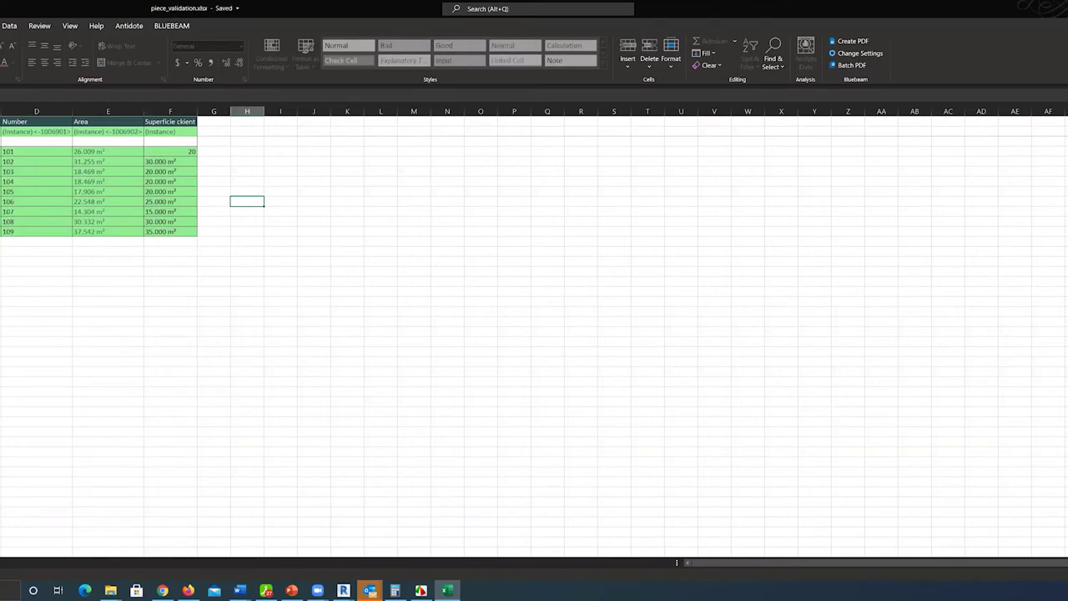
{"action": "scroll", "coordinate": [23, 459], "scroll_direction": "right", "scroll_amount": 3}
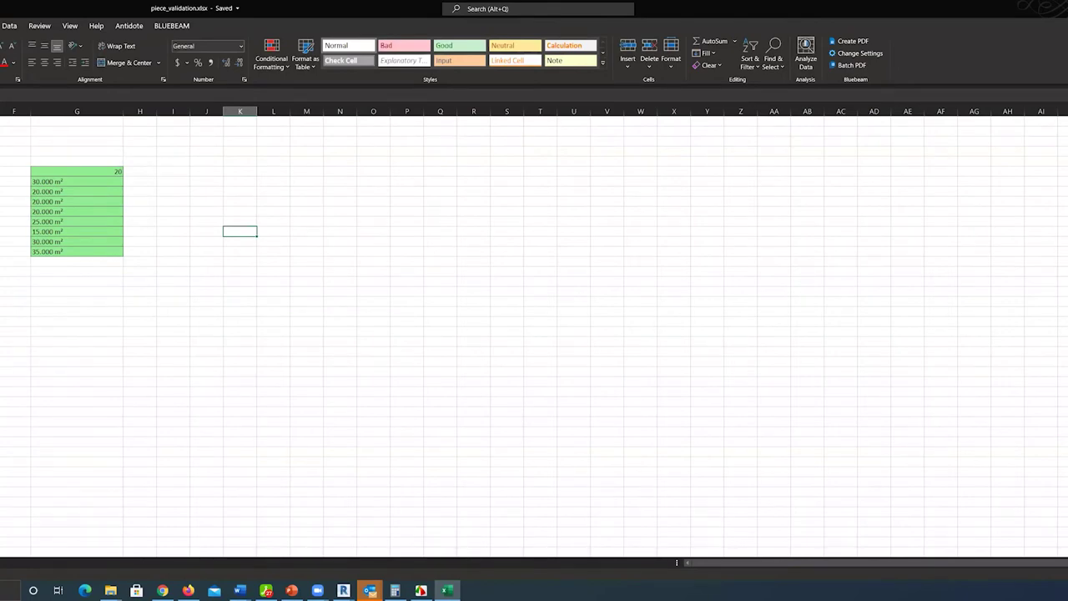
{"action": "key", "text": "ctrl+w"}
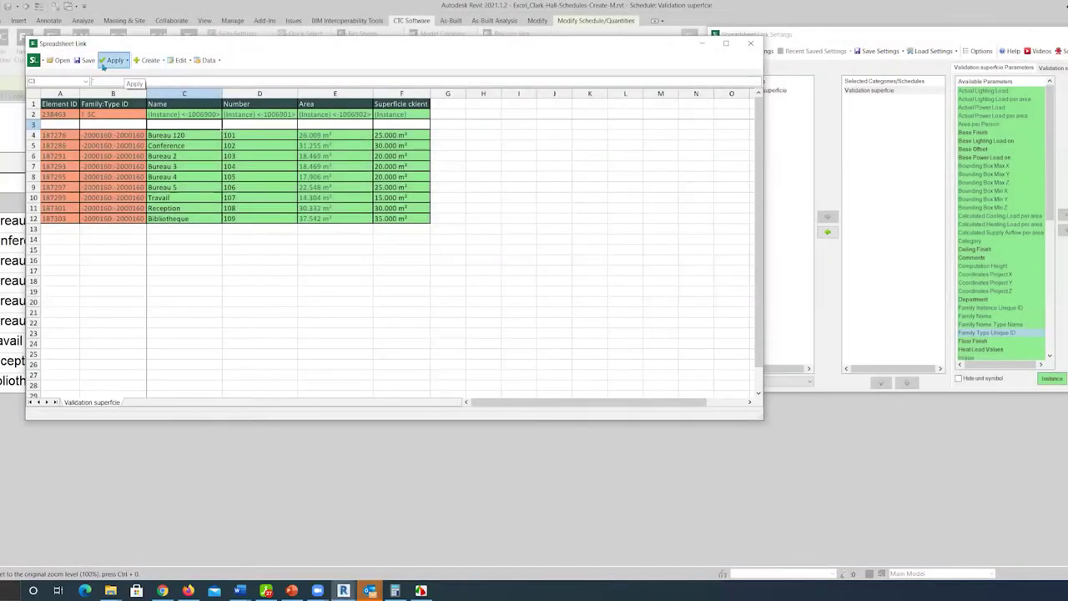
- Load piece_validation.xlsx into Spreadsheet Link, accepting the reset of existing link settings
{"action": "left_click", "coordinate": [58, 60]}
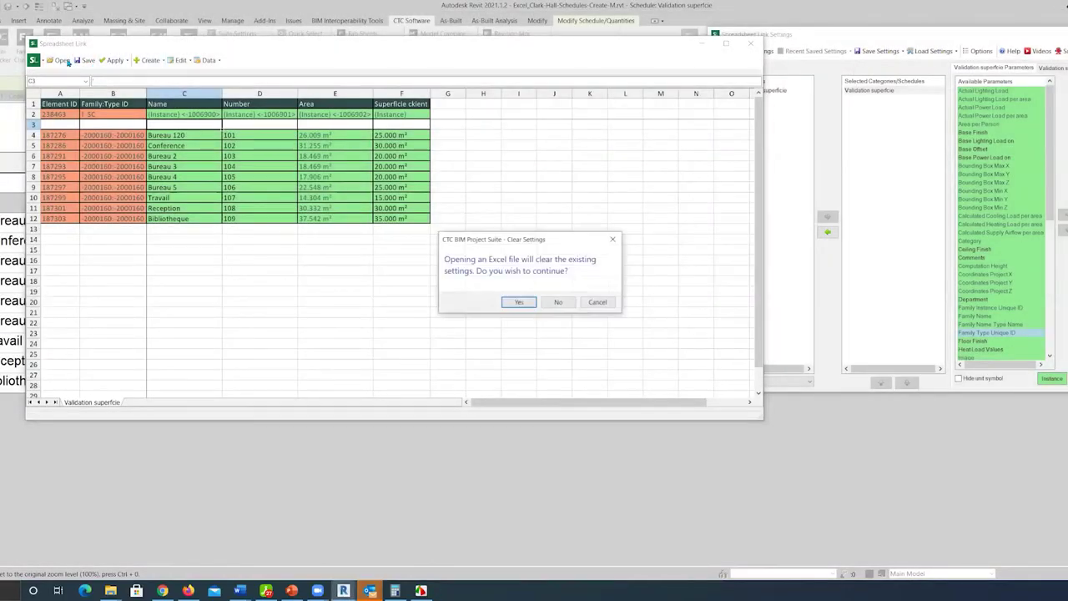
{"action": "left_click", "coordinate": [527, 306]}
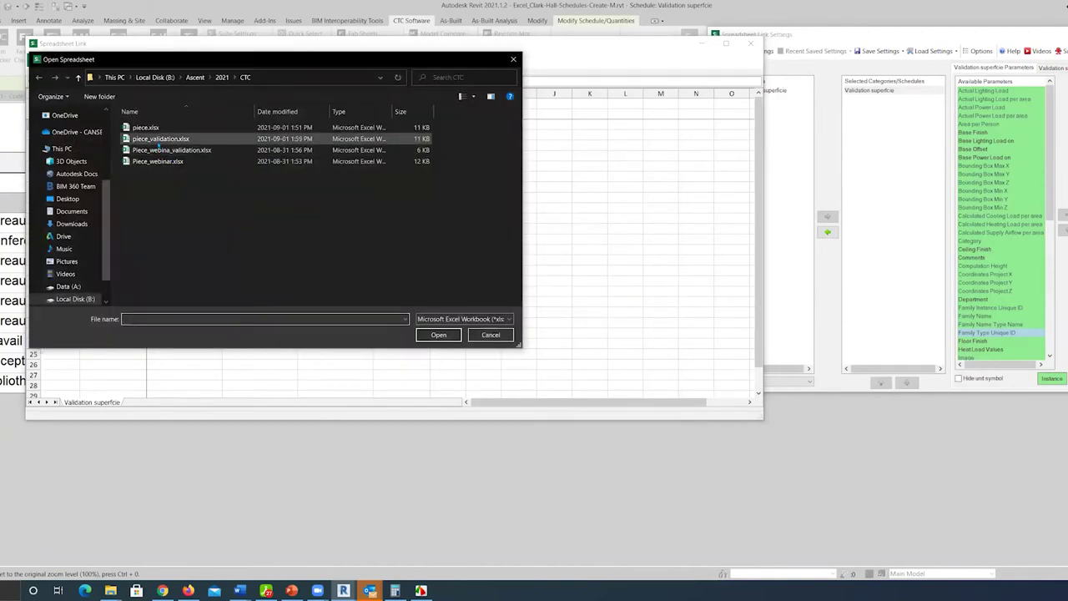
{"action": "left_click", "coordinate": [158, 140]}
{"action": "left_click", "coordinate": [438, 334]}
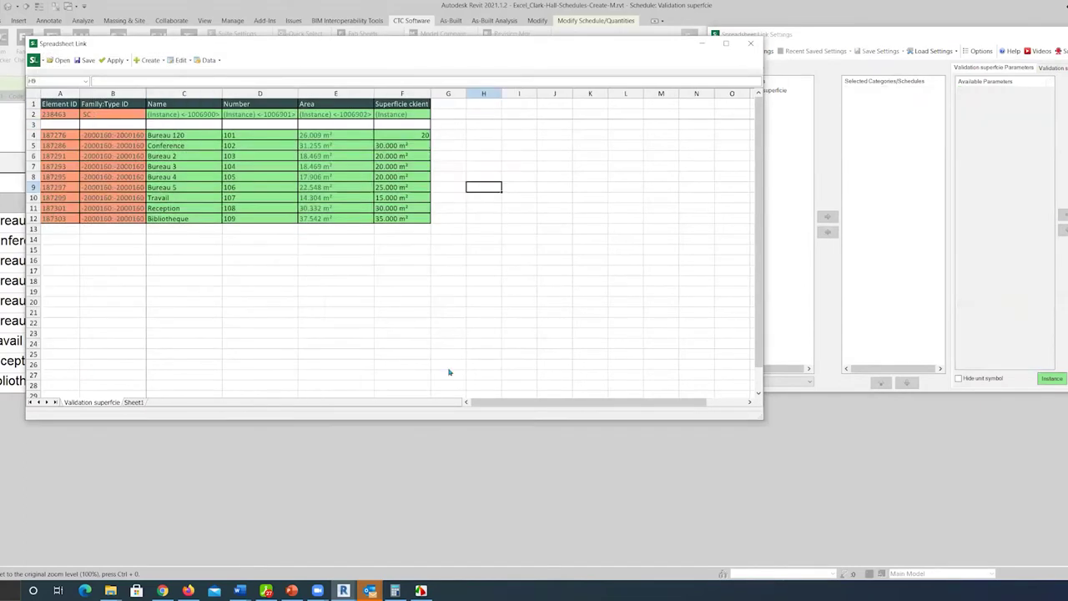
- Apply the active worksheet's values to the Revit project and dismiss the import result
{"action": "left_click", "coordinate": [123, 64]}
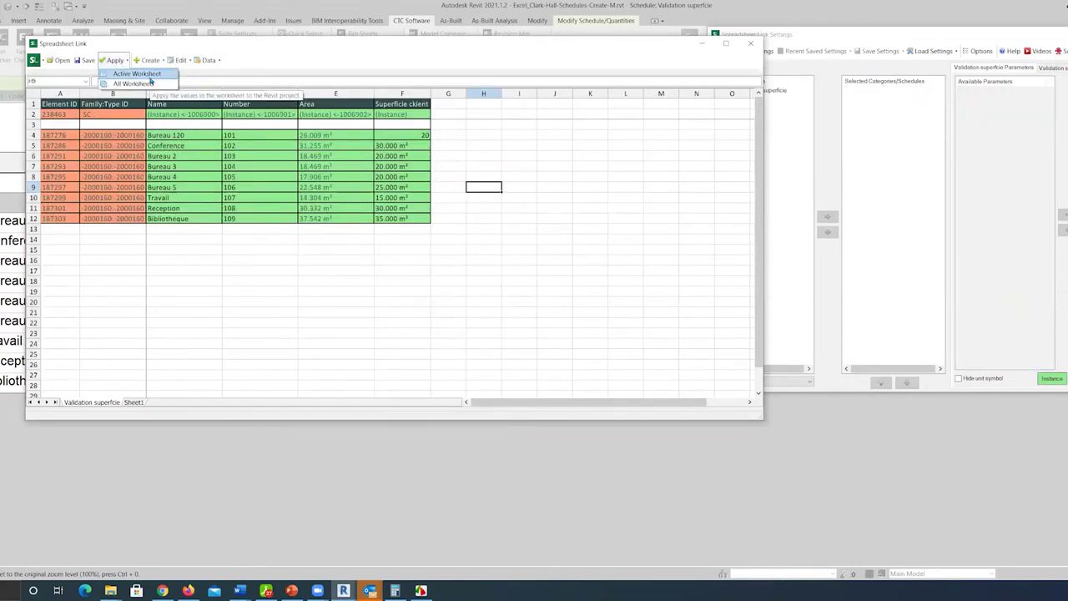
{"action": "left_click", "coordinate": [150, 79]}
{"action": "left_click", "coordinate": [515, 302]}
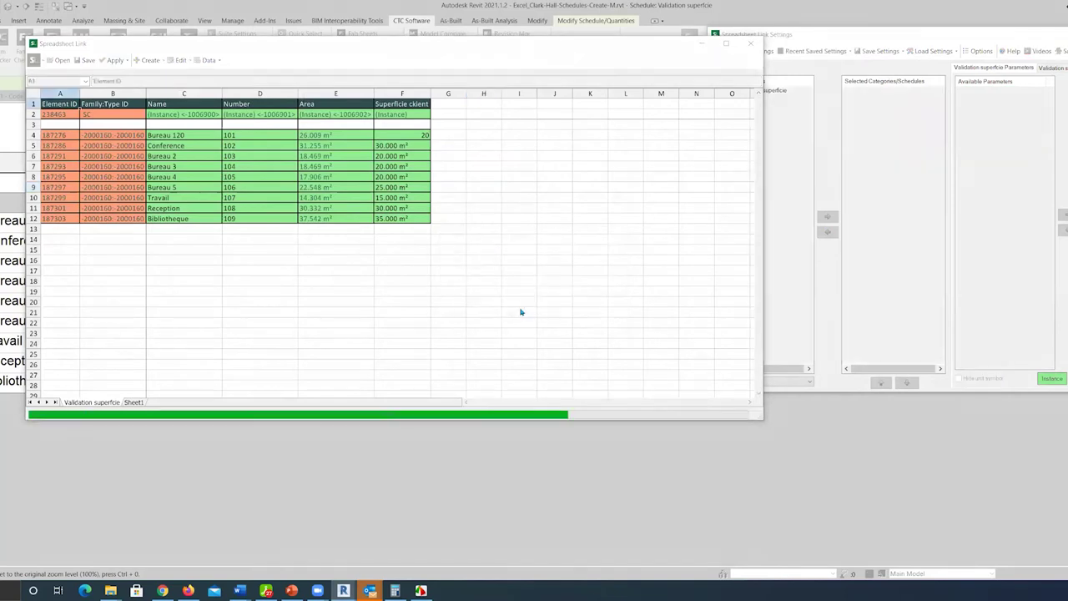
{"action": "left_click", "coordinate": [606, 342]}
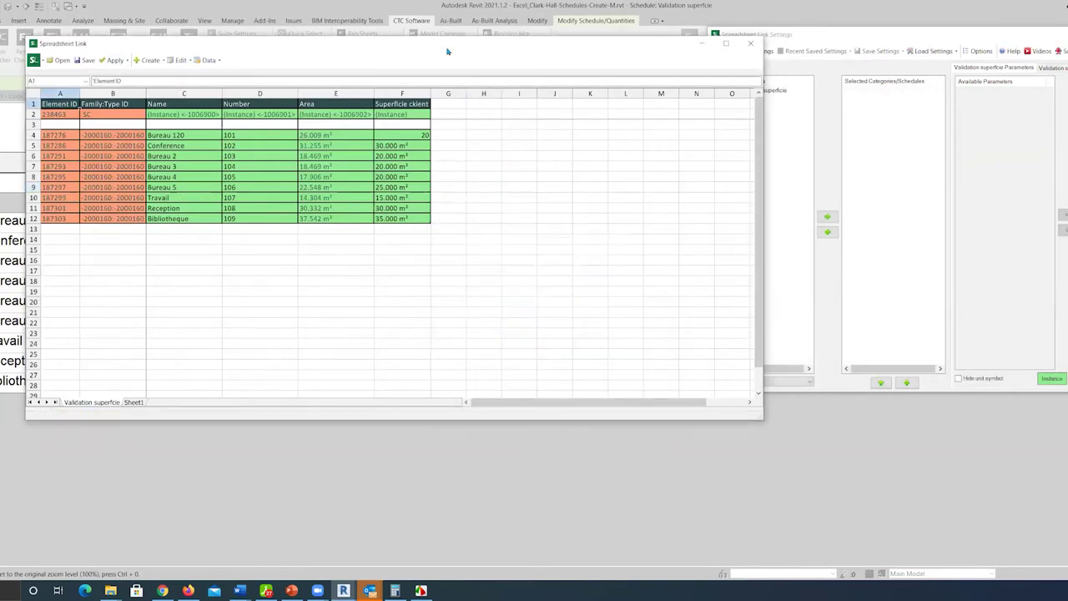
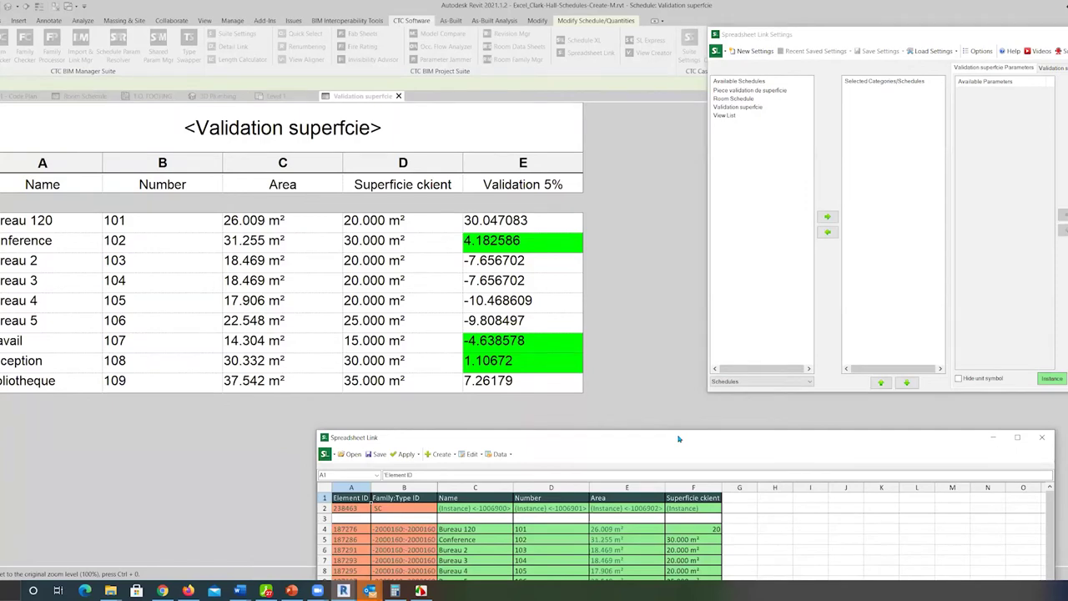
- Move the Spreadsheet Link window beside the Validation superfcie schedule, then close it
{"action": "left_click_drag", "start_coordinate": [679, 438], "coordinate": [669, 204]}
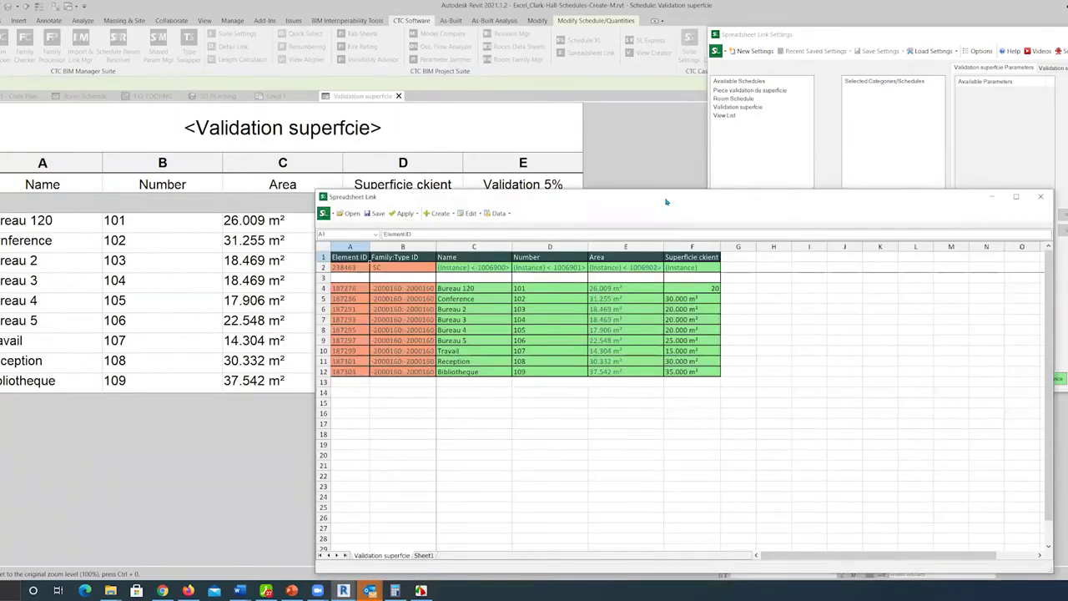
{"action": "left_click_drag", "start_coordinate": [630, 108], "coordinate": [630, 108]}
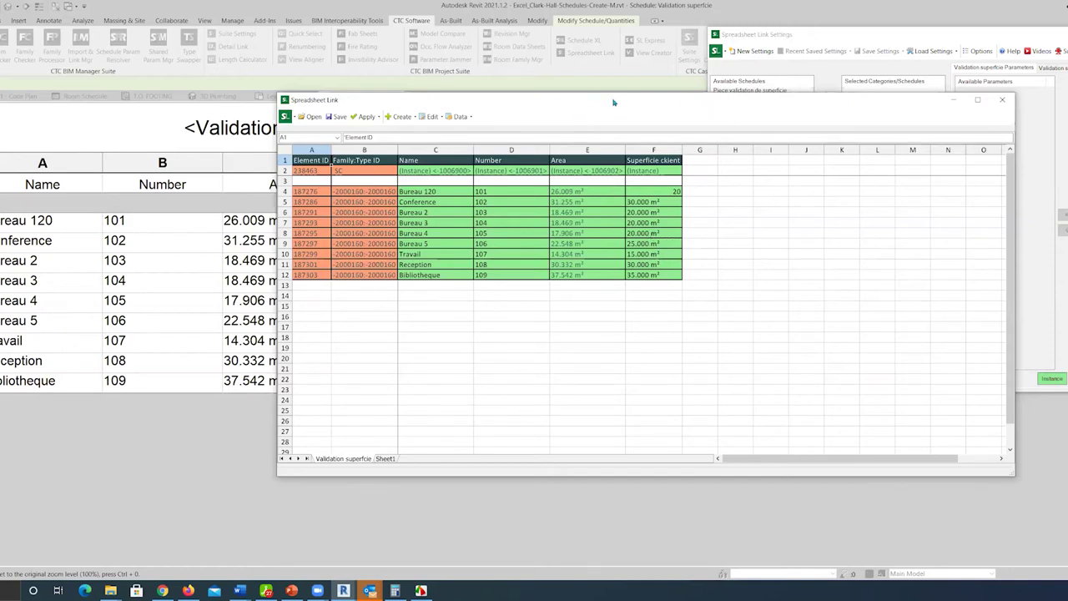
{"action": "left_click_drag", "start_coordinate": [614, 101], "coordinate": [495, 110]}
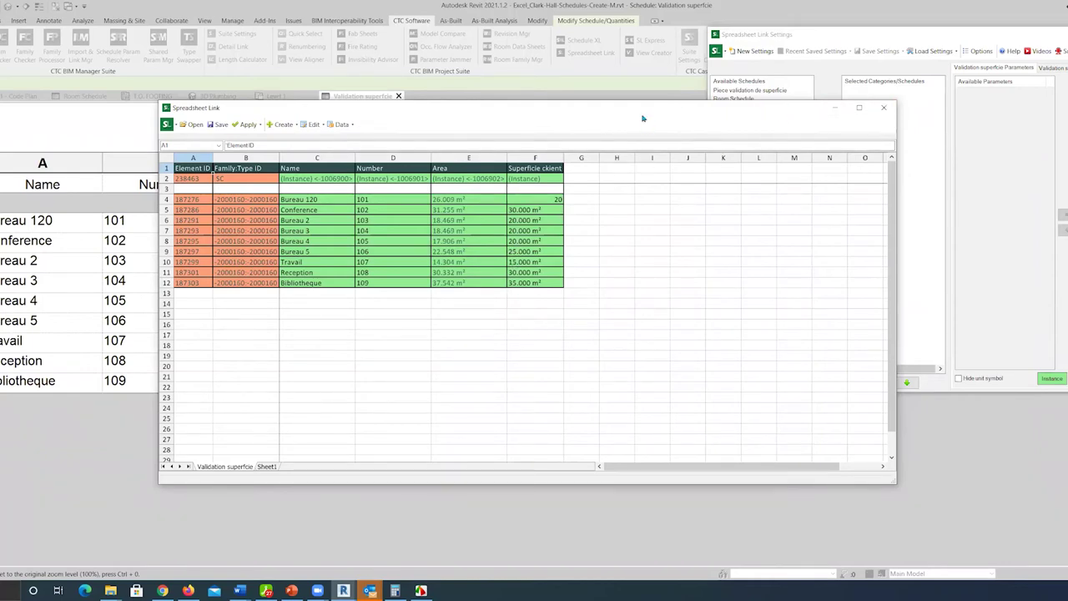
{"action": "mouse_move", "coordinate": [372, 108]}
{"action": "left_mouse_down"}
{"action": "mouse_move", "coordinate": [814, 125]}
{"action": "mouse_move", "coordinate": [364, 121]}
{"action": "left_mouse_up"}
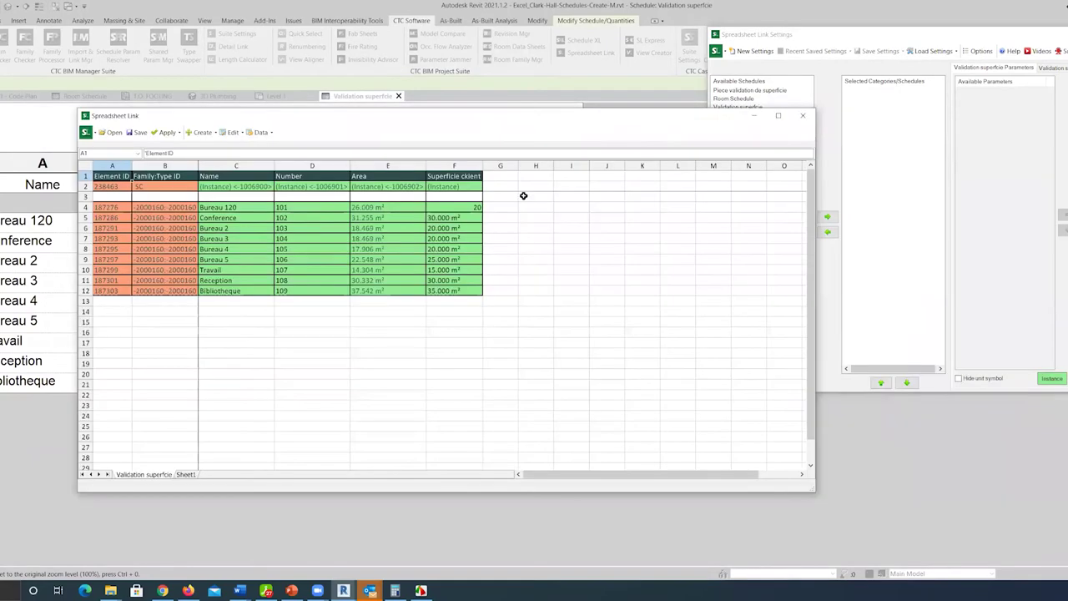
{"action": "left_click", "coordinate": [798, 122]}
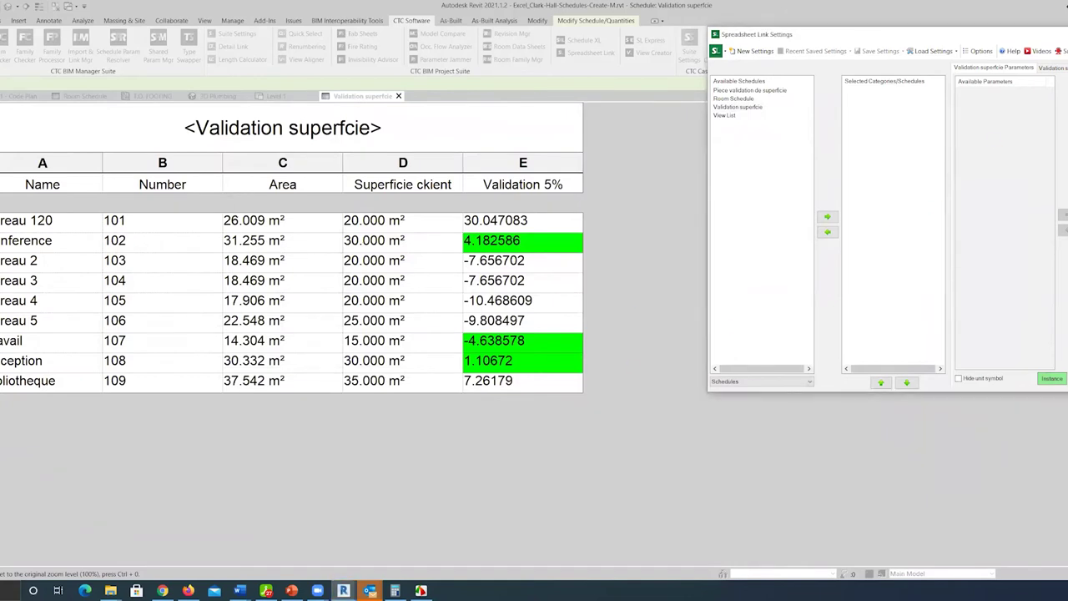
- Create a Number-type parameter 'Validation Excel' in the schedule fields, adding empty column F
{"action": "key", "text": "Escape"}
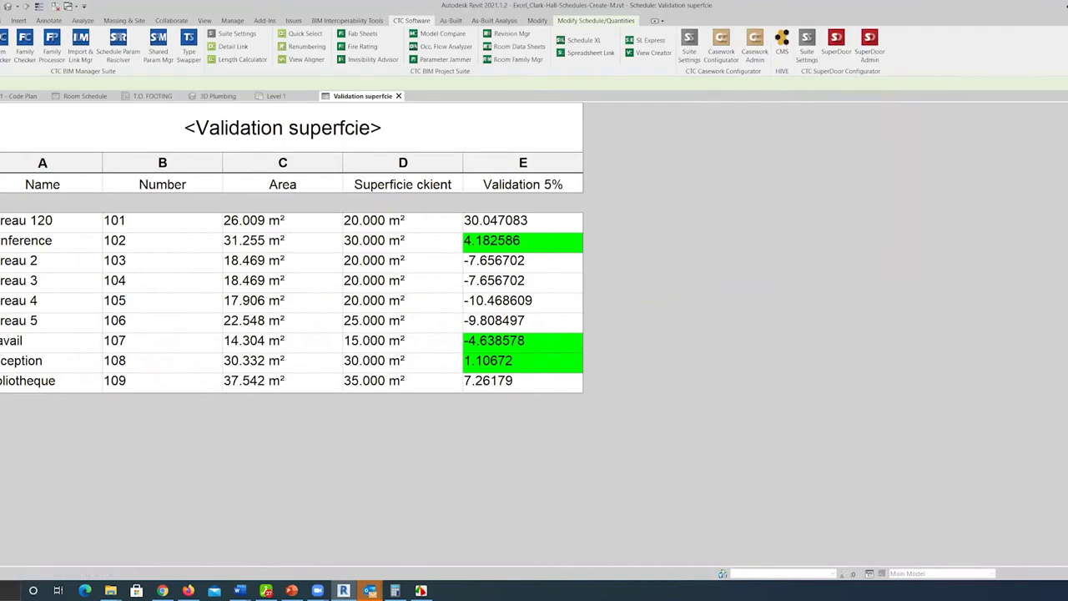
{"action": "left_click", "coordinate": [8, 204]}
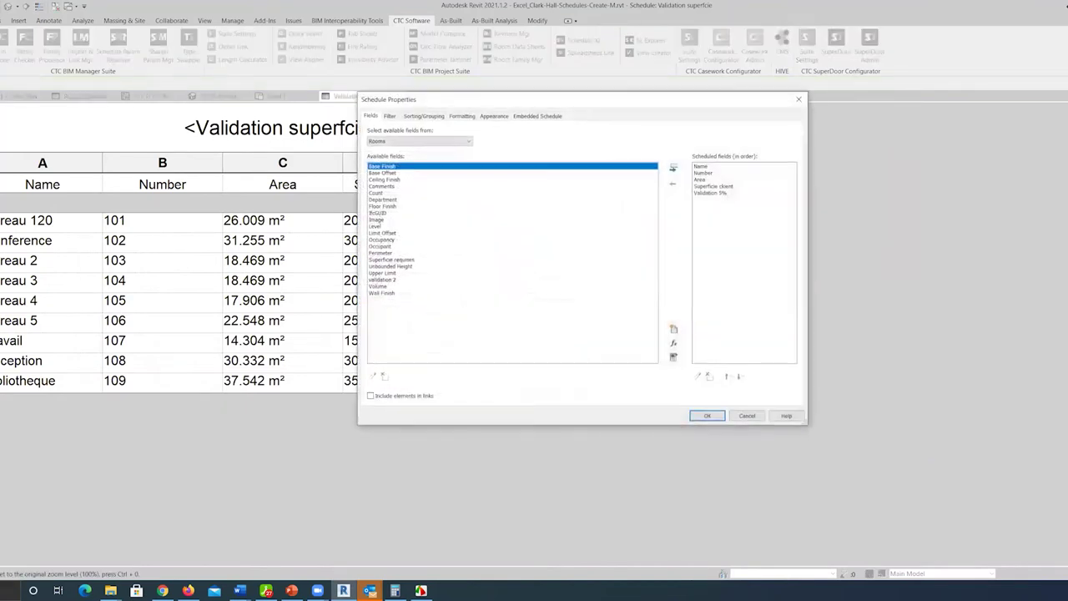
{"action": "left_click", "coordinate": [673, 329]}
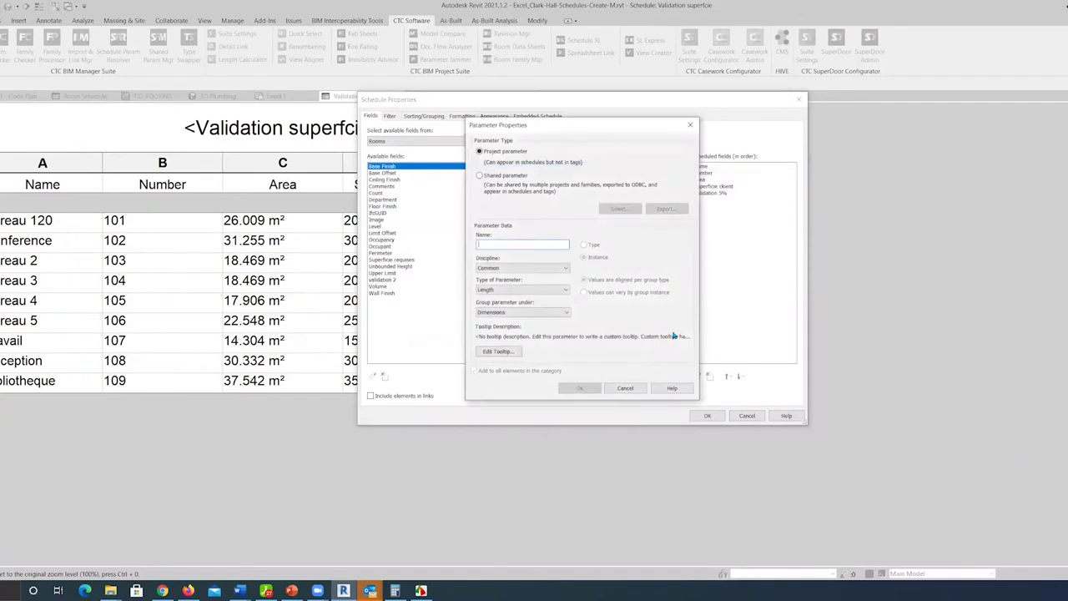
{"action": "type", "text": "Validation Excel"}
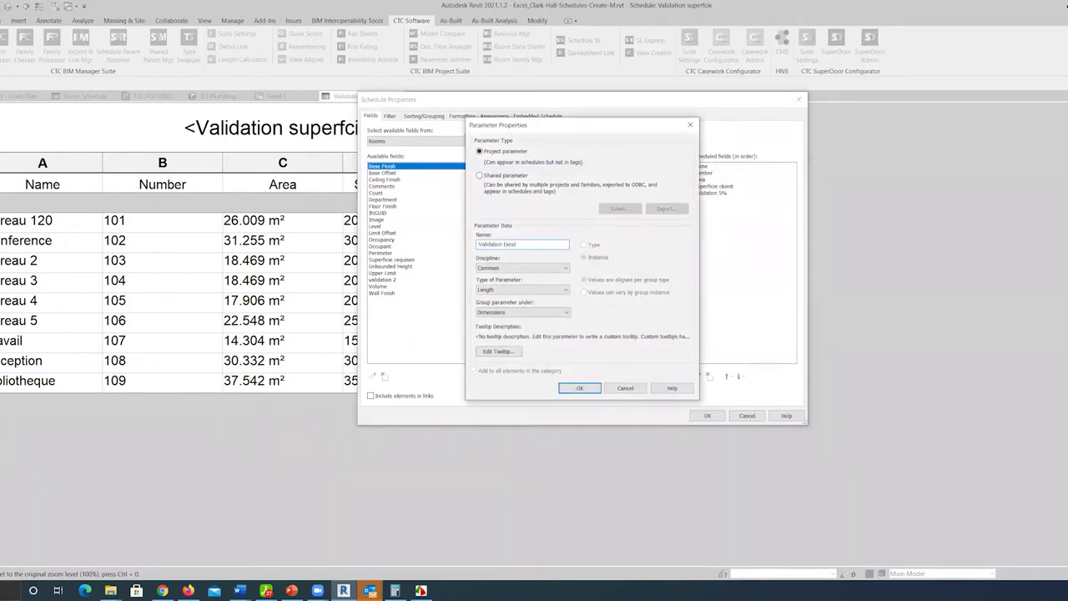
{"action": "left_click", "coordinate": [538, 289]}
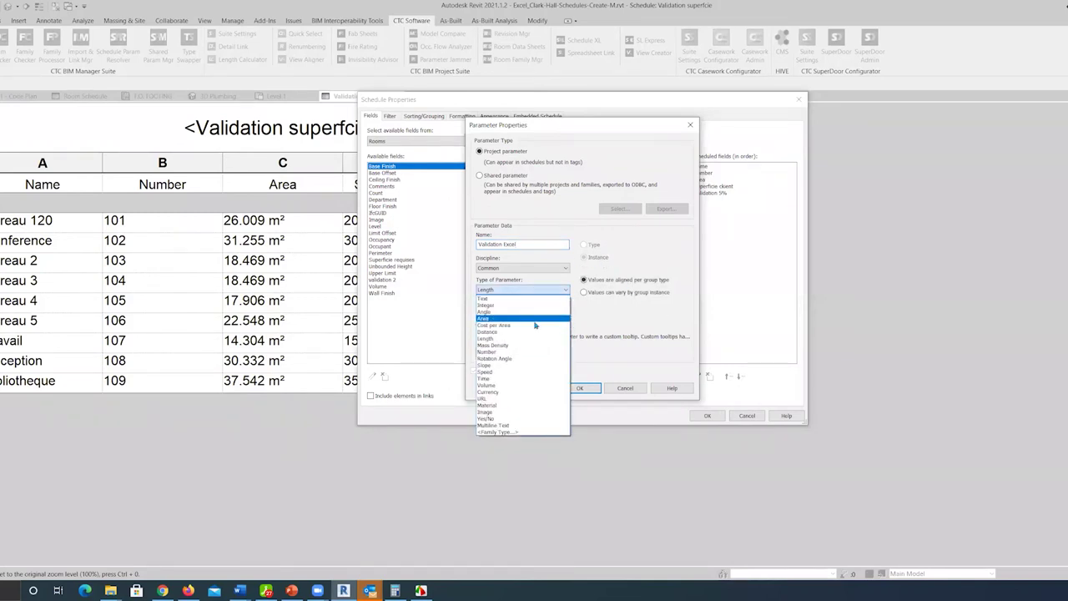
{"action": "left_click", "coordinate": [524, 351]}
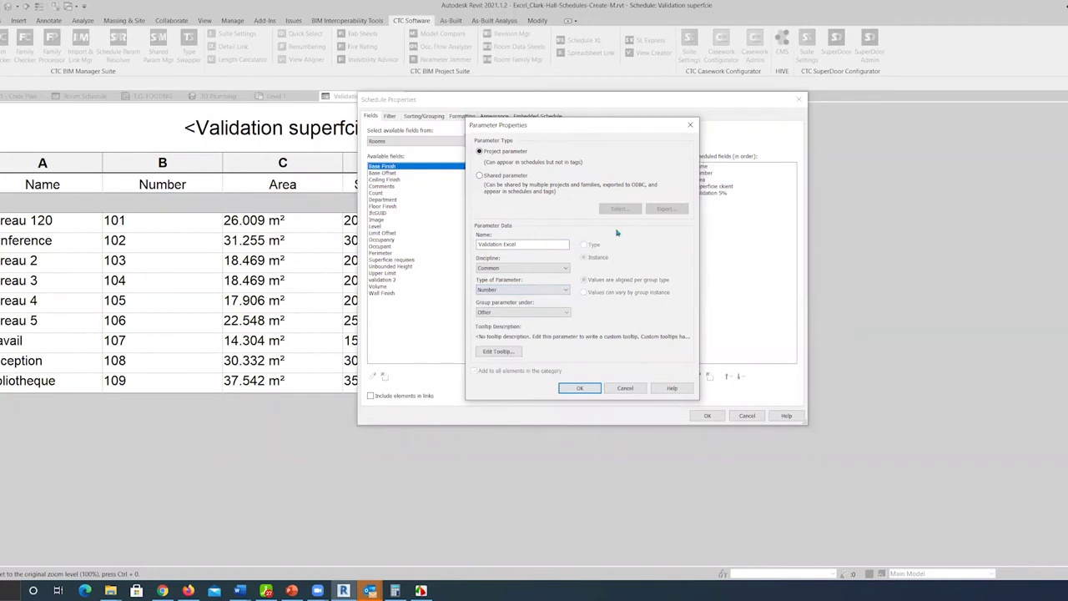
{"action": "left_click", "coordinate": [578, 388]}
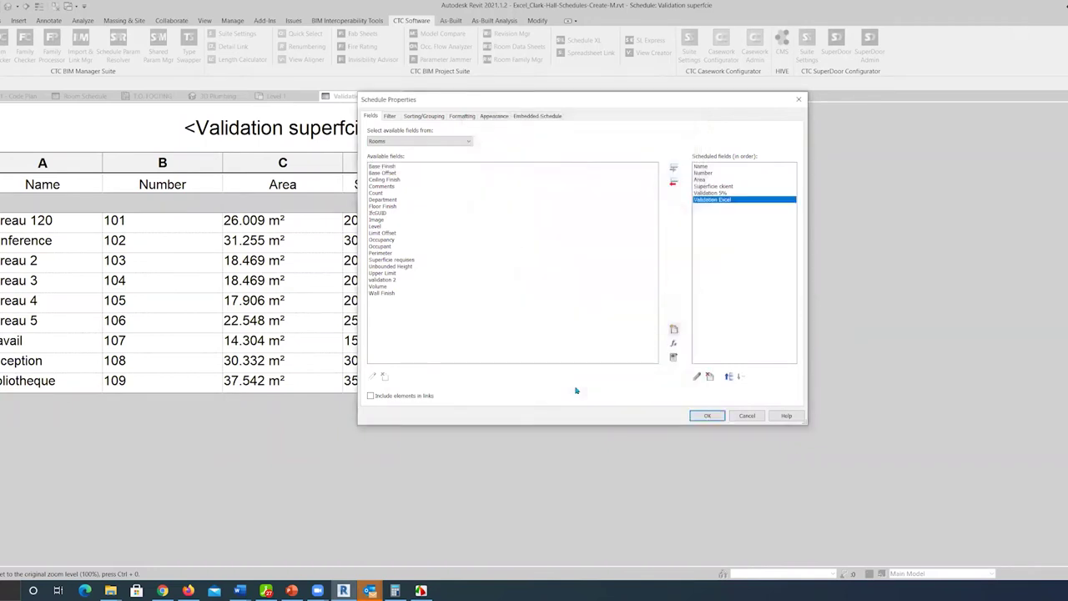
{"action": "left_click", "coordinate": [704, 414]}
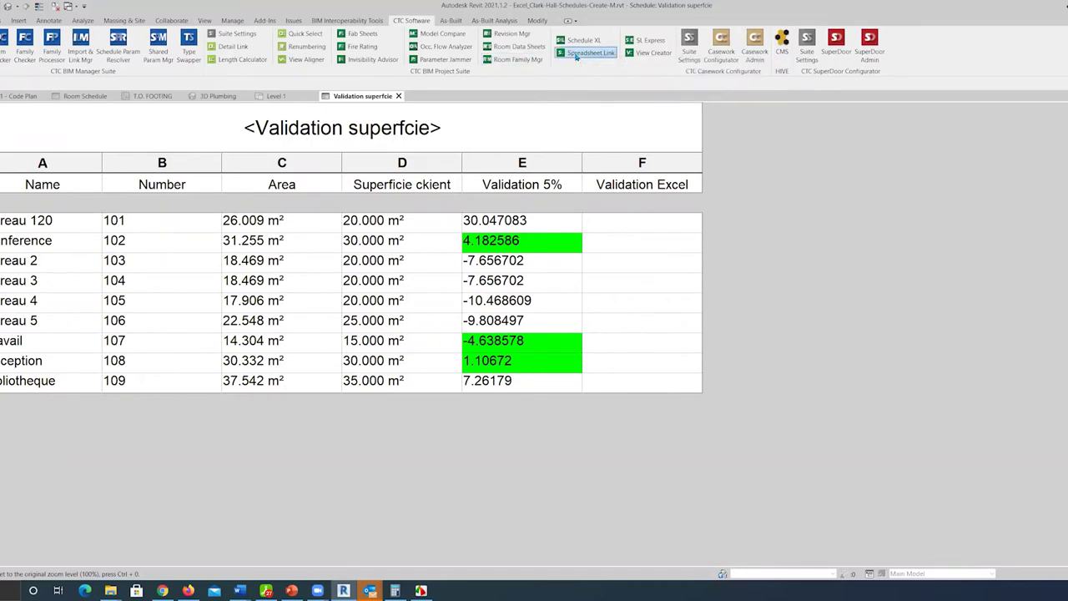
- Open Spreadsheet Link and add Validation superfcie from the Schedules list instead of Categories
{"action": "left_click", "coordinate": [576, 55]}
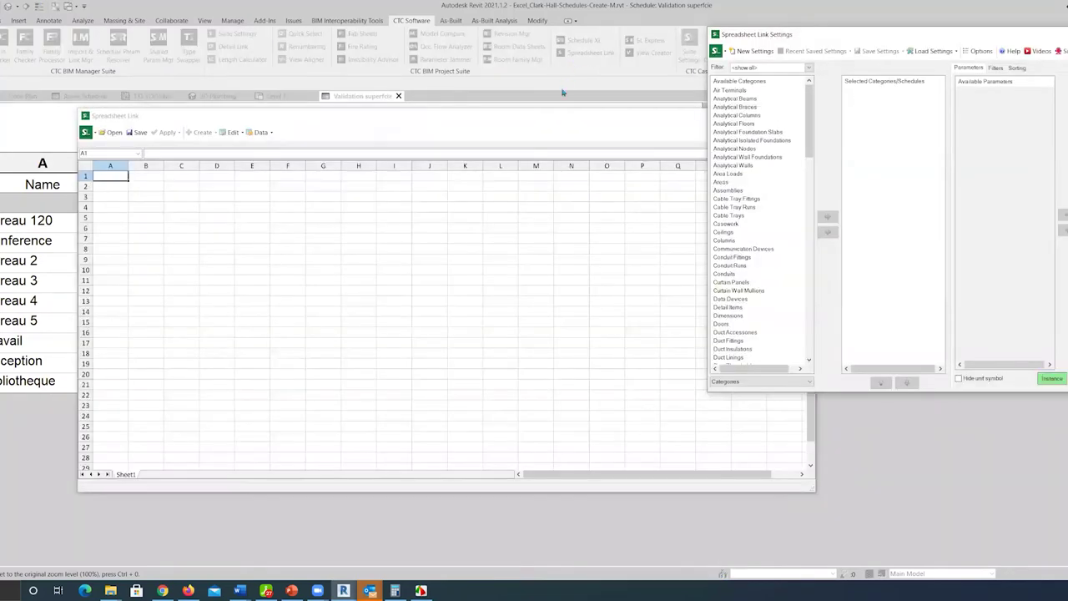
{"action": "left_click_drag", "start_coordinate": [480, 116], "coordinate": [327, 72]}
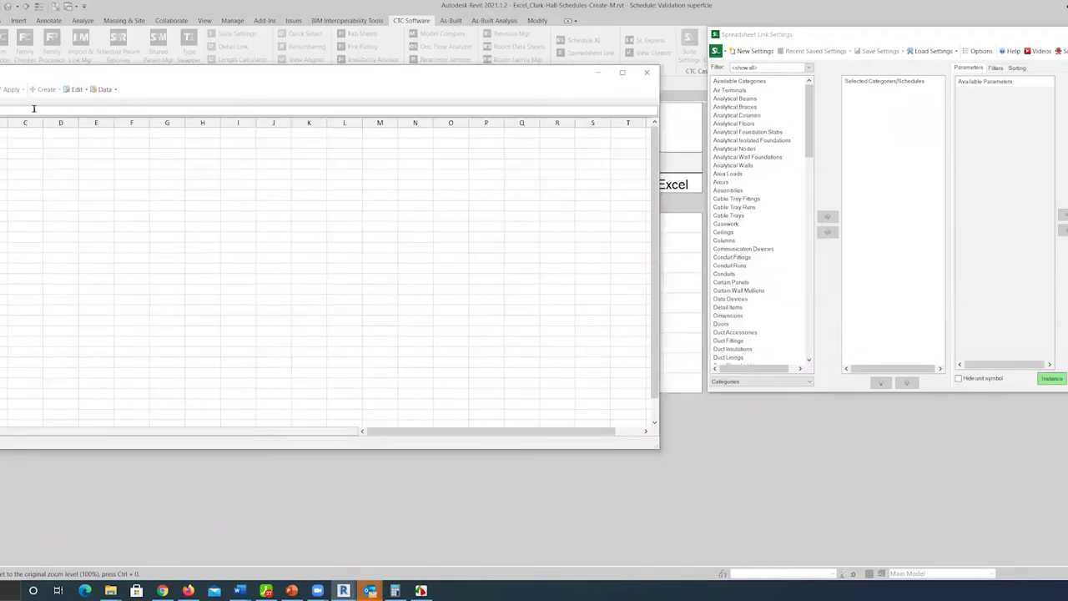
{"action": "left_click", "coordinate": [809, 381]}
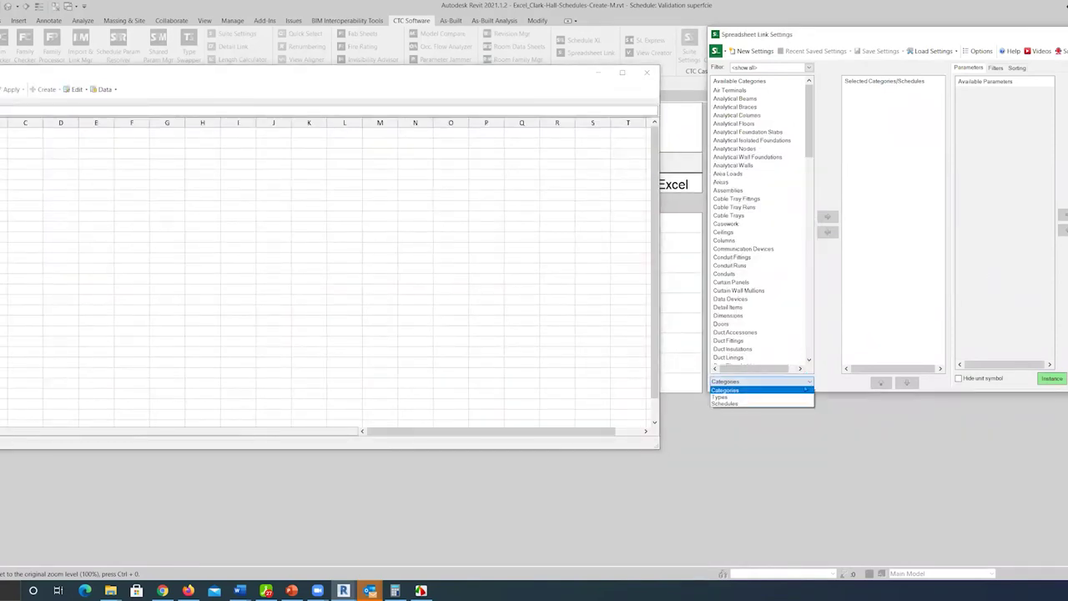
{"action": "left_click", "coordinate": [770, 403]}
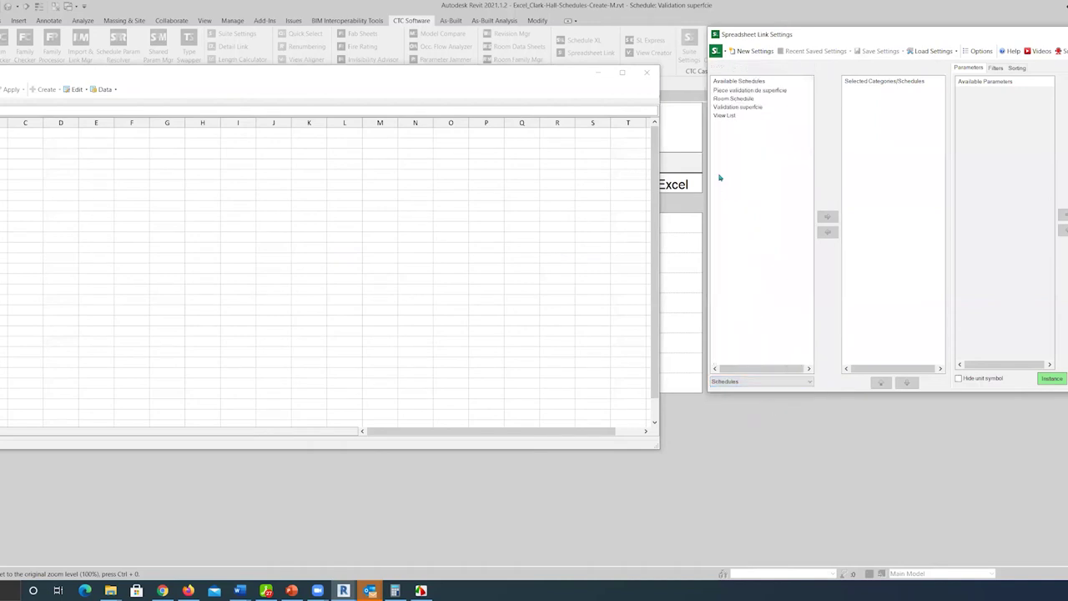
{"action": "left_click", "coordinate": [738, 107]}
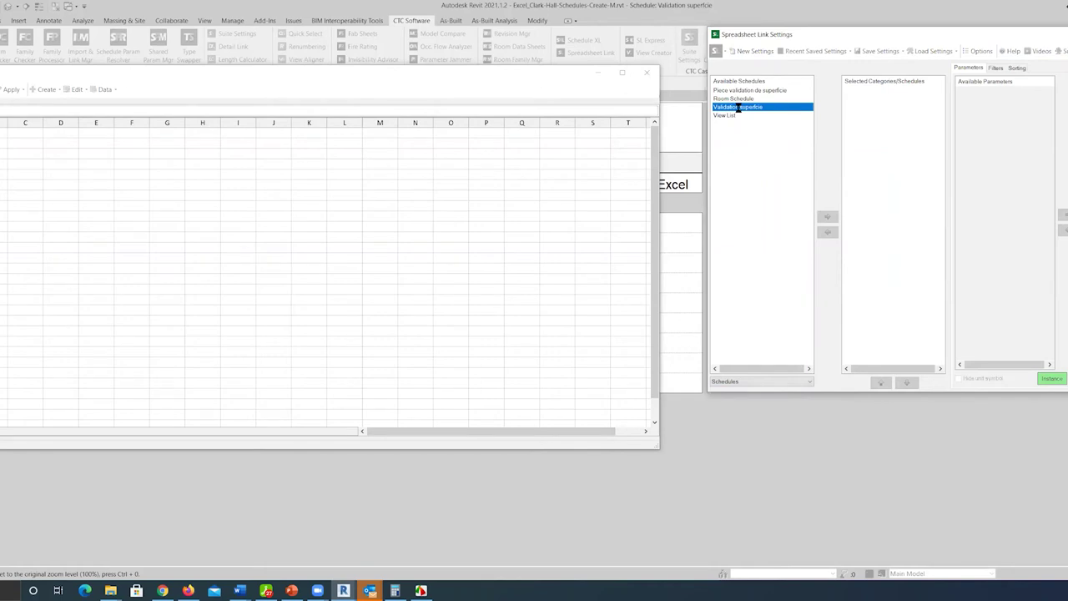
{"action": "double_click", "coordinate": [739, 107]}
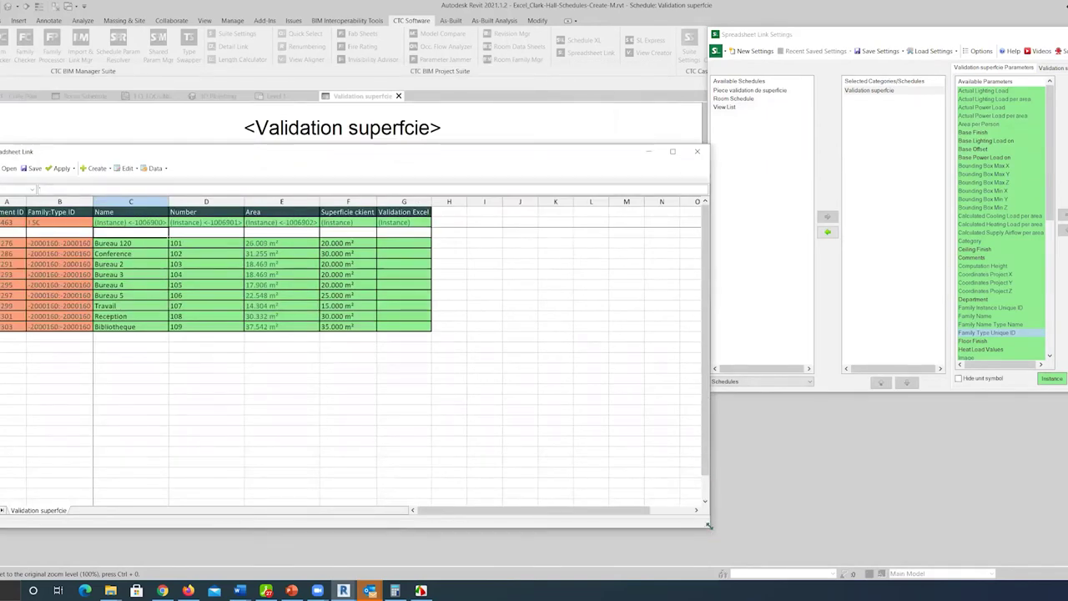
- Enlarge the spreadsheet and begin G4's formula with Bureau 120's area minus client area
{"action": "left_click_drag", "start_coordinate": [708, 525], "coordinate": [813, 576]}
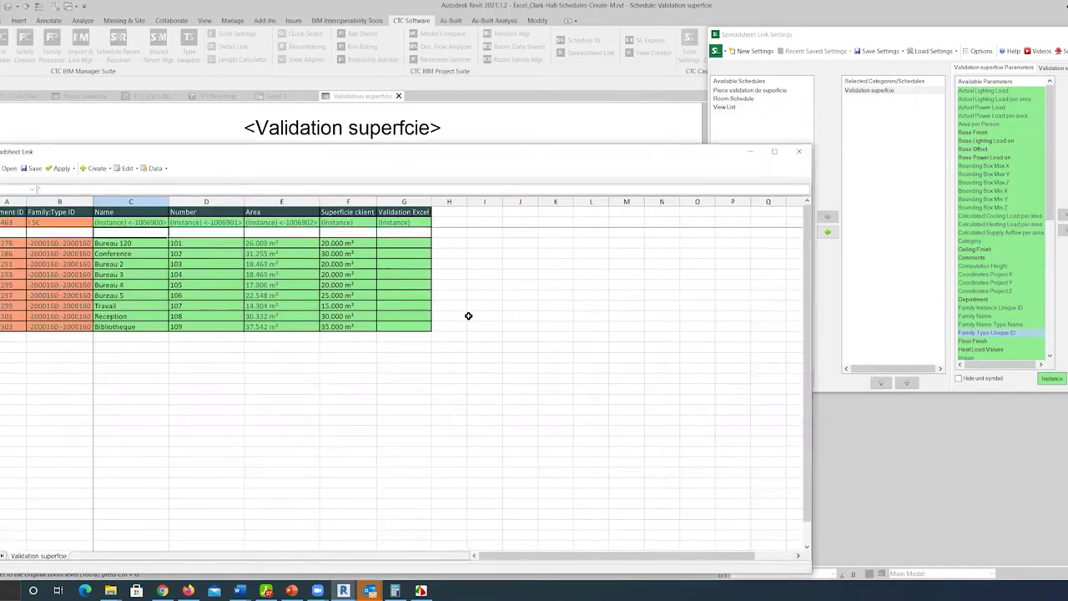
{"action": "left_click", "coordinate": [413, 241]}
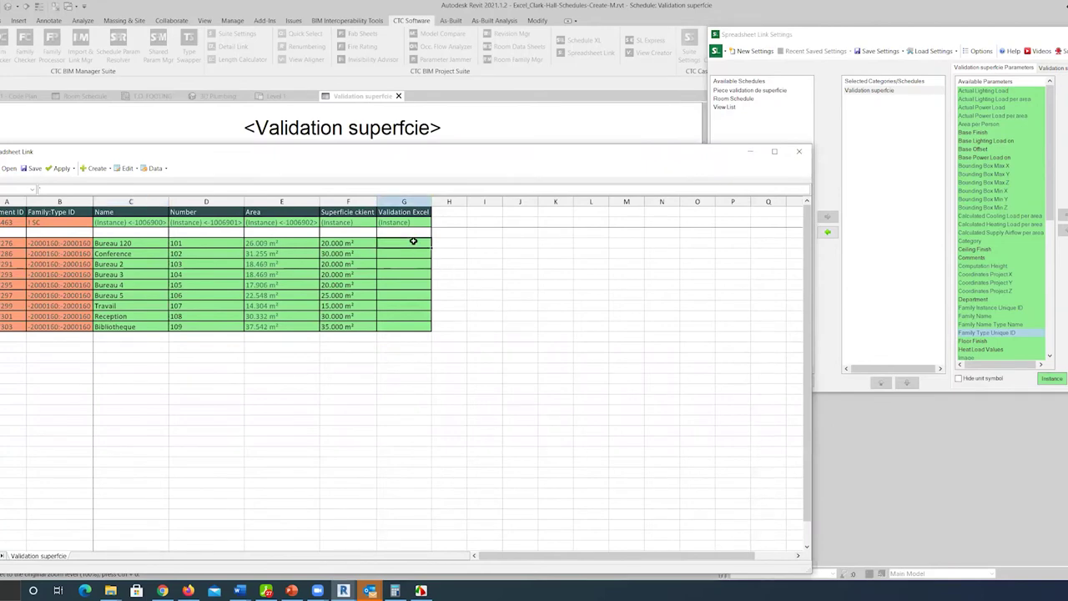
{"action": "type", "text": "="}
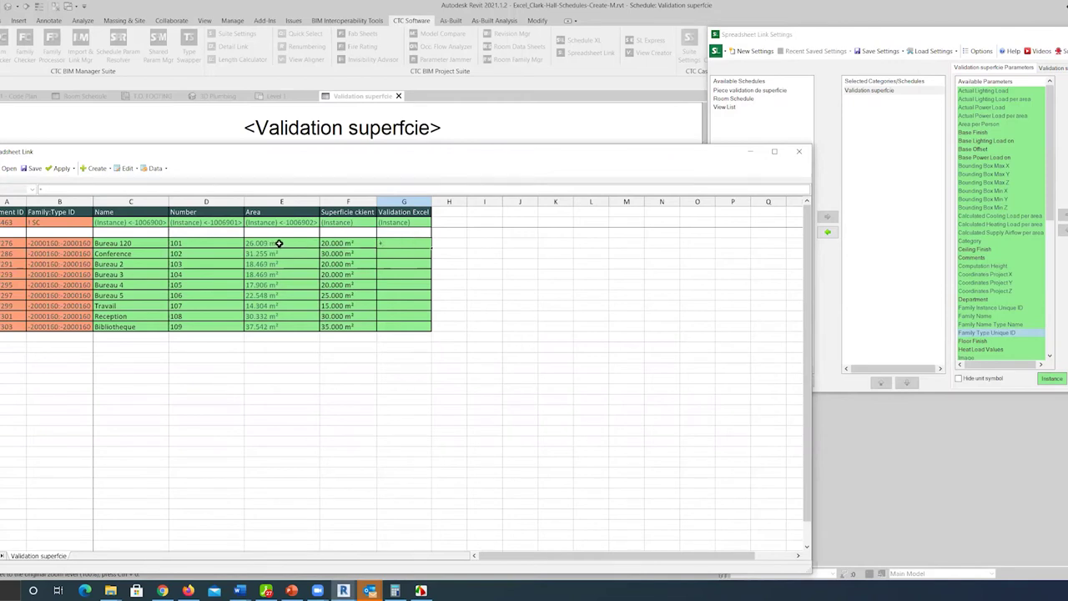
{"action": "left_click", "coordinate": [278, 243]}
{"action": "type", "text": "-"}
{"action": "left_click", "coordinate": [348, 244]}
{"action": "type", "text": ")"}
{"action": "left_click", "coordinate": [349, 243]}
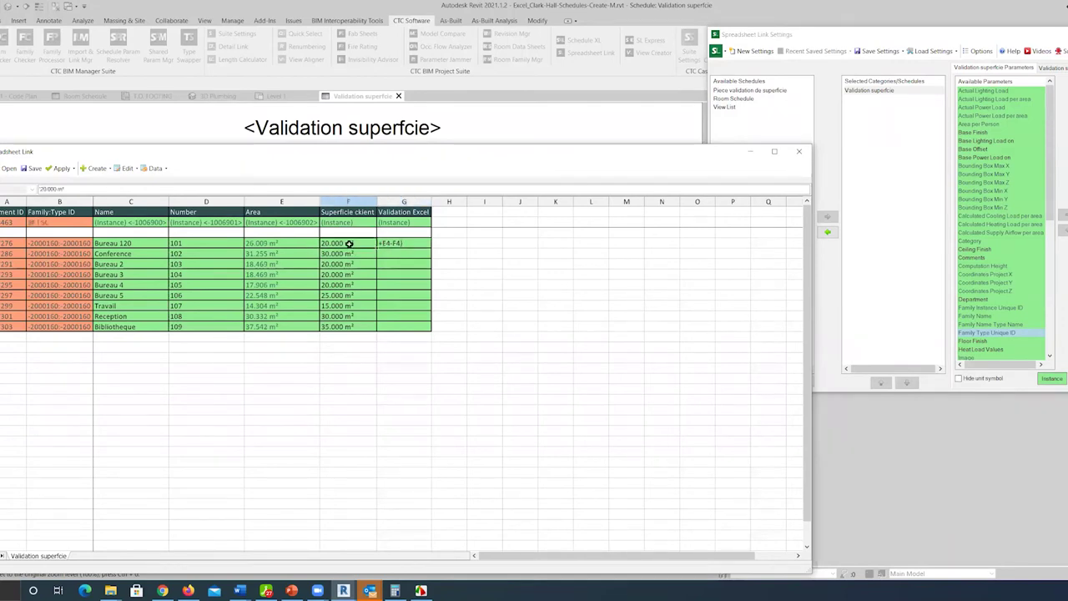
- Complete G4 as =(E4-F4)*100/F4 and commit it, producing #VALUE! results
{"action": "left_click", "coordinate": [413, 243]}
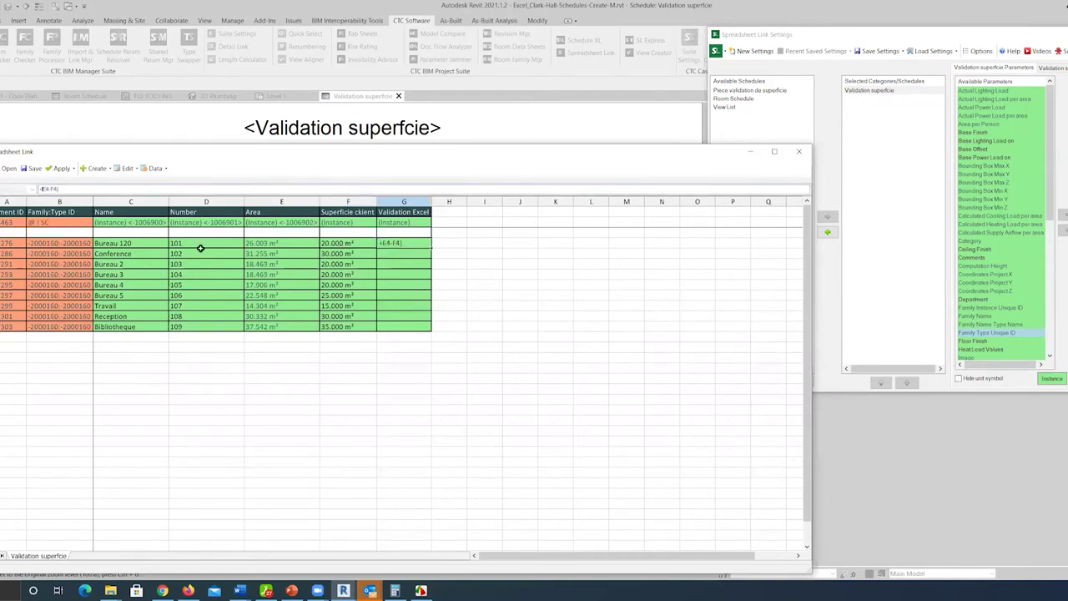
{"action": "left_click", "coordinate": [42, 189]}
{"action": "type", "text": "("}
{"action": "left_click", "coordinate": [348, 243]}
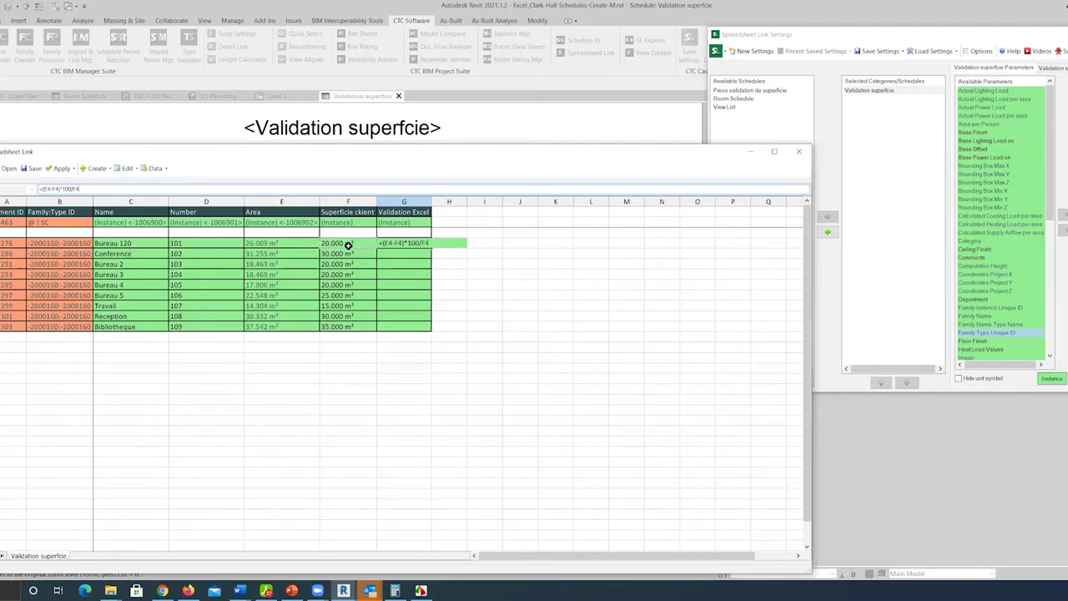
{"action": "key", "text": "Return"}
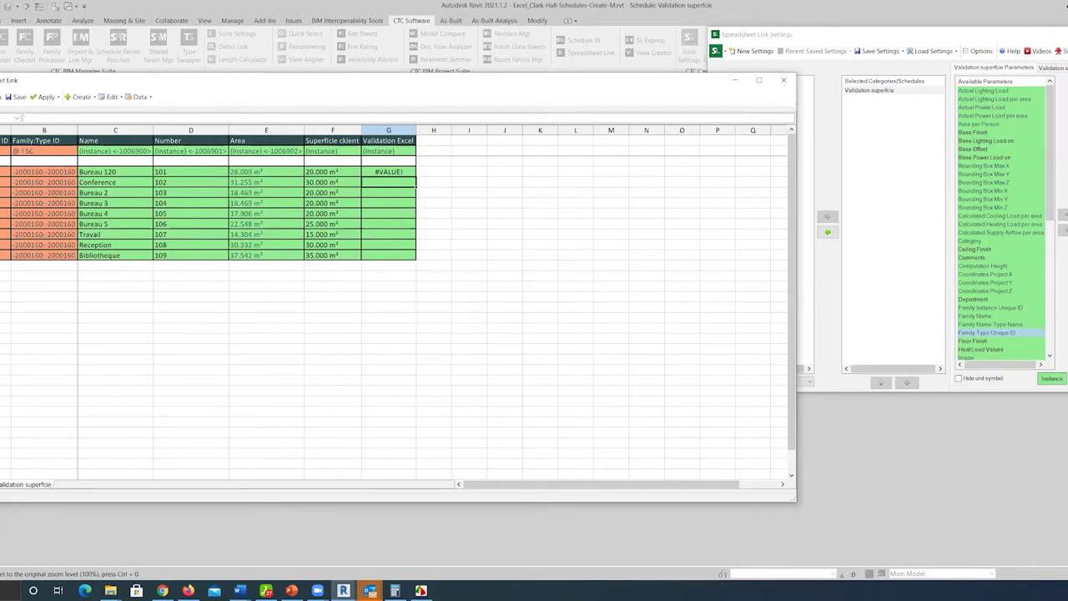
{"action": "left_click", "coordinate": [835, 34]}
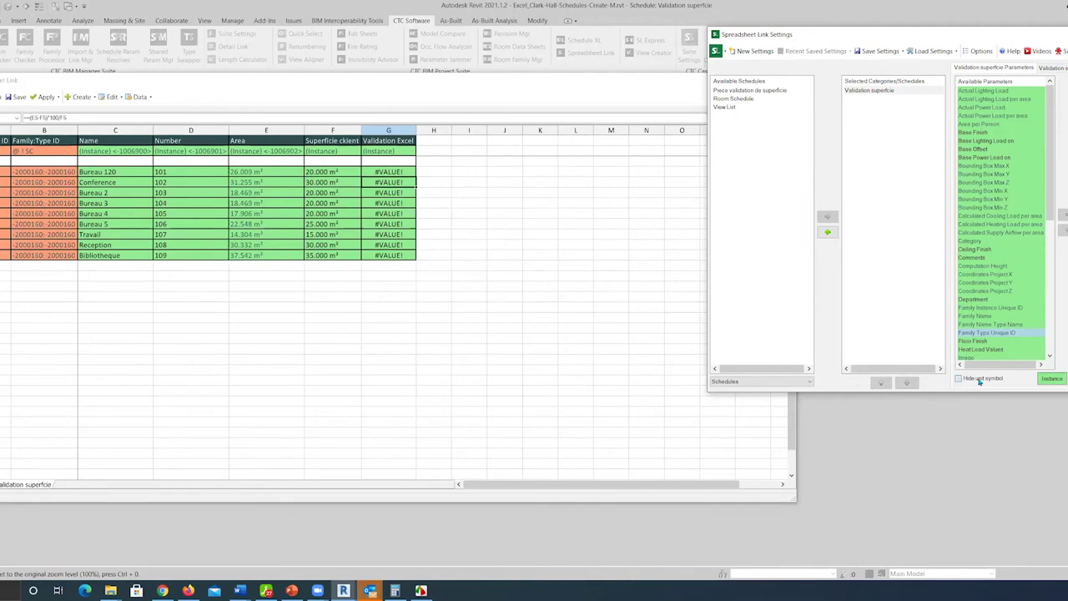
- Hide unit symbols and enter =(F4-E4)*100/F4 in G4 for Bureau 120
{"action": "left_click", "coordinate": [980, 380]}
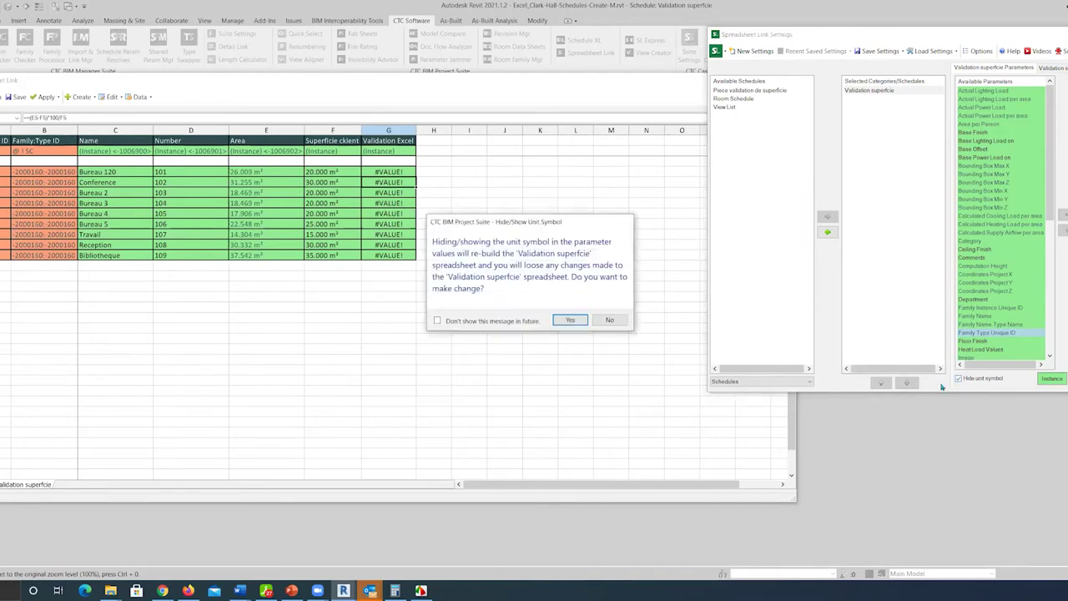
{"action": "left_click", "coordinate": [570, 321]}
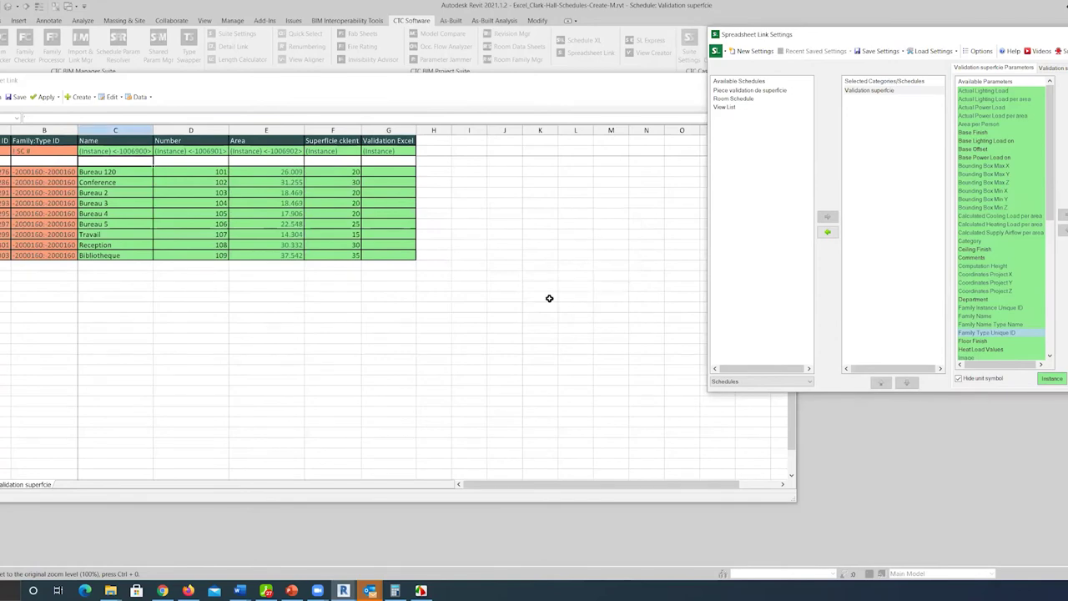
{"action": "left_click", "coordinate": [400, 169]}
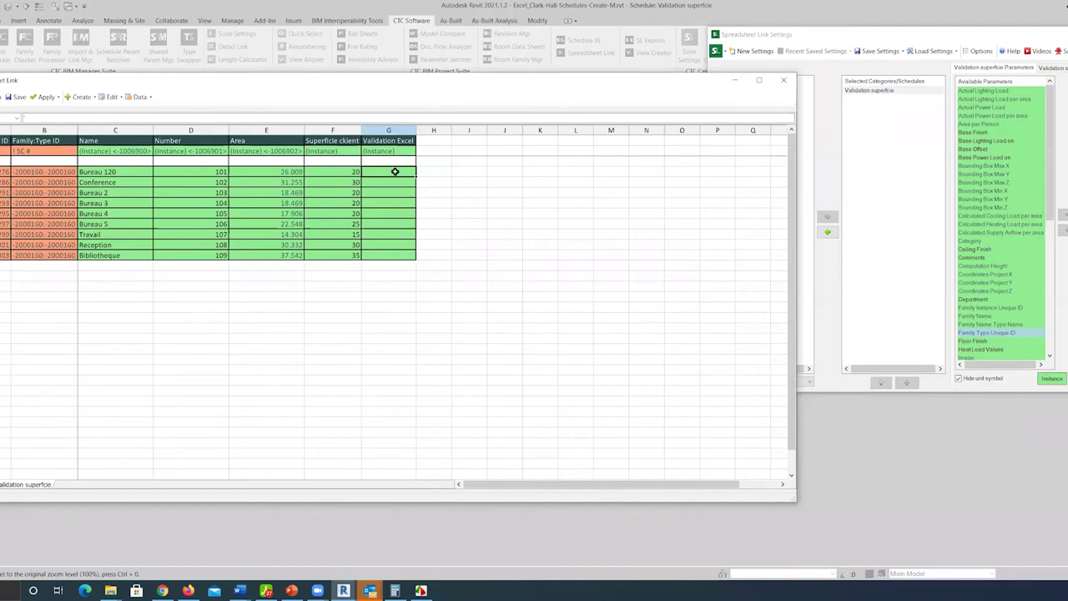
{"action": "type", "text": "+"}
{"action": "type", "text": "("}
{"action": "left_click", "coordinate": [341, 172]}
{"action": "type", "text": "-"}
{"action": "left_click", "coordinate": [290, 172]}
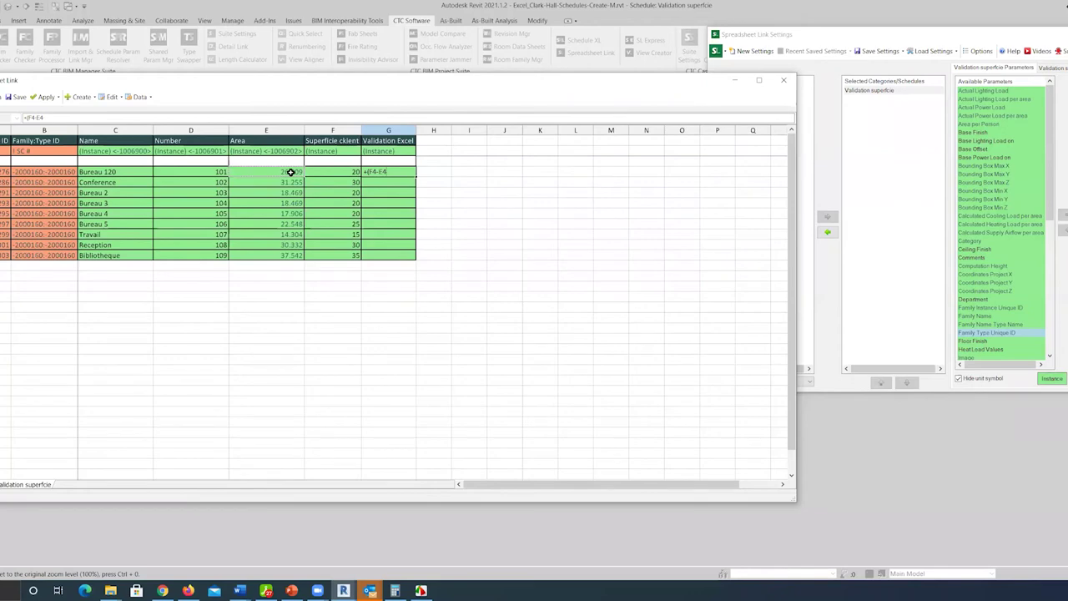
{"action": "type", "text": ")*100"}
{"action": "type", "text": "/"}
{"action": "left_click", "coordinate": [337, 173]}
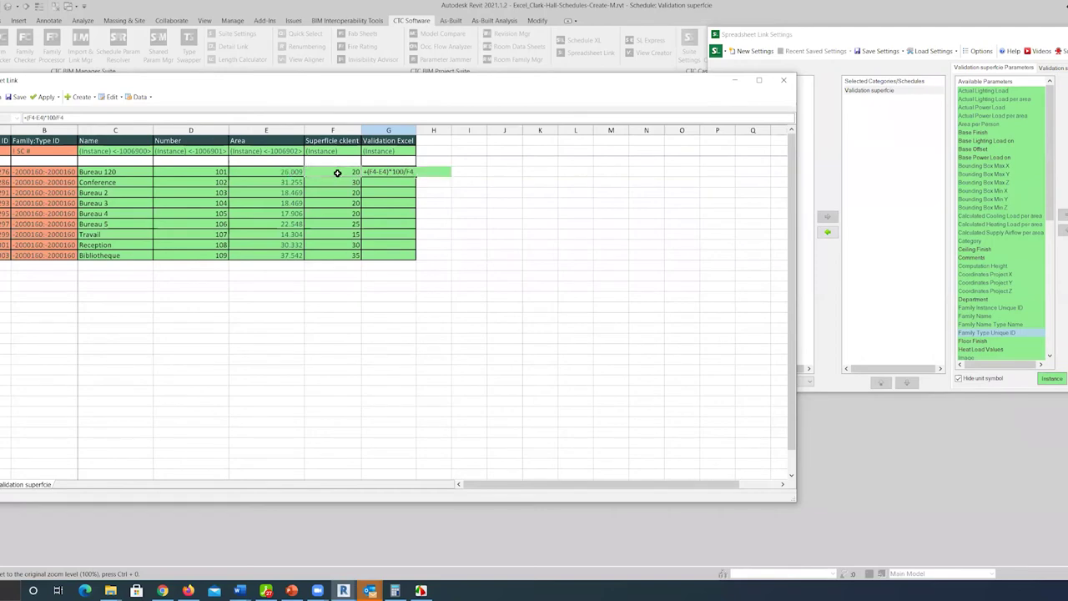
{"action": "key", "text": "Return"}
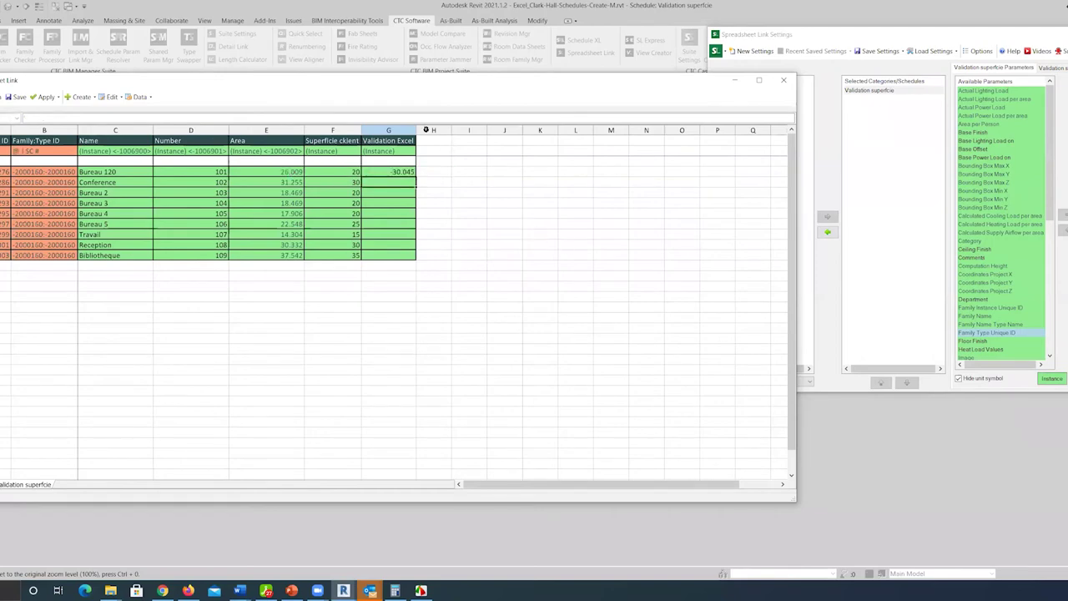
- Fill the G4 formula down through every room row to row 12
{"action": "left_click", "coordinate": [407, 172]}
{"action": "left_click_drag", "start_coordinate": [414, 173], "coordinate": [410, 257]}
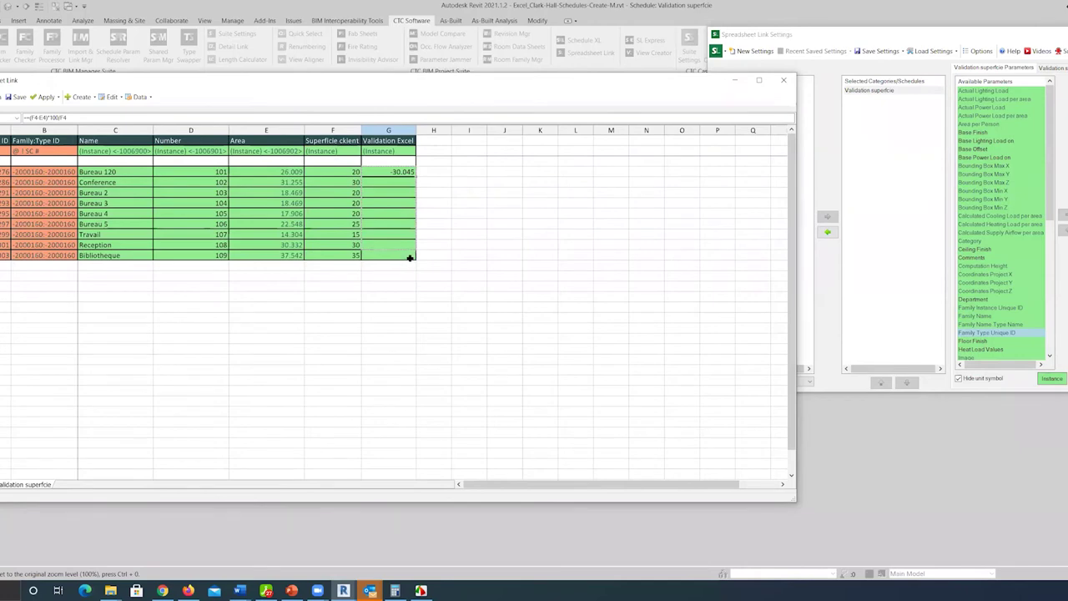
{"action": "left_click_drag", "start_coordinate": [409, 257], "coordinate": [410, 257]}
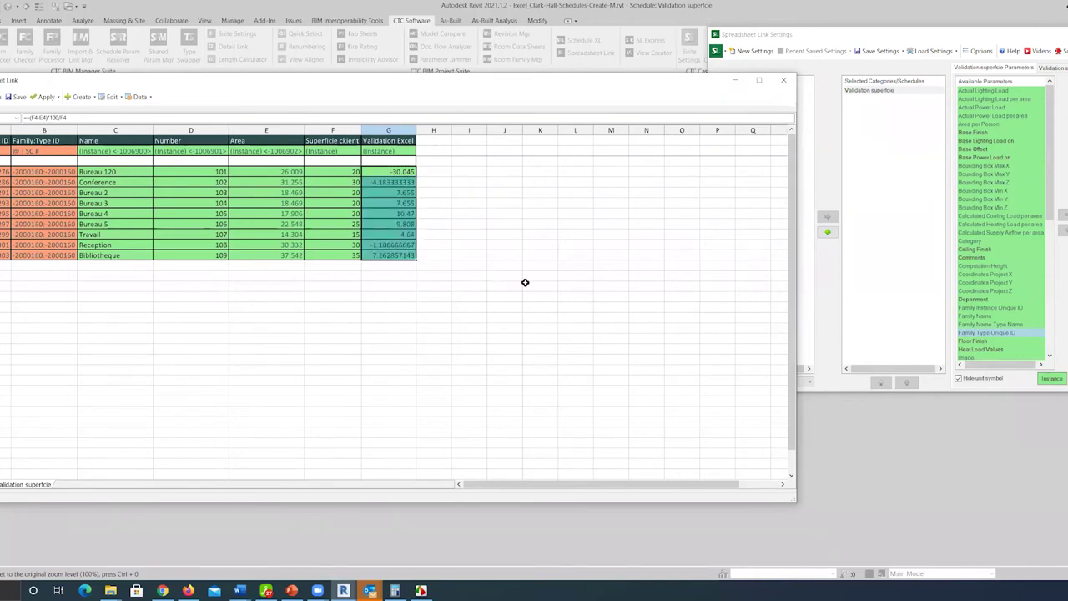
{"action": "left_click", "coordinate": [511, 241]}
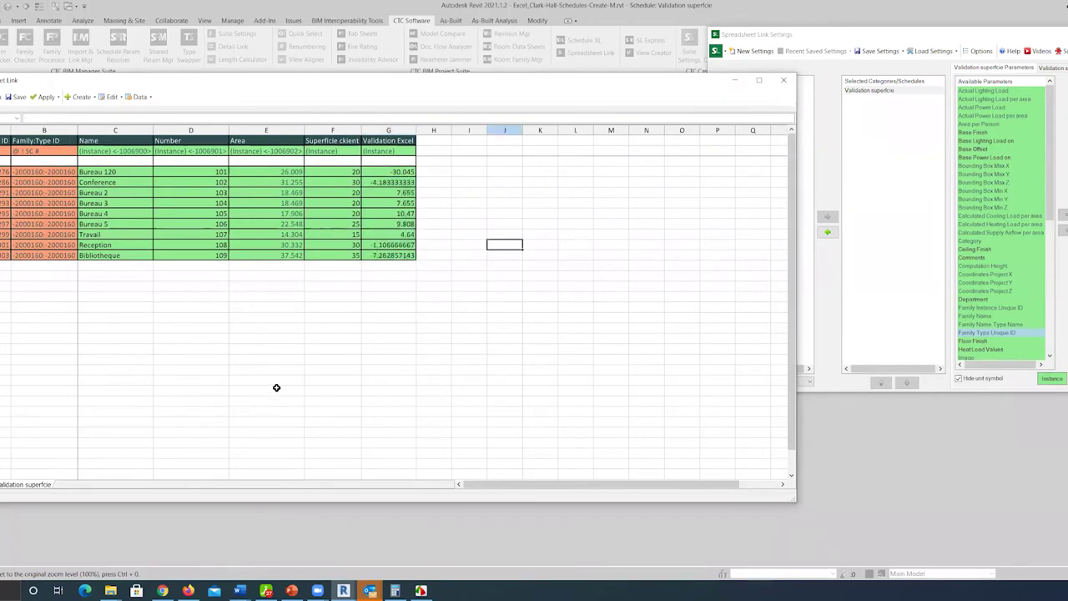
- Apply the active worksheet's values to Revit, then close the spreadsheet window
{"action": "left_click", "coordinate": [55, 100]}
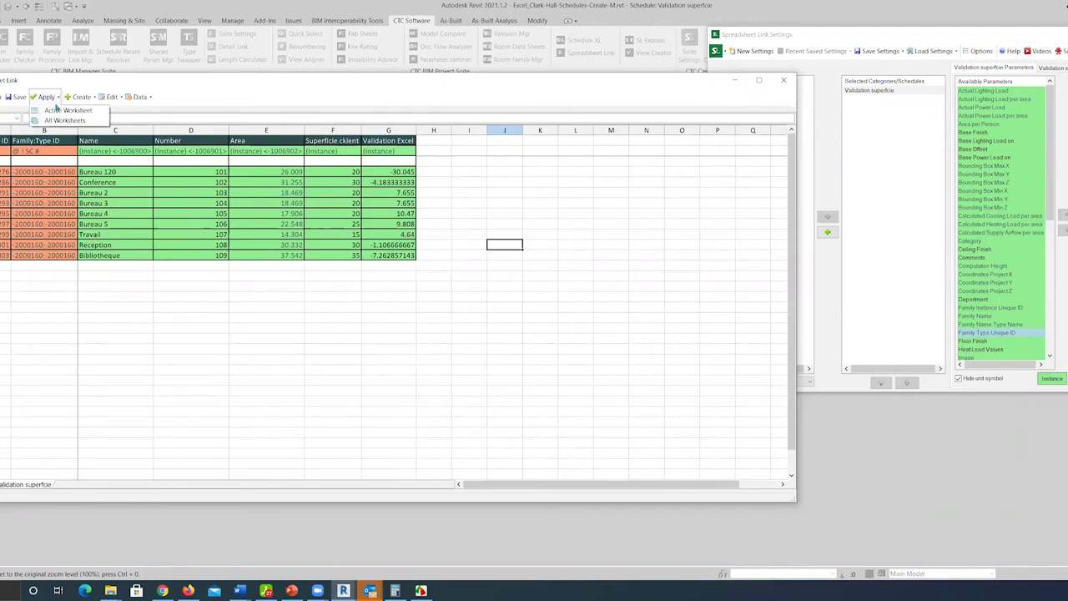
{"action": "left_click", "coordinate": [65, 111]}
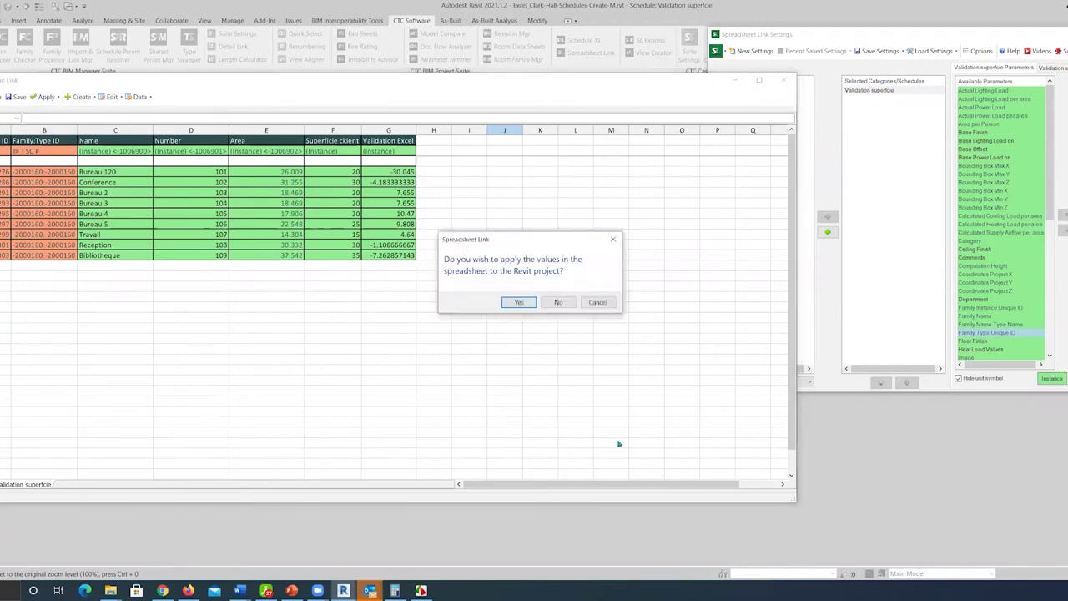
{"action": "left_click", "coordinate": [521, 302]}
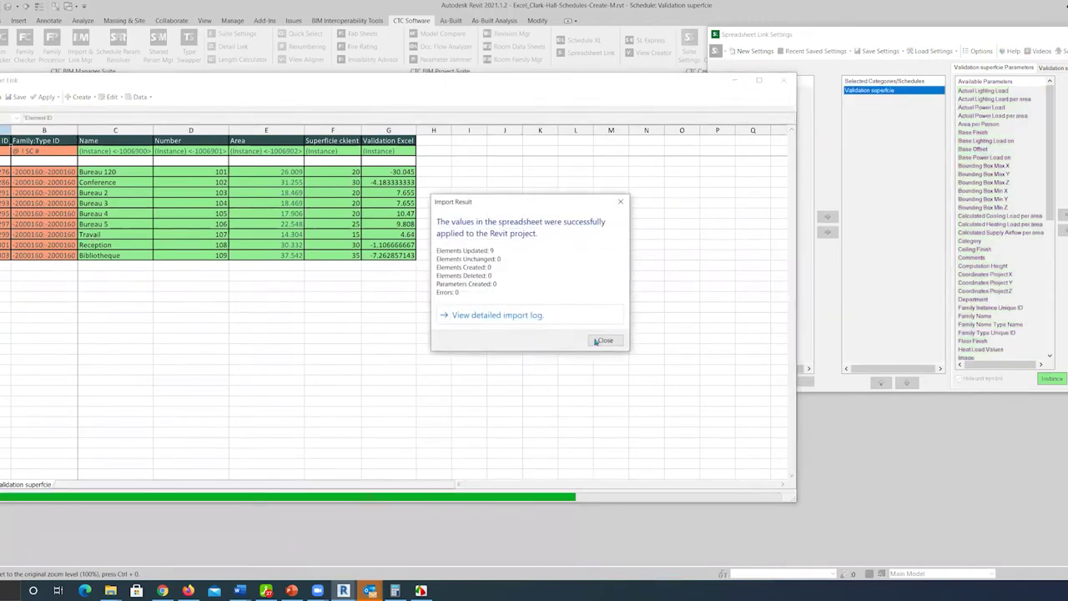
{"action": "left_click", "coordinate": [601, 341]}
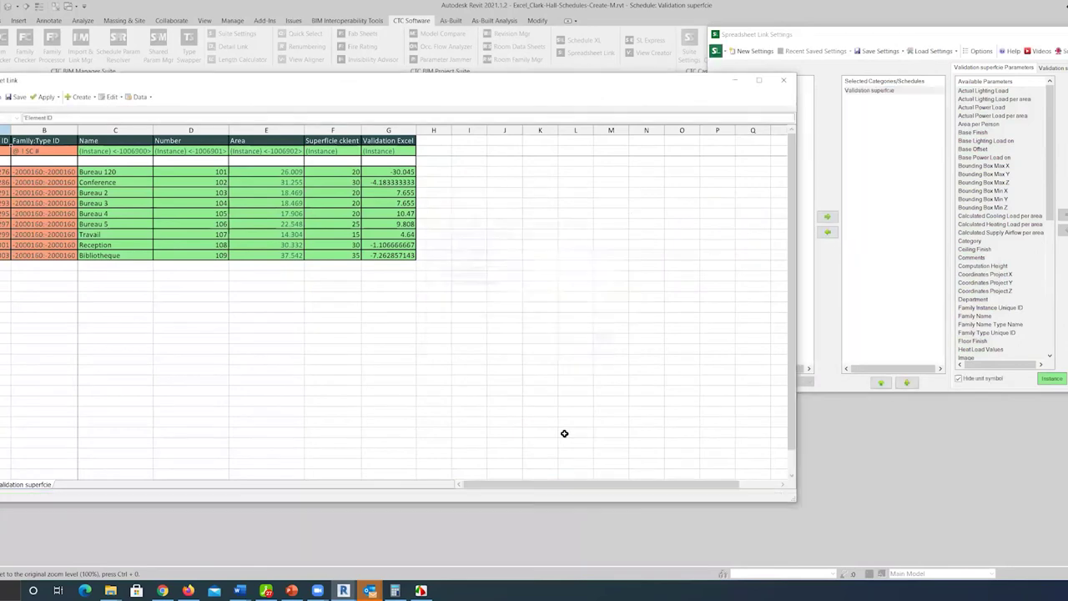
{"action": "left_click", "coordinate": [783, 82]}
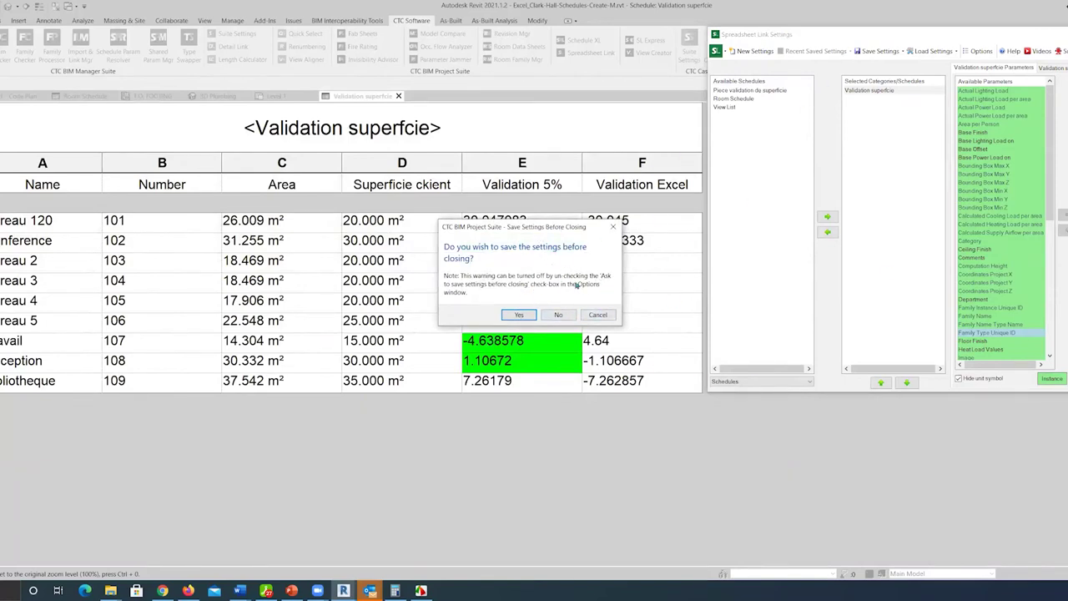
{"action": "left_click", "coordinate": [603, 315]}
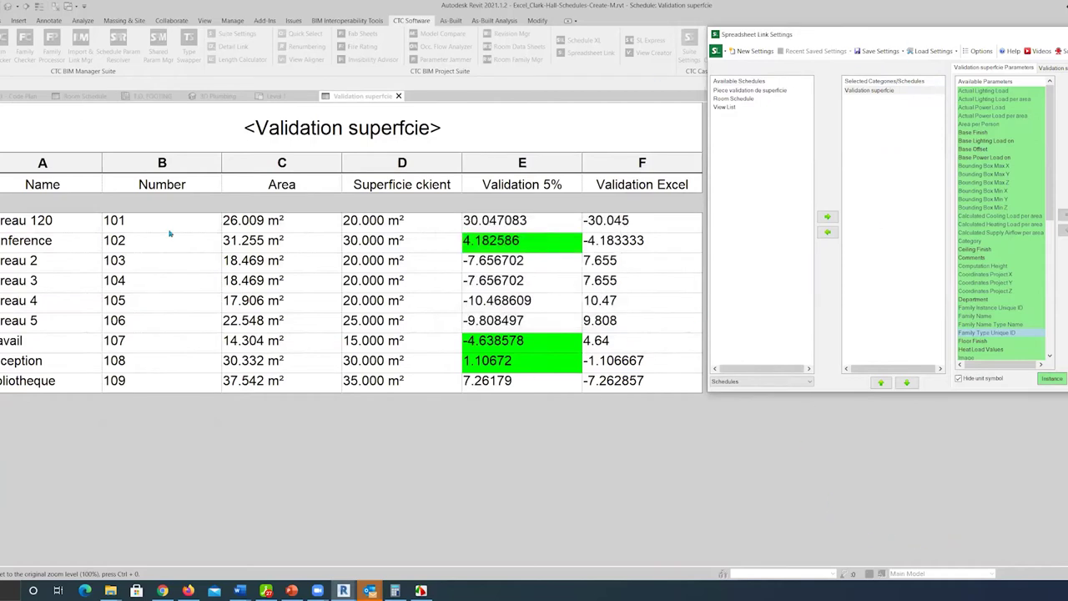
{"action": "left_click", "coordinate": [903, 52]}
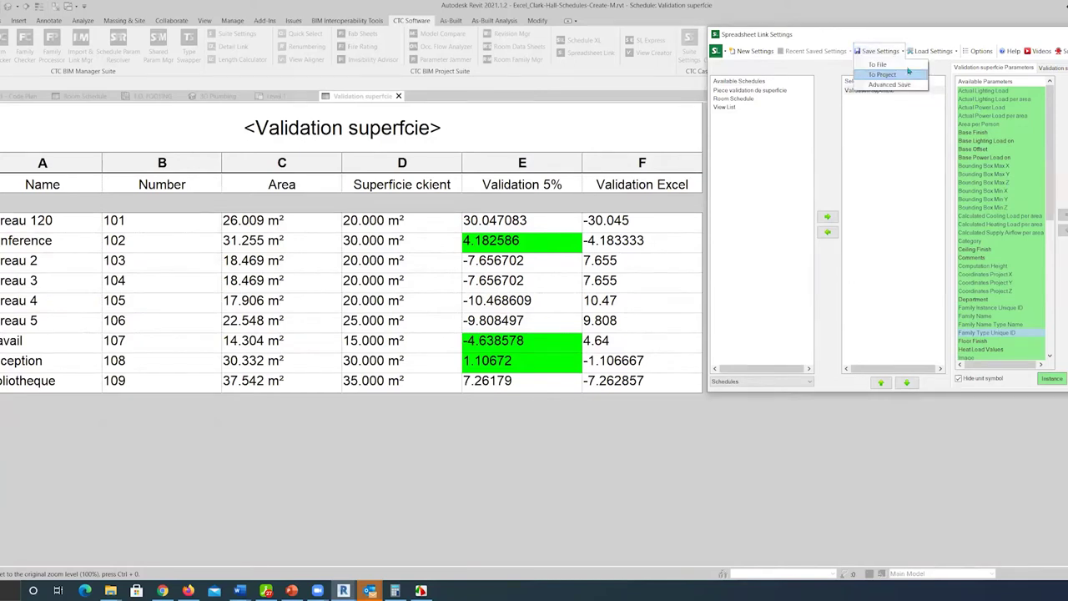
- Save the link settings to a file named 'validation des superfic'
{"action": "left_click", "coordinate": [908, 67]}
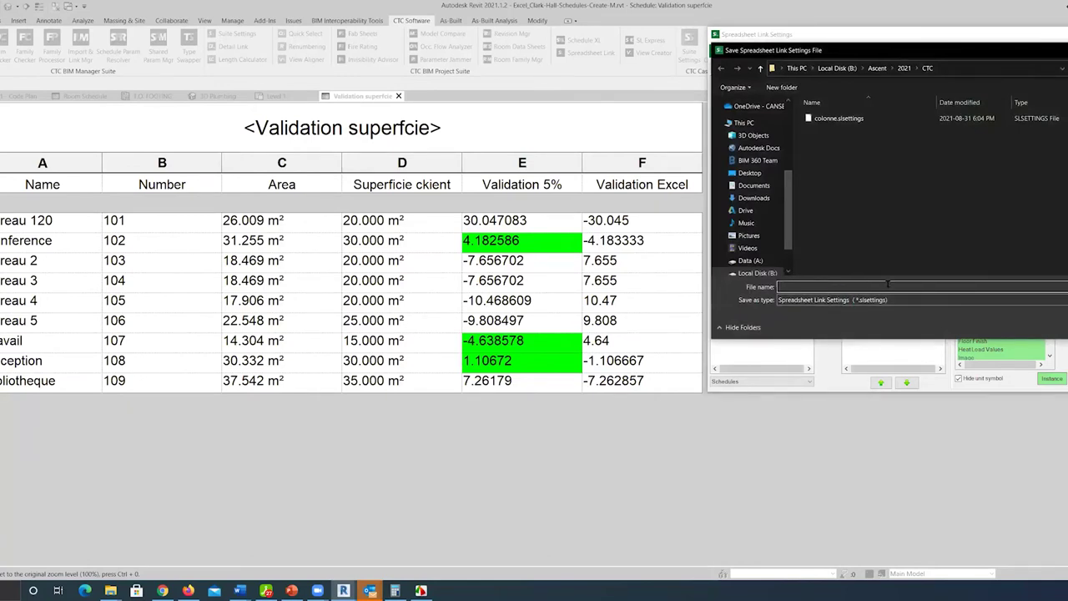
{"action": "type", "text": "validation d"}
{"action": "type", "text": "es superficies"}
{"action": "key", "text": "Return"}
{"action": "left_click", "coordinate": [601, 308]}
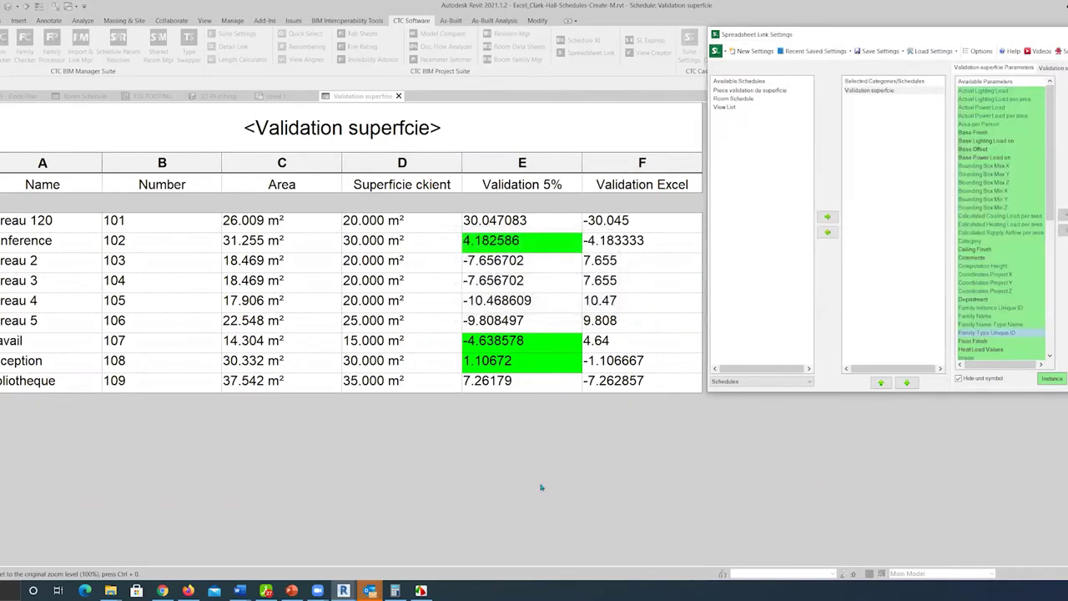
- Close the Spreadsheet Link Settings window, cancelling the extra save prompt
{"action": "left_click_drag", "start_coordinate": [822, 36], "coordinate": [826, 50]}
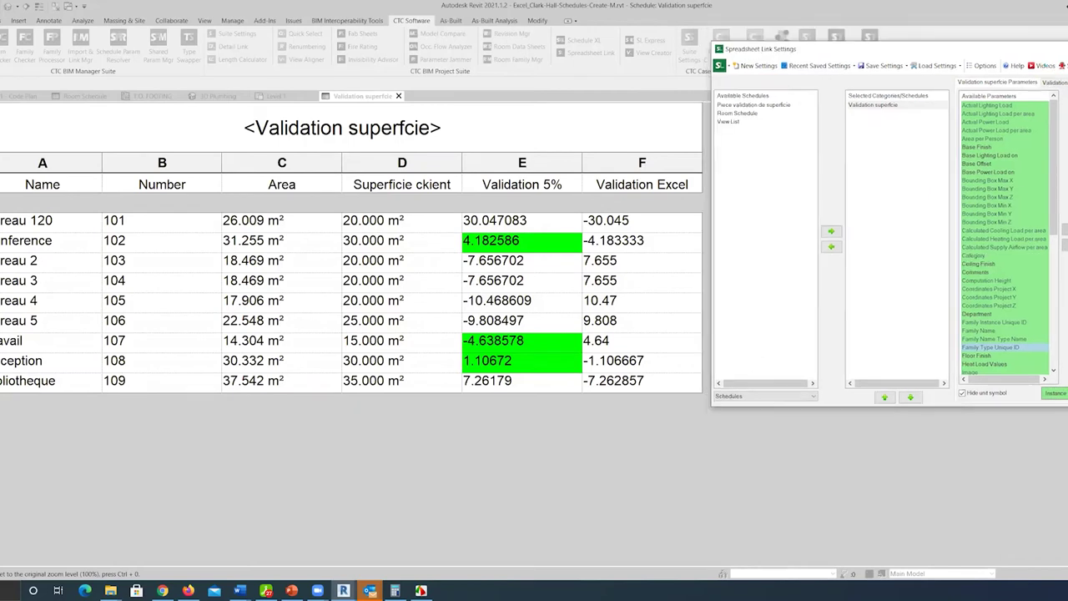
{"action": "key", "text": "alt+F4"}
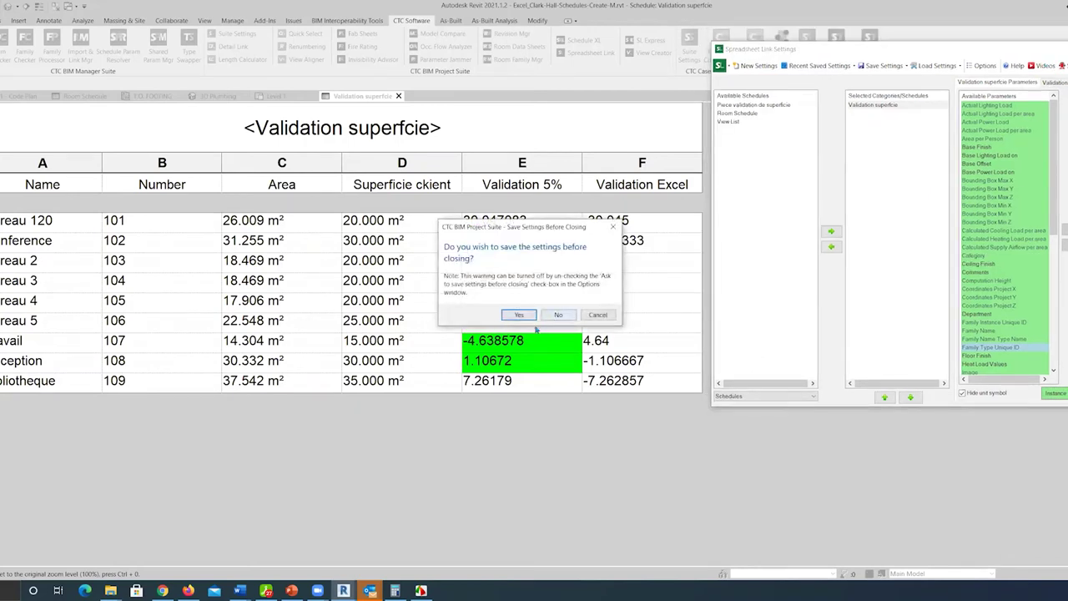
{"action": "left_click", "coordinate": [519, 315]}
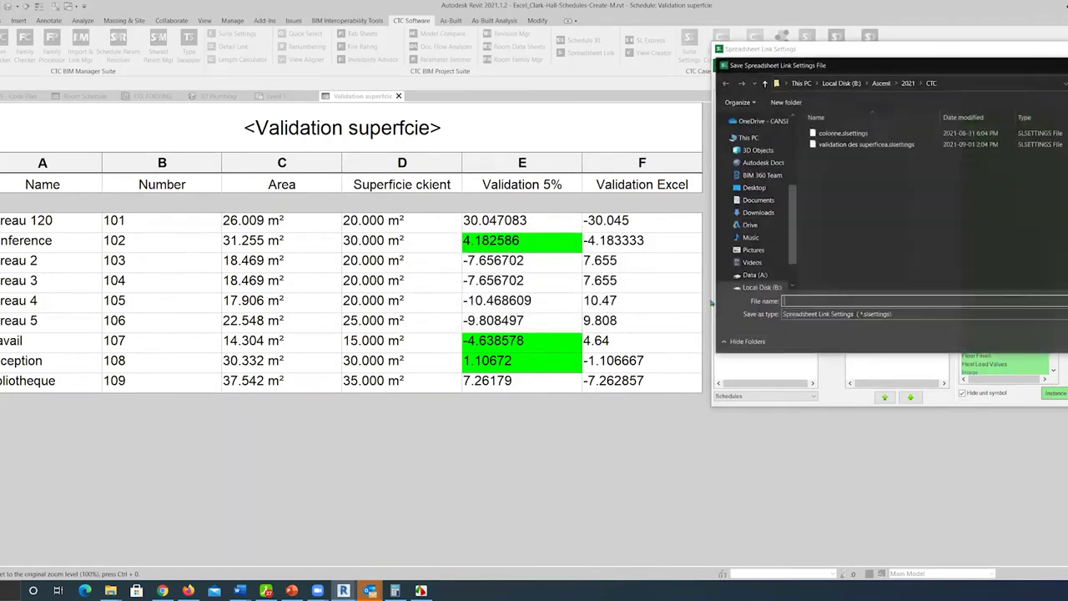
{"action": "key", "text": "Escape"}
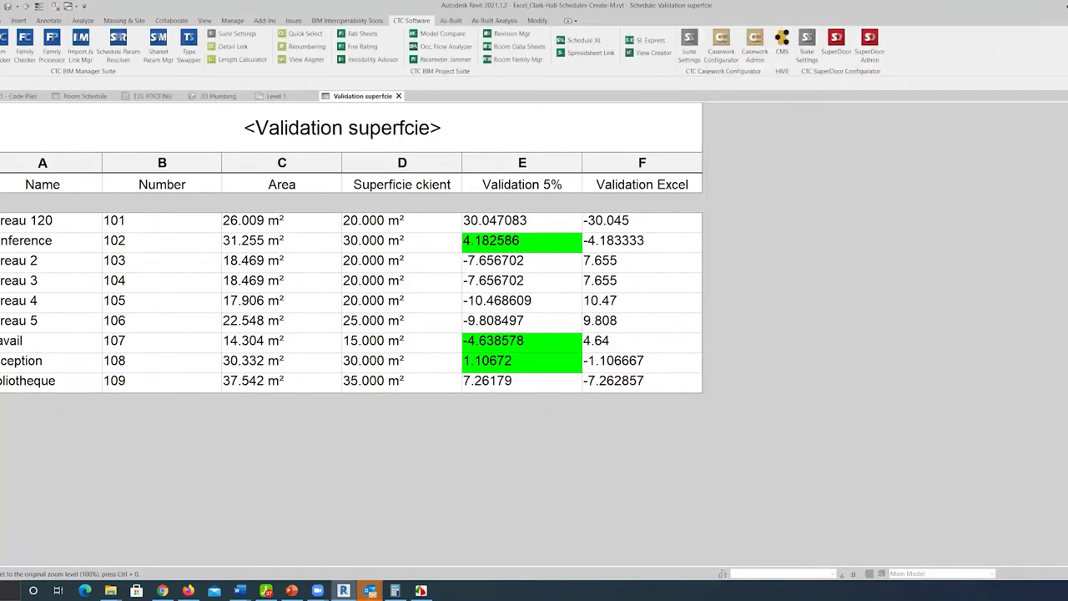
- Give the Validation Excel field a green background for values Between -5 and 5
{"action": "left_click", "coordinate": [402, 172]}
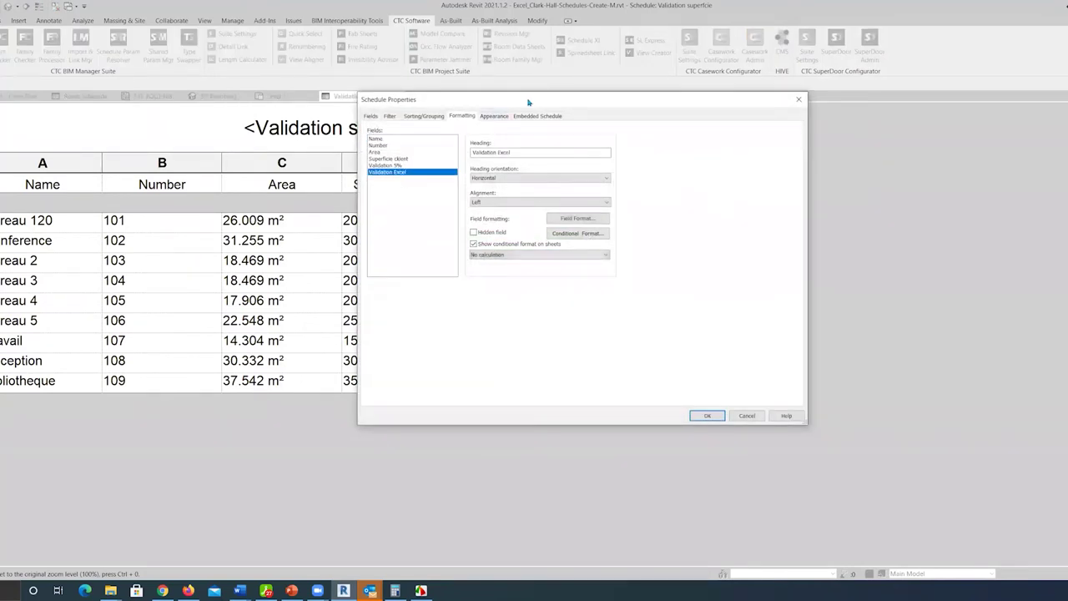
{"action": "left_click_drag", "start_coordinate": [528, 102], "coordinate": [877, 105]}
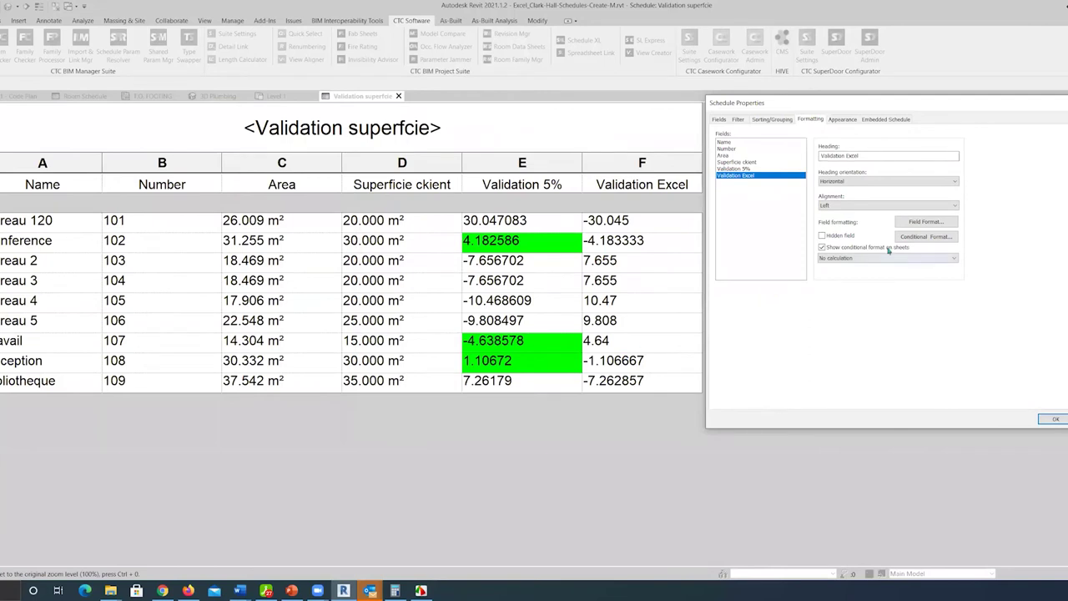
{"action": "left_click", "coordinate": [913, 239]}
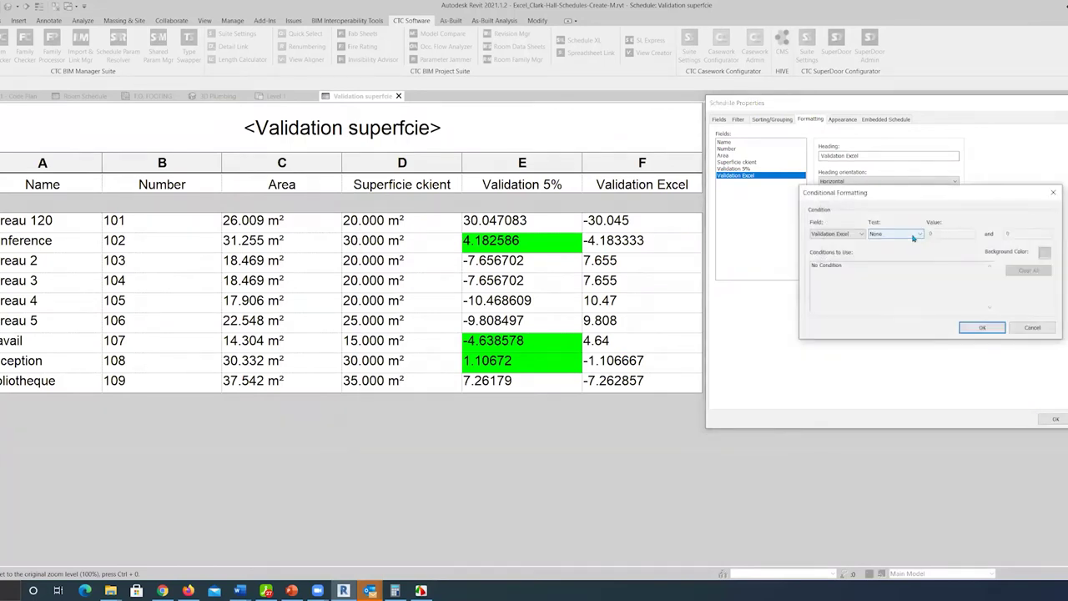
{"action": "left_click", "coordinate": [913, 239]}
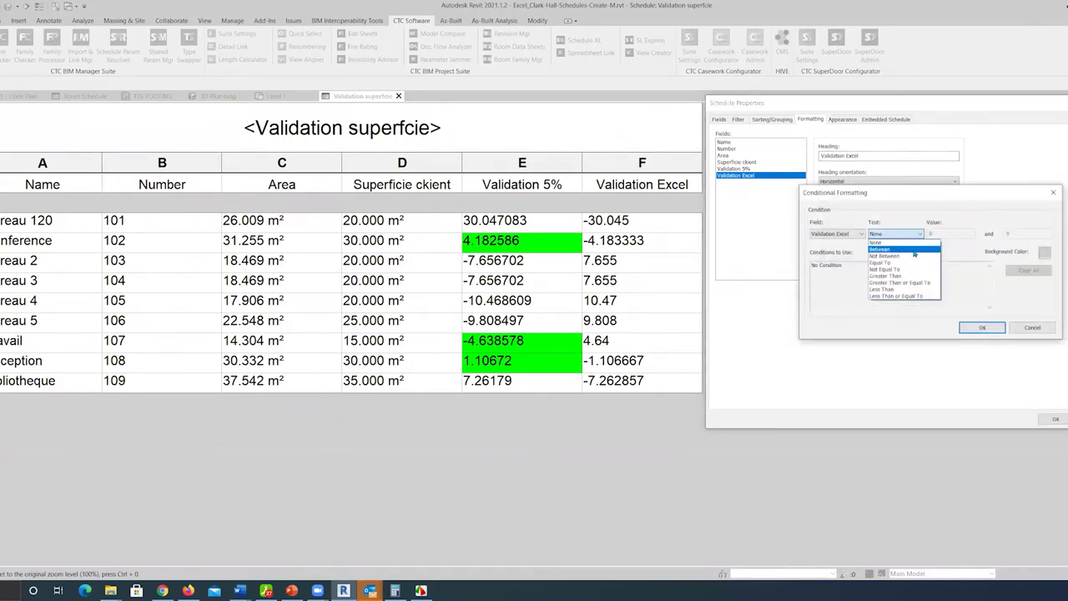
{"action": "left_click", "coordinate": [905, 248]}
{"action": "type", "text": "-5"}
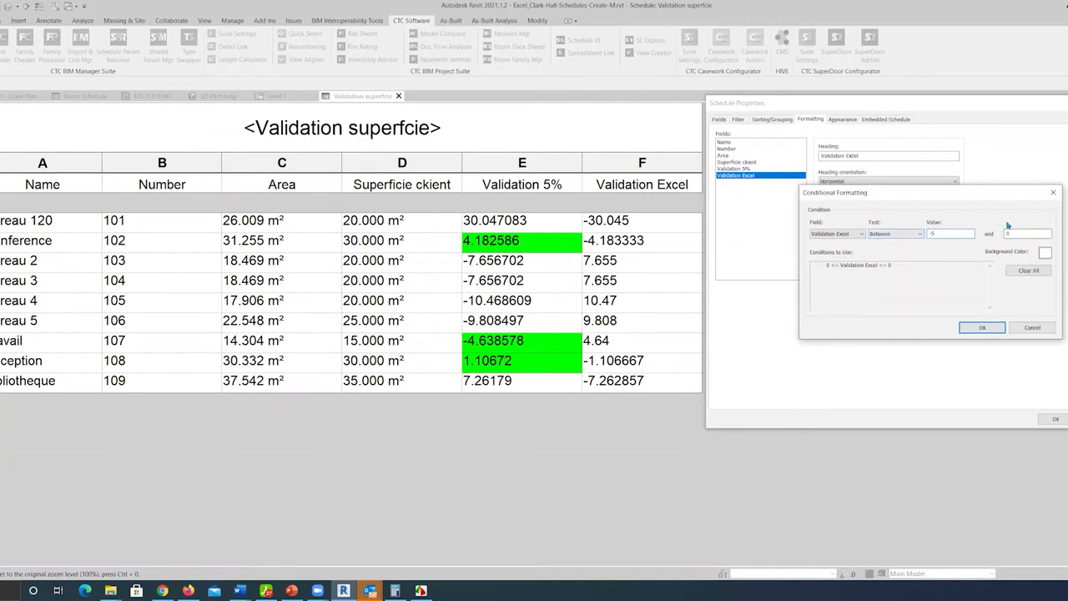
{"action": "key", "text": "Tab"}
{"action": "left_click", "coordinate": [1045, 254]}
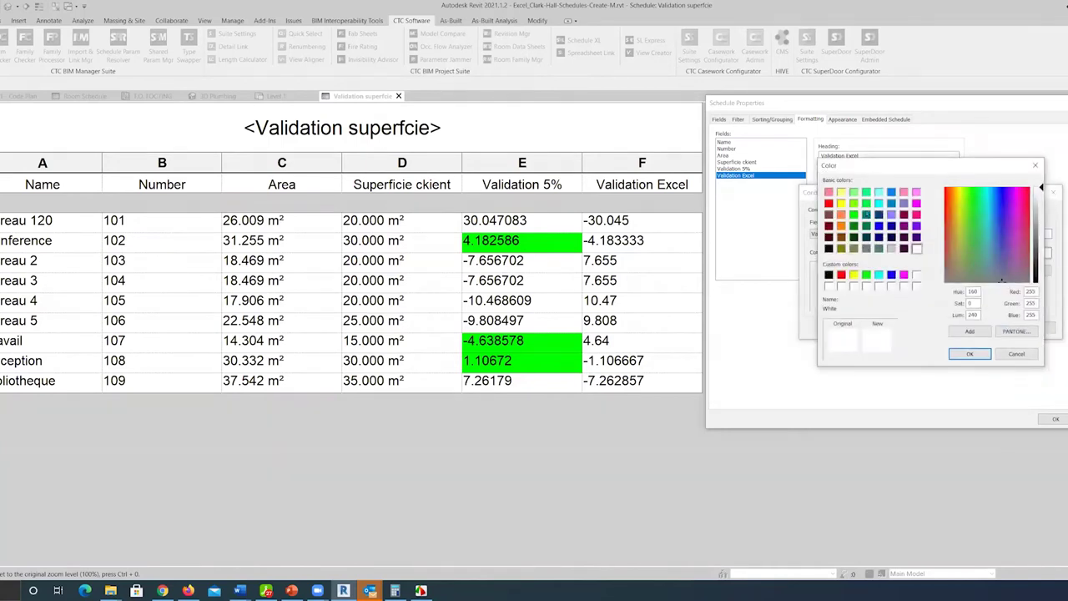
{"action": "left_click", "coordinate": [854, 216]}
{"action": "left_click", "coordinate": [969, 353]}
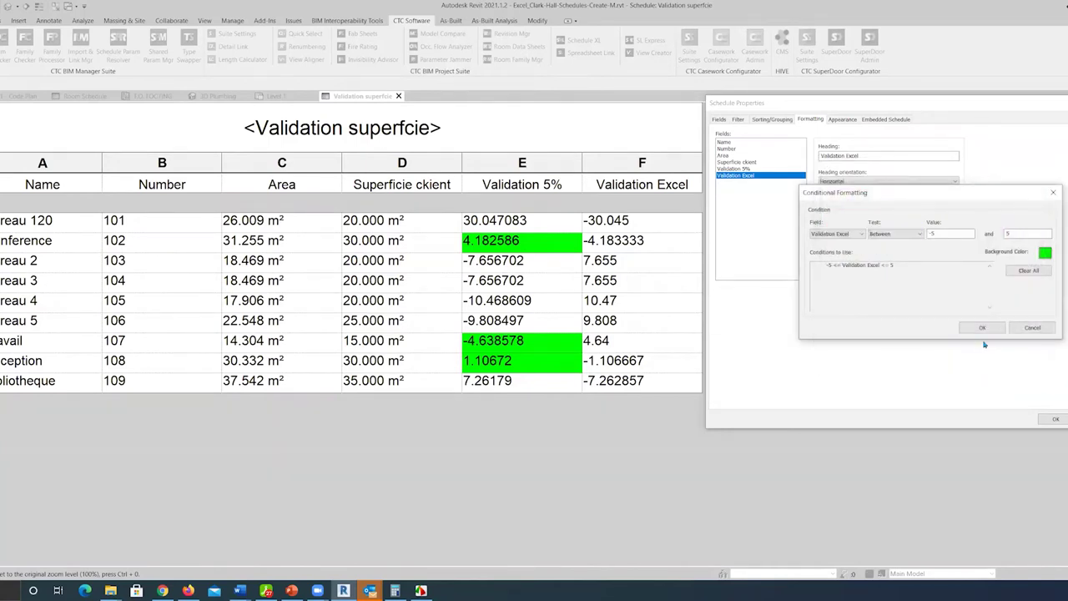
{"action": "left_click", "coordinate": [989, 329]}
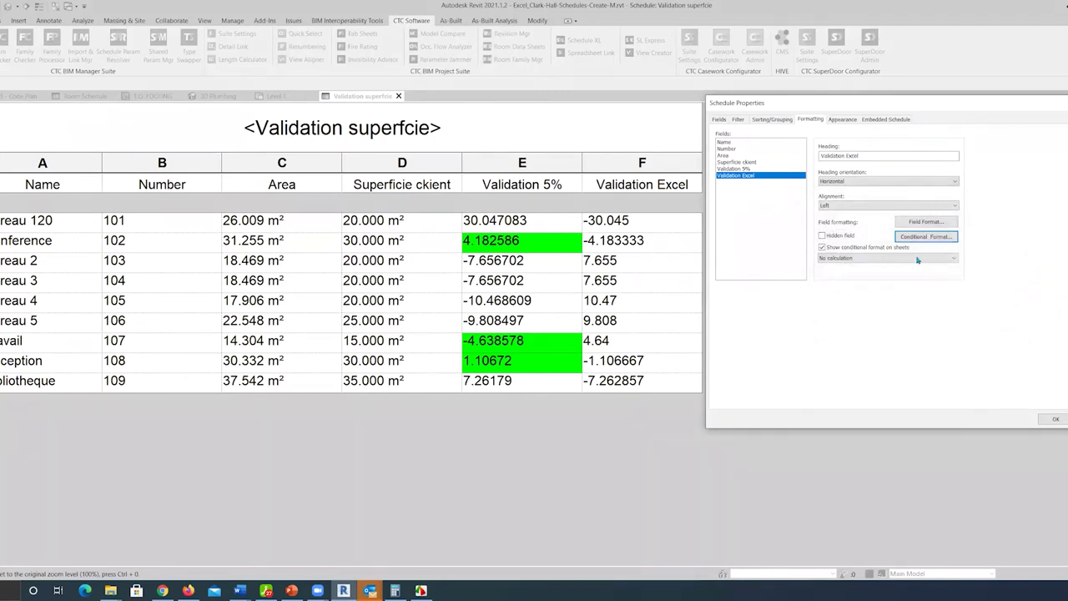
- Override Validation Excel's default format with Fixed units and 2 decimal places rounding
{"action": "left_click", "coordinate": [945, 223]}
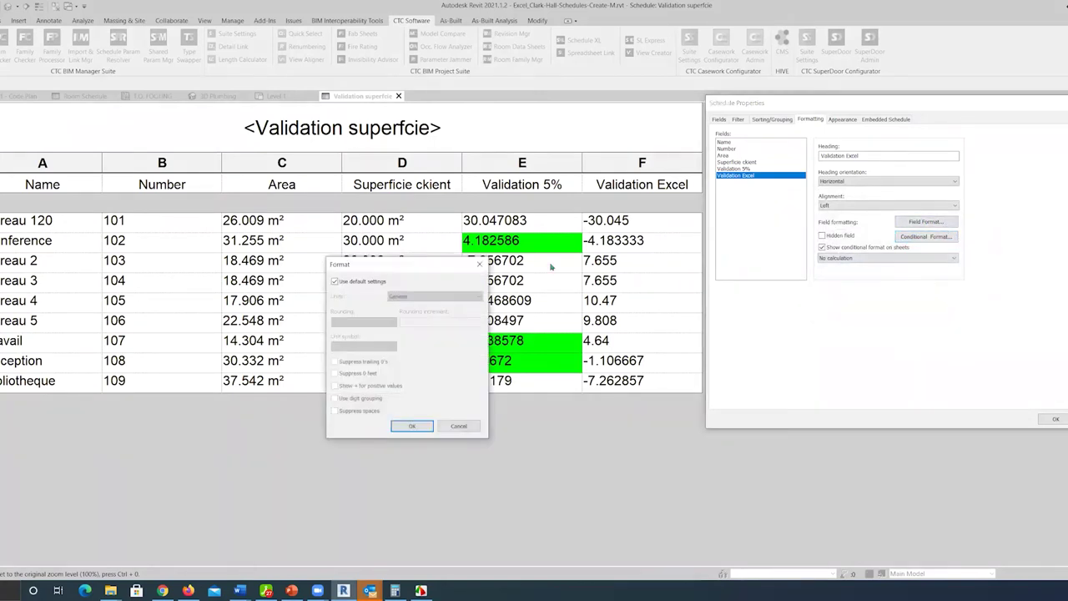
{"action": "left_click", "coordinate": [362, 283]}
{"action": "left_click", "coordinate": [417, 296]}
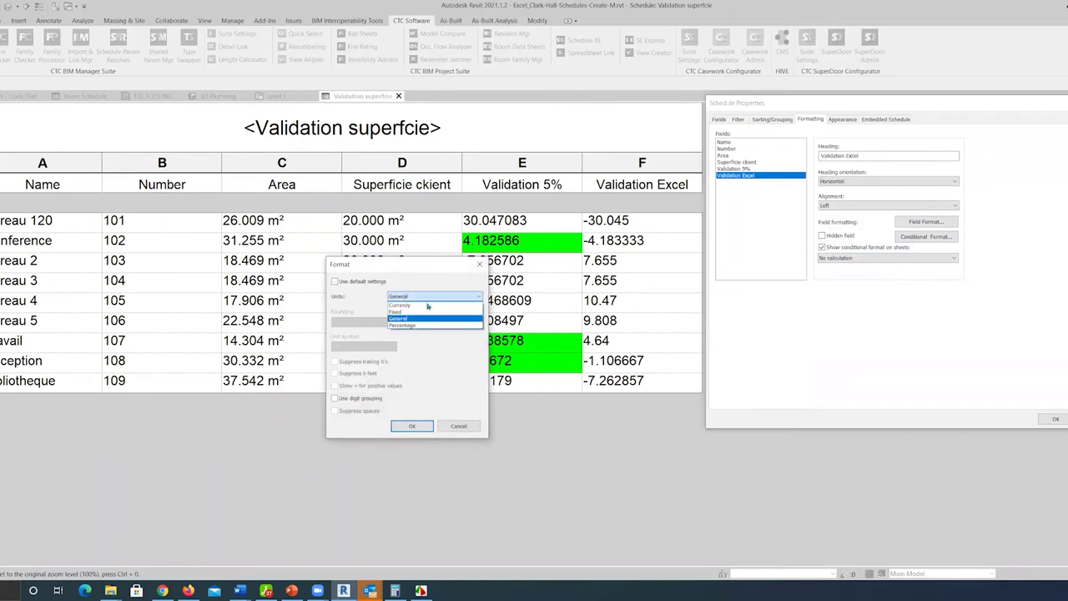
{"action": "left_click", "coordinate": [424, 272]}
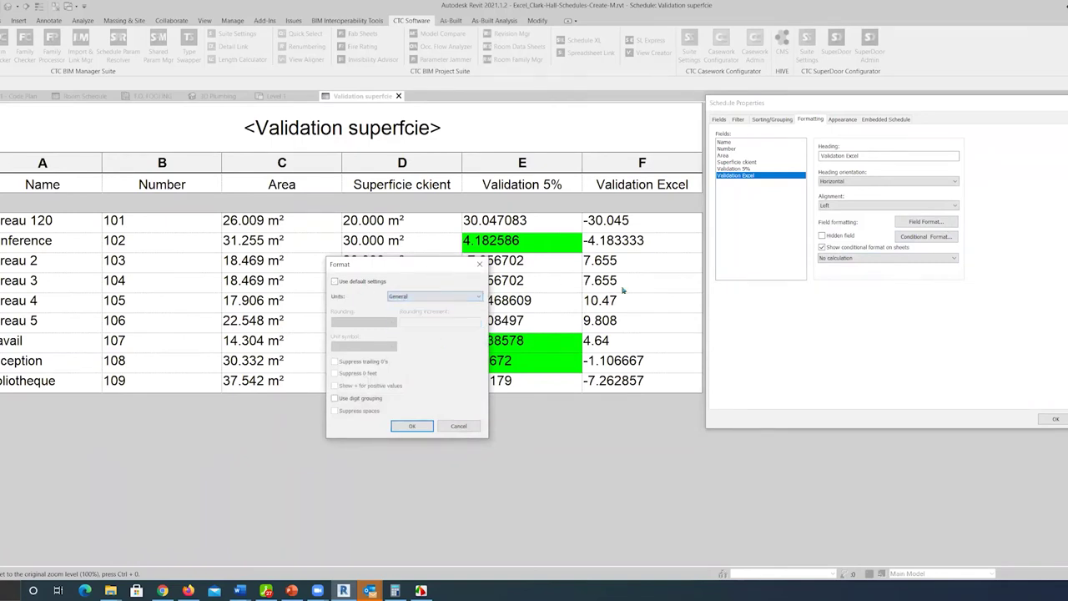
{"action": "left_click_drag", "start_coordinate": [379, 265], "coordinate": [905, 261]}
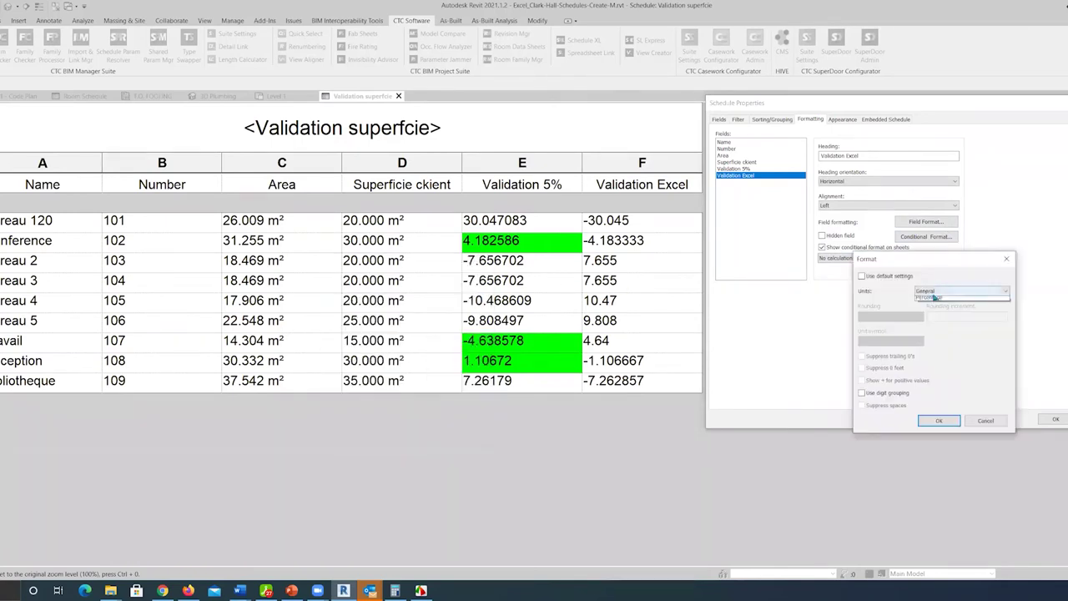
{"action": "left_click", "coordinate": [977, 291]}
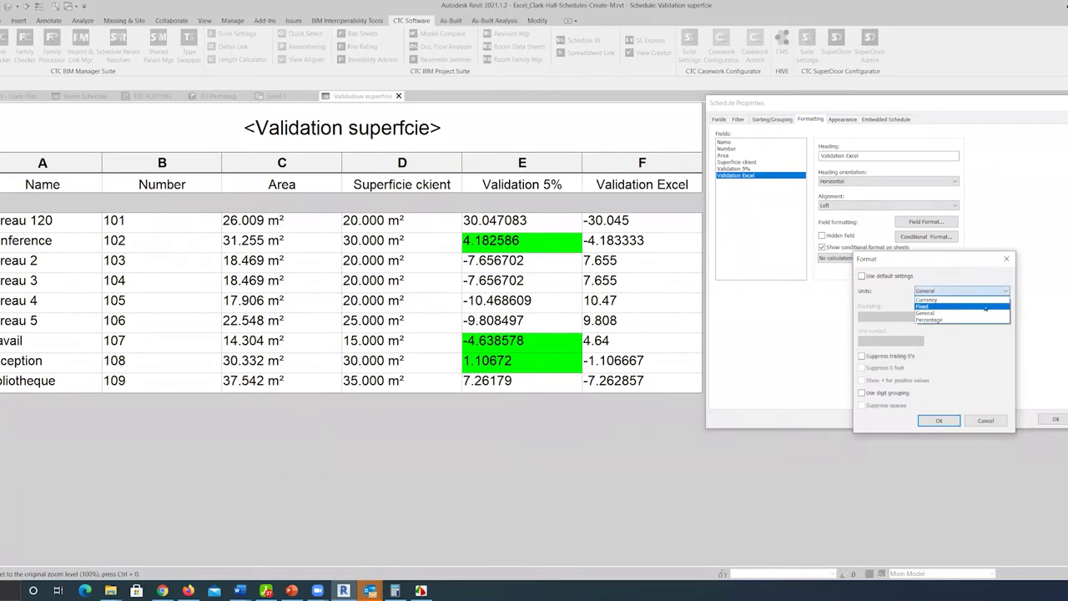
{"action": "left_click", "coordinate": [986, 307]}
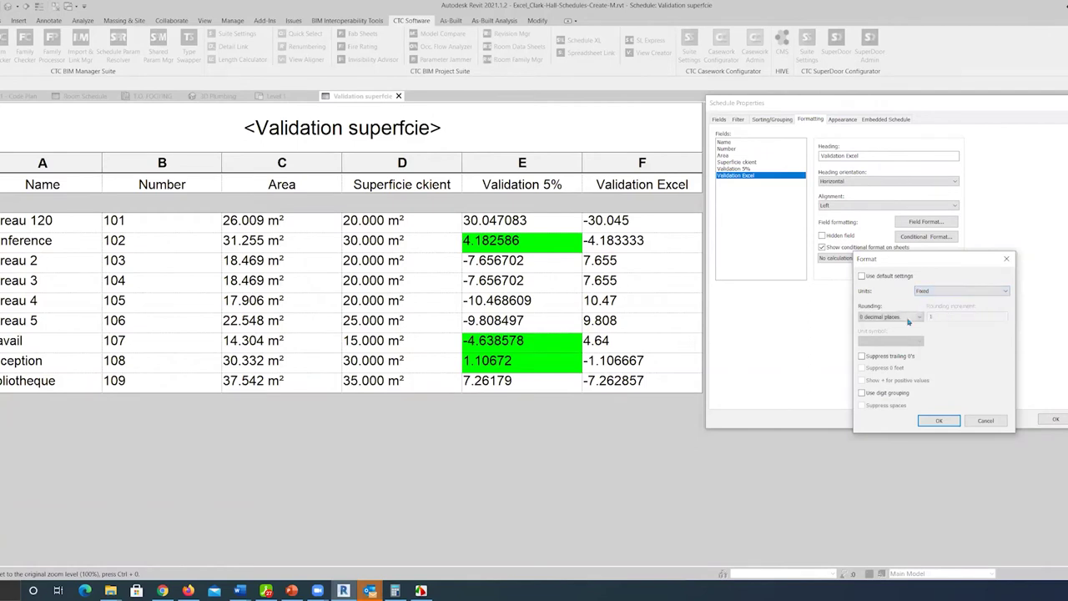
{"action": "left_click", "coordinate": [915, 318]}
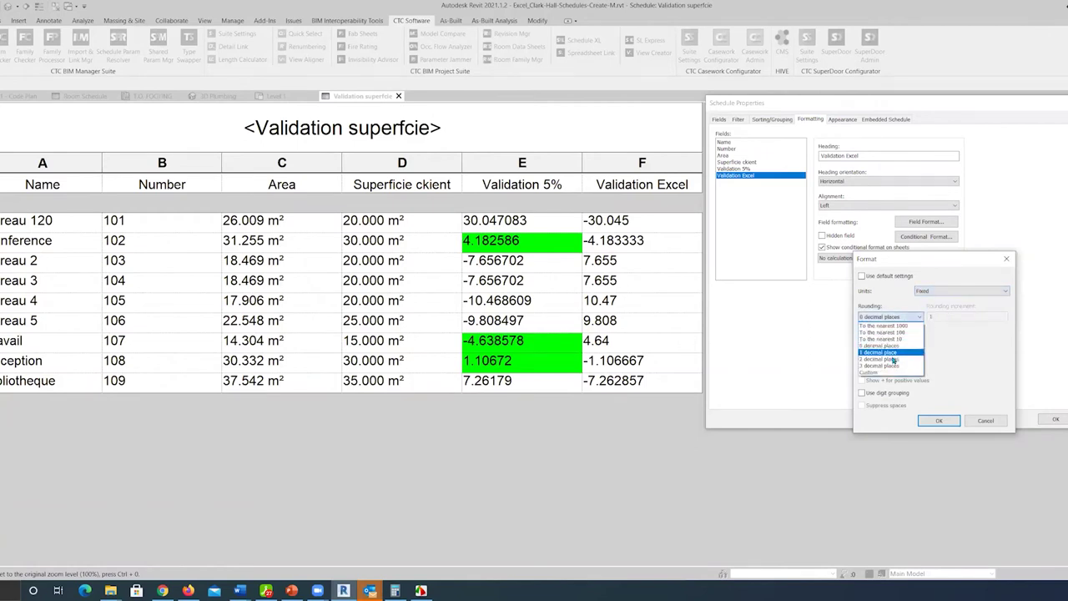
{"action": "left_click", "coordinate": [893, 359]}
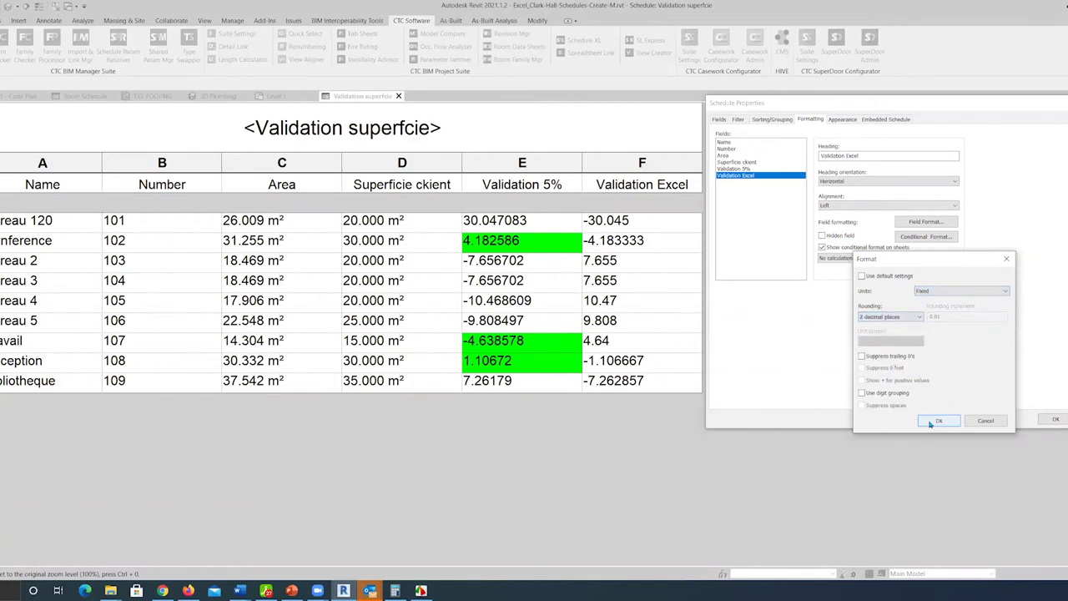
{"action": "left_click", "coordinate": [931, 423]}
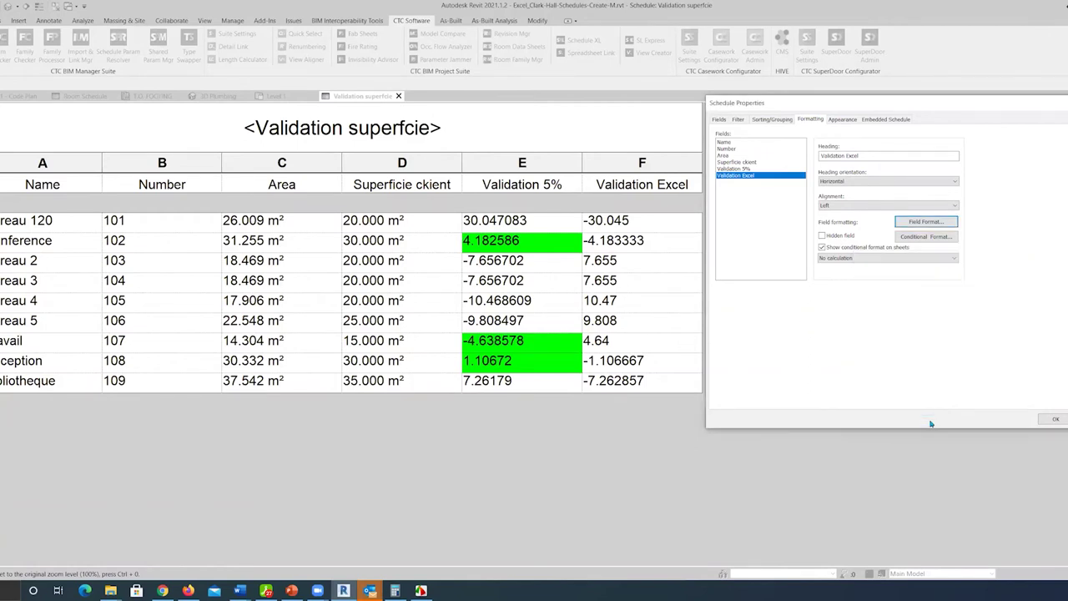
{"action": "left_click", "coordinate": [1052, 420]}
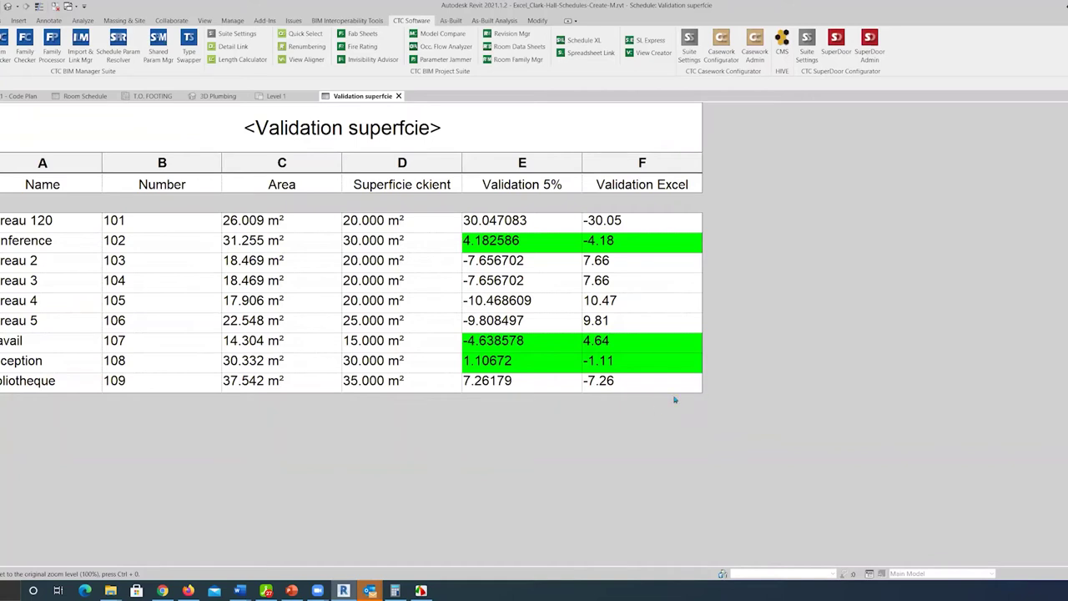
- Open Spreadsheet Link and load settings from validation des superficea.slsettings
{"action": "left_click", "coordinate": [598, 56]}
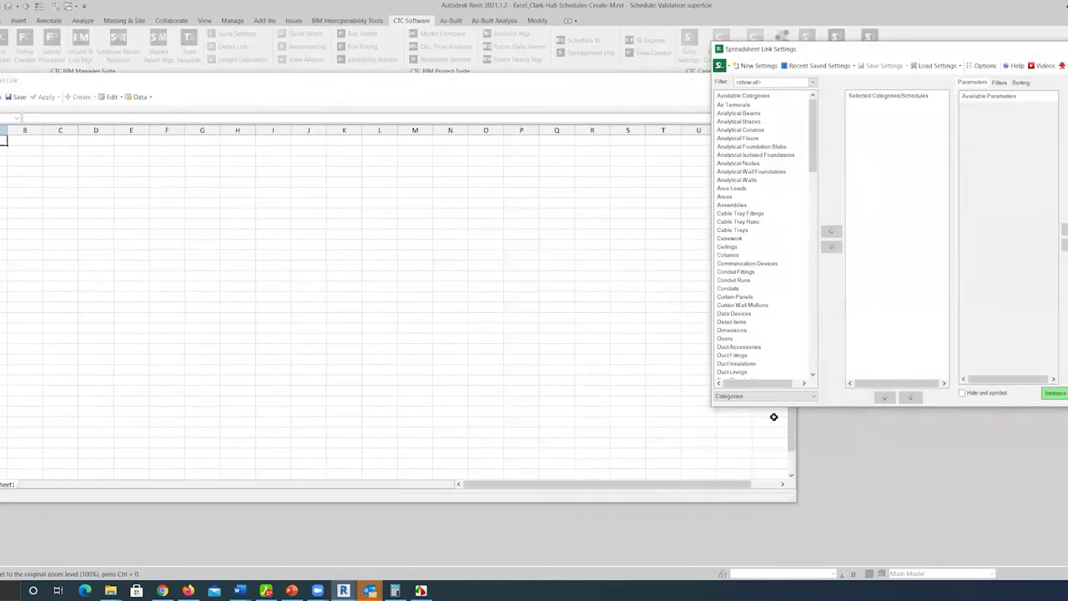
{"action": "left_click", "coordinate": [960, 66]}
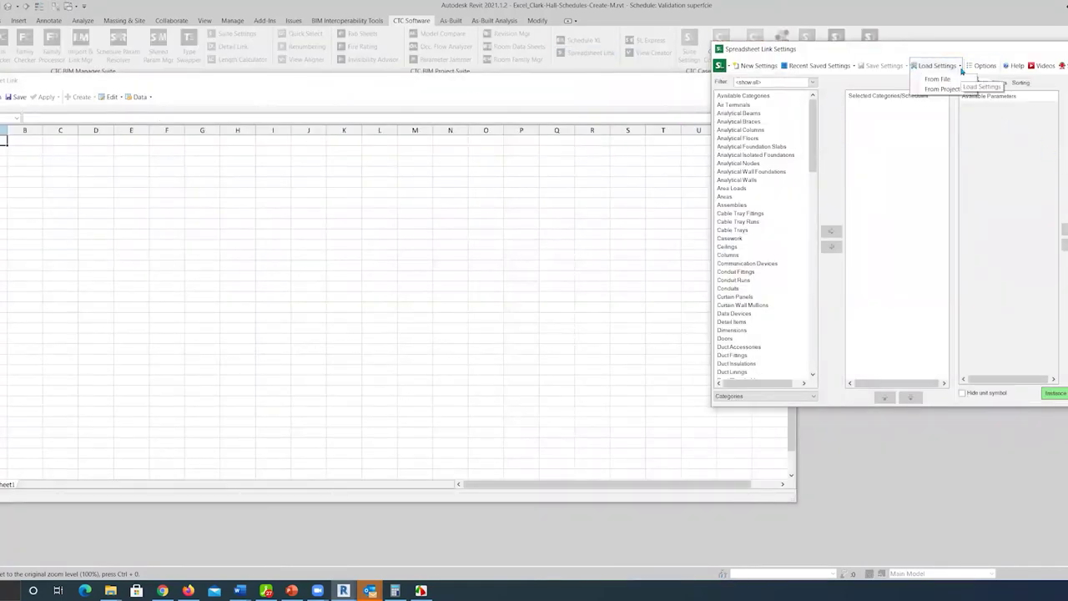
{"action": "left_click", "coordinate": [939, 79]}
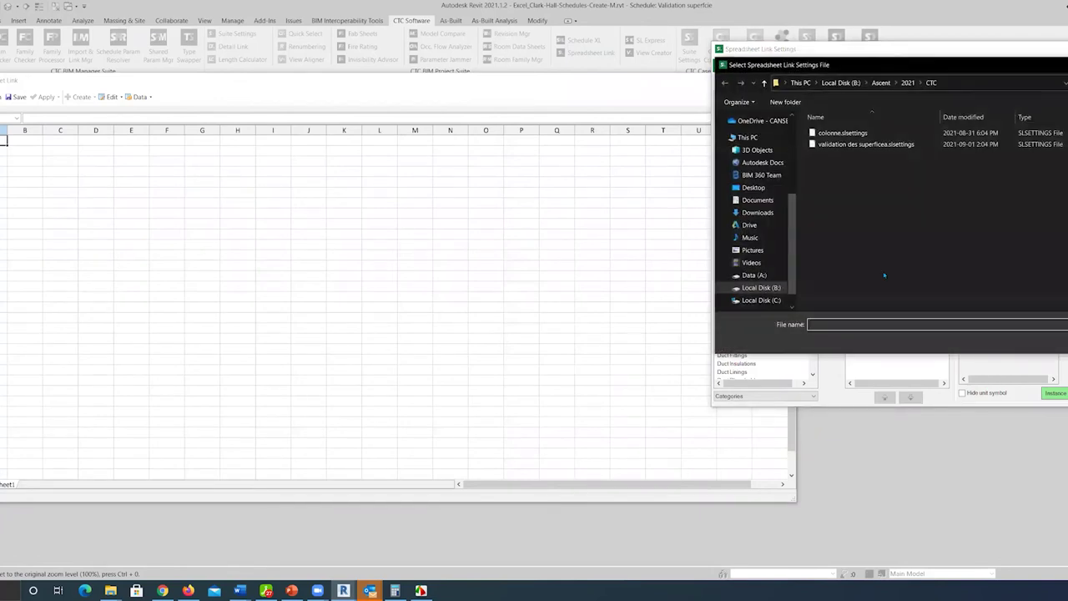
{"action": "double_click", "coordinate": [878, 147]}
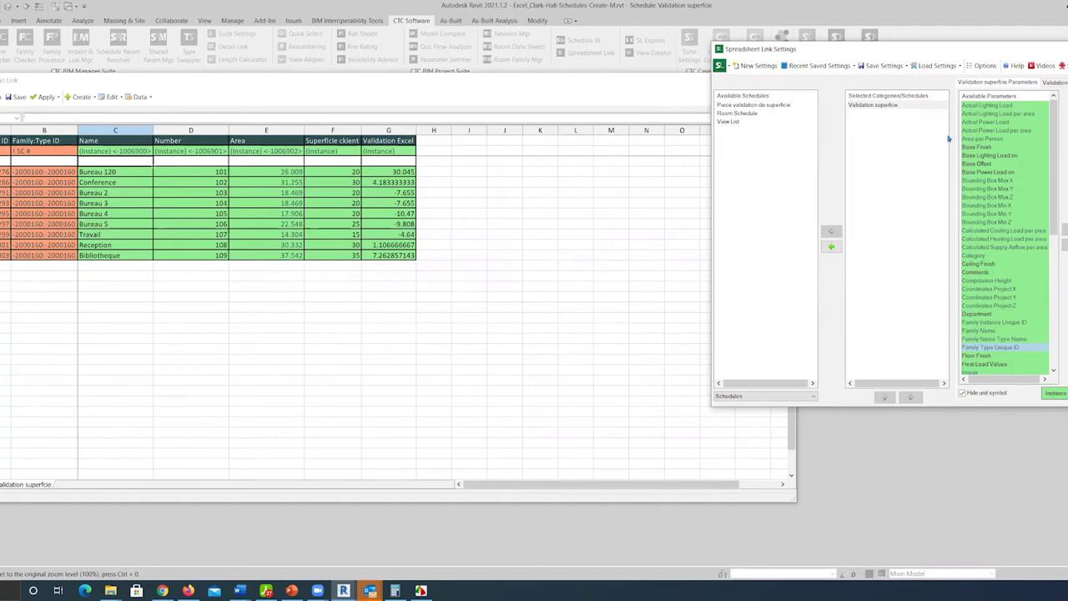
{"action": "left_click", "coordinate": [905, 66]}
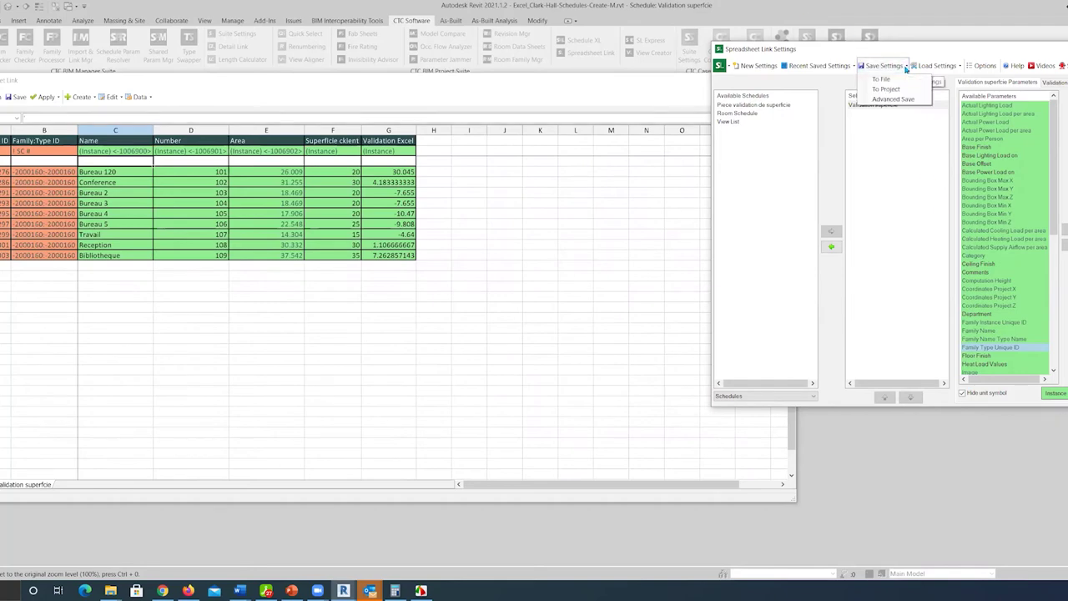
{"action": "left_click", "coordinate": [906, 66]}
{"action": "left_click", "coordinate": [906, 66]}
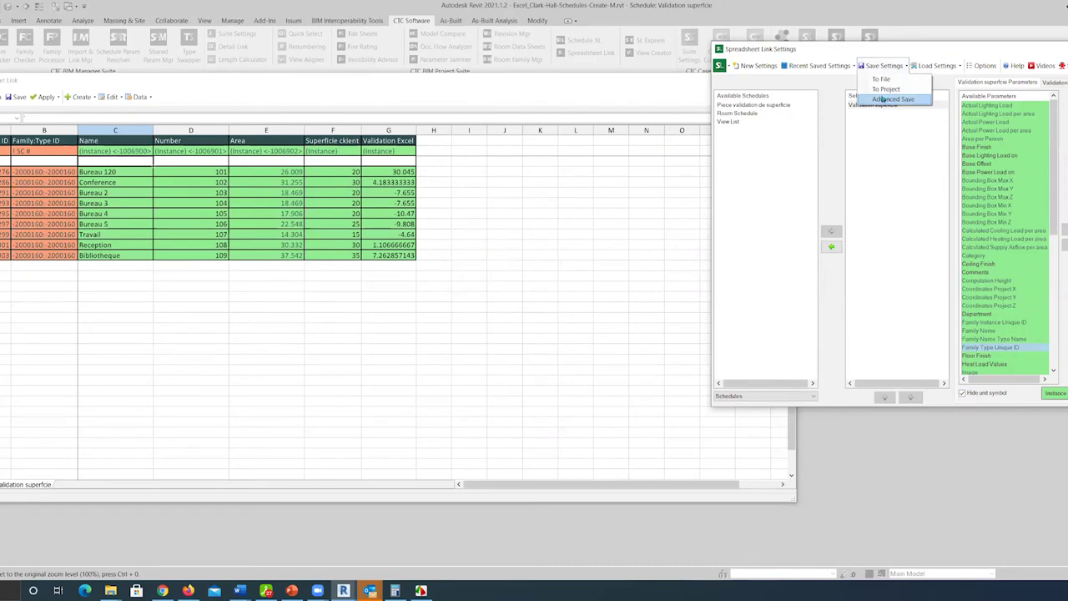
{"action": "left_click", "coordinate": [894, 99]}
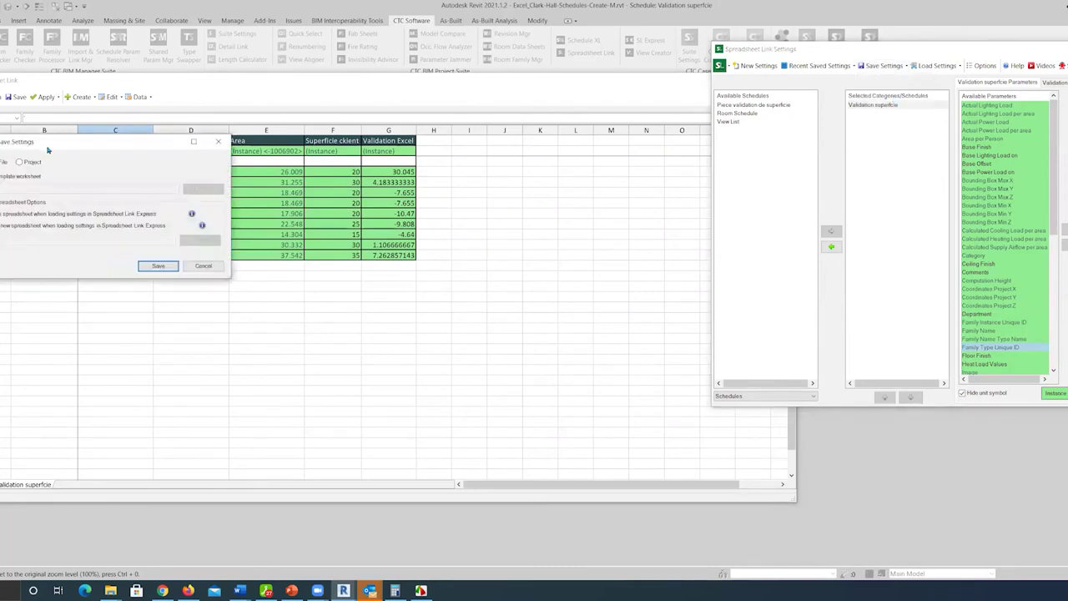
{"action": "left_click_drag", "start_coordinate": [53, 149], "coordinate": [514, 171]}
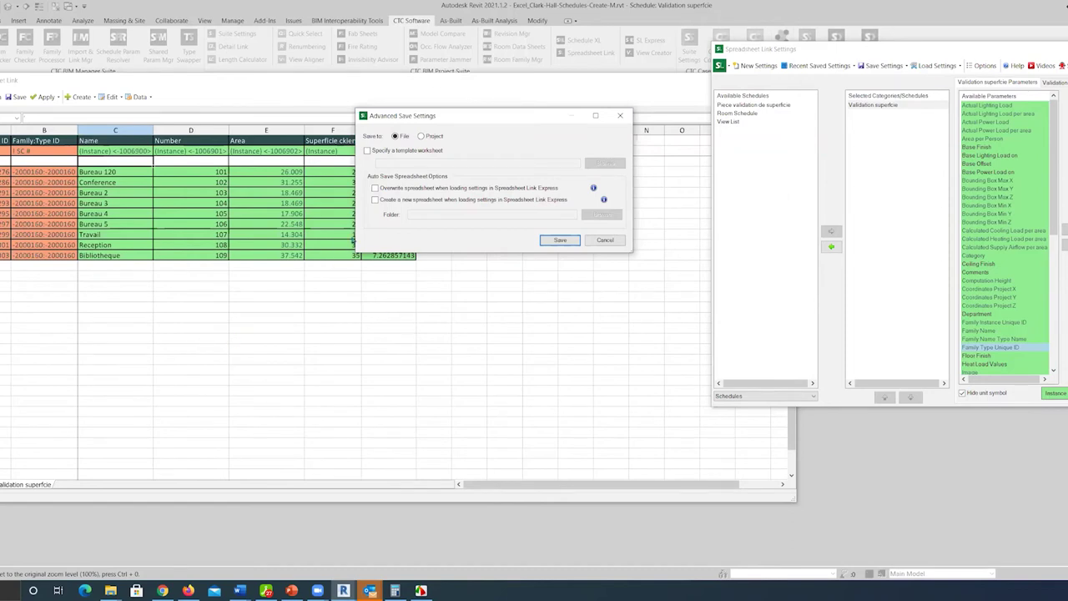
{"action": "left_click", "coordinate": [385, 189]}
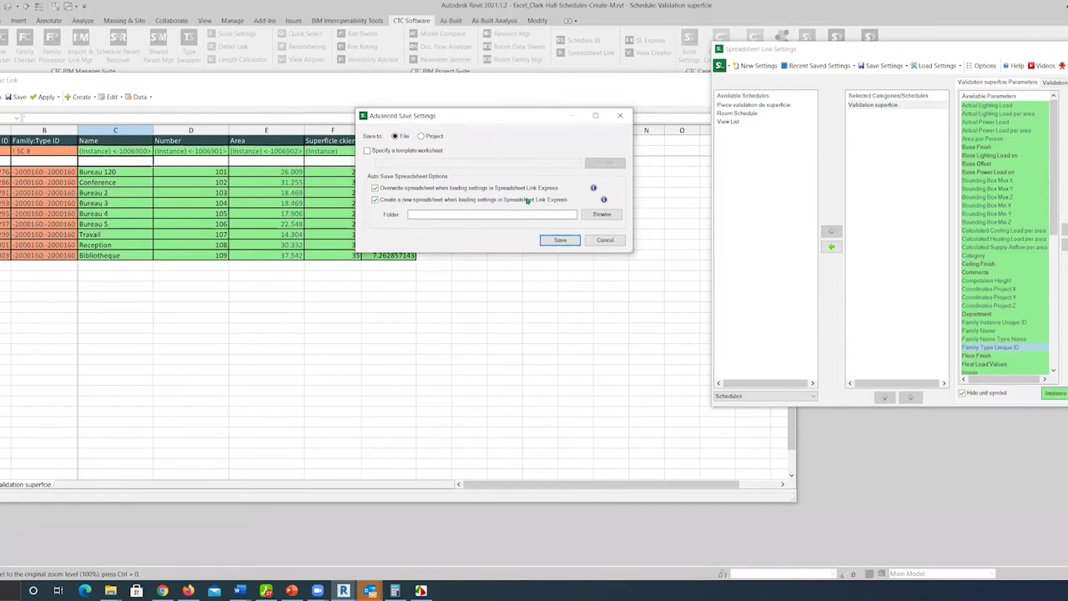
{"action": "left_click", "coordinate": [375, 201]}
{"action": "left_click", "coordinate": [376, 188]}
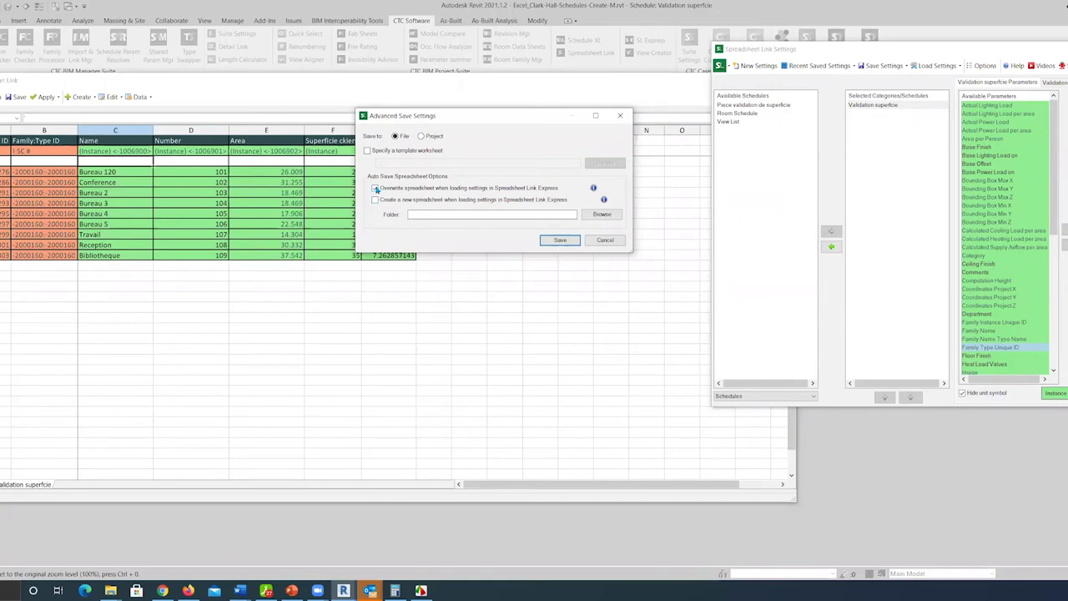
{"action": "left_click", "coordinate": [602, 241]}
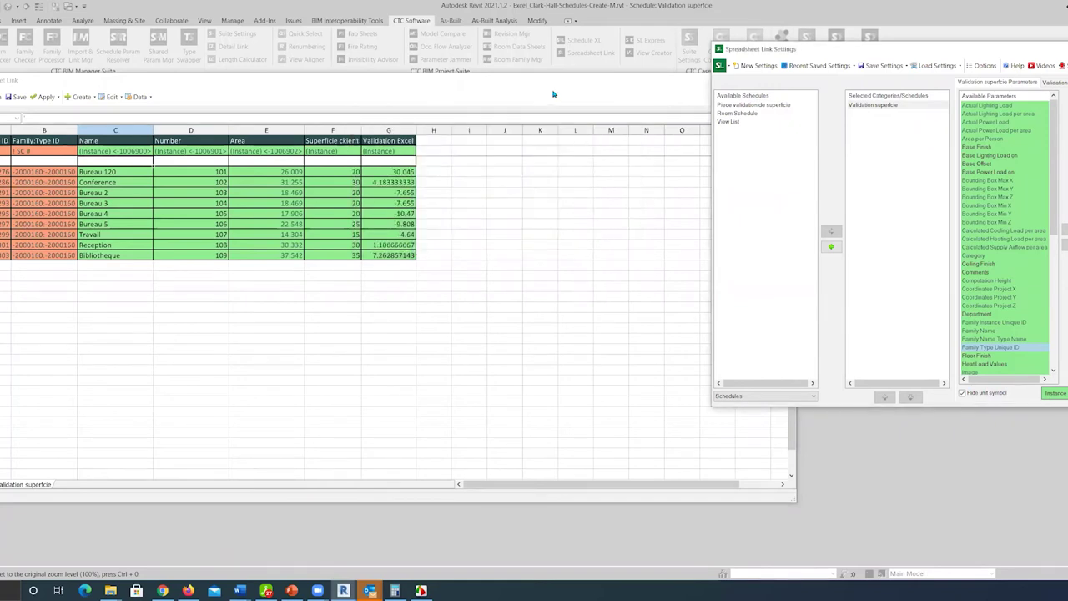
{"action": "left_click", "coordinate": [547, 117]}
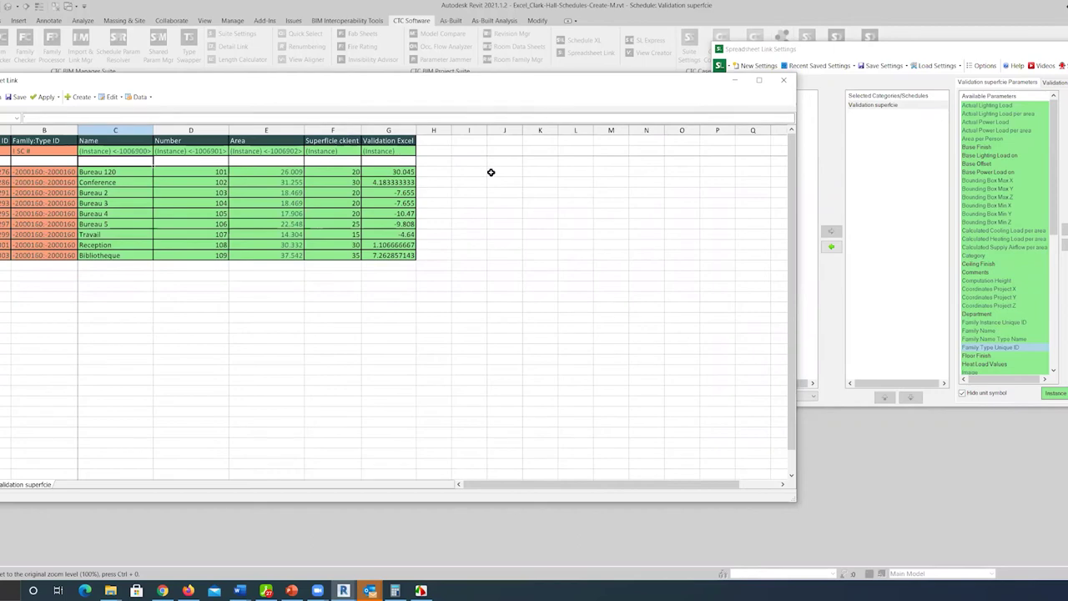
- Close the linked spreadsheet without saving settings and keep Schedules as the source type
{"action": "left_click", "coordinate": [783, 82]}
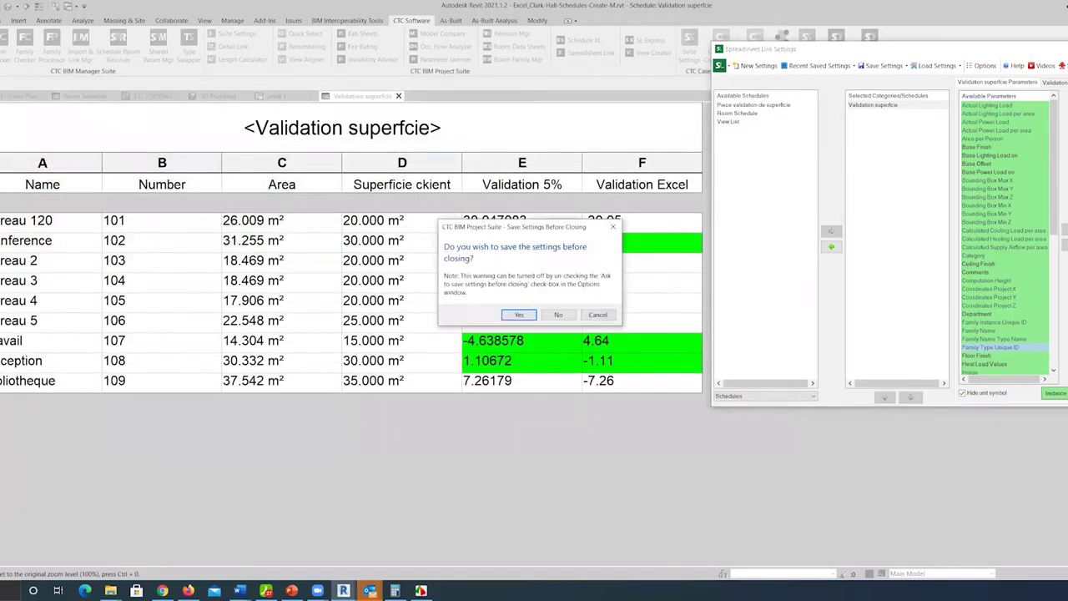
{"action": "left_click", "coordinate": [593, 316]}
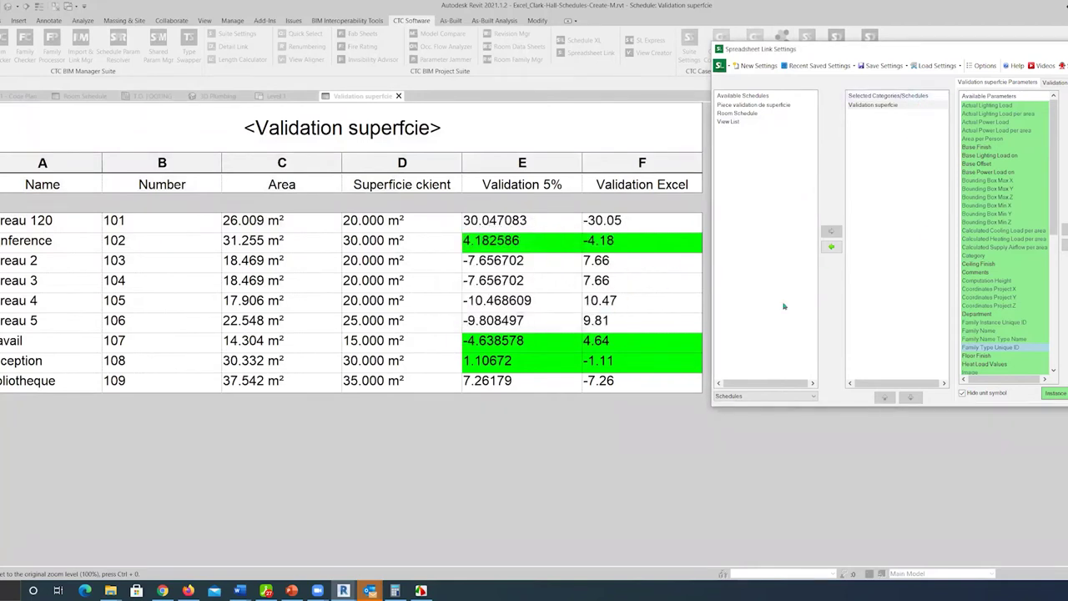
{"action": "left_click", "coordinate": [767, 397]}
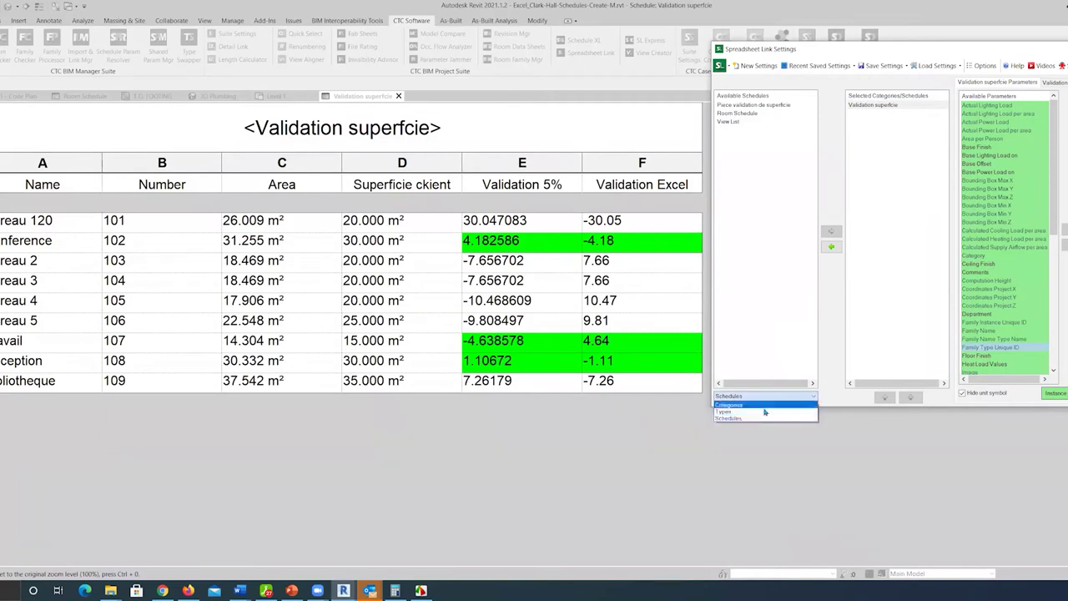
{"action": "left_click", "coordinate": [760, 418]}
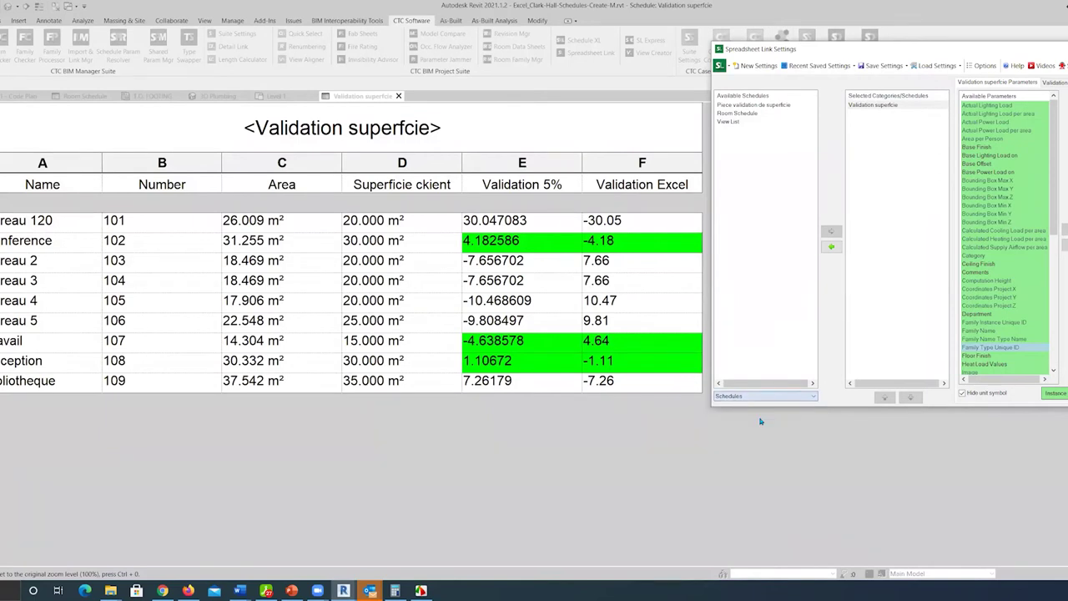
- Add the Room Schedule to the linked schedules, then close the link without saving settings
{"action": "left_click", "coordinate": [747, 114]}
{"action": "double_click", "coordinate": [746, 114]}
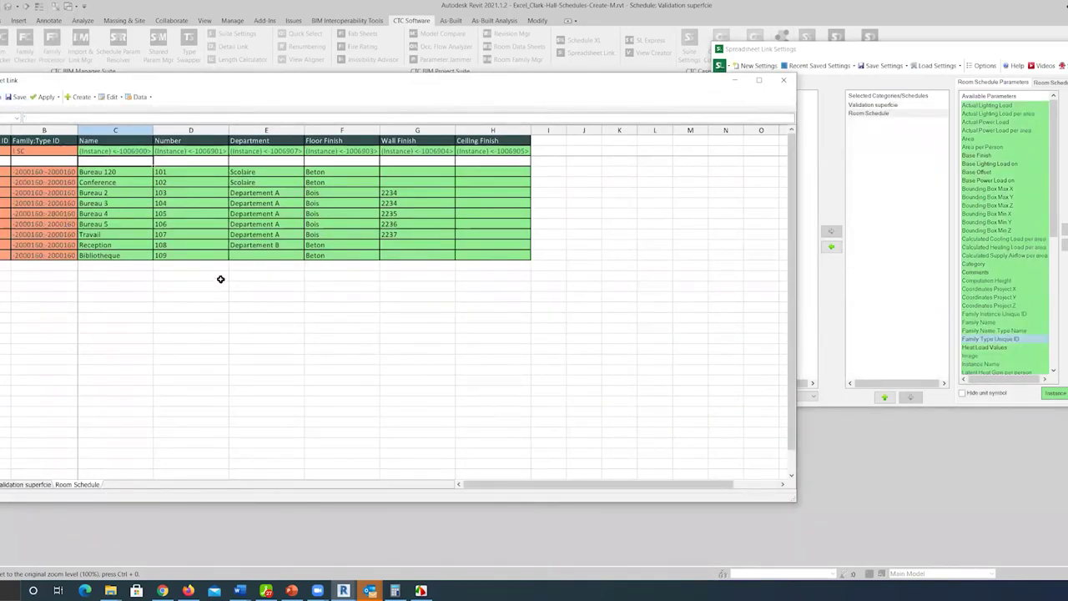
{"action": "left_click", "coordinate": [783, 79]}
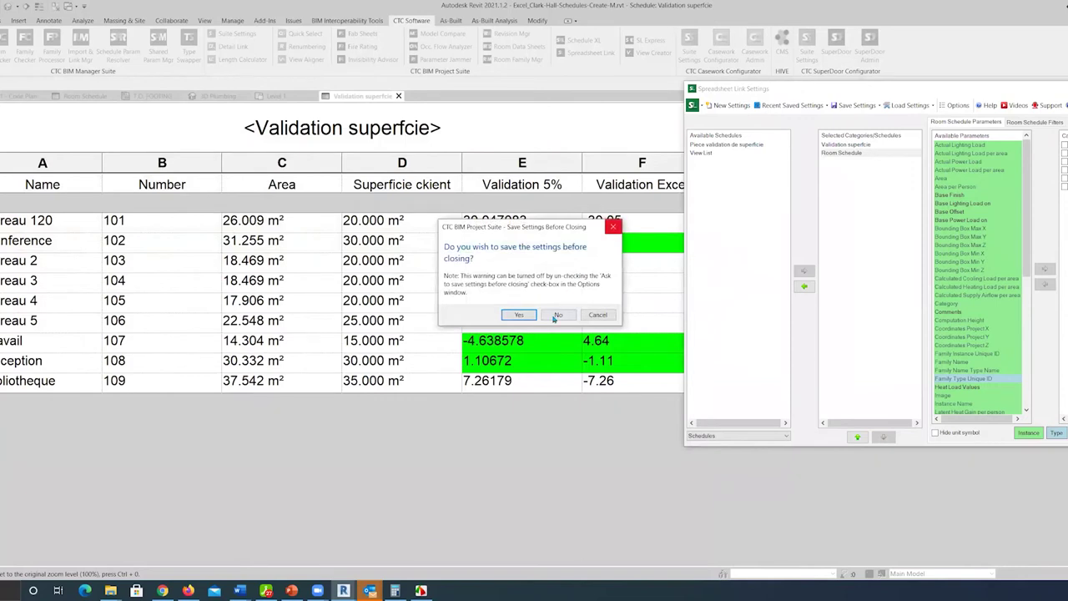
{"action": "left_click", "coordinate": [571, 316]}
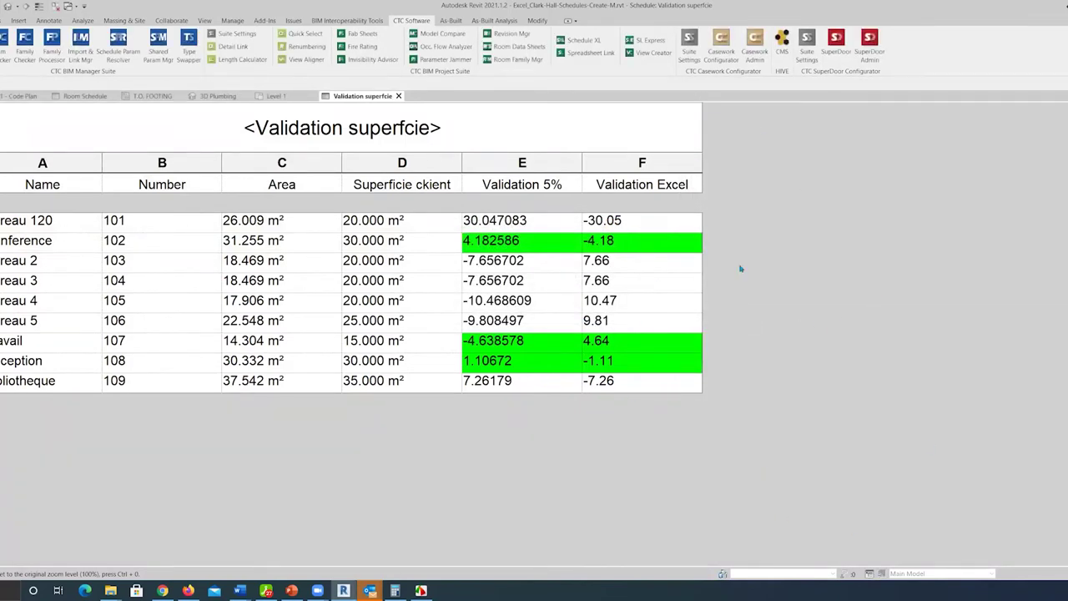
- Bring up Spreadsheet Link Express, move it aside, then cancel it without applying settings
{"action": "left_click", "coordinate": [653, 40]}
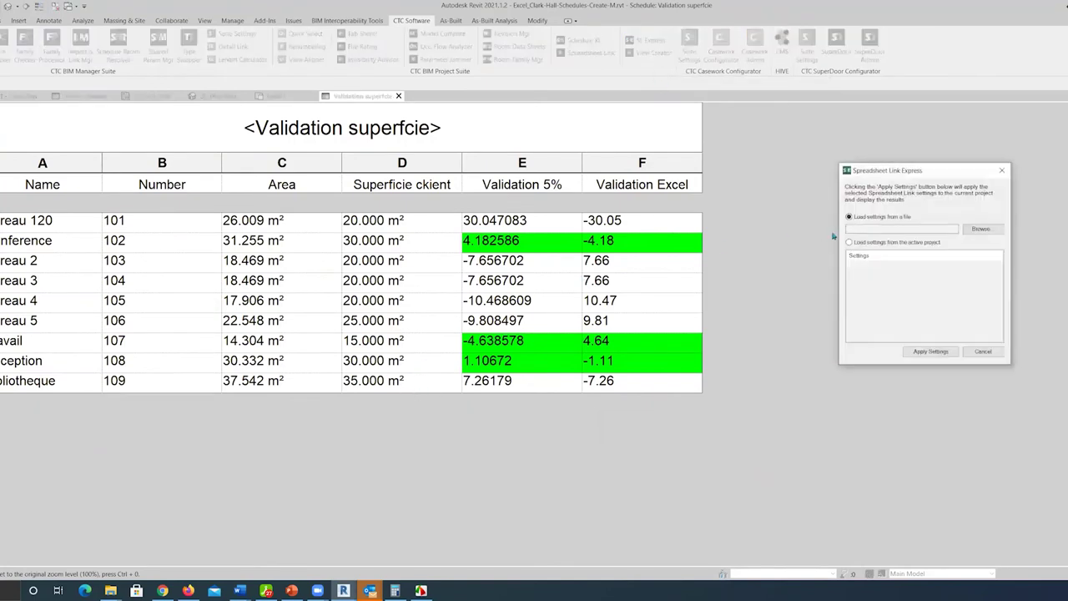
{"action": "left_click_drag", "start_coordinate": [890, 173], "coordinate": [755, 135]}
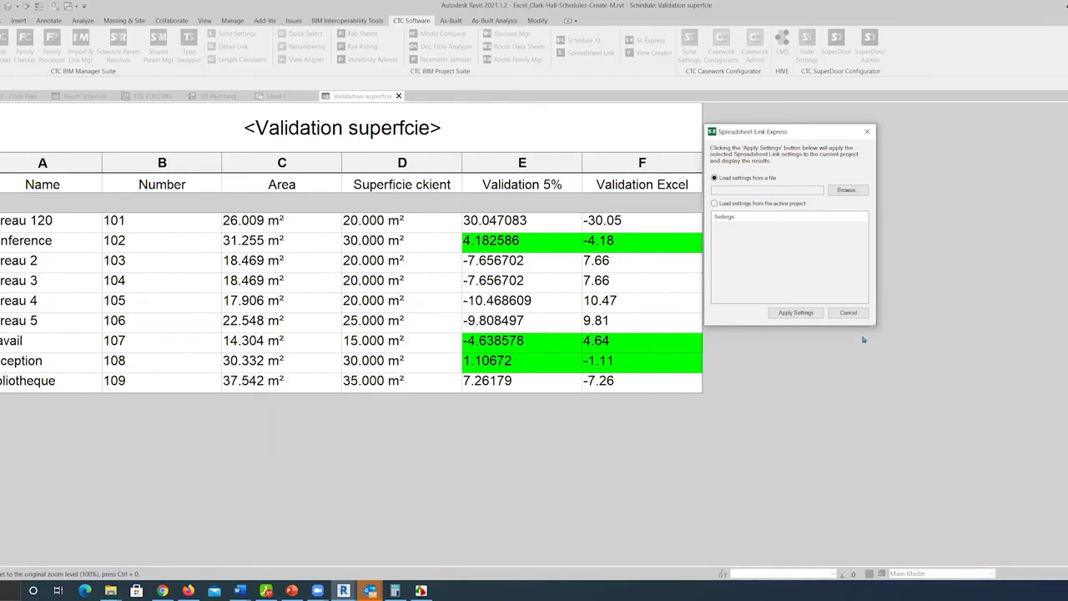
{"action": "left_click", "coordinate": [848, 312]}
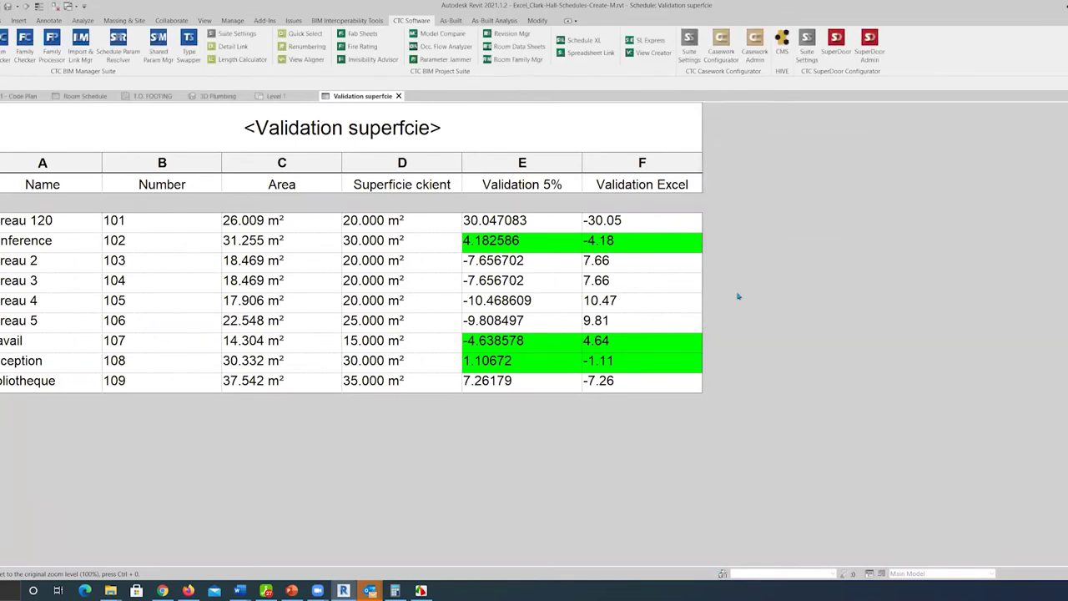
- Switch to the Code Plan floor plan without saving and zoom out to look it over
{"action": "left_click", "coordinate": [18, 97]}
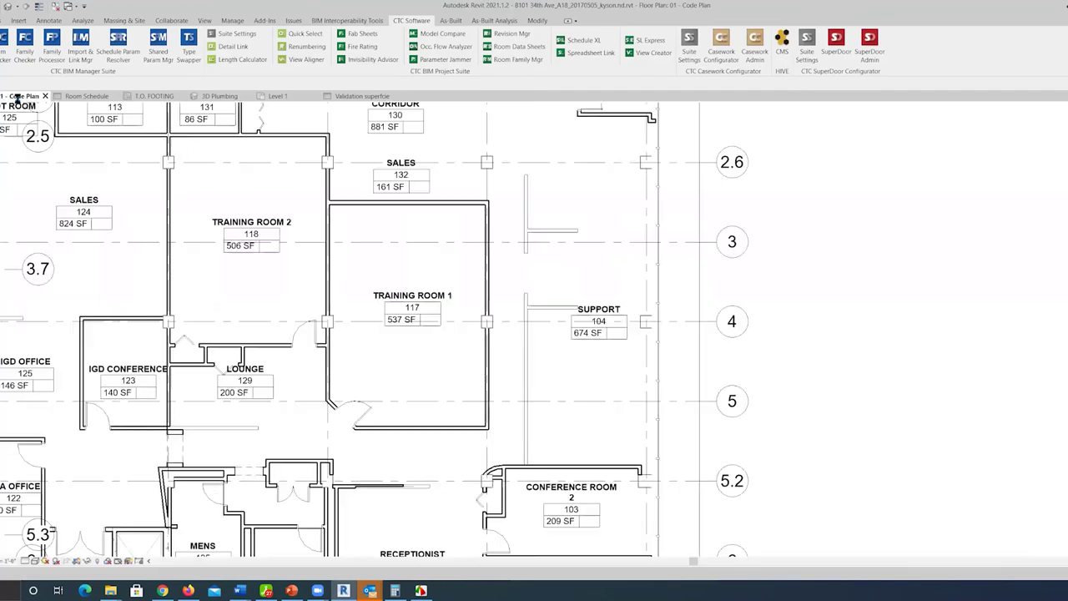
{"action": "left_click", "coordinate": [601, 336]}
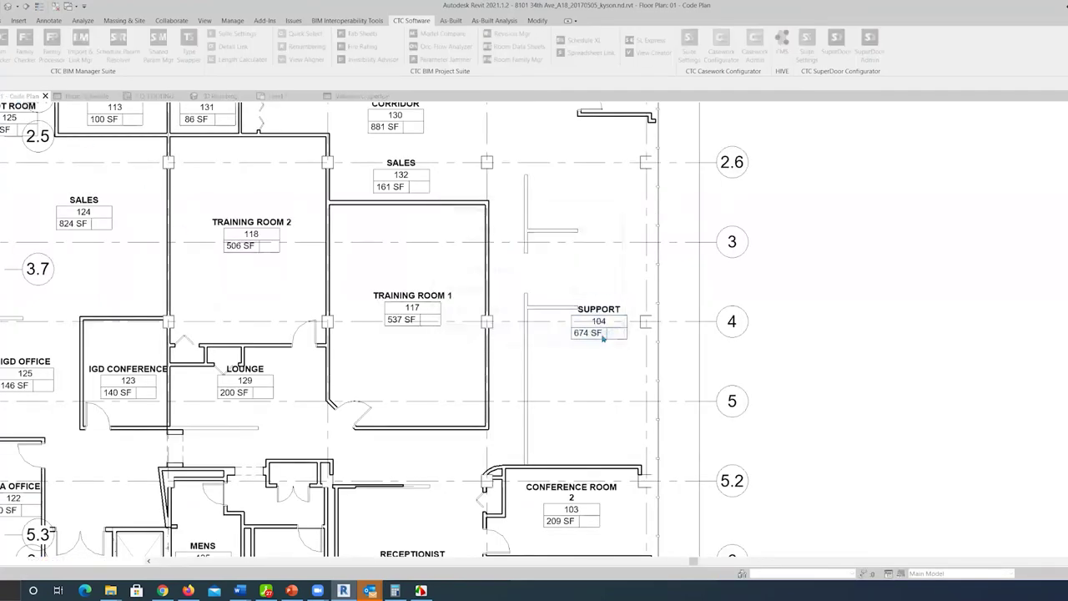
{"action": "scroll", "coordinate": [537, 309], "scroll_direction": "down", "scroll_amount": 3}
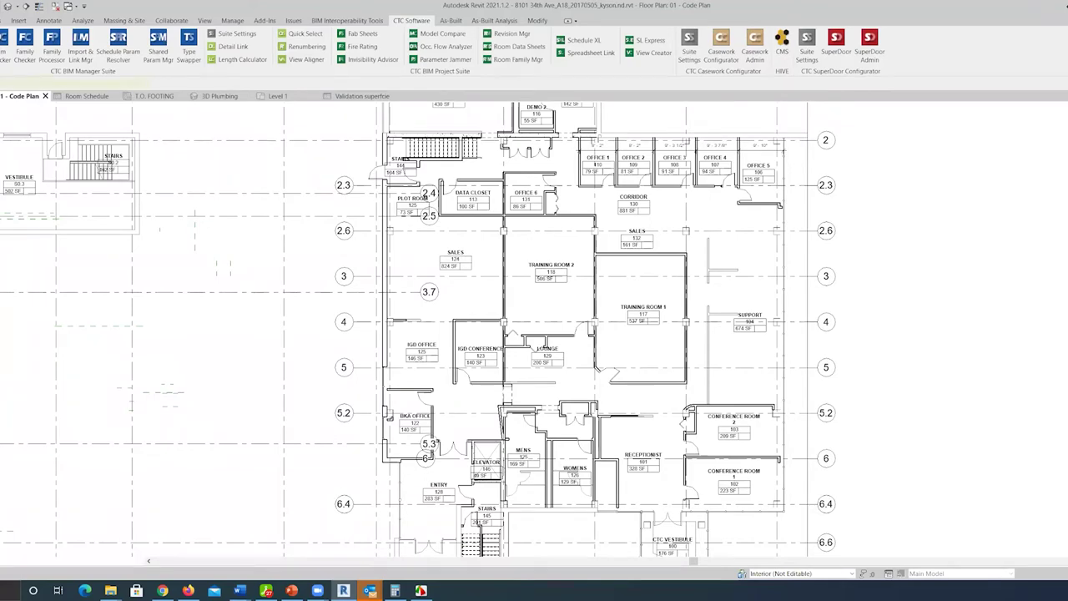
{"action": "scroll", "coordinate": [331, 362], "scroll_direction": "down", "scroll_amount": 3}
- Scroll to the top of the Room Finish Schedule and display the CTC Software add-in tools
{"action": "scroll", "coordinate": [332, 364], "scroll_direction": "up", "scroll_amount": 2, "text": "ctrl"}
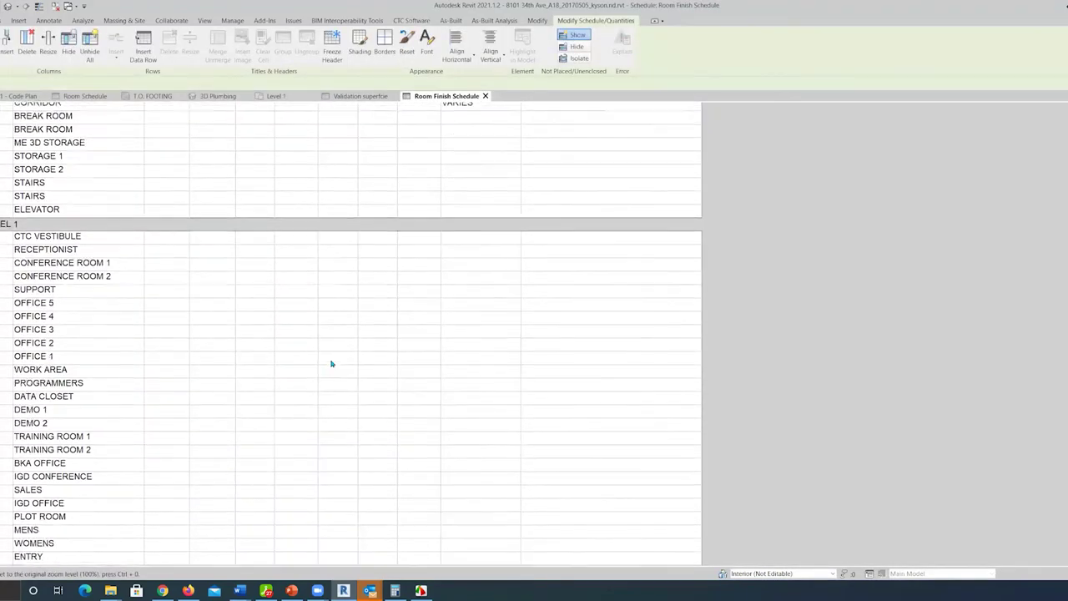
{"action": "scroll", "coordinate": [341, 409], "scroll_direction": "down", "scroll_amount": 3}
{"action": "scroll", "coordinate": [351, 472], "scroll_direction": "up", "scroll_amount": 3}
{"action": "scroll", "coordinate": [349, 473], "scroll_direction": "up", "scroll_amount": 5}
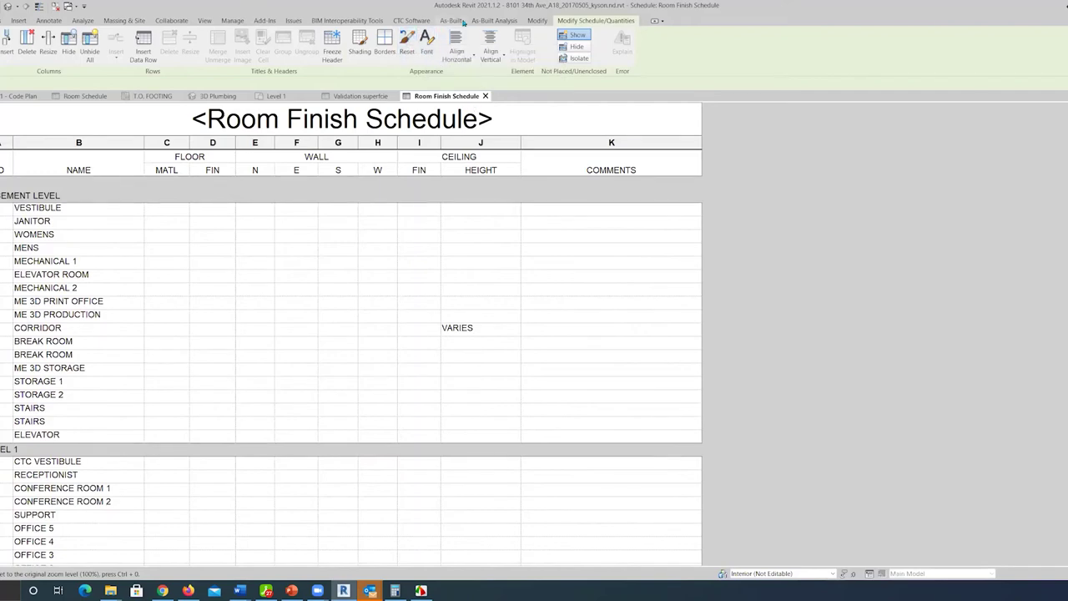
{"action": "left_click", "coordinate": [422, 23]}
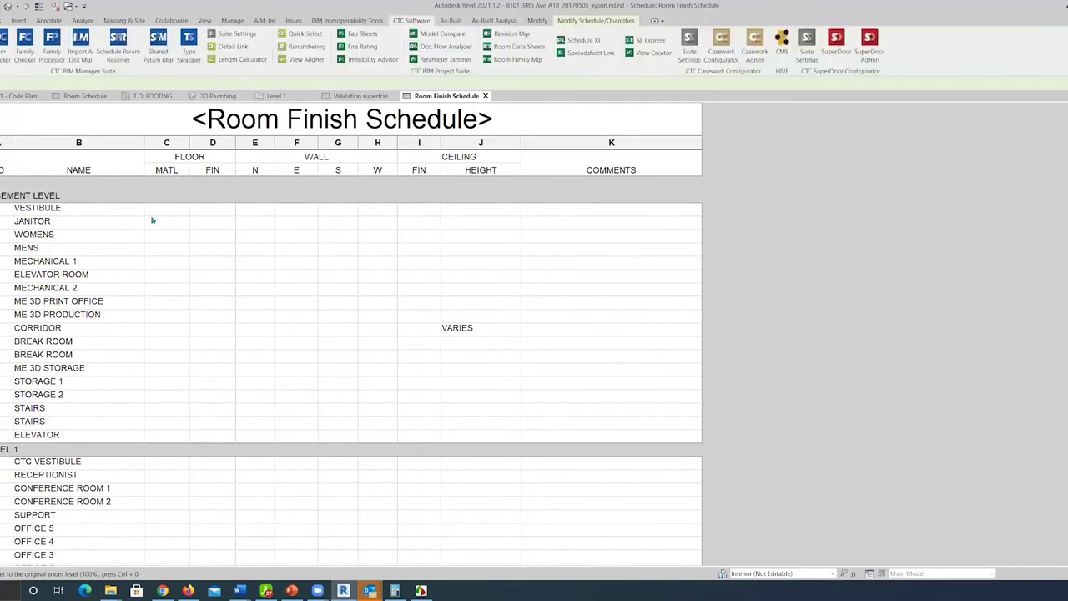
- Launch Spreadsheet Link and load Room Dimensions Example.slsettings from C:\IRET Demo\RET Settings\Spreadsheet Link\Room Planning Data
{"action": "left_click", "coordinate": [587, 54]}
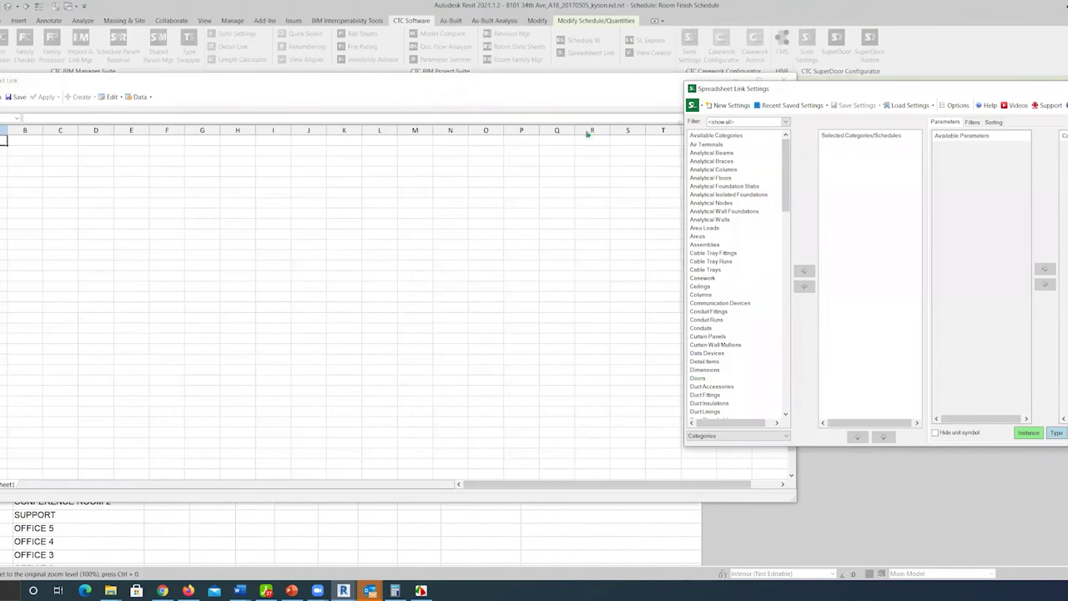
{"action": "left_click", "coordinate": [913, 110]}
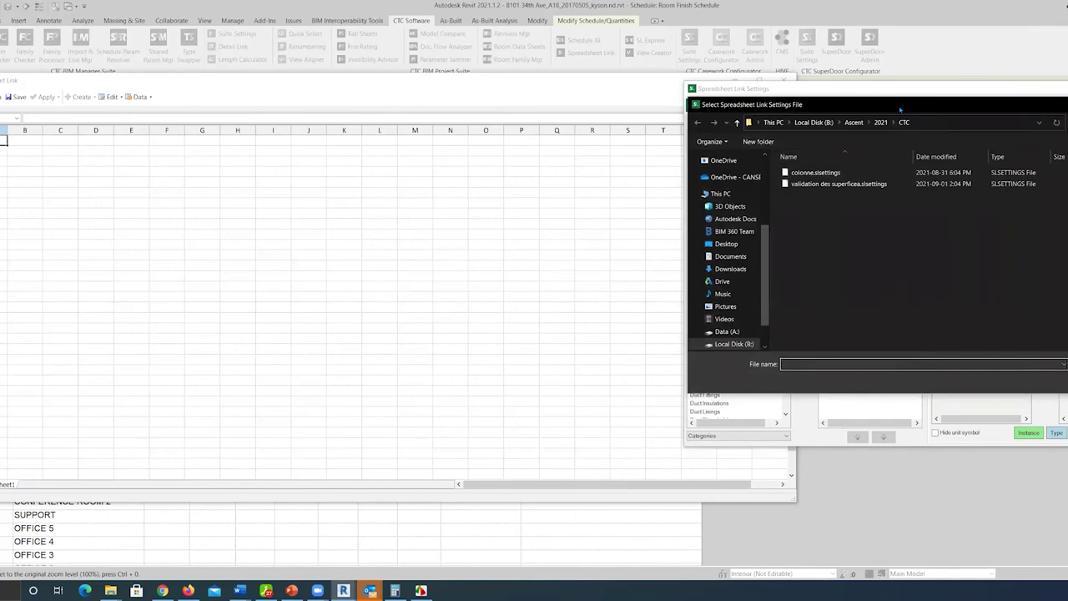
{"action": "left_click_drag", "start_coordinate": [889, 108], "coordinate": [666, 120]}
{"action": "scroll", "coordinate": [513, 317], "scroll_direction": "down", "scroll_amount": 2}
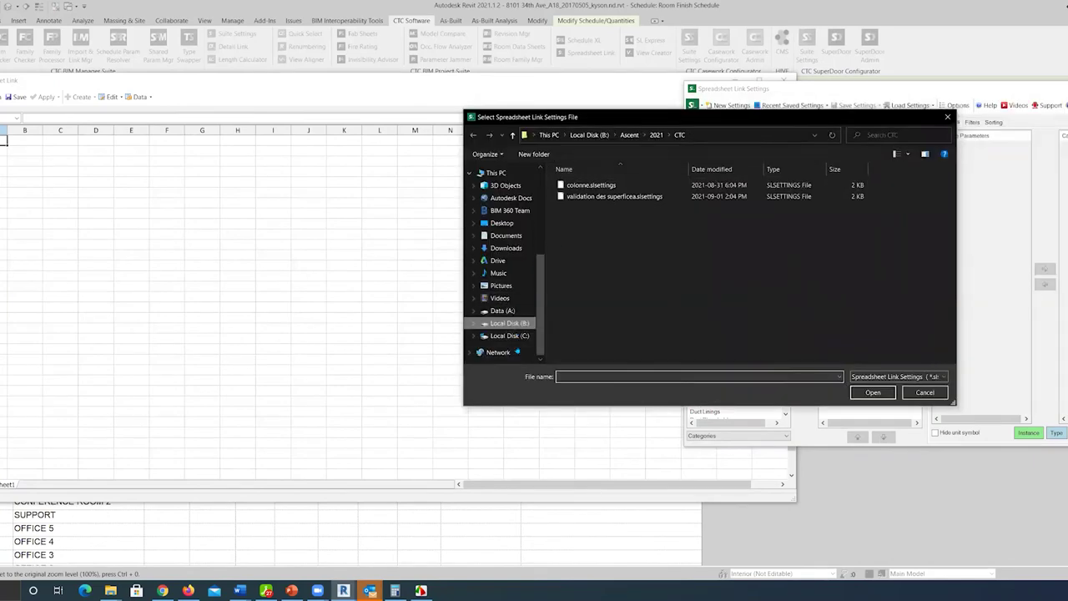
{"action": "left_click", "coordinate": [521, 338]}
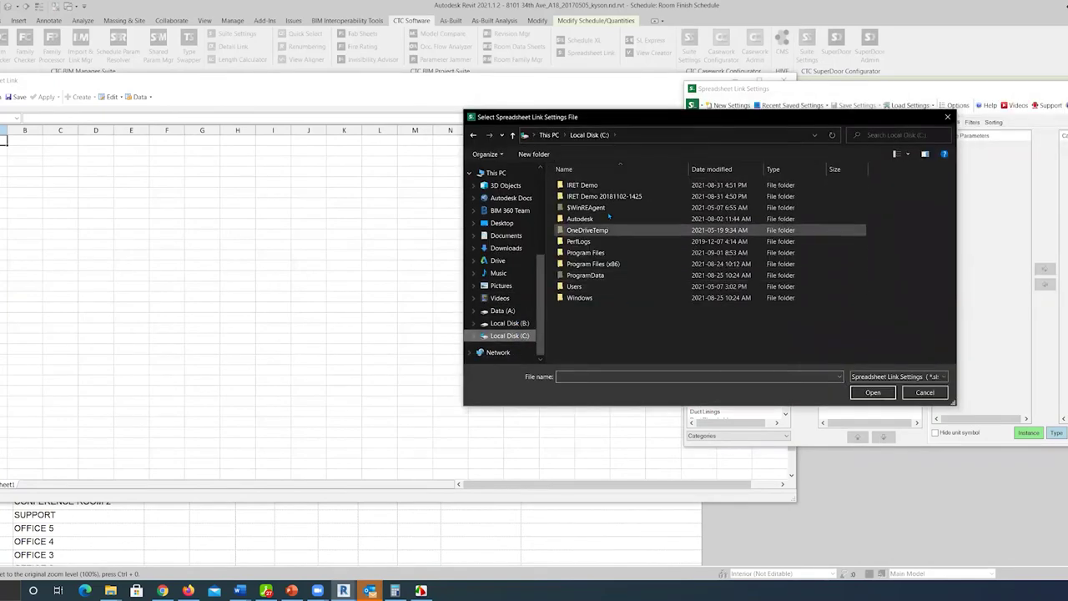
{"action": "double_click", "coordinate": [593, 187]}
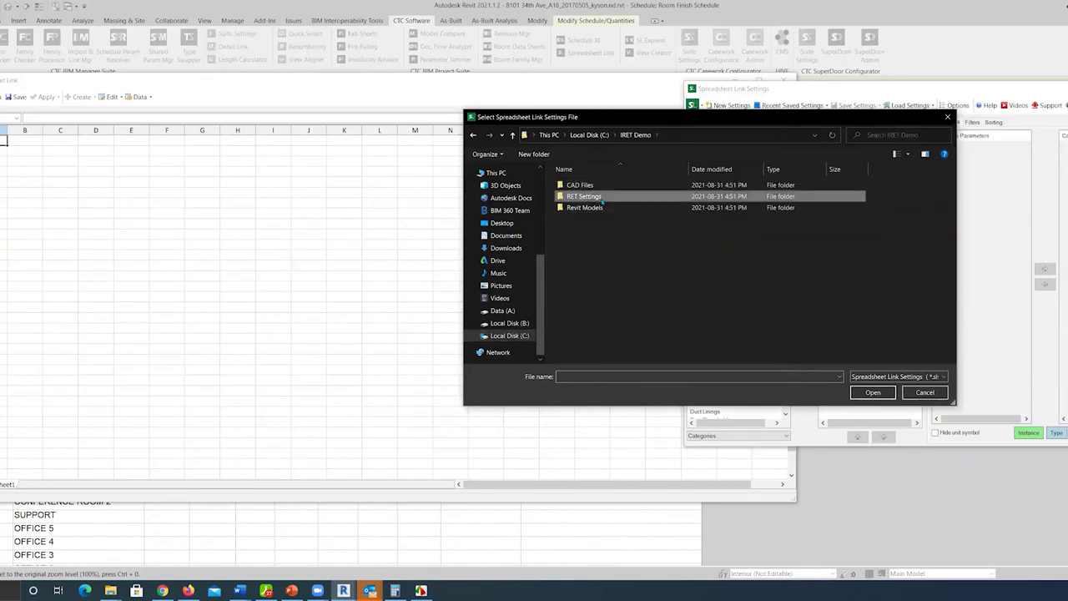
{"action": "double_click", "coordinate": [584, 196]}
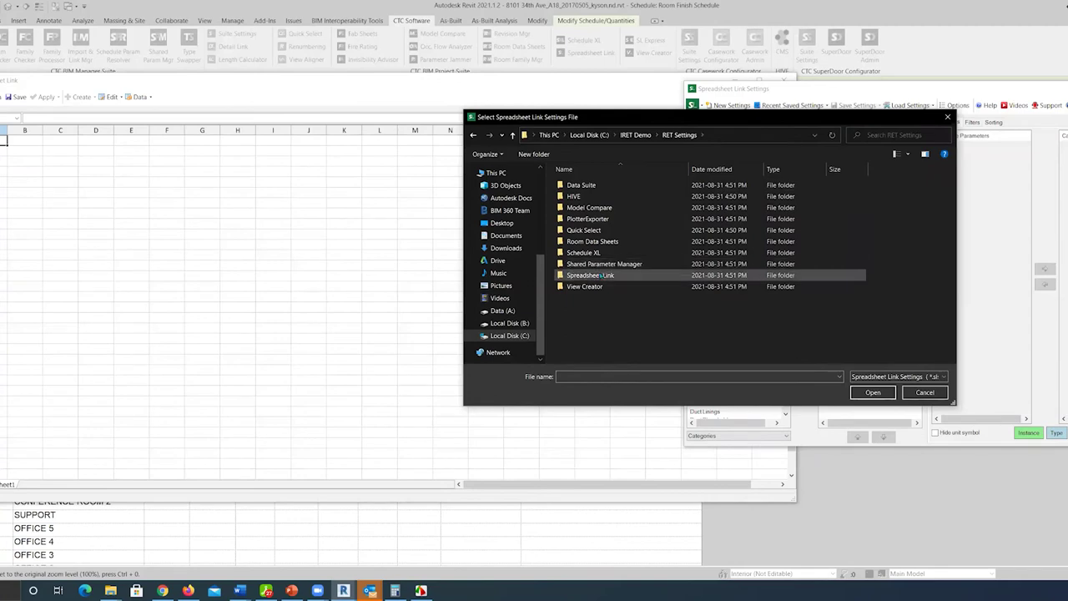
{"action": "double_click", "coordinate": [590, 275]}
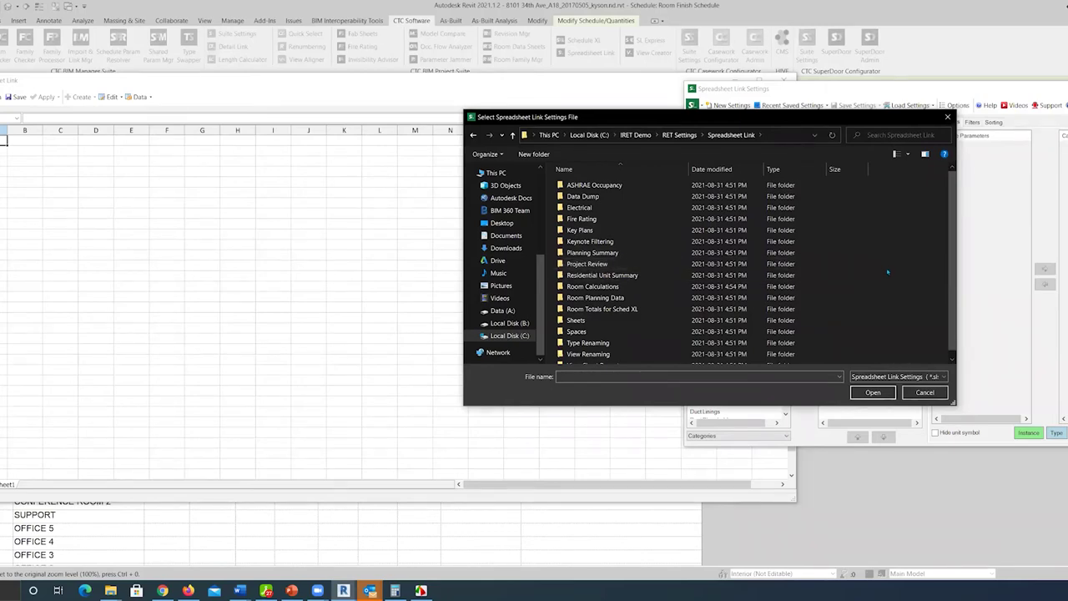
{"action": "double_click", "coordinate": [614, 298]}
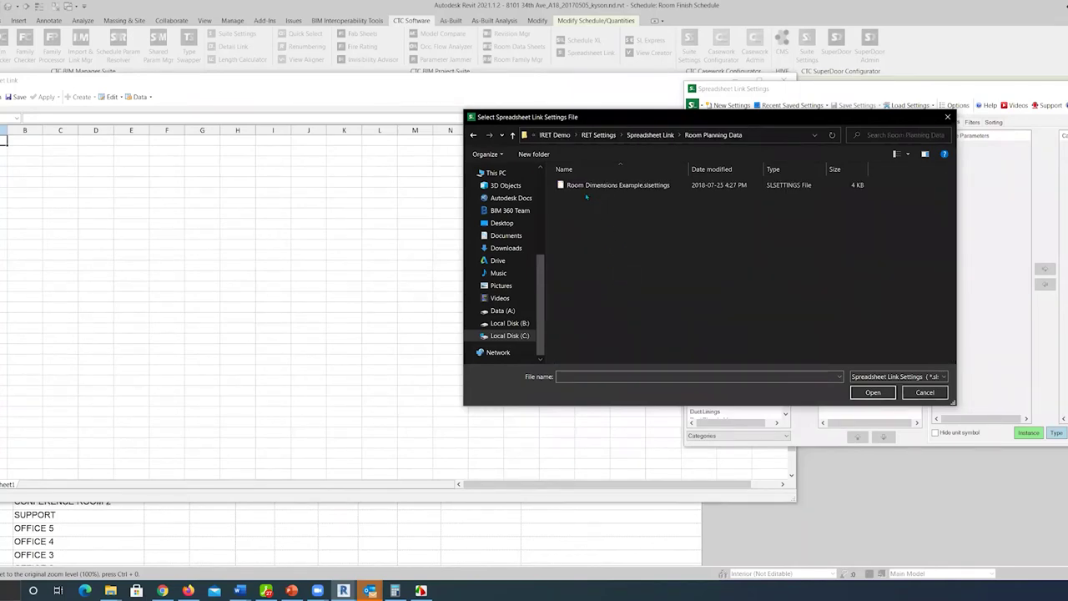
{"action": "double_click", "coordinate": [579, 185]}
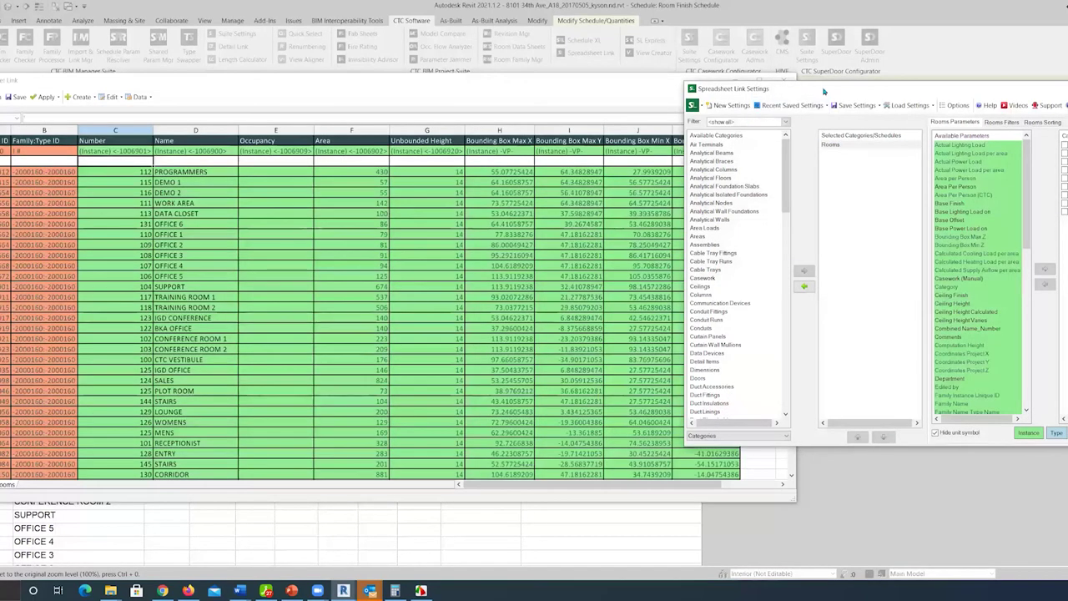
- Close the room data spreadsheet and the Spreadsheet Link settings window, answering the save prompt
{"action": "left_click_drag", "start_coordinate": [825, 90], "coordinate": [946, 78]}
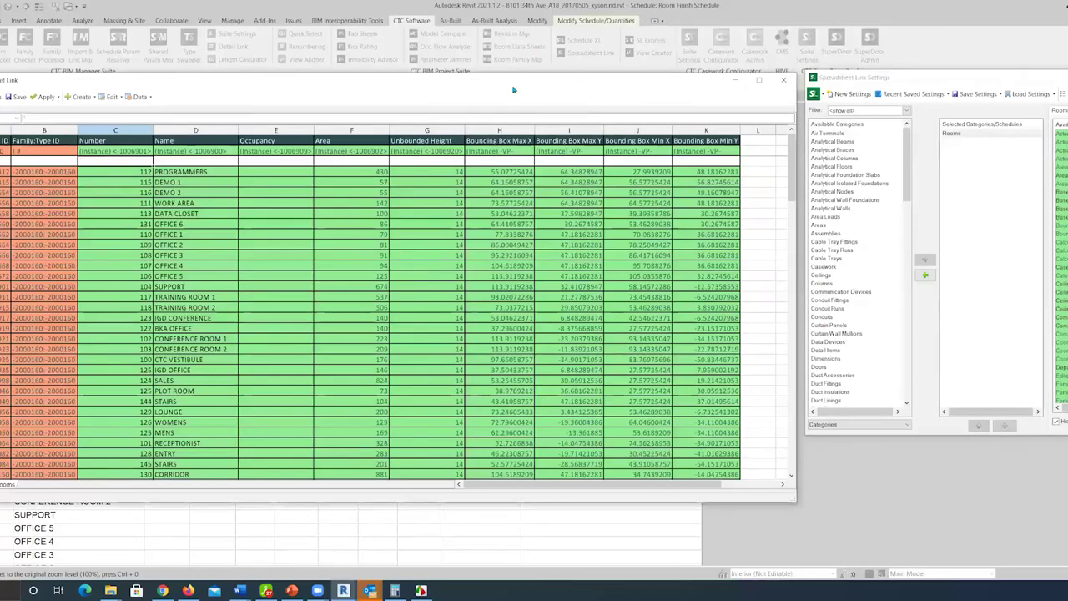
{"action": "left_click_drag", "start_coordinate": [515, 88], "coordinate": [460, 51]}
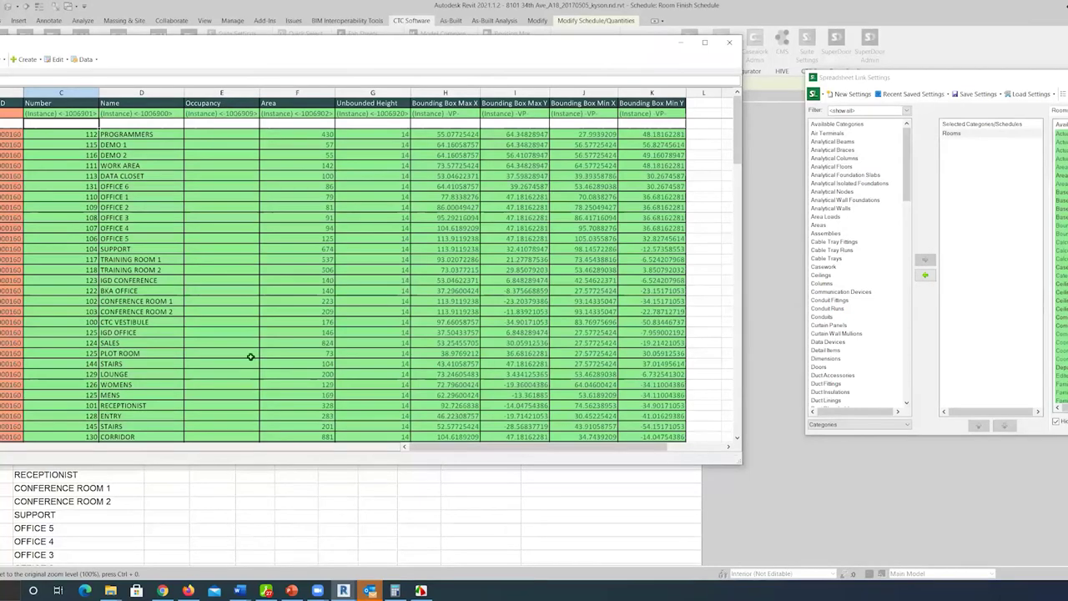
{"action": "left_click", "coordinate": [730, 42]}
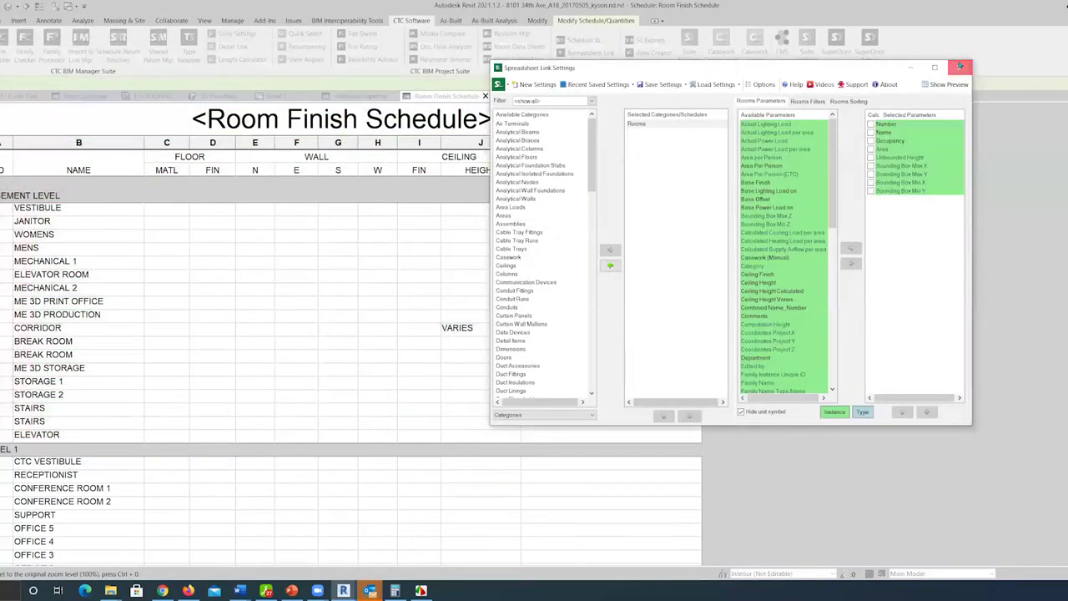
{"action": "left_click", "coordinate": [960, 66]}
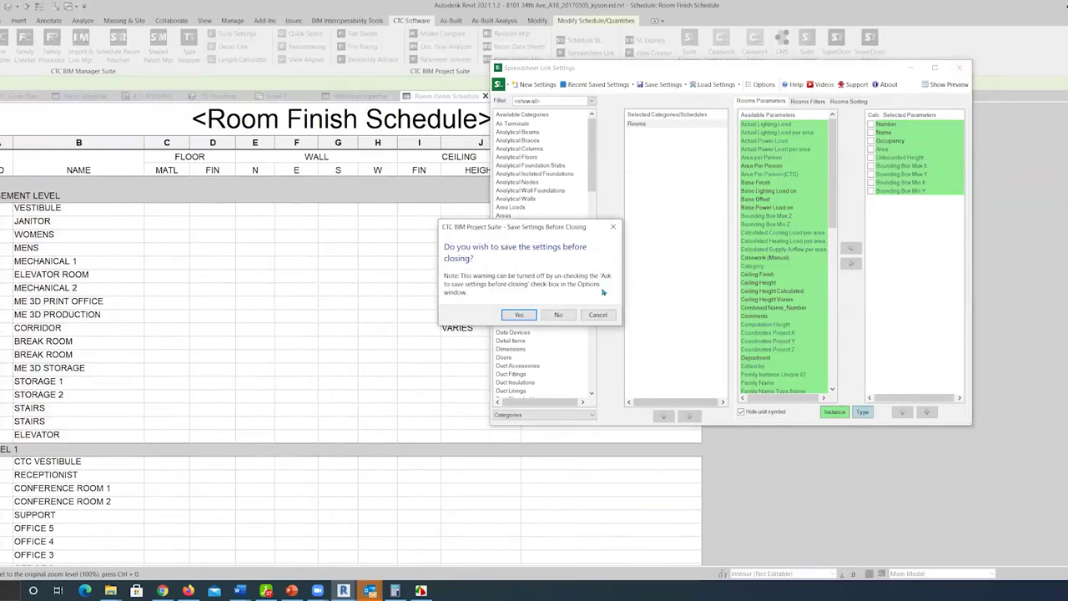
{"action": "left_click", "coordinate": [559, 315]}
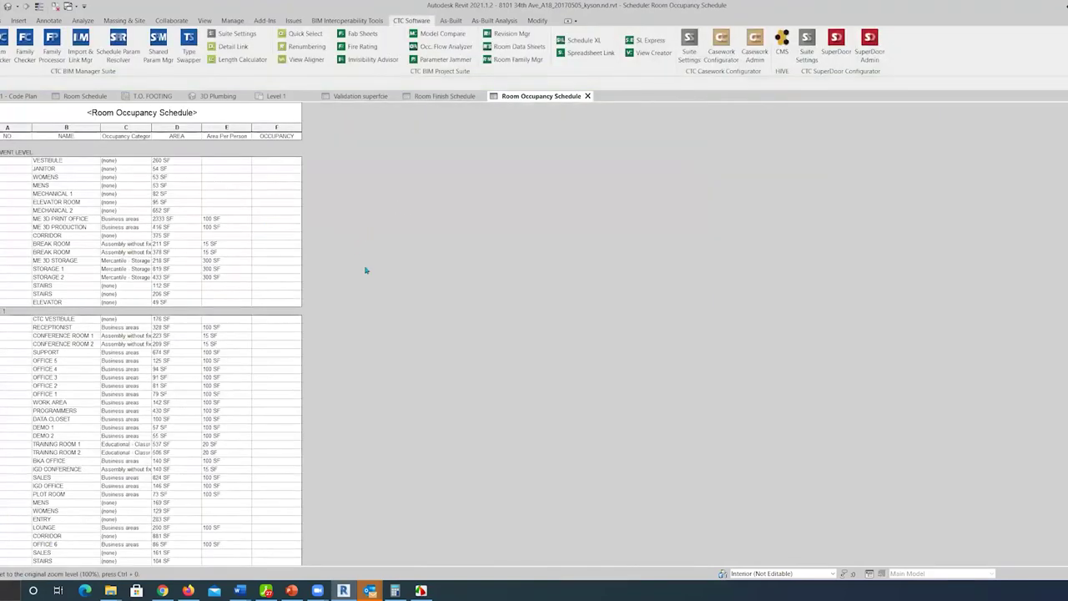
- Launch Spreadsheet Link for the occupancy schedule and load the Room Calculations settings file
{"action": "scroll", "coordinate": [366, 271], "scroll_direction": "up", "scroll_amount": 2, "text": "ctrl"}
{"action": "scroll", "coordinate": [365, 270], "scroll_direction": "up", "scroll_amount": 2, "text": "ctrl"}
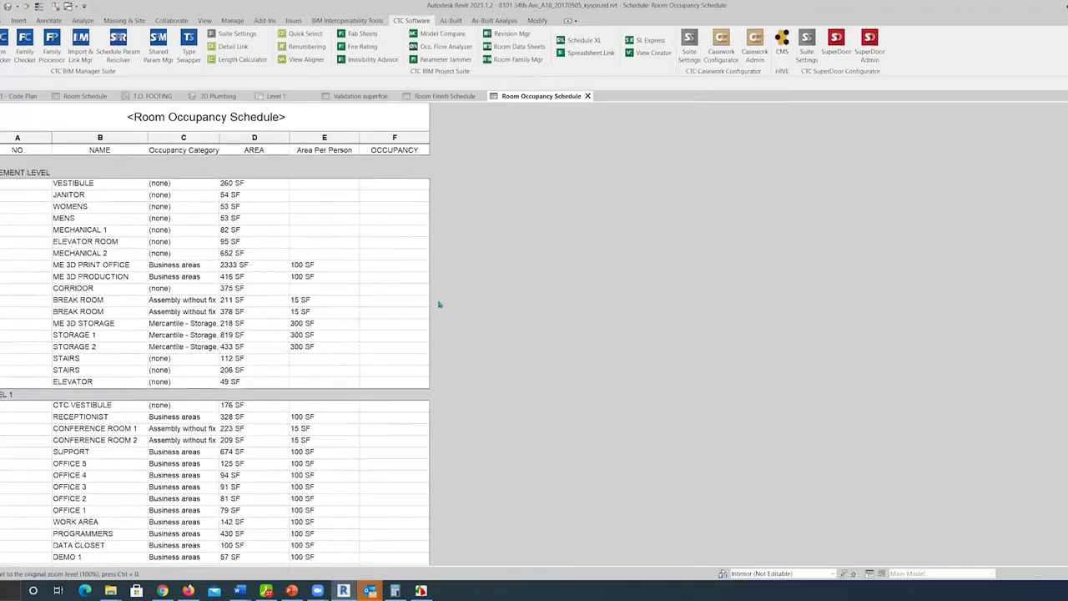
{"action": "scroll", "coordinate": [439, 303], "scroll_direction": "up", "scroll_amount": 2, "text": "ctrl"}
{"action": "scroll", "coordinate": [486, 372], "scroll_direction": "up", "scroll_amount": 2, "text": "ctrl"}
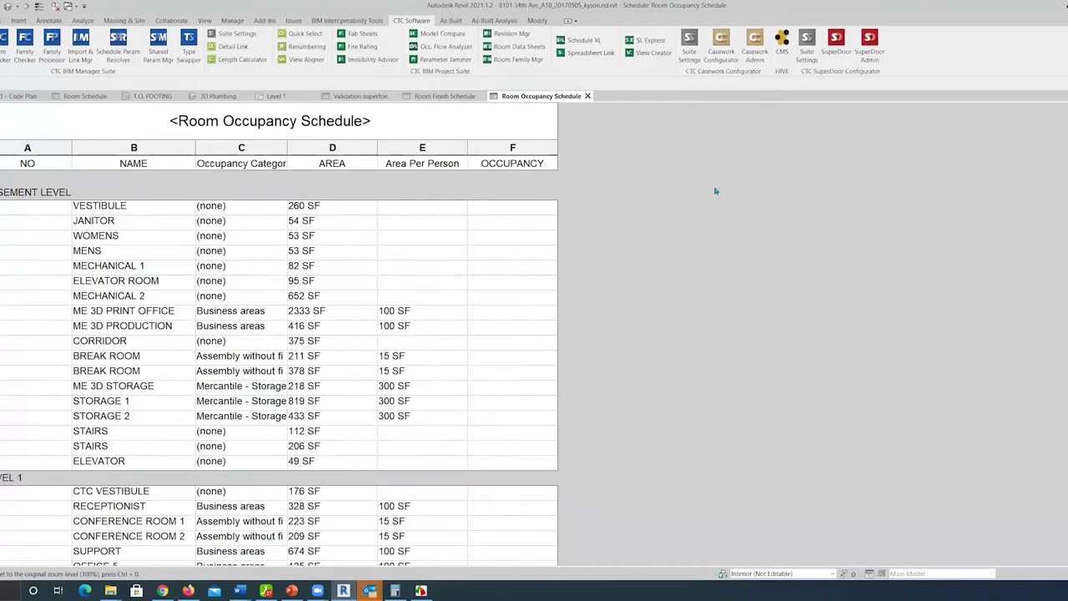
{"action": "left_click", "coordinate": [590, 51]}
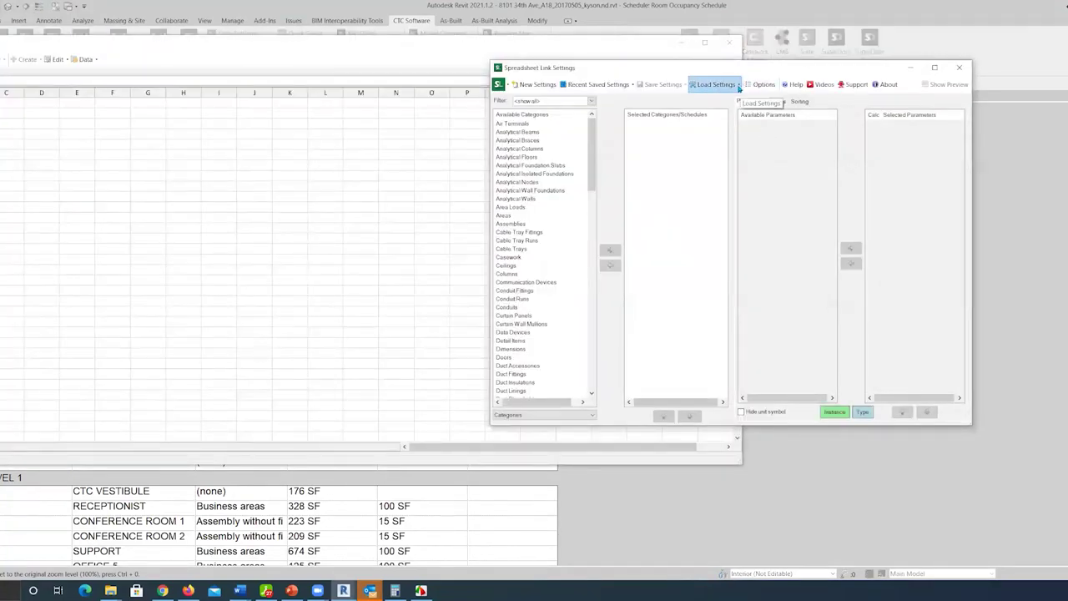
{"action": "left_click", "coordinate": [740, 86]}
{"action": "left_click", "coordinate": [736, 98]}
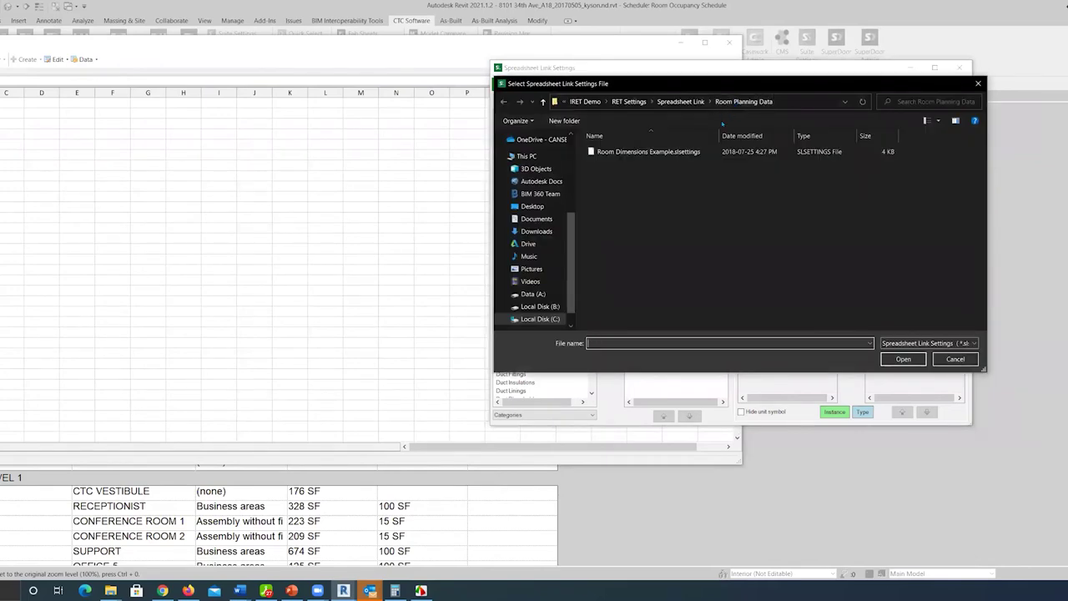
{"action": "left_click", "coordinate": [680, 101]}
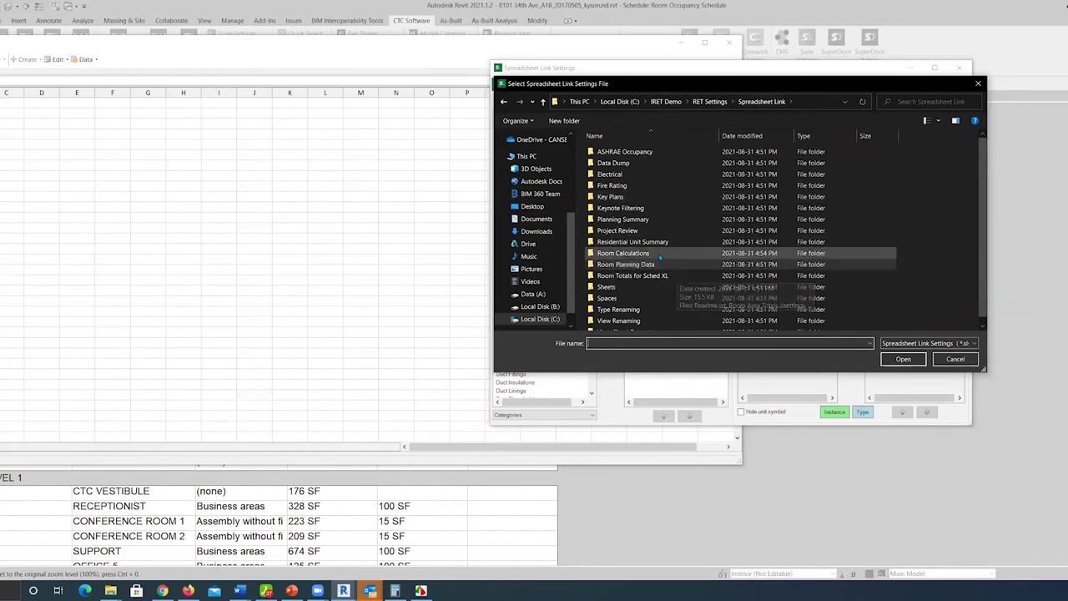
{"action": "double_click", "coordinate": [621, 253]}
{"action": "left_click", "coordinate": [647, 152]}
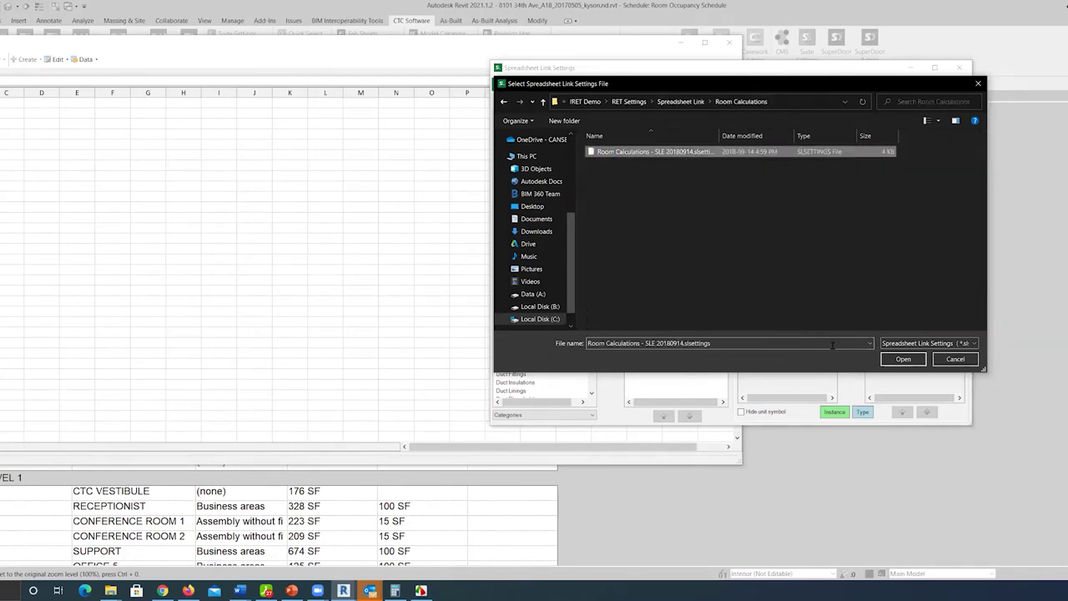
{"action": "left_click", "coordinate": [902, 359]}
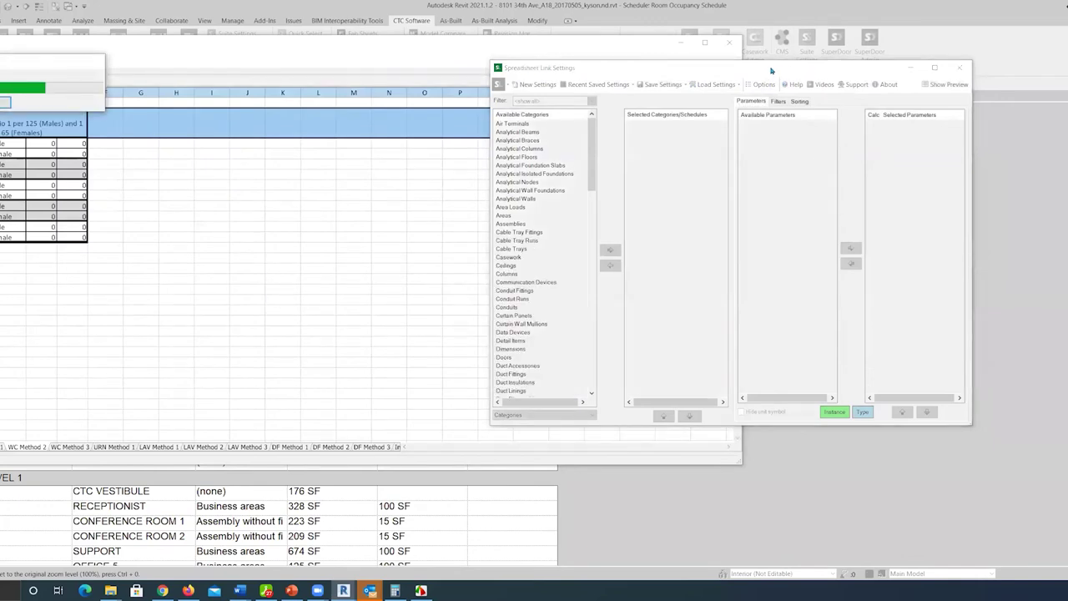
- Overwrite the Rooms and Levels worksheets, then apply the worksheet values to the project, confirming Yes
{"action": "left_click_drag", "start_coordinate": [773, 70], "coordinate": [1026, 41]}
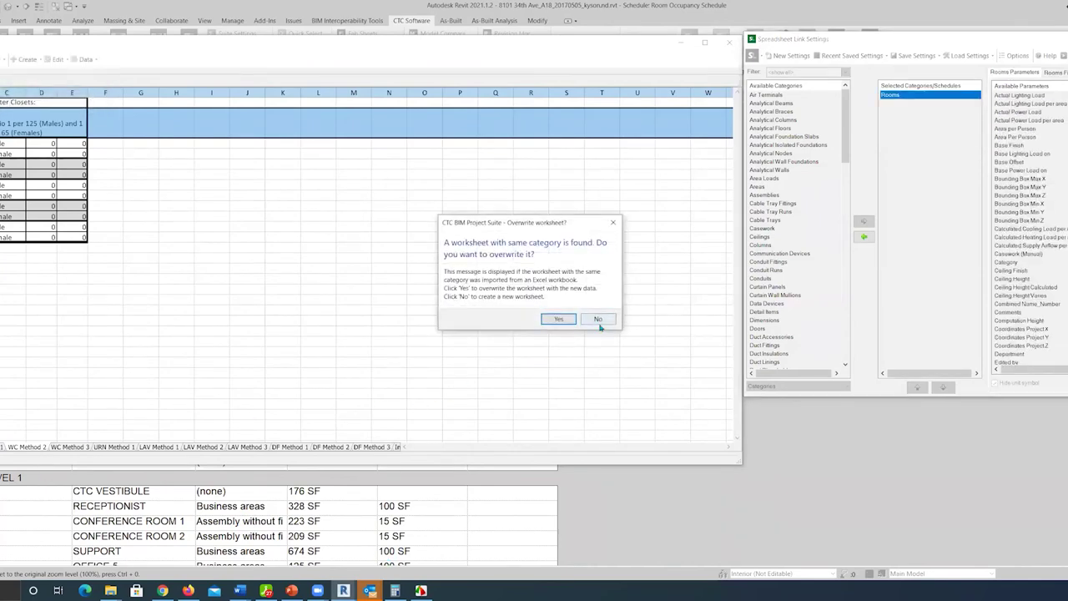
{"action": "left_click", "coordinate": [559, 318]}
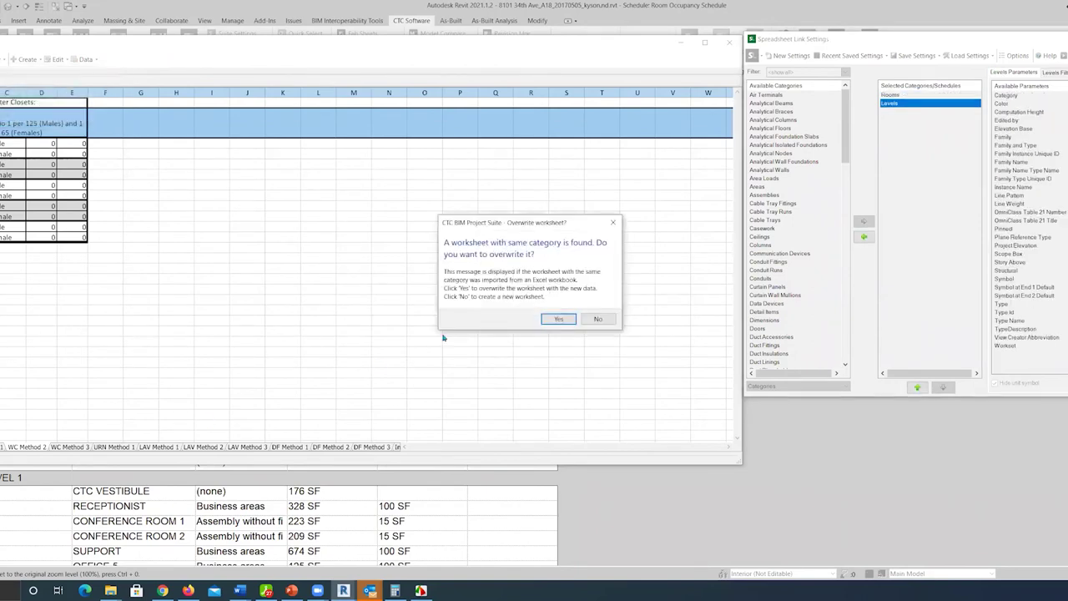
{"action": "left_click", "coordinate": [557, 319]}
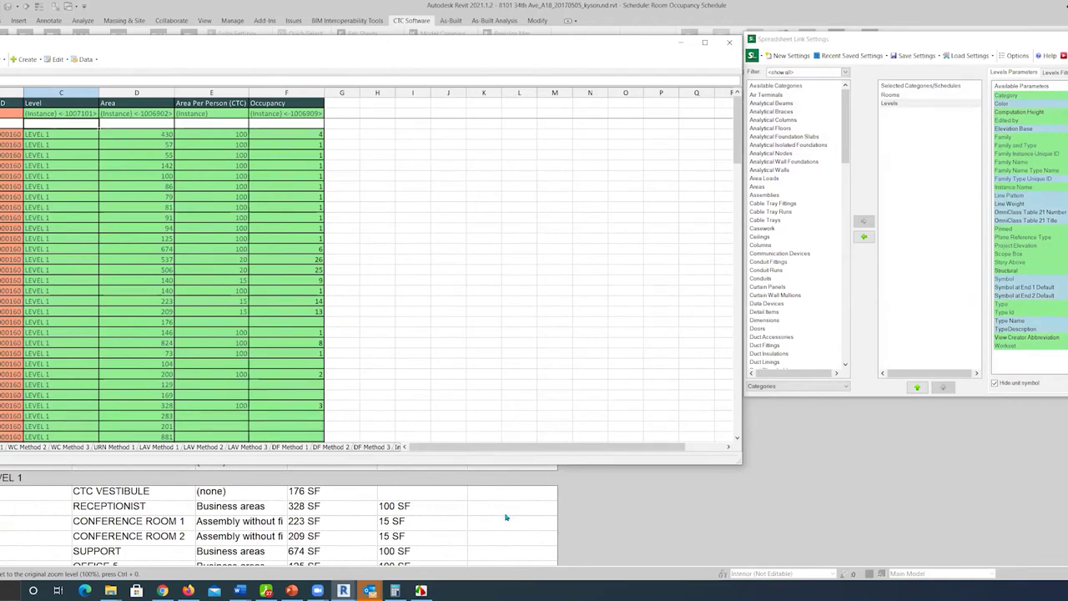
{"action": "left_click", "coordinate": [4, 59]}
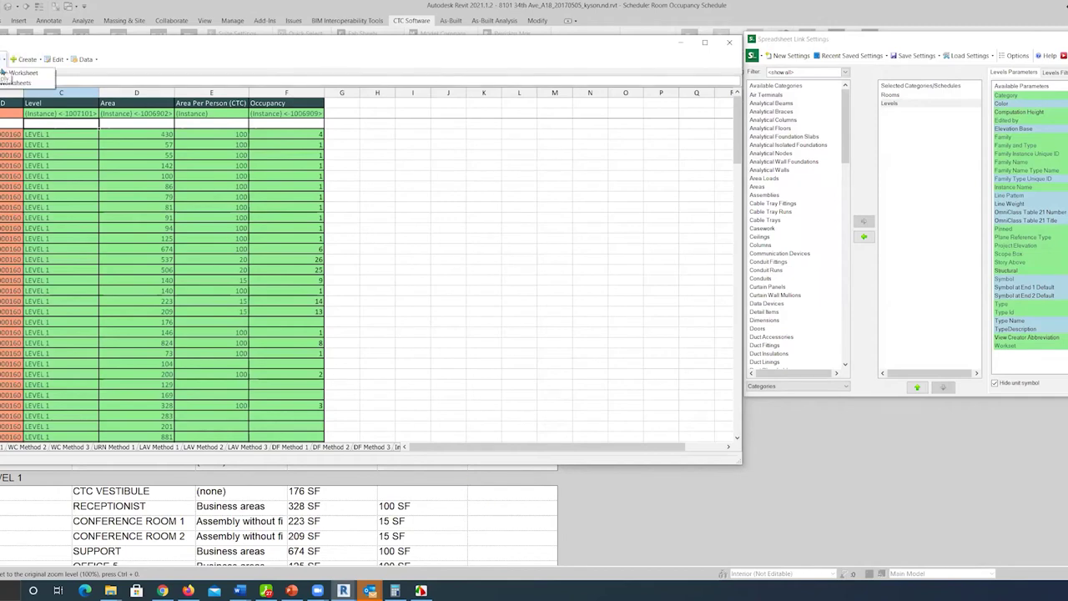
{"action": "left_click", "coordinate": [17, 74]}
{"action": "left_click", "coordinate": [519, 304]}
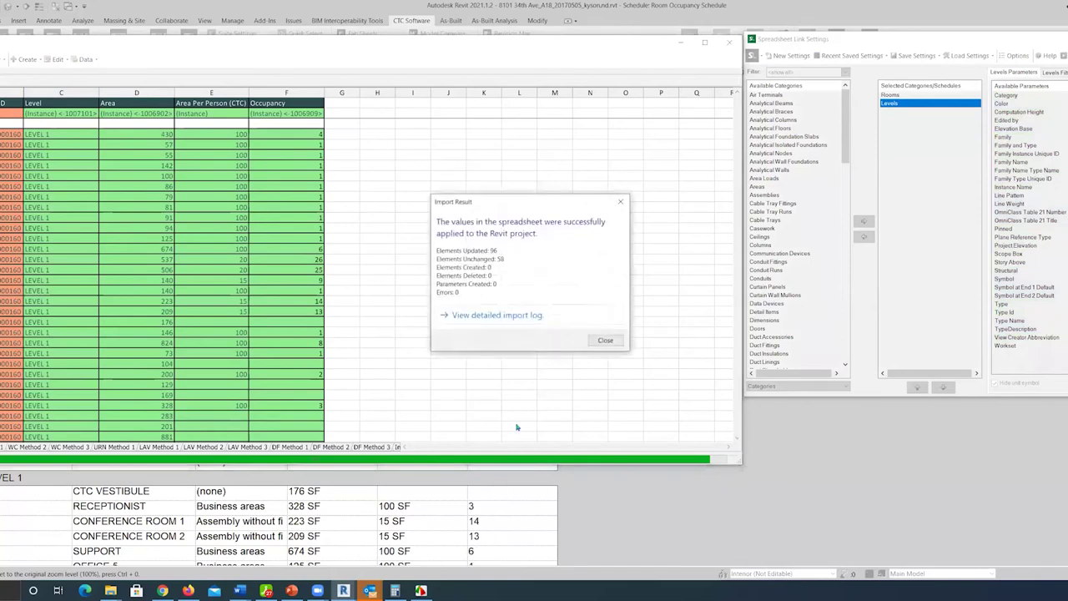
- Dismiss the import results and copy the IFERROR occupancy formula from cell F5
{"action": "left_click", "coordinate": [604, 337]}
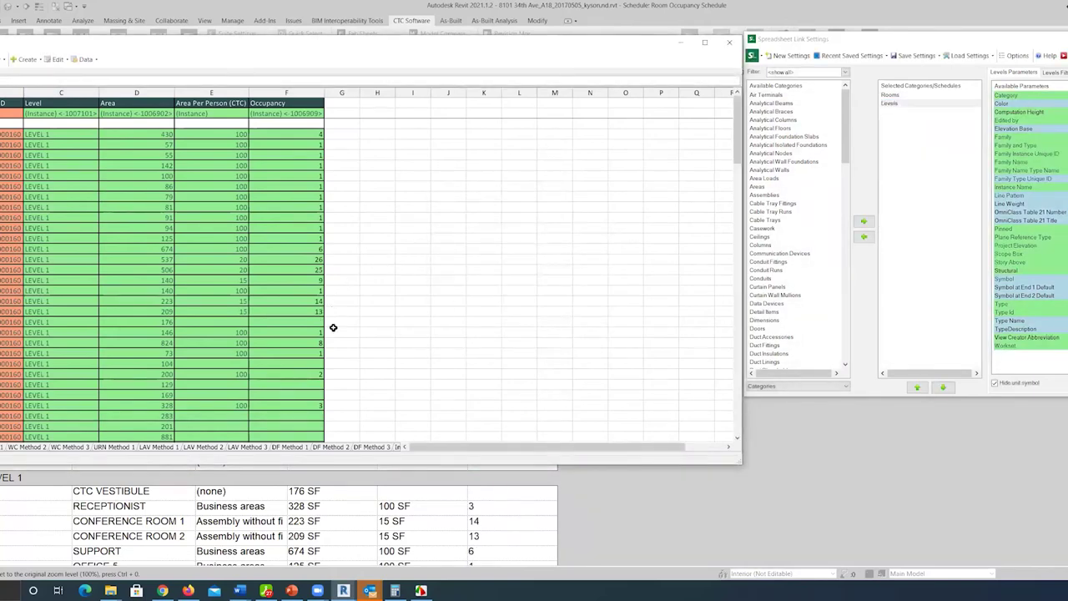
{"action": "scroll", "coordinate": [333, 328], "scroll_direction": "down", "scroll_amount": 2}
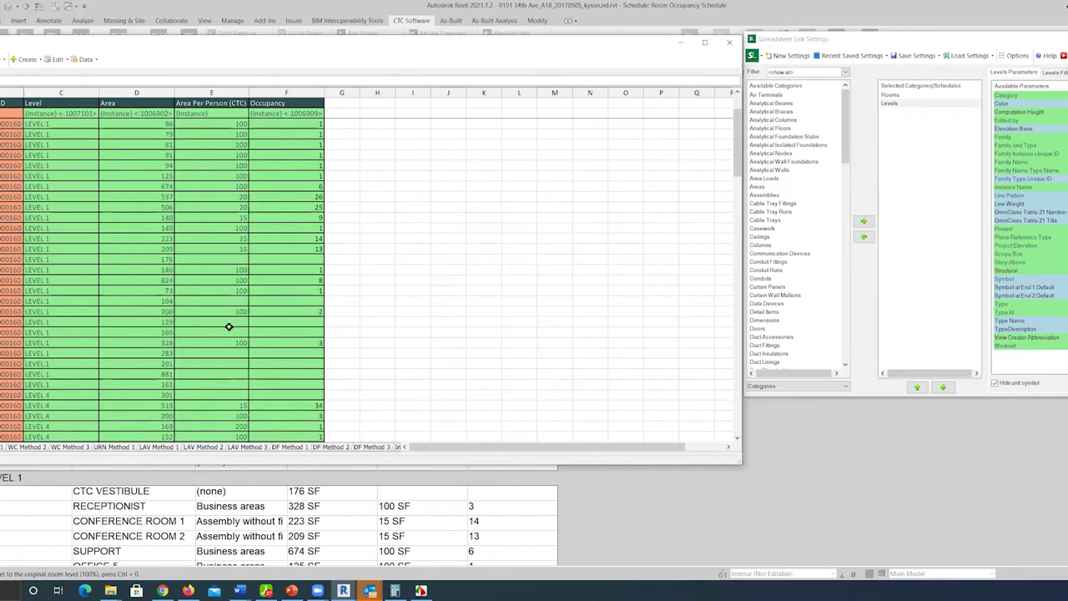
{"action": "scroll", "coordinate": [228, 326], "scroll_direction": "up", "scroll_amount": 2}
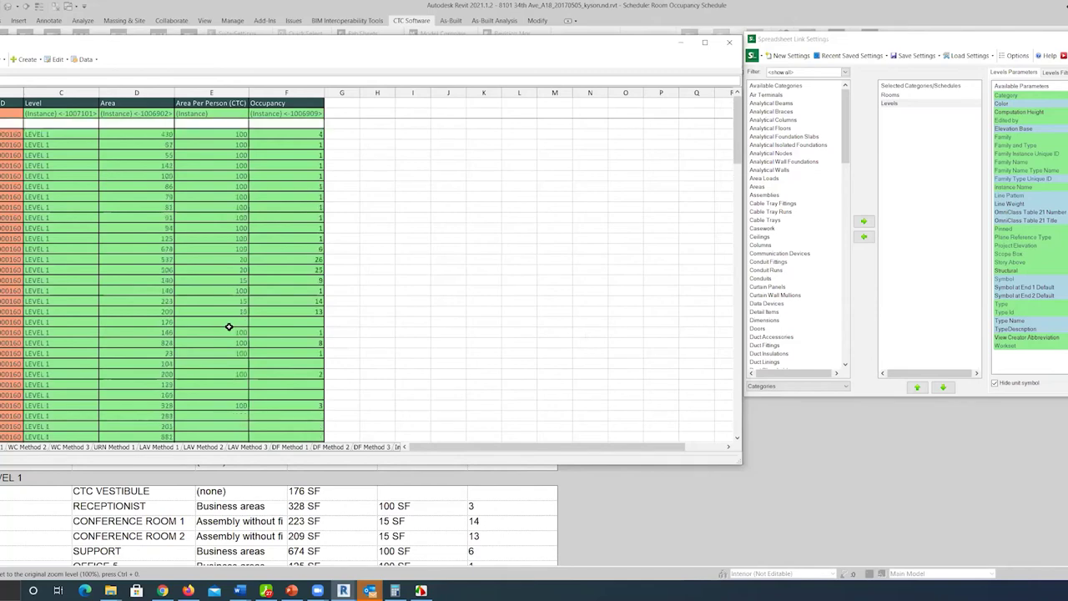
{"action": "left_click", "coordinate": [299, 145]}
{"action": "triple_click", "coordinate": [181, 77]}
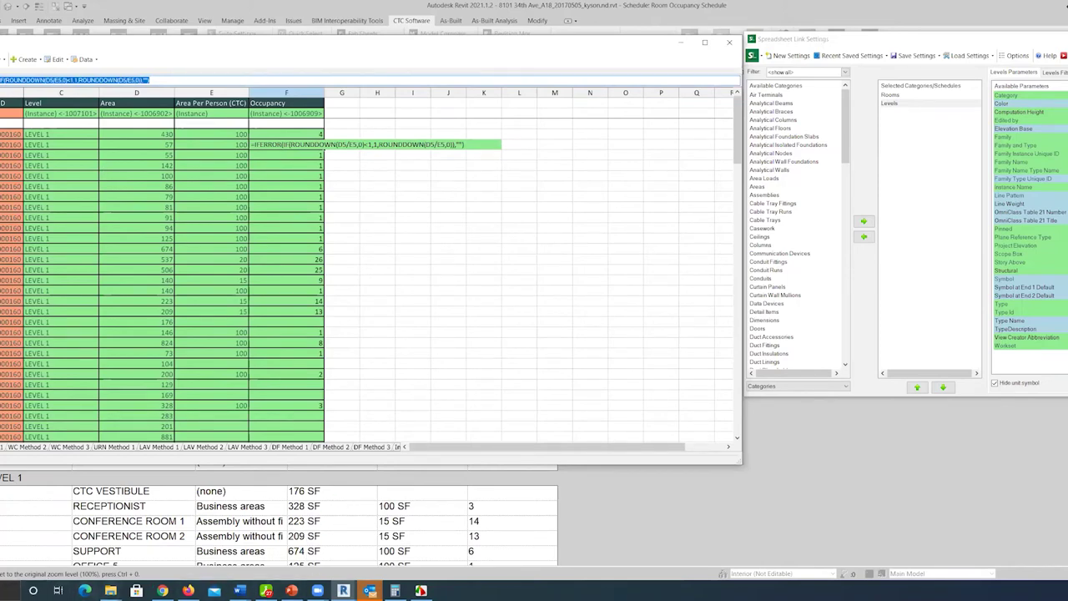
{"action": "left_click", "coordinate": [300, 468]}
{"action": "right_click", "coordinate": [240, 591]}
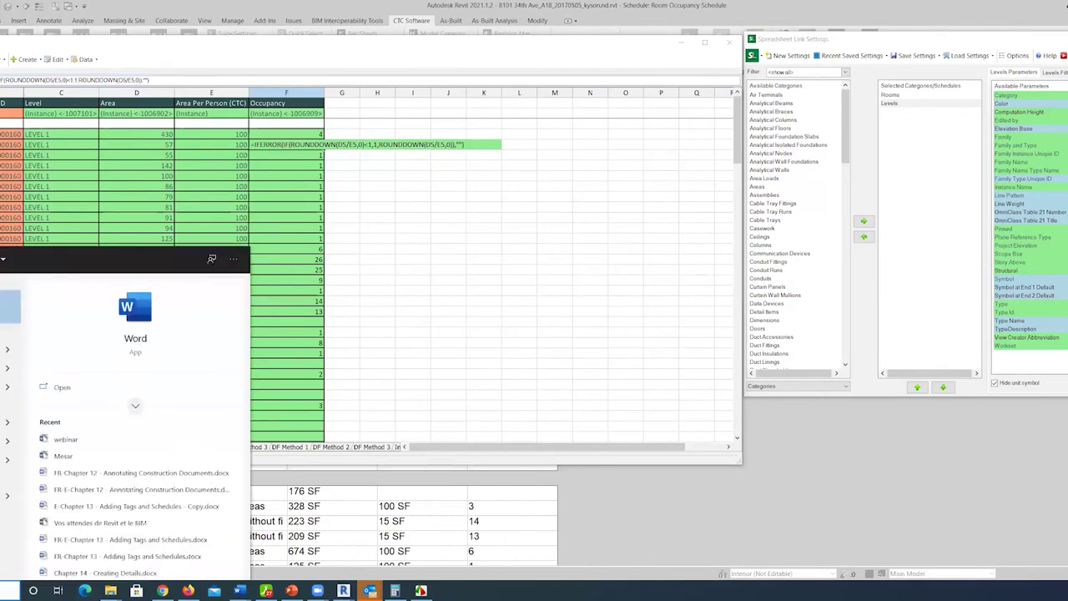
- Paste the occupancy formula into a new blank Word document, move it aside, and return to Chrome
{"action": "key", "text": "Escape"}
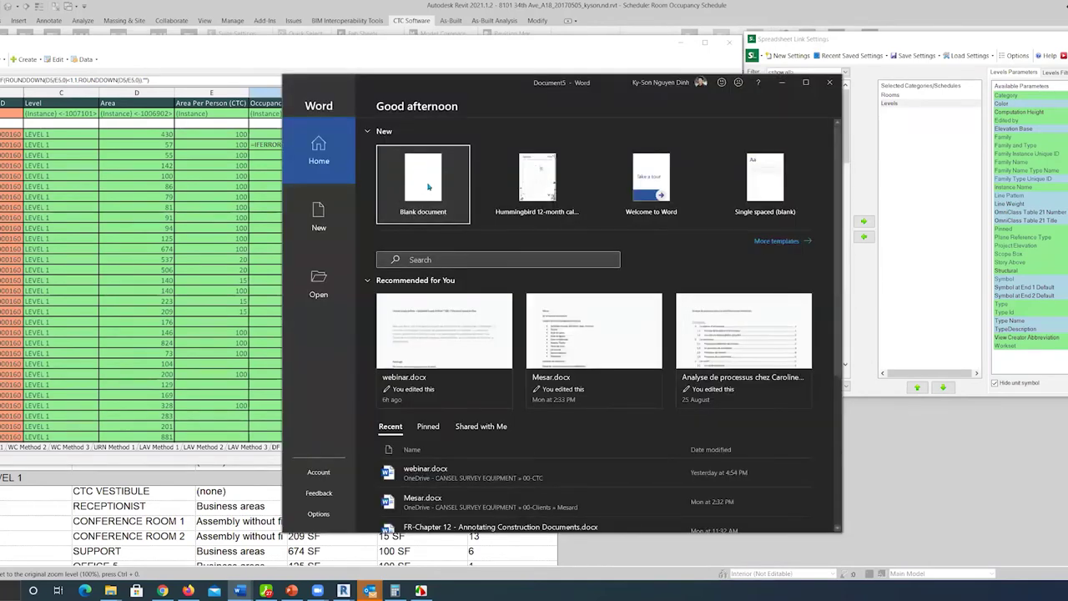
{"action": "left_click", "coordinate": [415, 179]}
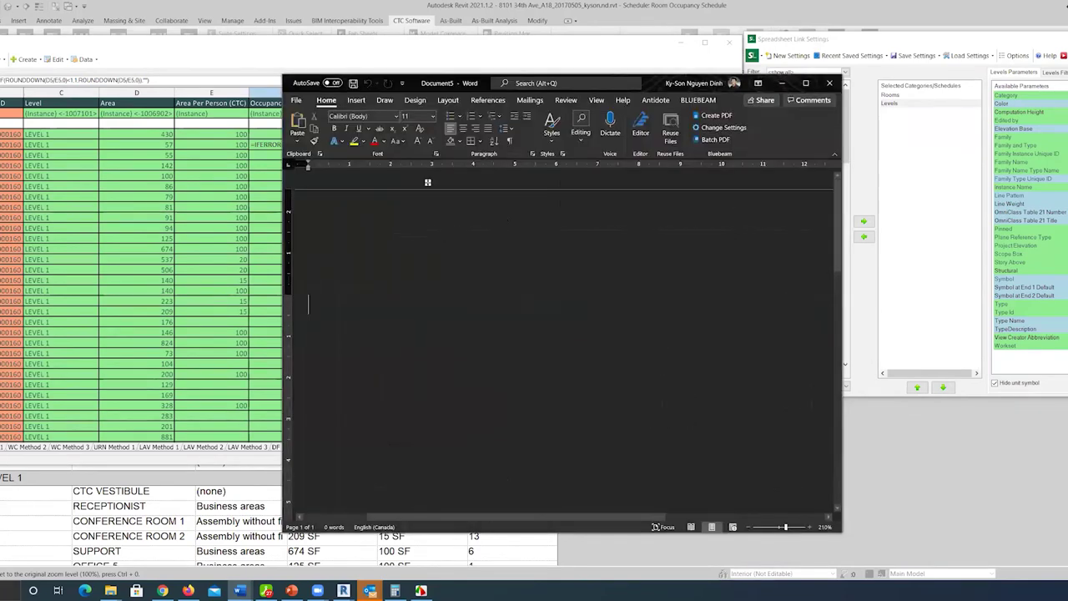
{"action": "type", "text": "=IFERROR(IF(ROUNDDOWN(D5/E5,0)<1,1,ROUNDDOWN(D5/E5,0)),\"\")"}
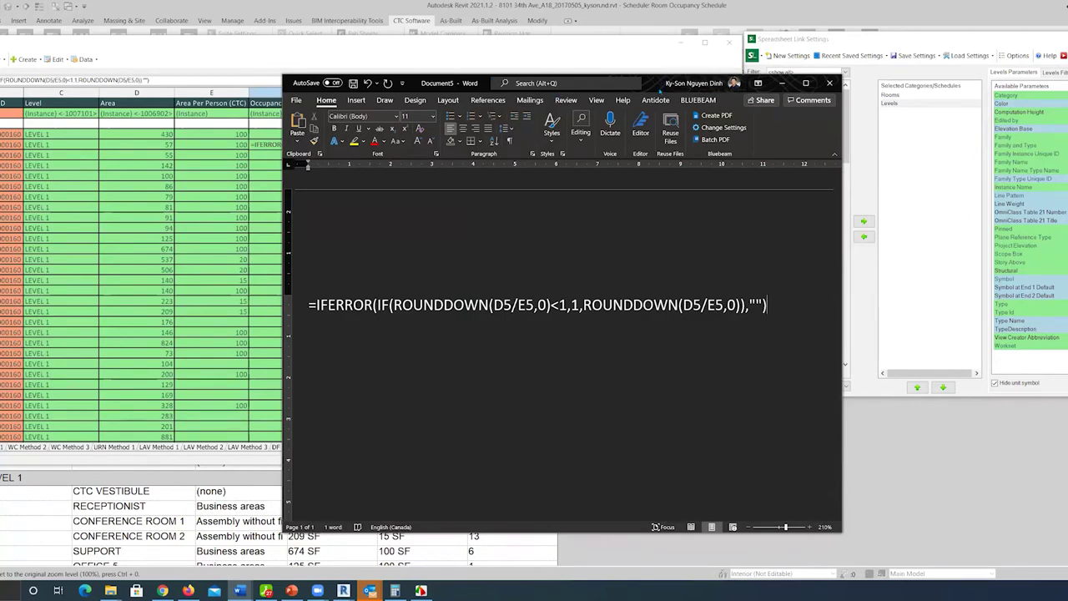
{"action": "left_click_drag", "start_coordinate": [659, 85], "coordinate": [920, 174]}
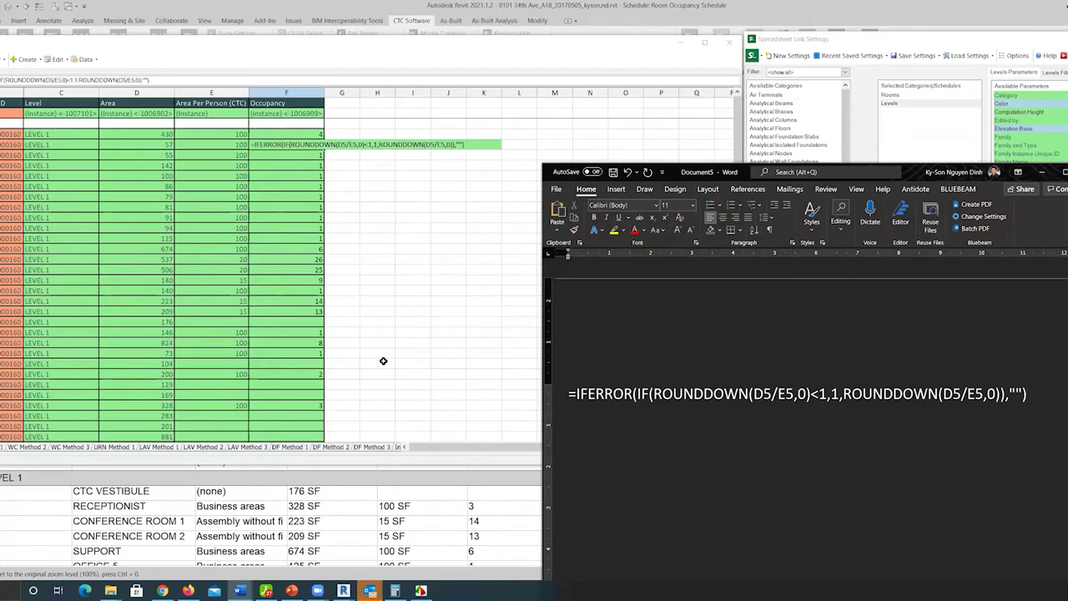
{"action": "left_click", "coordinate": [163, 591]}
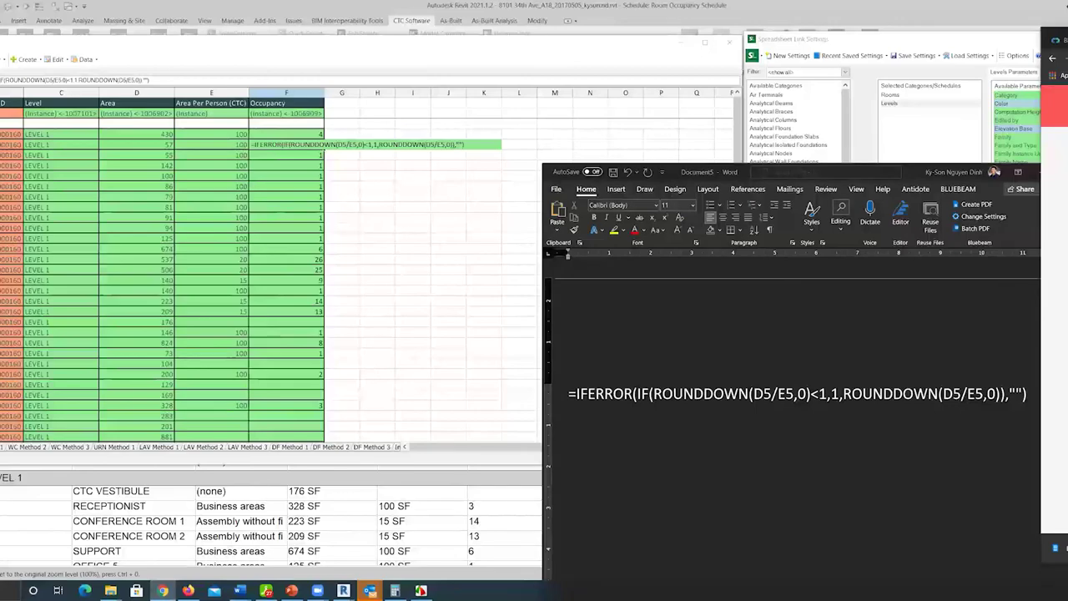
- Scroll up and down through the Excel tutorial's VRAI/FAUX formula examples in Chrome
{"action": "scroll", "coordinate": [427, 408], "scroll_direction": "up", "scroll_amount": 2}
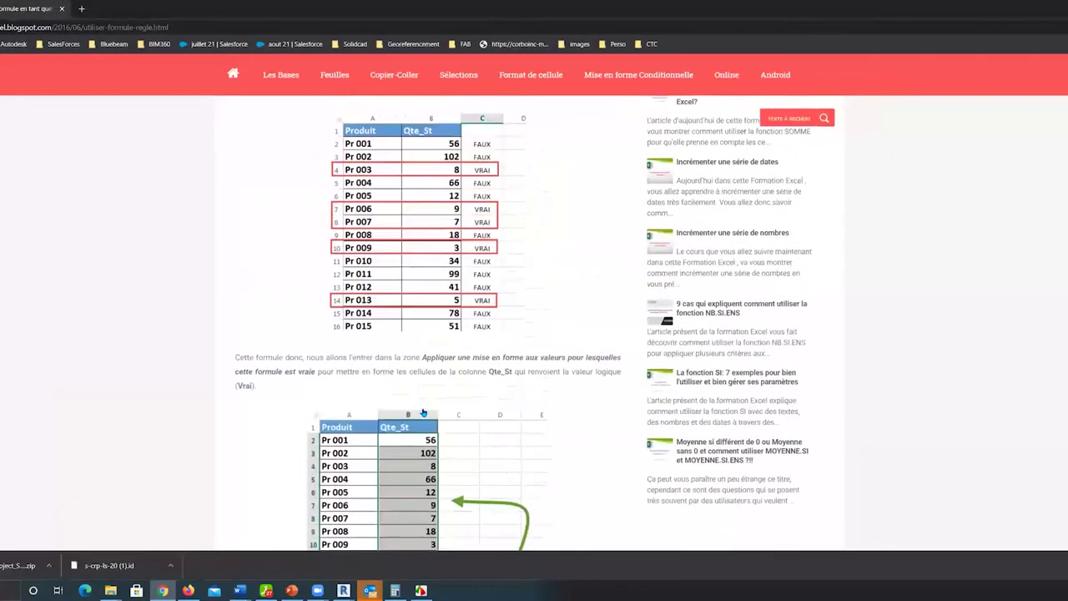
{"action": "scroll", "coordinate": [427, 407], "scroll_direction": "up", "scroll_amount": 2}
{"action": "scroll", "coordinate": [426, 408], "scroll_direction": "up", "scroll_amount": 1}
{"action": "scroll", "coordinate": [406, 277], "scroll_direction": "up", "scroll_amount": 3}
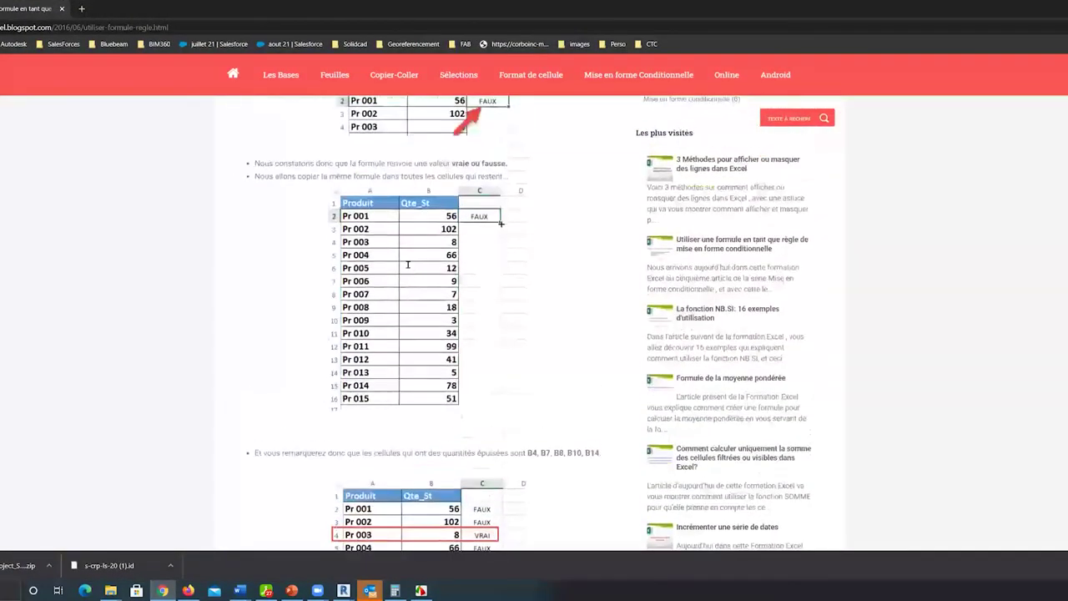
{"action": "scroll", "coordinate": [408, 264], "scroll_direction": "up", "scroll_amount": 3}
{"action": "scroll", "coordinate": [408, 265], "scroll_direction": "down", "scroll_amount": 2}
{"action": "scroll", "coordinate": [406, 284], "scroll_direction": "down", "scroll_amount": 1}
{"action": "scroll", "coordinate": [405, 305], "scroll_direction": "down", "scroll_amount": 1}
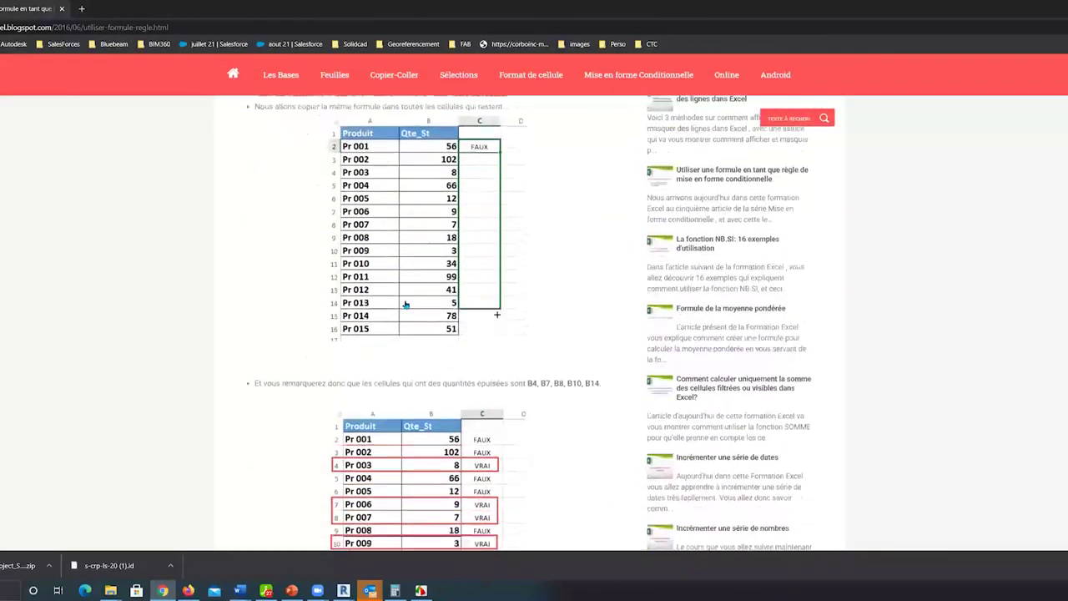
{"action": "scroll", "coordinate": [405, 304], "scroll_direction": "down", "scroll_amount": 4}
{"action": "scroll", "coordinate": [406, 305], "scroll_direction": "down", "scroll_amount": 2}
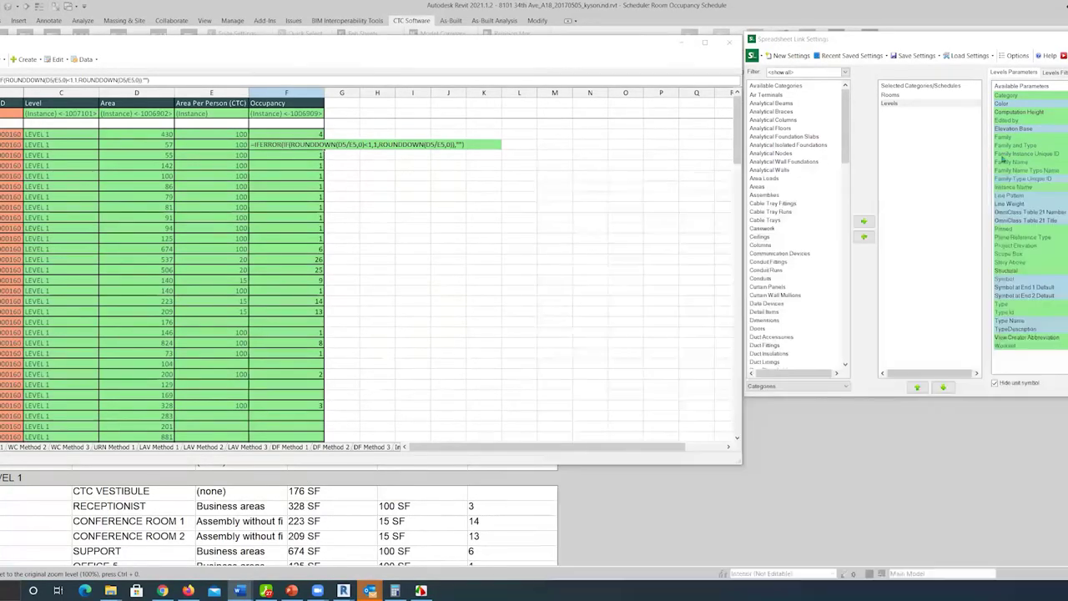
- Close the occupancy spreadsheet and Spreadsheet Link Settings, then Ctrl+Tab to the Syracuse Suites T.O. FOOTING plan
{"action": "left_click", "coordinate": [730, 44]}
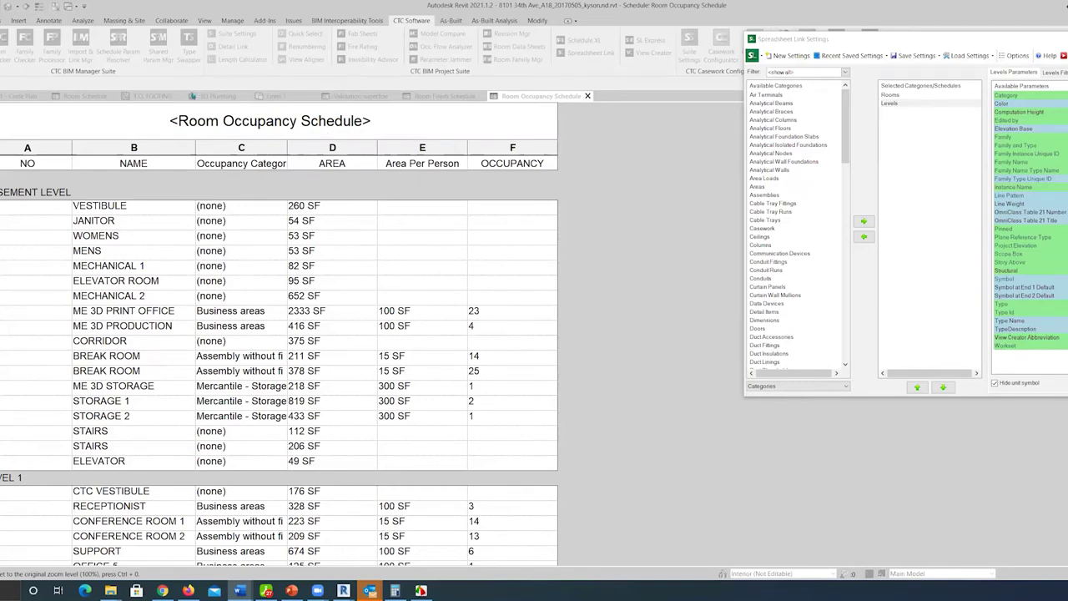
{"action": "left_click", "coordinate": [1063, 55]}
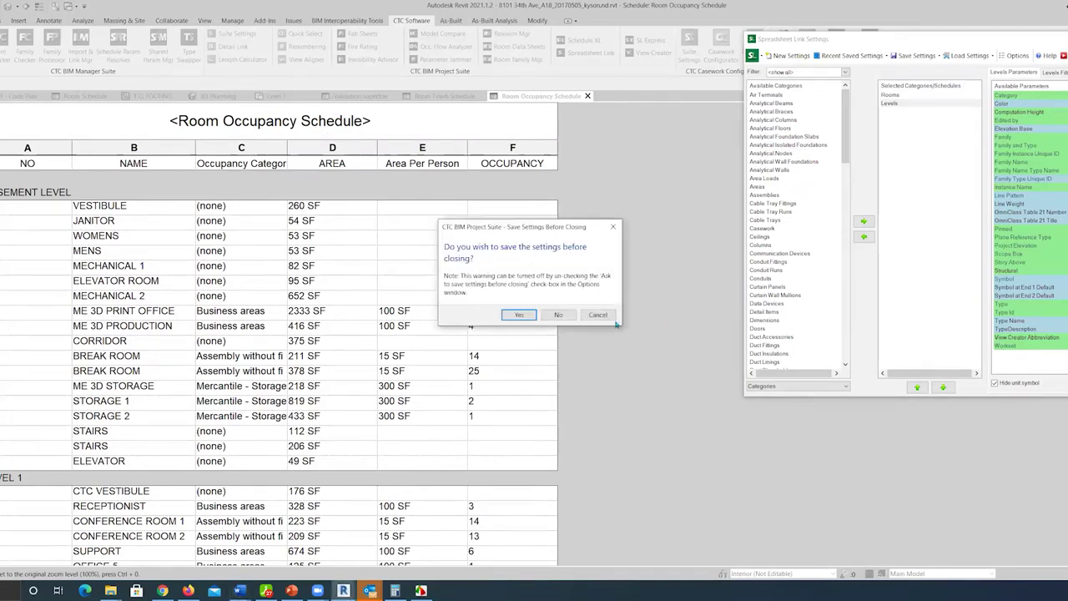
{"action": "left_click", "coordinate": [557, 314]}
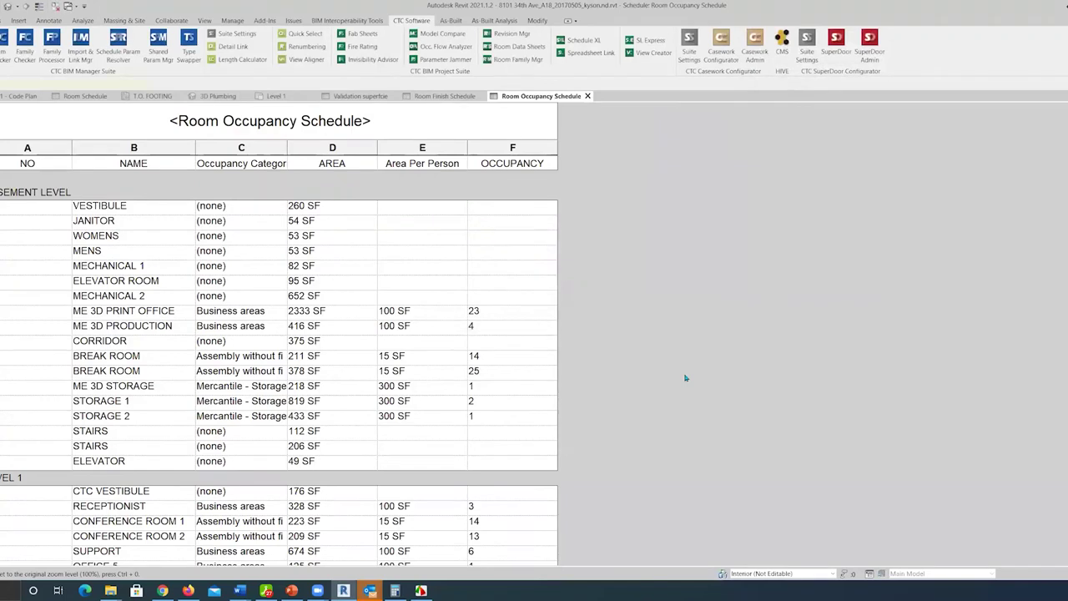
{"action": "left_click", "coordinate": [686, 378]}
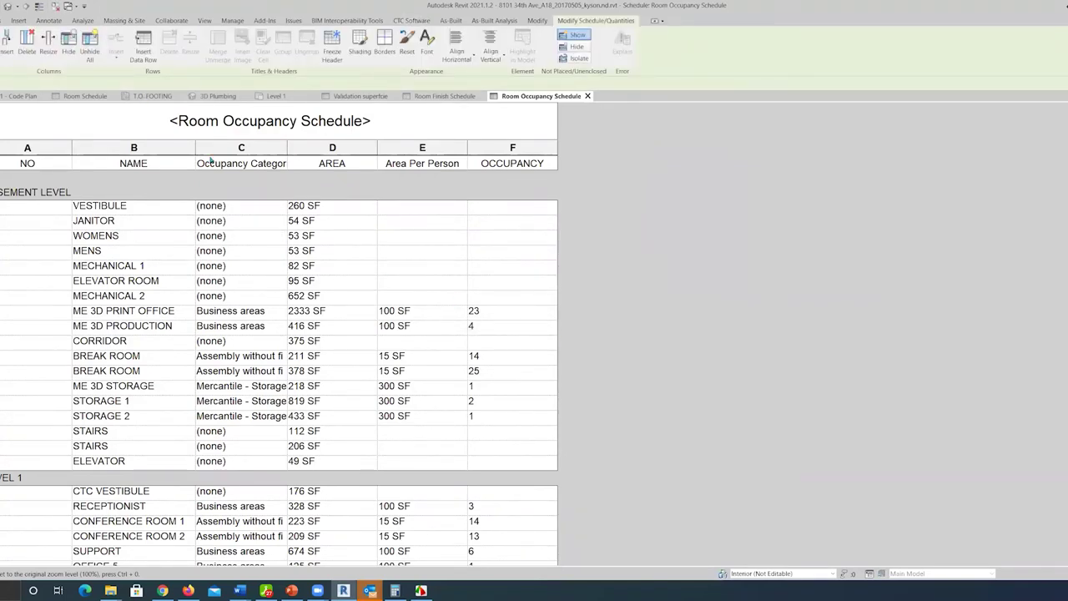
{"action": "key", "text": "ctrl+Tab"}
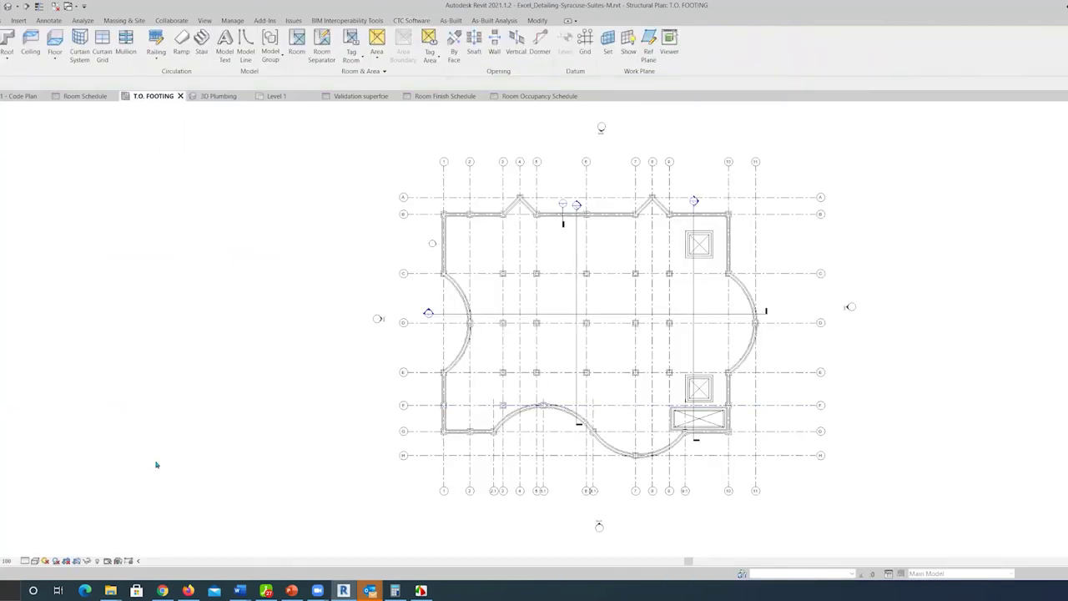
- Bring up the Structural Column Schedule and launch CTC Software's Spreadsheet Link for it
{"action": "mouse_move", "coordinate": [248, 387]}
{"action": "middle_mouse_down"}
{"action": "mouse_move", "coordinate": [162, 386]}
{"action": "mouse_move", "coordinate": [75, 431]}
{"action": "middle_mouse_up"}
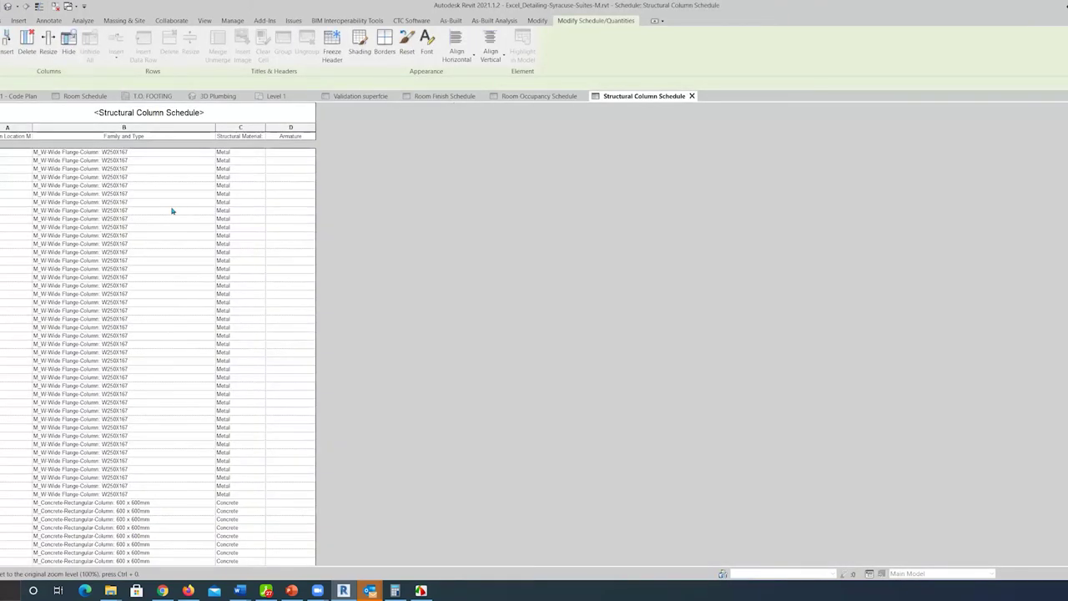
{"action": "scroll", "coordinate": [172, 215], "scroll_direction": "up", "scroll_amount": 1, "text": "ctrl"}
{"action": "scroll", "coordinate": [171, 219], "scroll_direction": "up", "scroll_amount": 1, "text": "ctrl"}
{"action": "scroll", "coordinate": [209, 219], "scroll_direction": "up", "scroll_amount": 1, "text": "ctrl"}
{"action": "scroll", "coordinate": [251, 220], "scroll_direction": "up", "scroll_amount": 1, "text": "ctrl"}
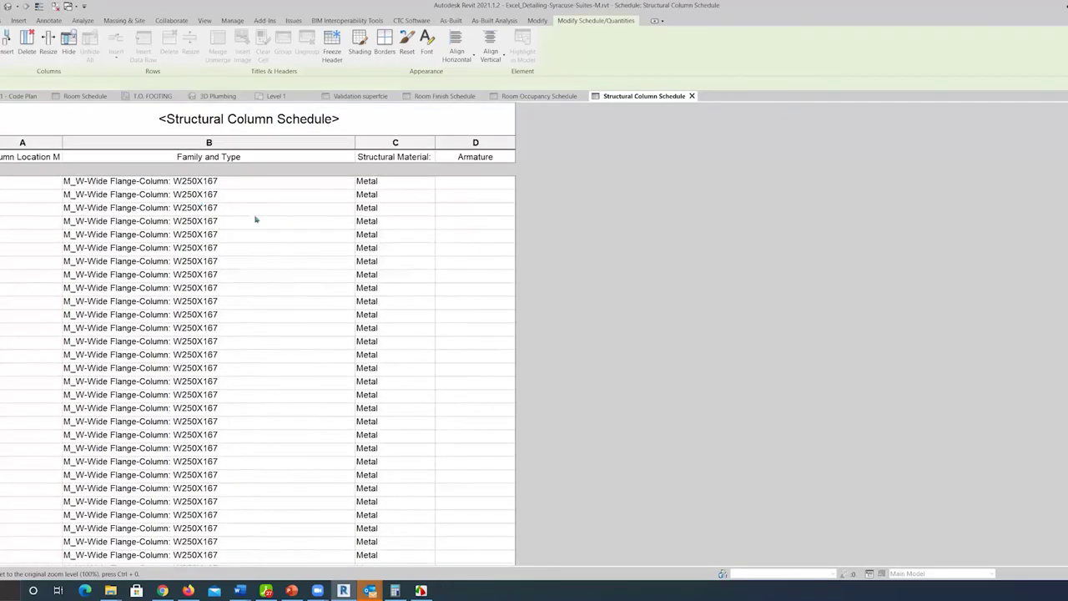
{"action": "scroll", "coordinate": [256, 219], "scroll_direction": "up", "scroll_amount": 1, "text": "ctrl"}
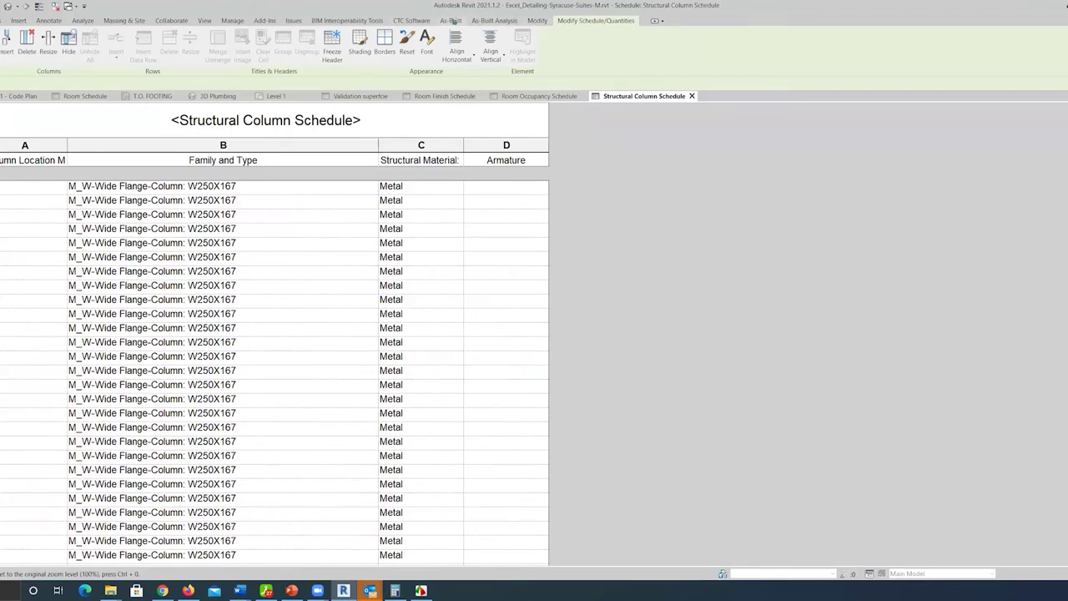
{"action": "left_click", "coordinate": [418, 21]}
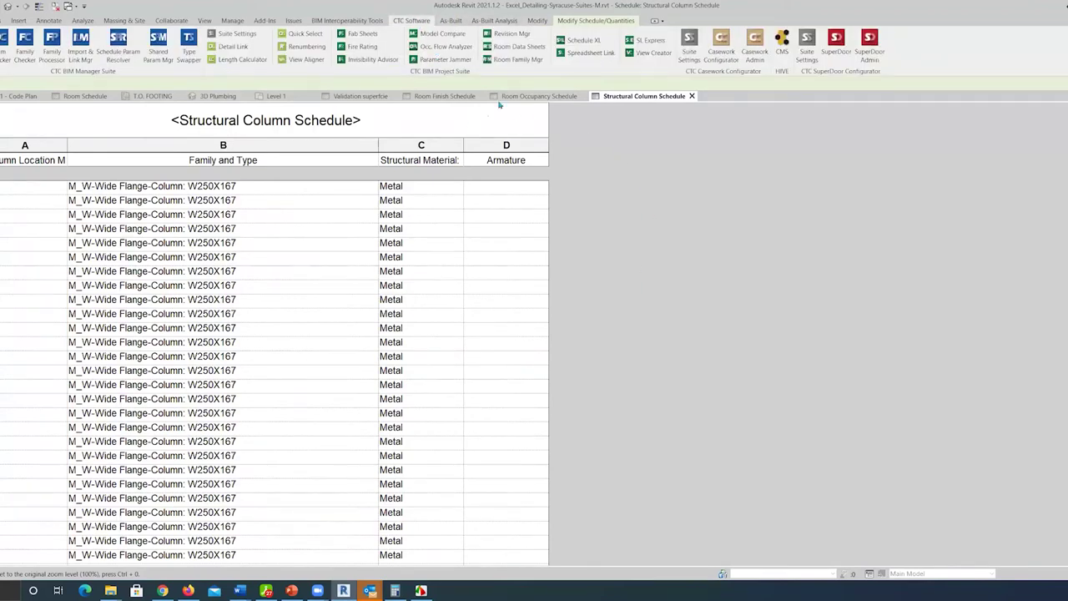
{"action": "left_click", "coordinate": [575, 55]}
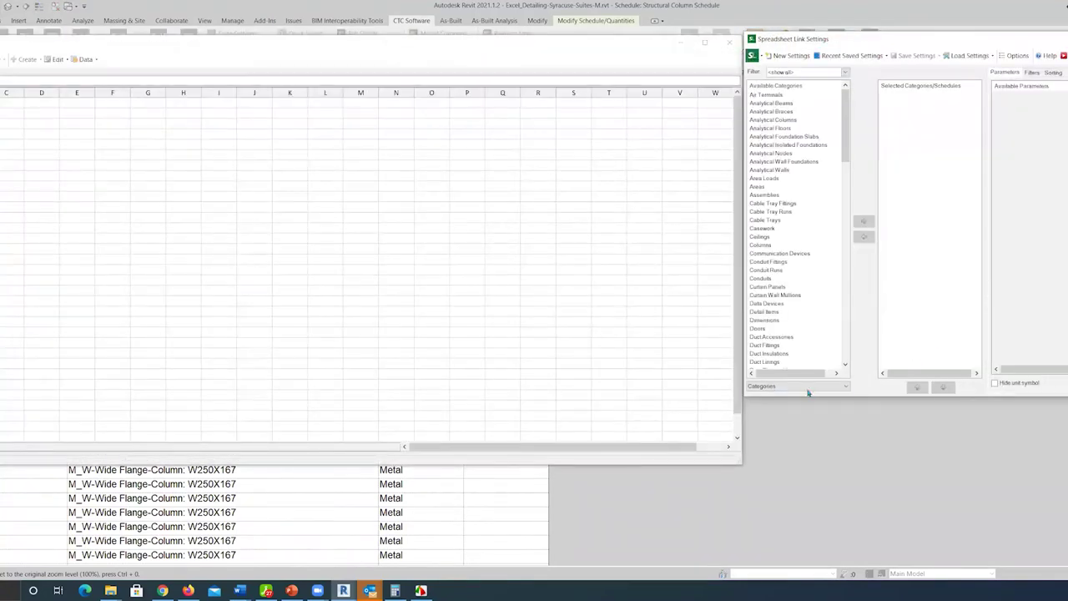
- Switch the source list to Schedules and load the Structural Column Schedule into the spreadsheet
{"action": "left_click", "coordinate": [806, 386]}
{"action": "left_click", "coordinate": [785, 405]}
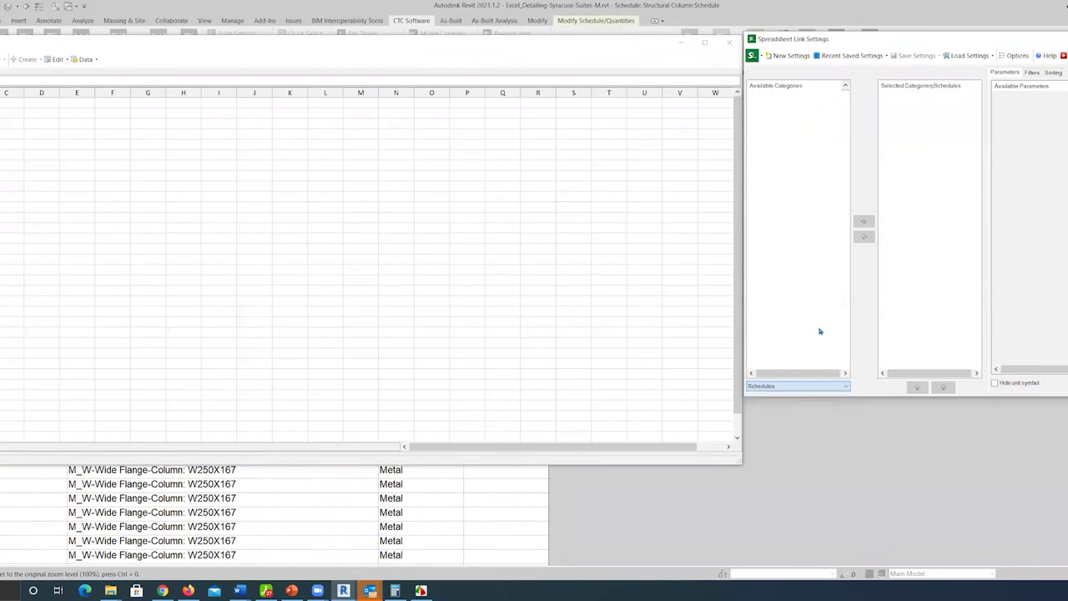
{"action": "left_click", "coordinate": [774, 95]}
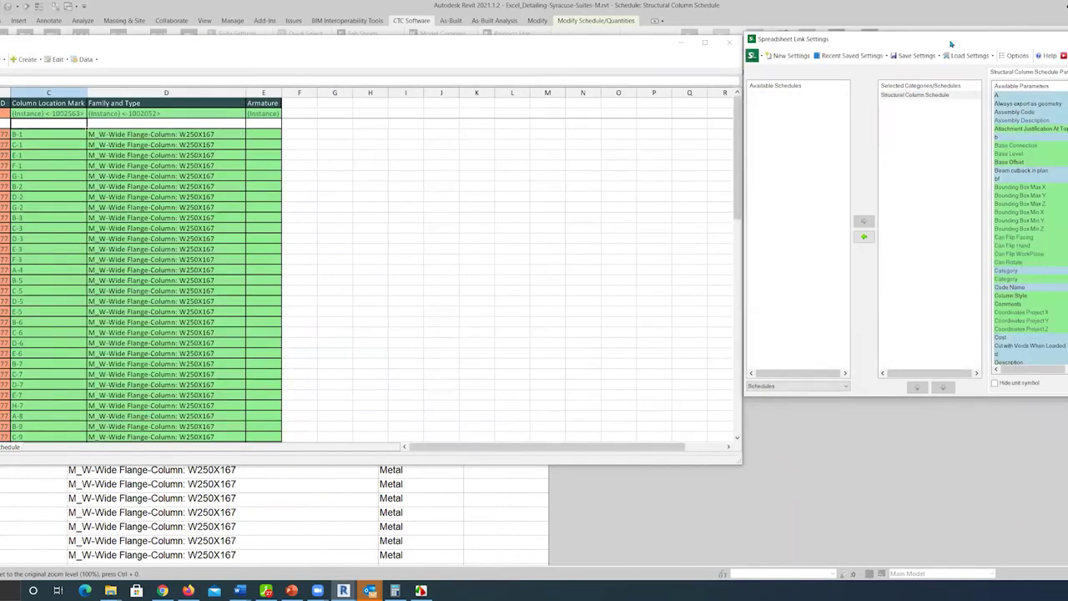
{"action": "left_click_drag", "start_coordinate": [951, 42], "coordinate": [633, 49]}
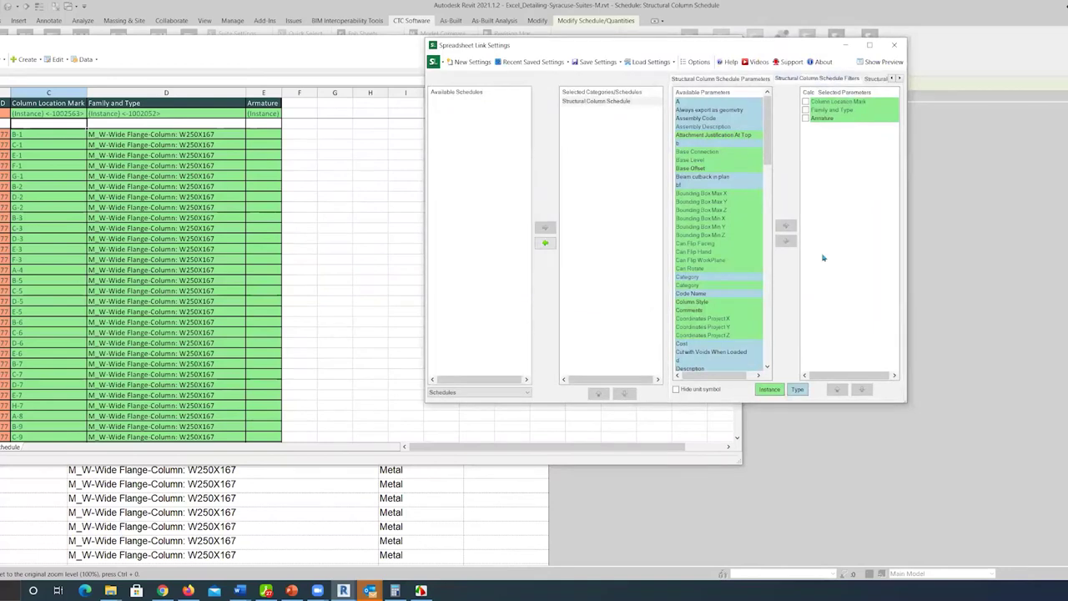
- Check the Filters tab's parameter filter options, then close the link settings
{"action": "left_click", "coordinate": [817, 78]}
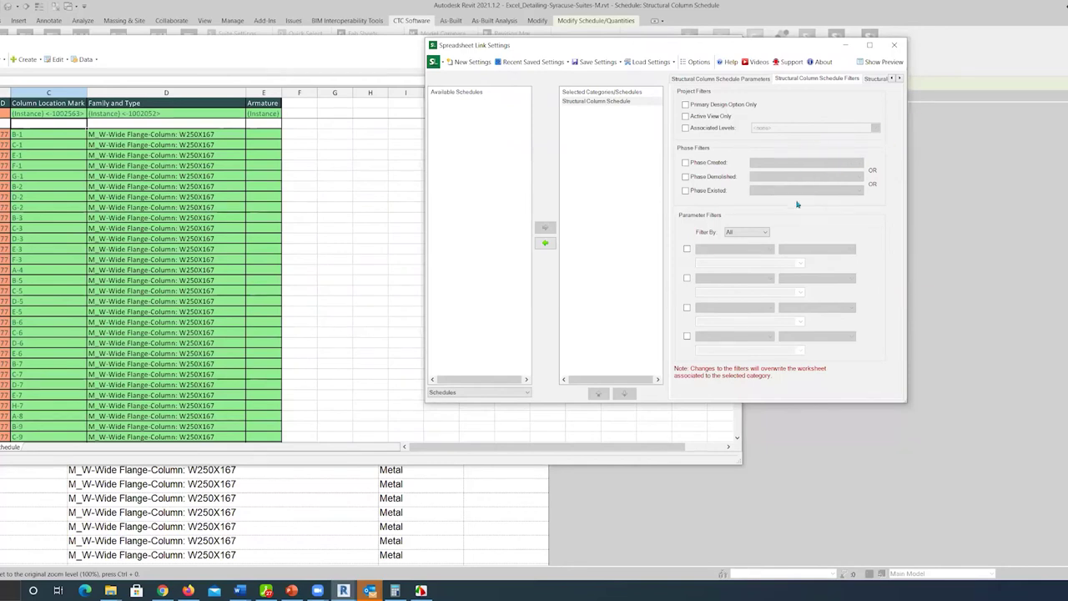
{"action": "left_click", "coordinate": [687, 251]}
{"action": "left_click", "coordinate": [744, 248]}
{"action": "left_click", "coordinate": [866, 105]}
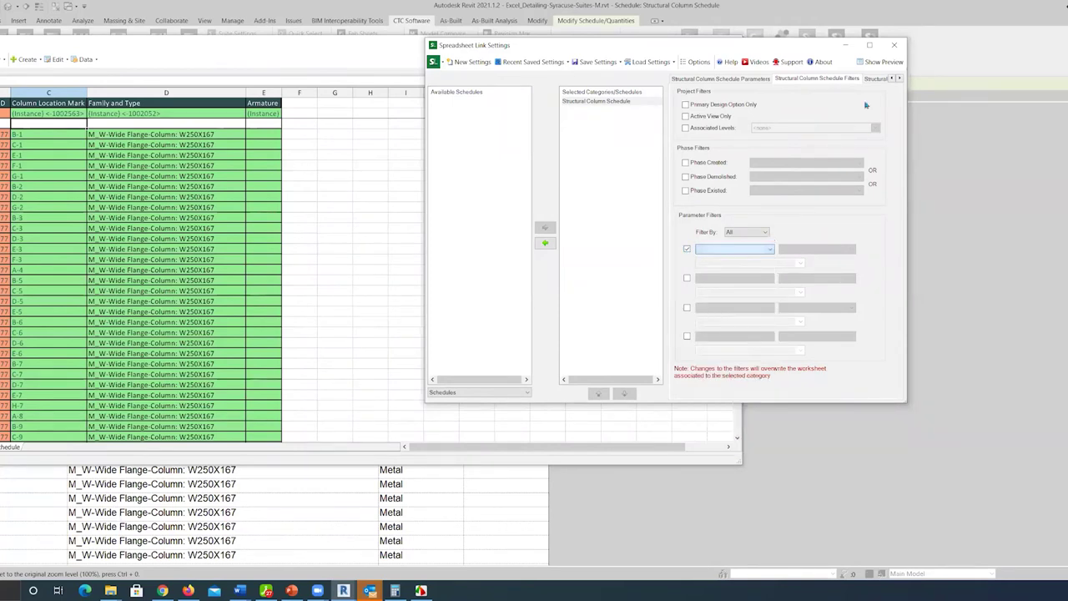
{"action": "left_click", "coordinate": [894, 46]}
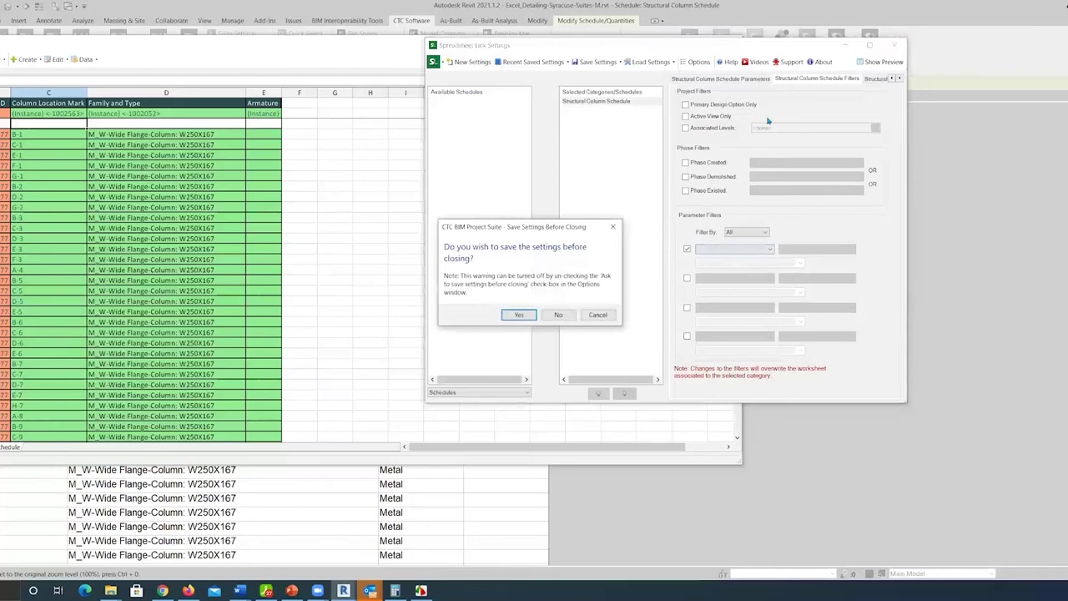
- Discard the link settings, then filter the schedule to Structural Material: Class equals Concrete
{"action": "left_click", "coordinate": [559, 315]}
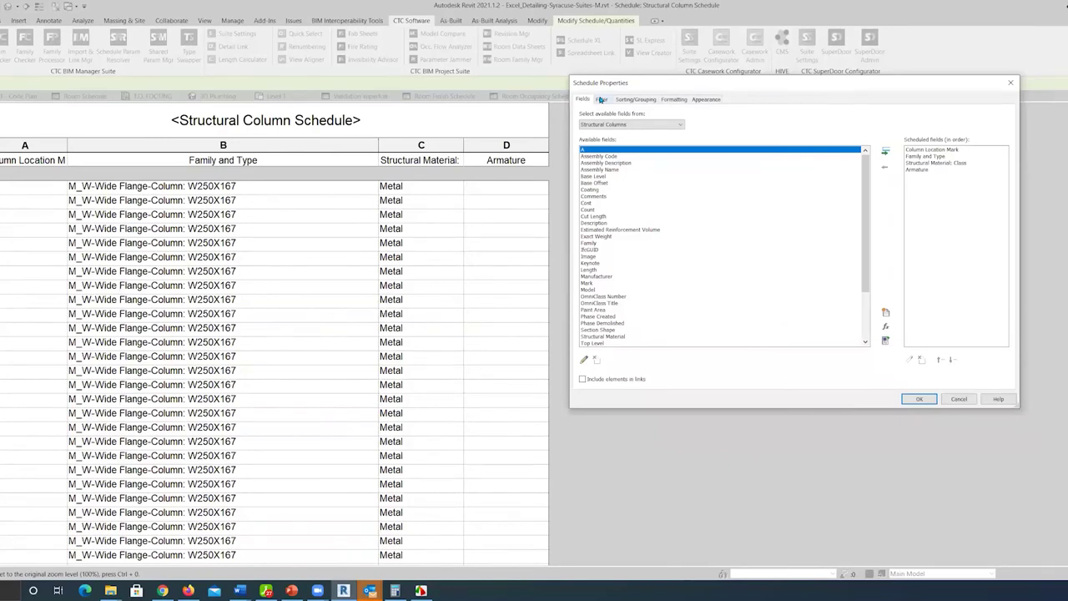
{"action": "left_click", "coordinate": [601, 100]}
{"action": "left_click", "coordinate": [641, 115]}
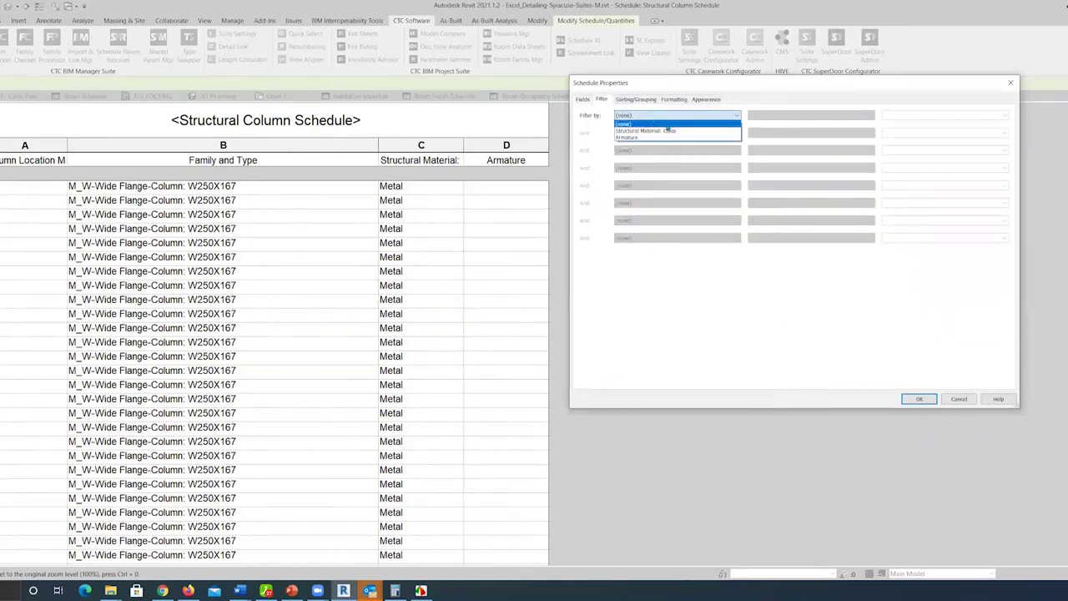
{"action": "left_click", "coordinate": [676, 131]}
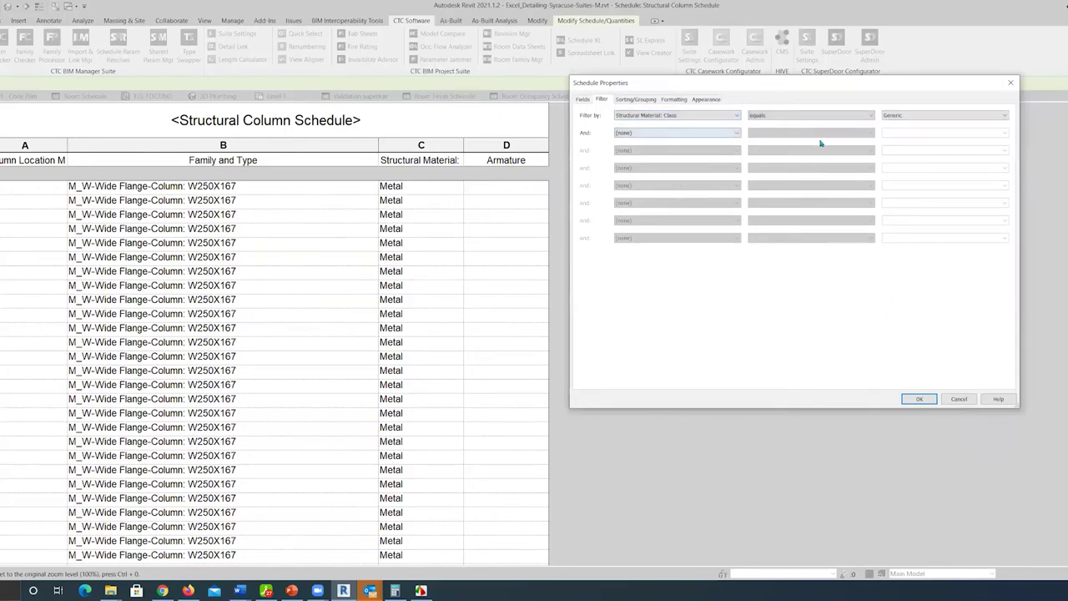
{"action": "left_click", "coordinate": [902, 116]}
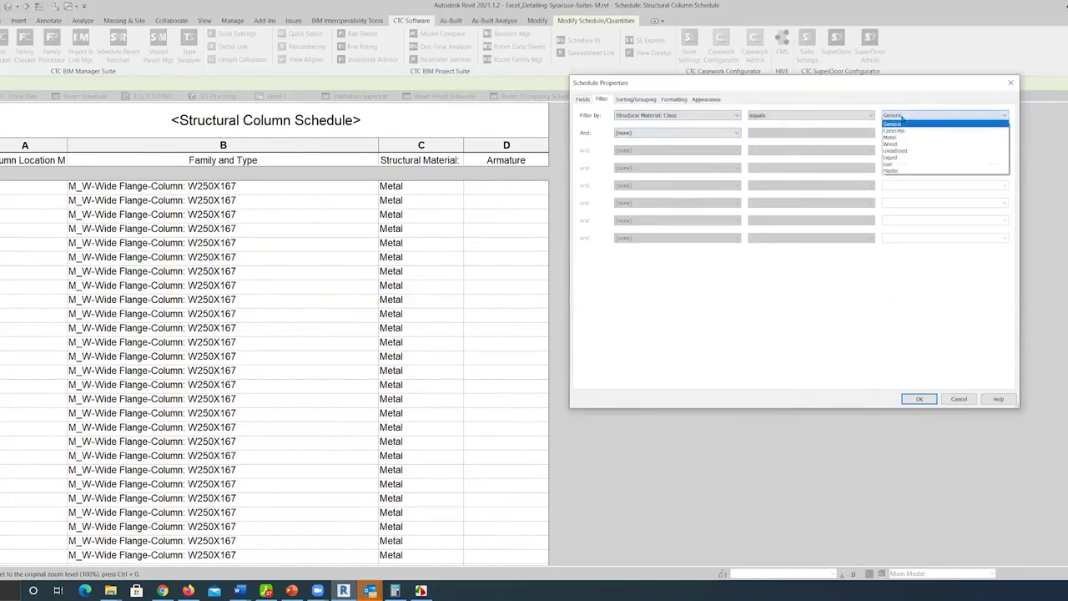
{"action": "left_click", "coordinate": [943, 131]}
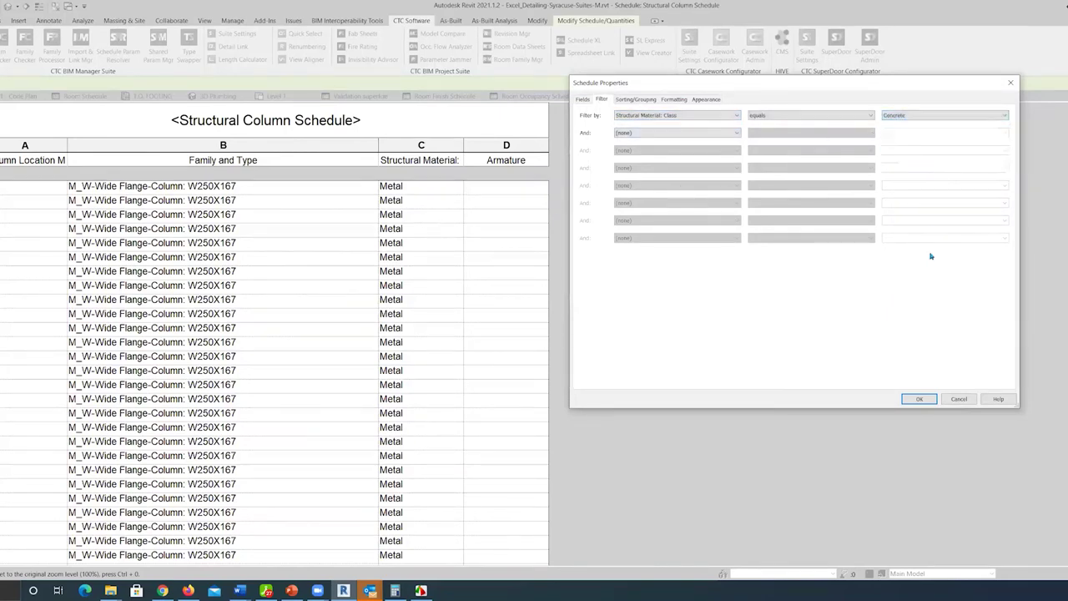
{"action": "left_click", "coordinate": [921, 398]}
{"action": "scroll", "coordinate": [408, 248], "scroll_direction": "down", "scroll_amount": 3}
{"action": "scroll", "coordinate": [459, 389], "scroll_direction": "down", "scroll_amount": 2}
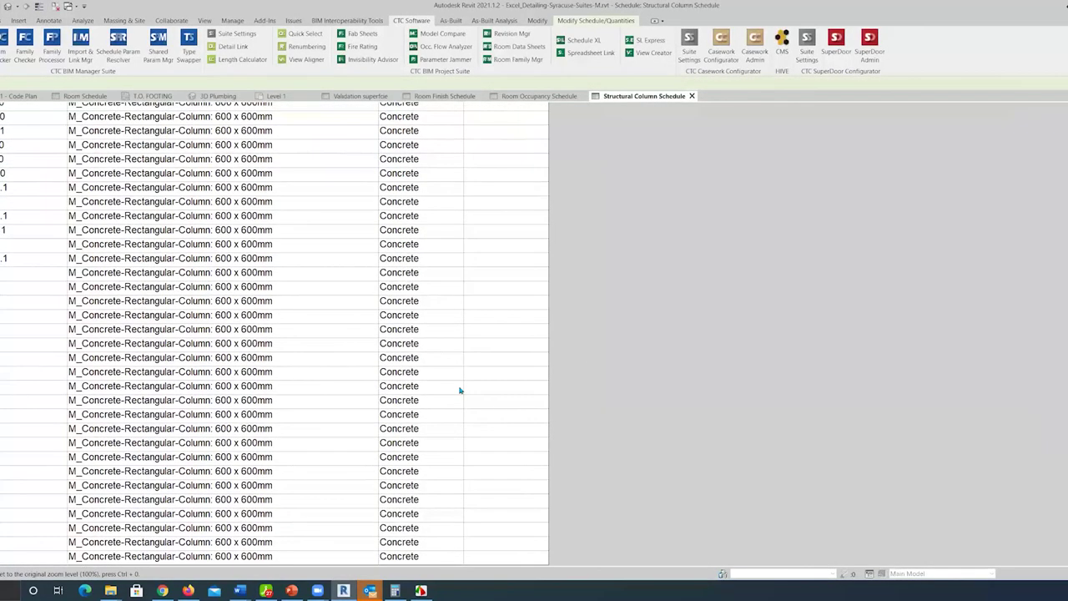
{"action": "scroll", "coordinate": [459, 386], "scroll_direction": "up", "scroll_amount": 5}
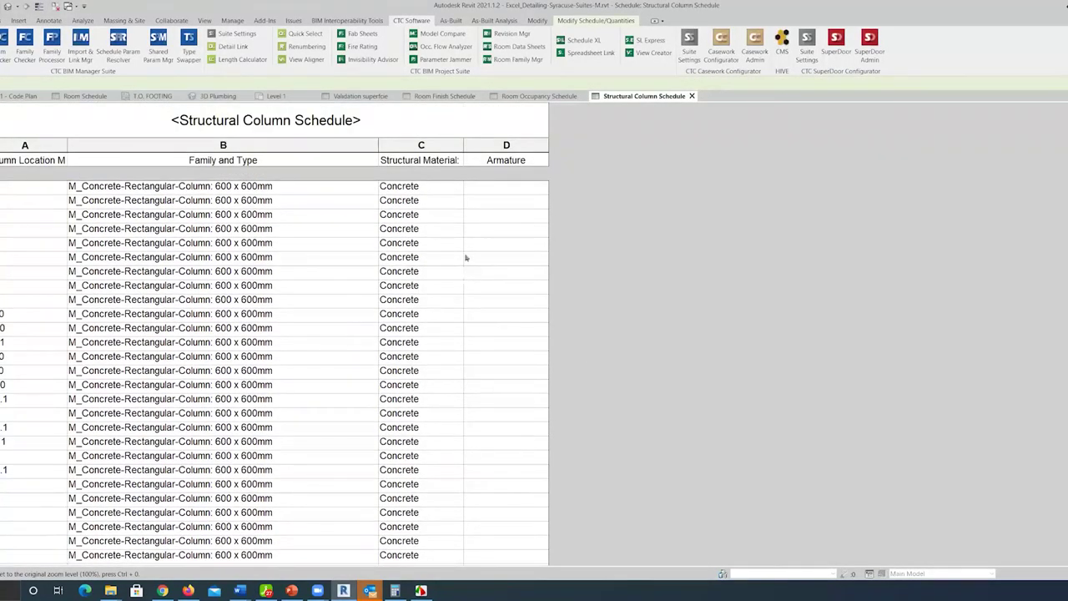
{"action": "scroll", "coordinate": [466, 258], "scroll_direction": "down", "scroll_amount": 1}
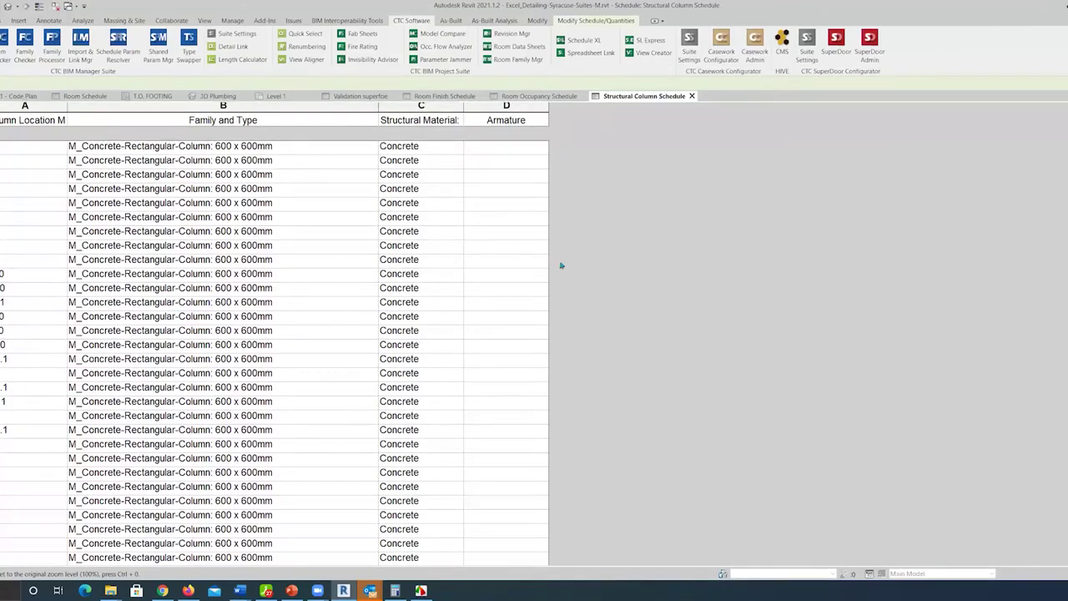
{"action": "left_click", "coordinate": [591, 53]}
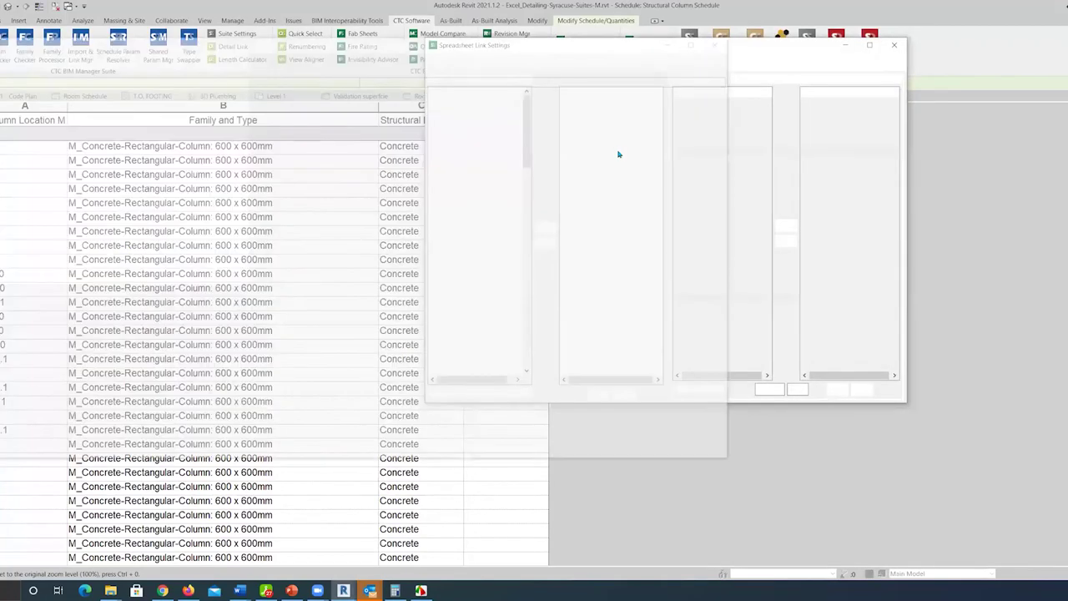
- Choose Schedules as the source and open the Structural Column Schedule in the linked spreadsheet
{"action": "left_click", "coordinate": [477, 392]}
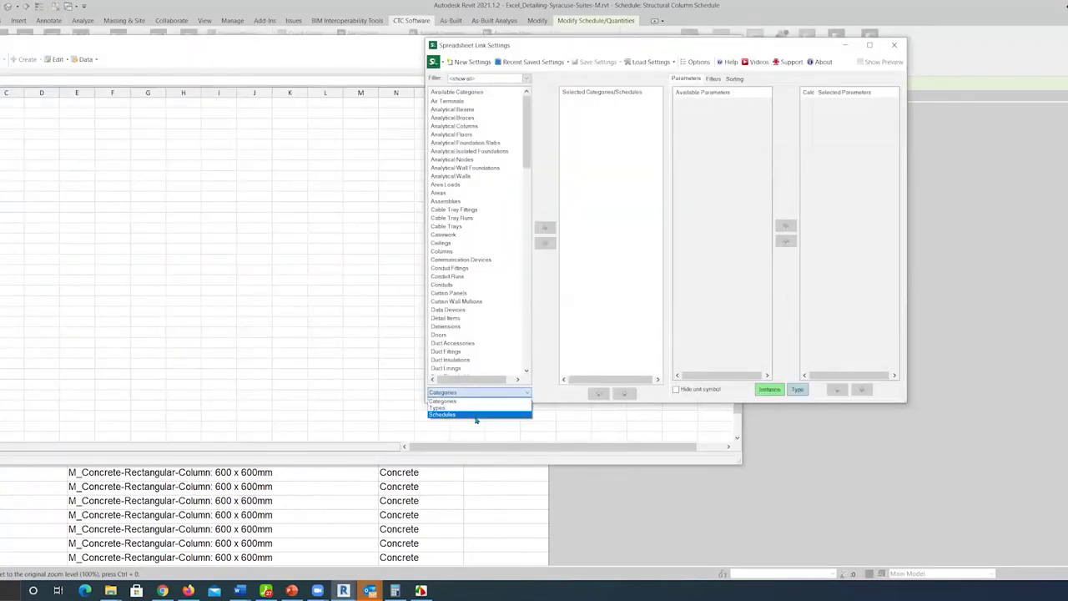
{"action": "left_click", "coordinate": [477, 415]}
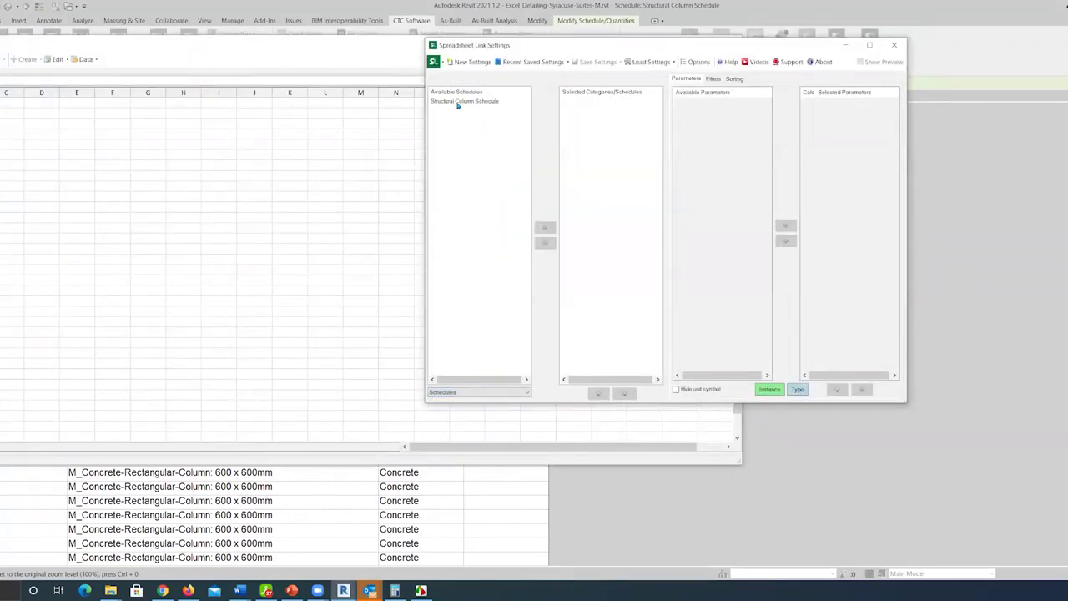
{"action": "left_click", "coordinate": [457, 101]}
{"action": "double_click", "coordinate": [457, 101]}
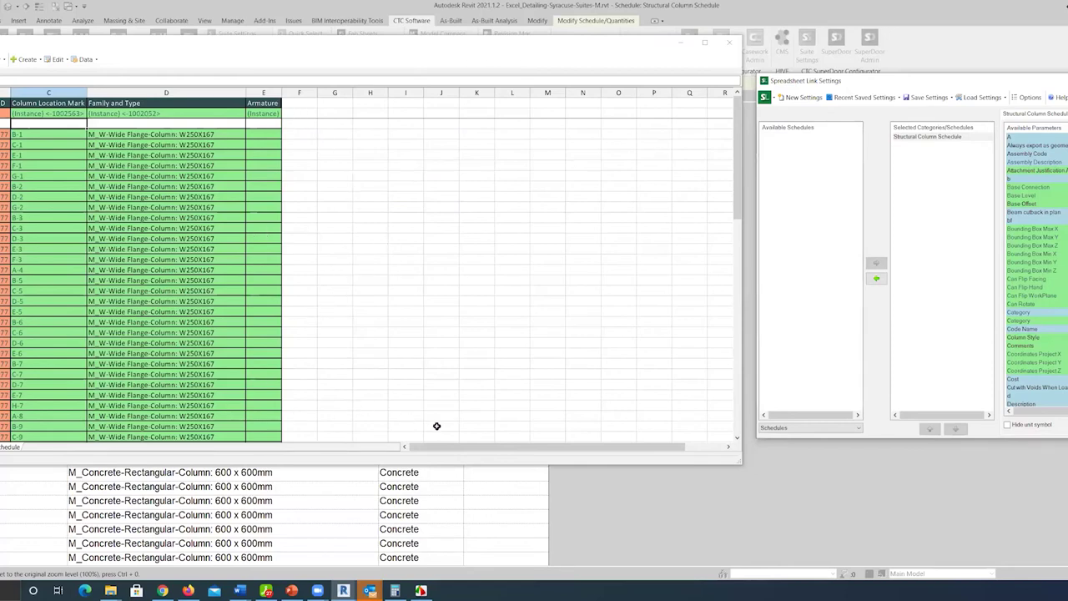
- Enter Armature A-1 for column B-1 and copy it down to row D-3
{"action": "left_click", "coordinate": [275, 133]}
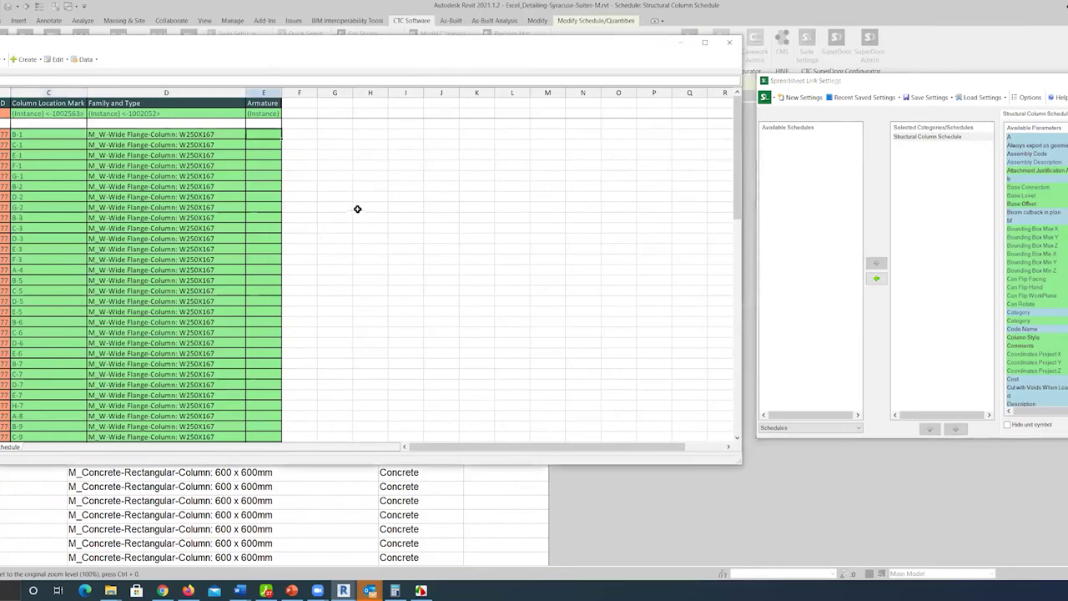
{"action": "type", "text": "Ab"}
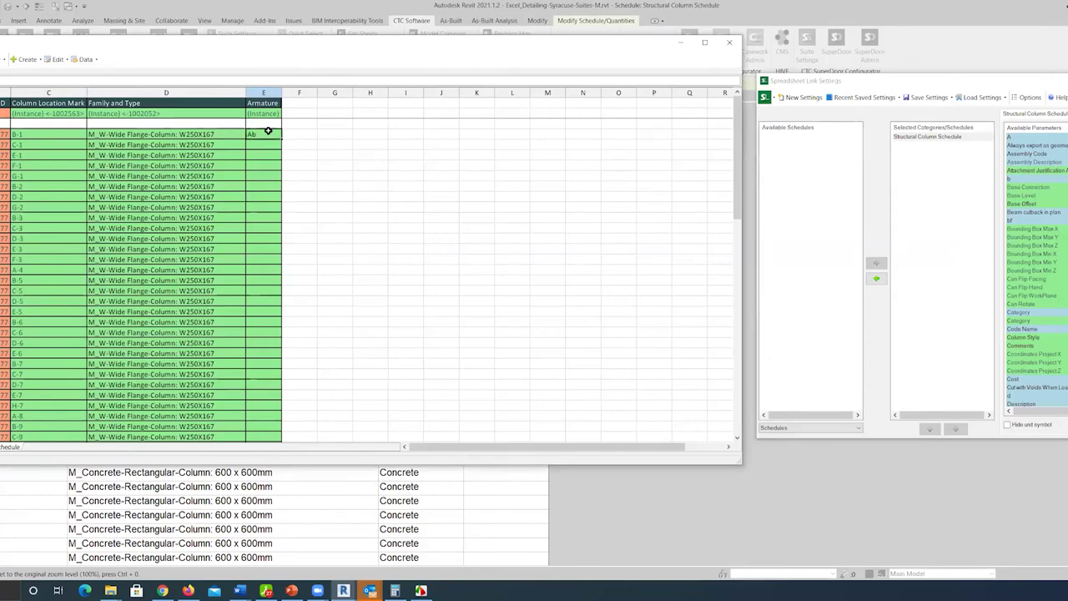
{"action": "key", "text": "BackSpace"}
{"action": "type", "text": "-1"}
{"action": "left_click", "coordinate": [359, 198]}
{"action": "left_click", "coordinate": [269, 134]}
{"action": "left_click_drag", "start_coordinate": [280, 139], "coordinate": [269, 230]}
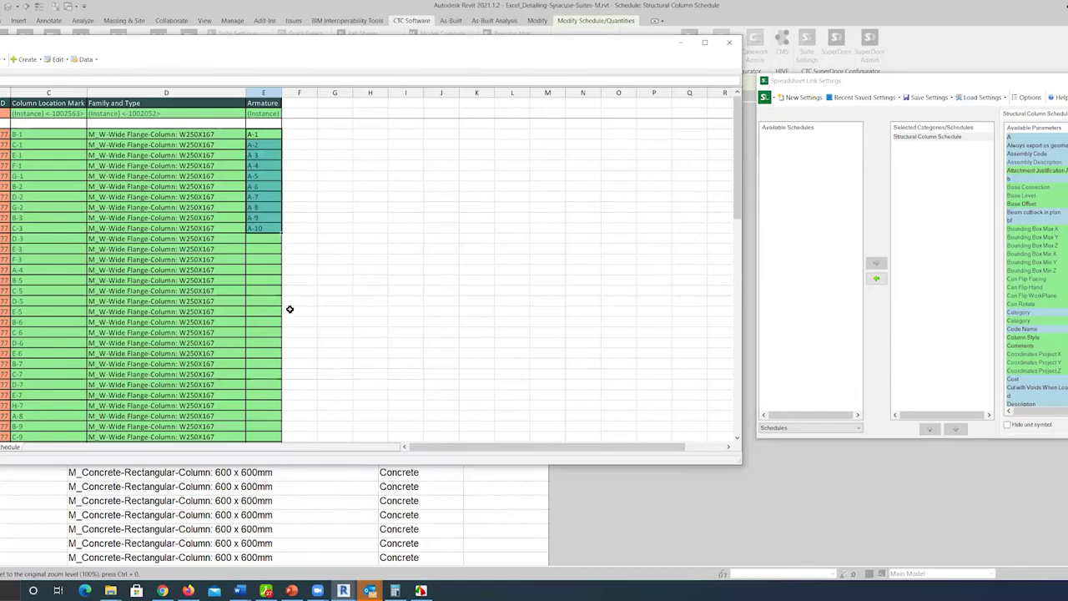
{"action": "key", "text": "ctrl+z"}
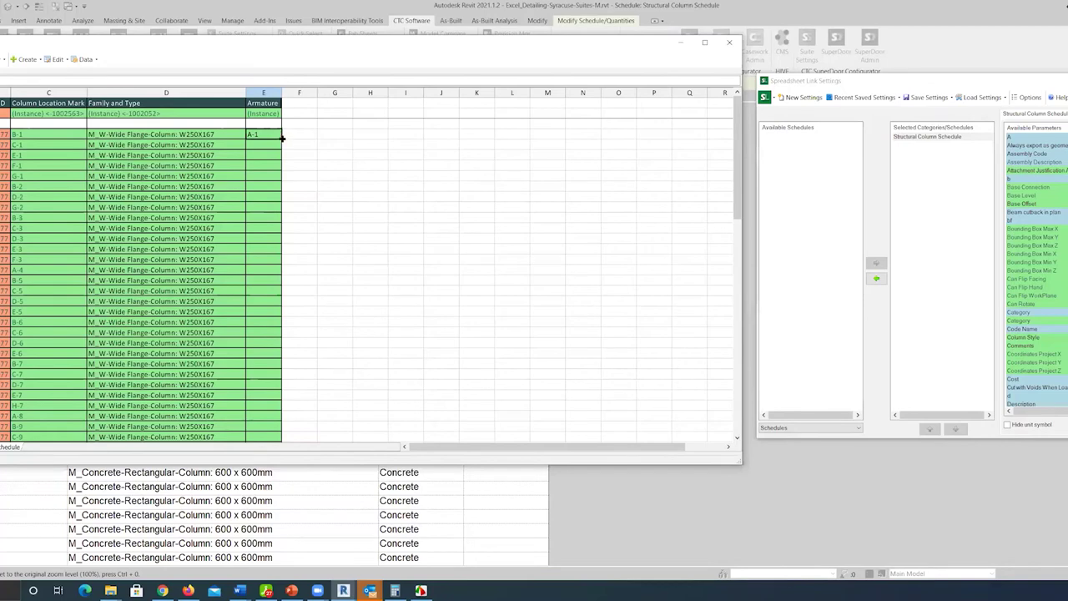
{"action": "left_click_drag", "start_coordinate": [281, 139], "coordinate": [281, 242]}
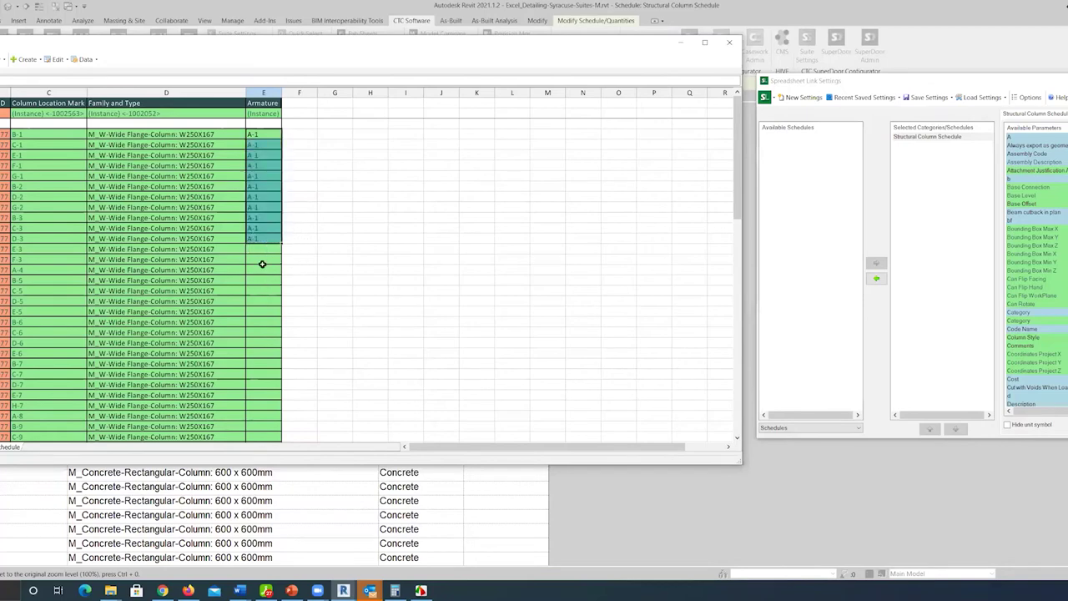
- Save the worksheet back to the project, applying A-1 to 11 columns
{"action": "left_click", "coordinate": [4, 59]}
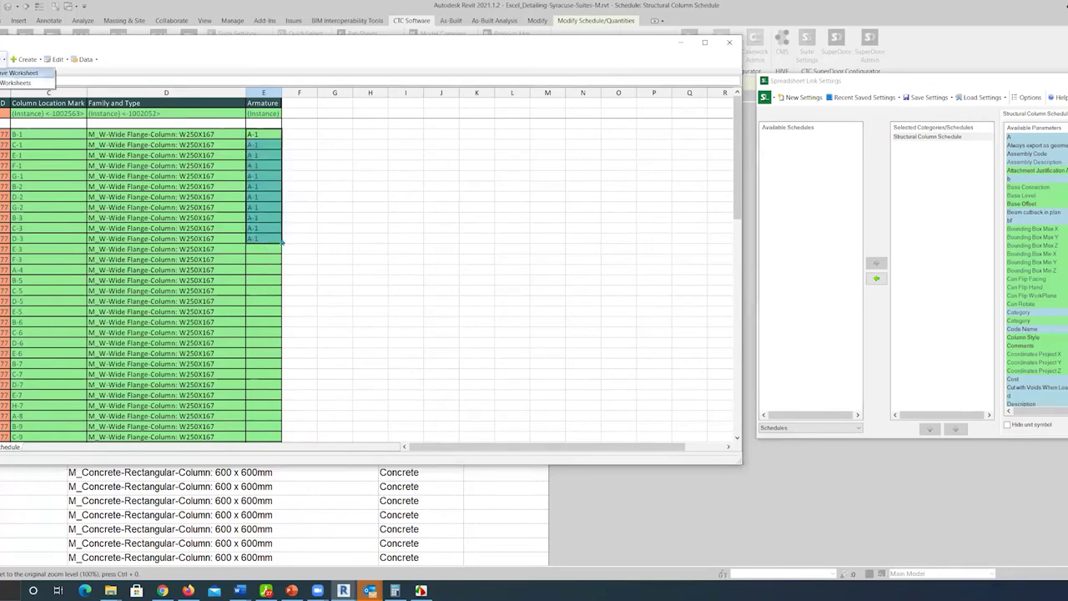
{"action": "left_click", "coordinate": [17, 73]}
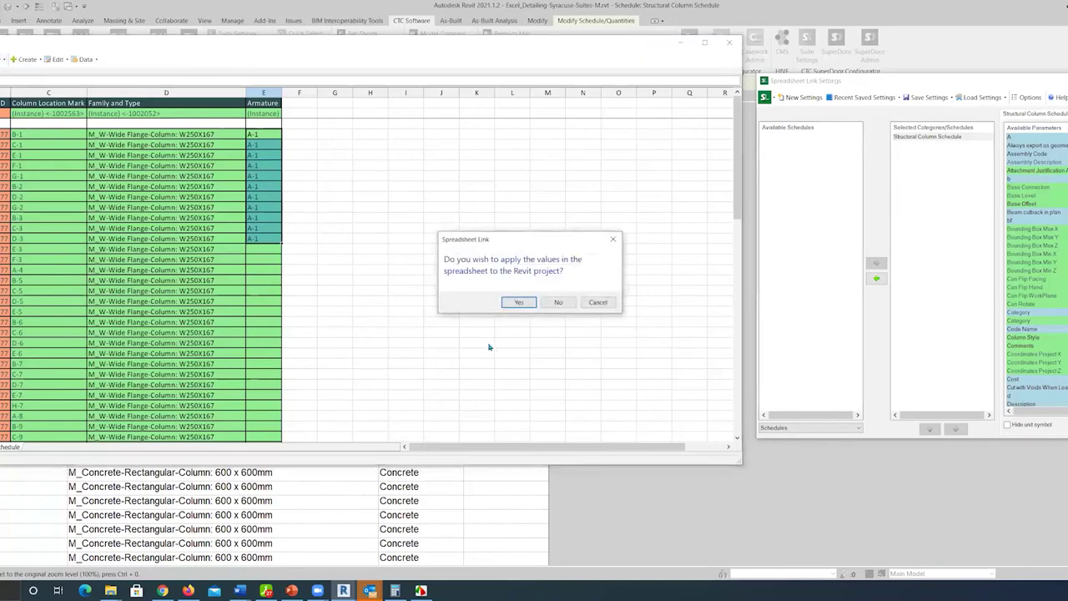
{"action": "left_click", "coordinate": [519, 303]}
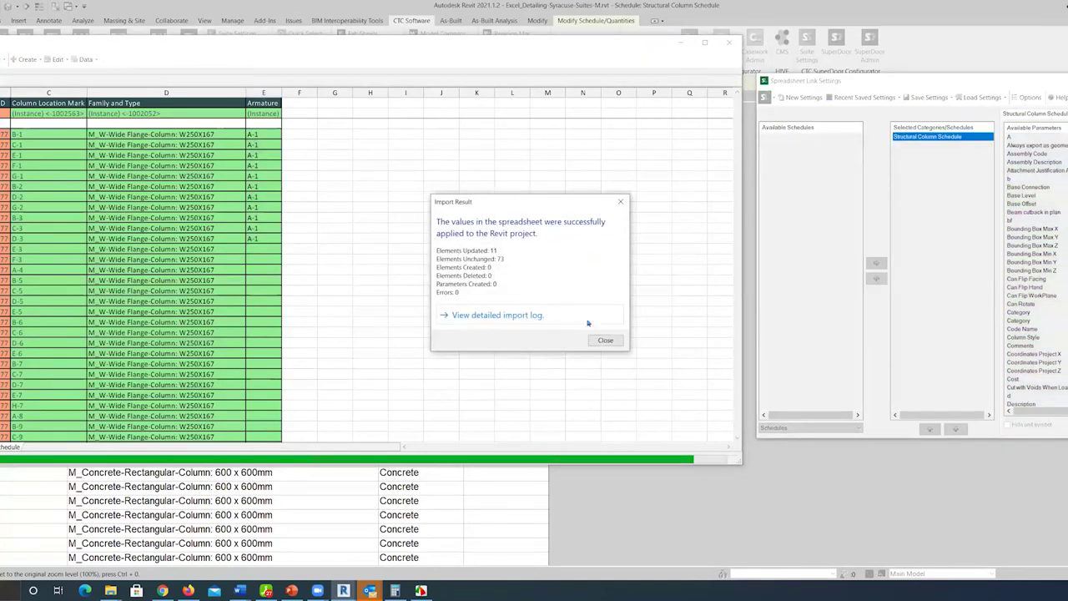
{"action": "left_click", "coordinate": [605, 341]}
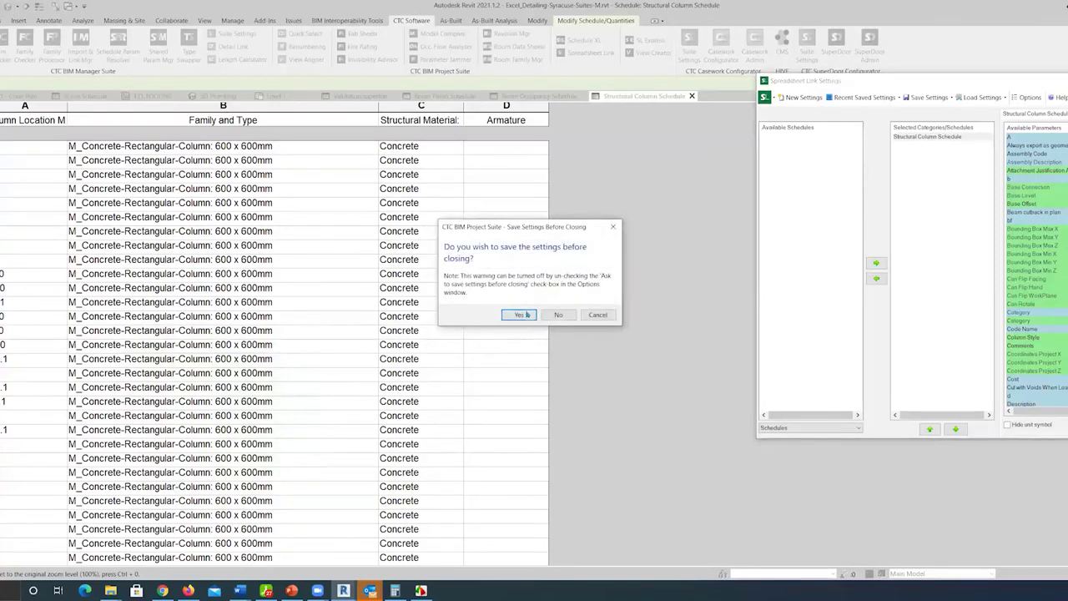
- Save and close the link settings, then pick A-1 as the first row's Armature value
{"action": "left_click", "coordinate": [521, 315]}
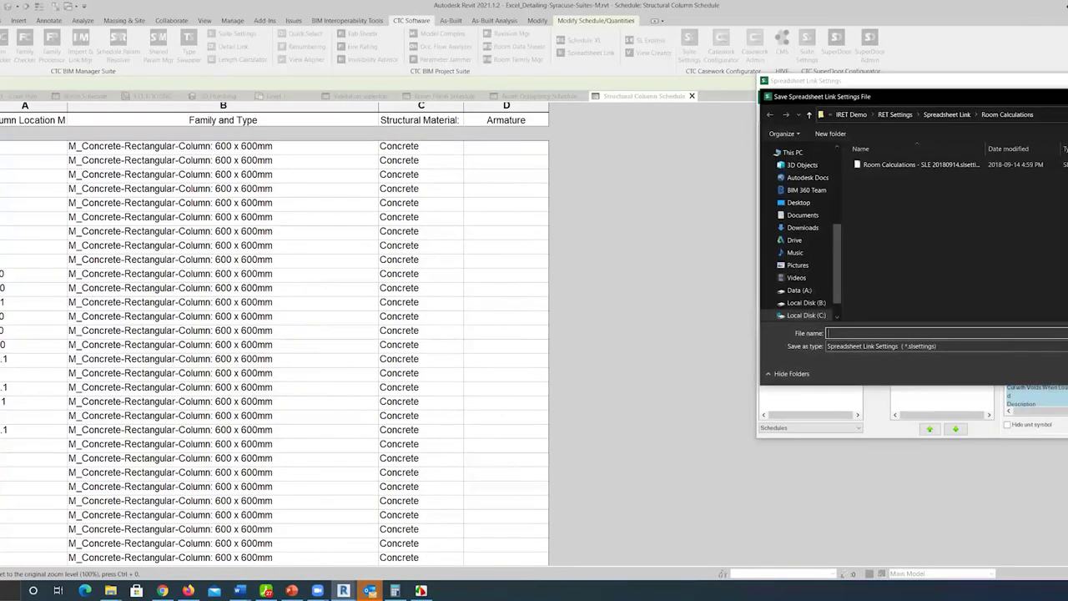
{"action": "key", "text": "Escape"}
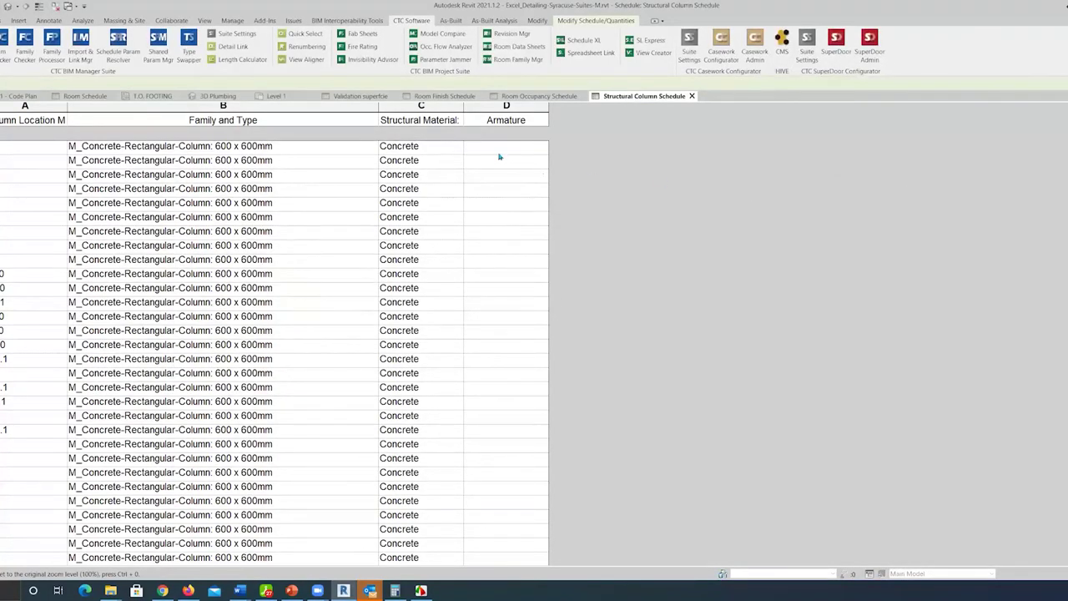
{"action": "left_click", "coordinate": [491, 151]}
{"action": "left_click", "coordinate": [544, 149]}
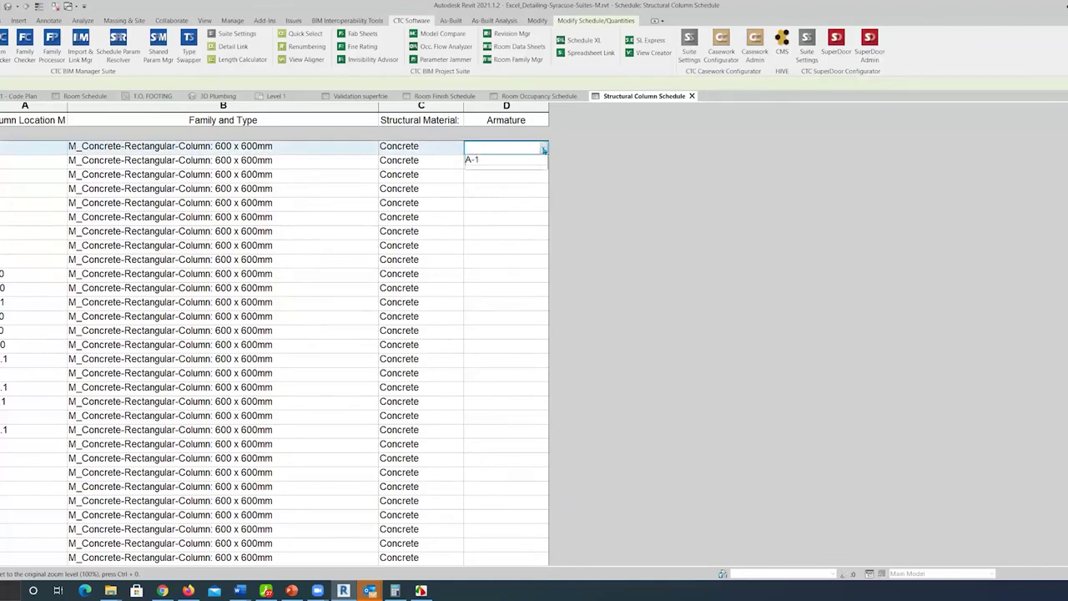
{"action": "left_click", "coordinate": [541, 159]}
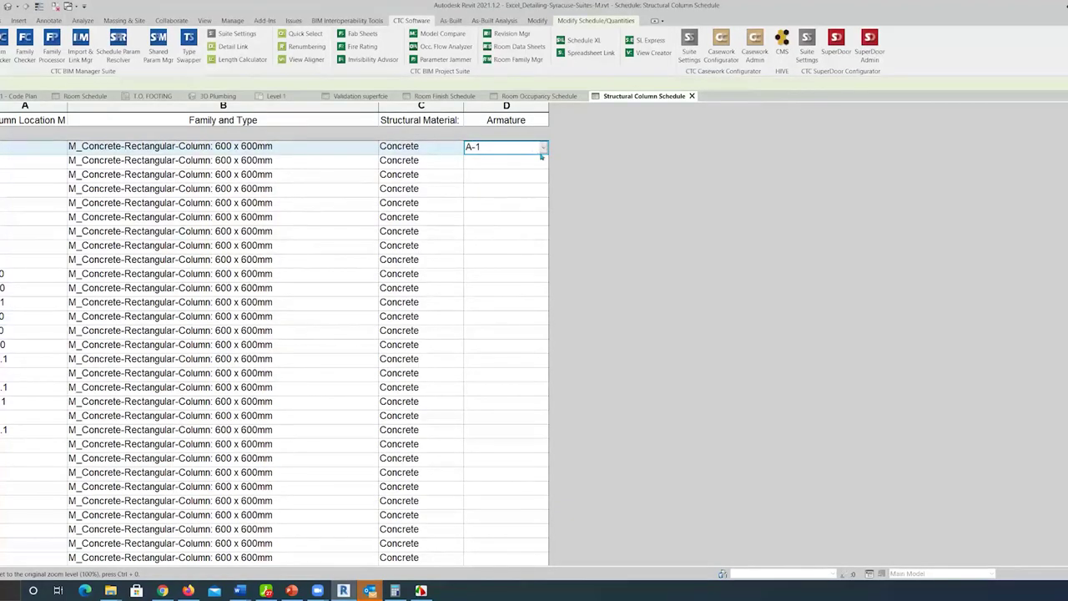
{"action": "scroll", "coordinate": [523, 493], "scroll_direction": "down", "scroll_amount": 1}
{"action": "scroll", "coordinate": [525, 500], "scroll_direction": "up", "scroll_amount": 2}
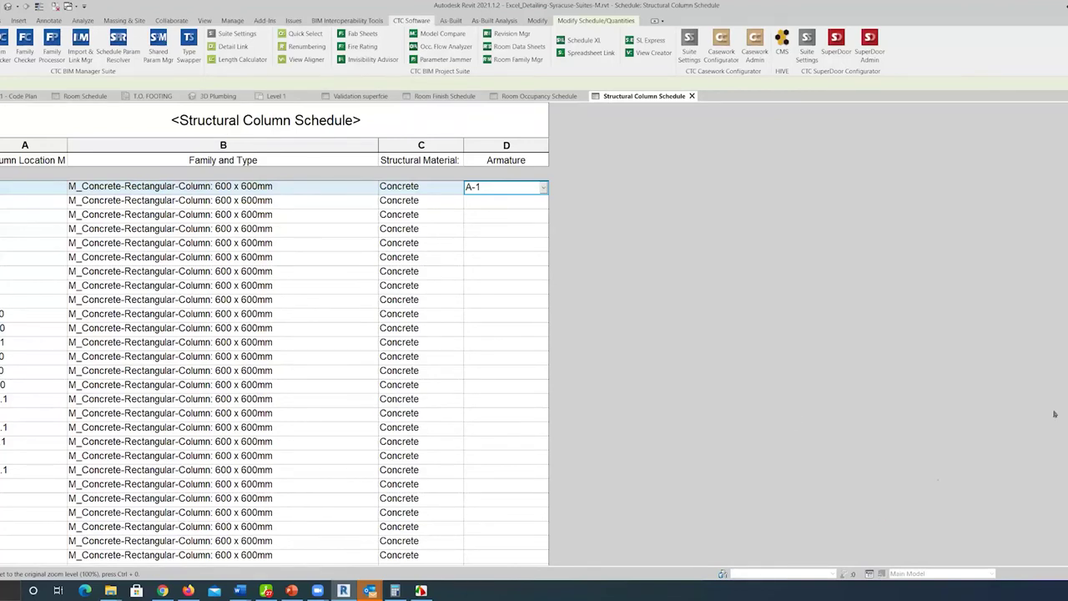
{"action": "key", "text": "Return"}
{"action": "mouse_move", "coordinate": [163, 591]}
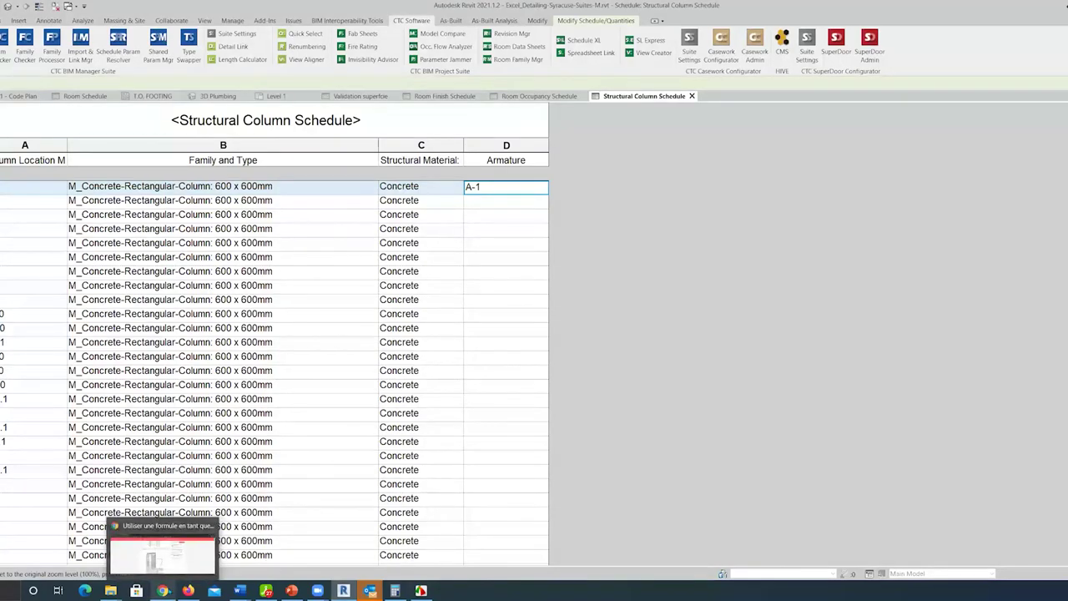
- Open ctcsoftware.com in a new Chrome tab
{"action": "left_click", "coordinate": [176, 562]}
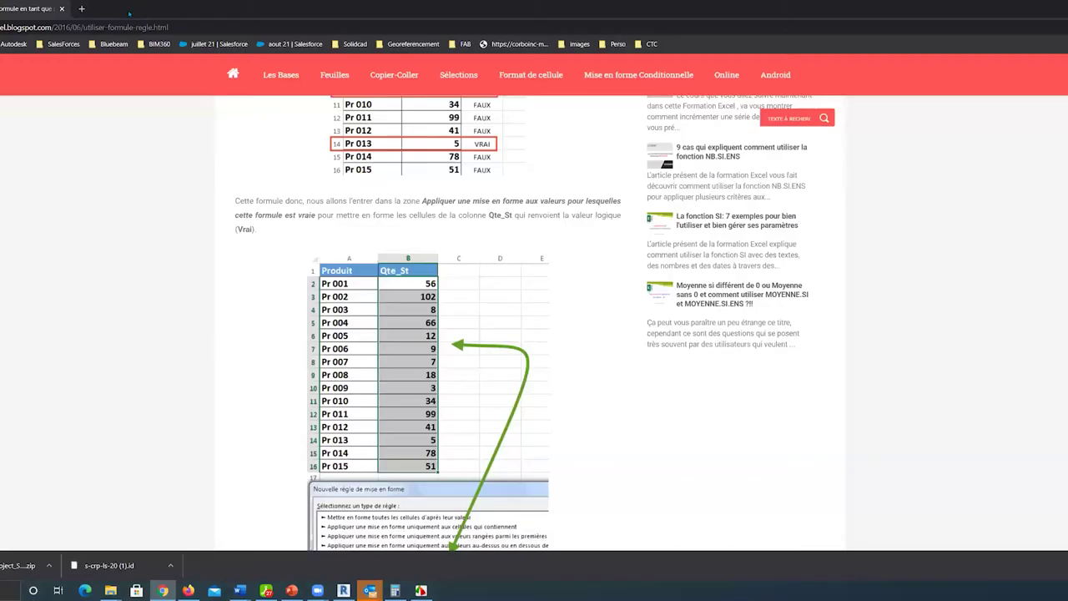
{"action": "left_click", "coordinate": [82, 9]}
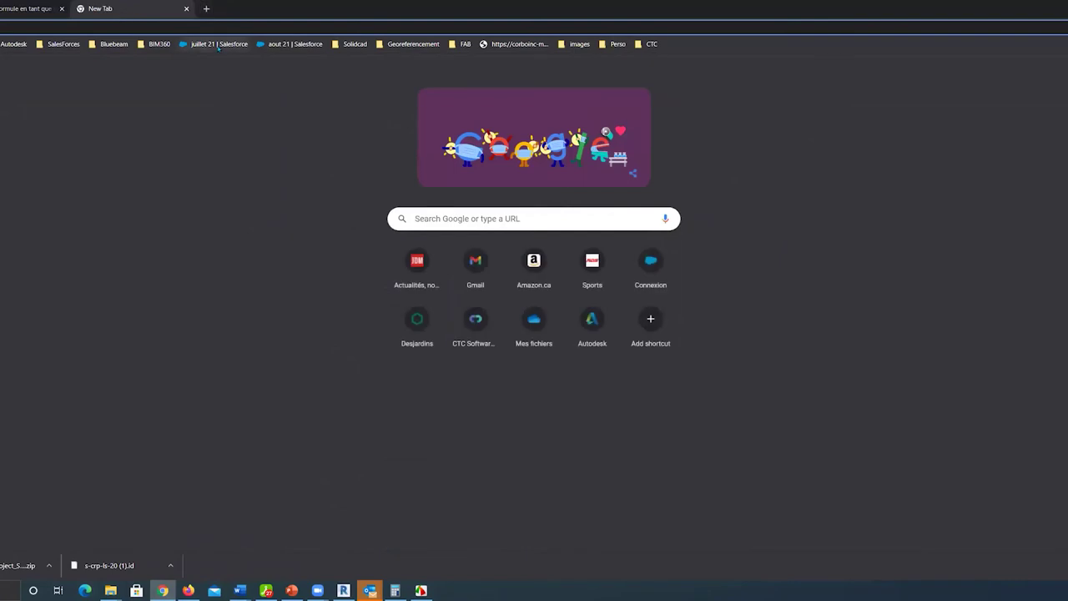
{"action": "type", "text": "ctc"}
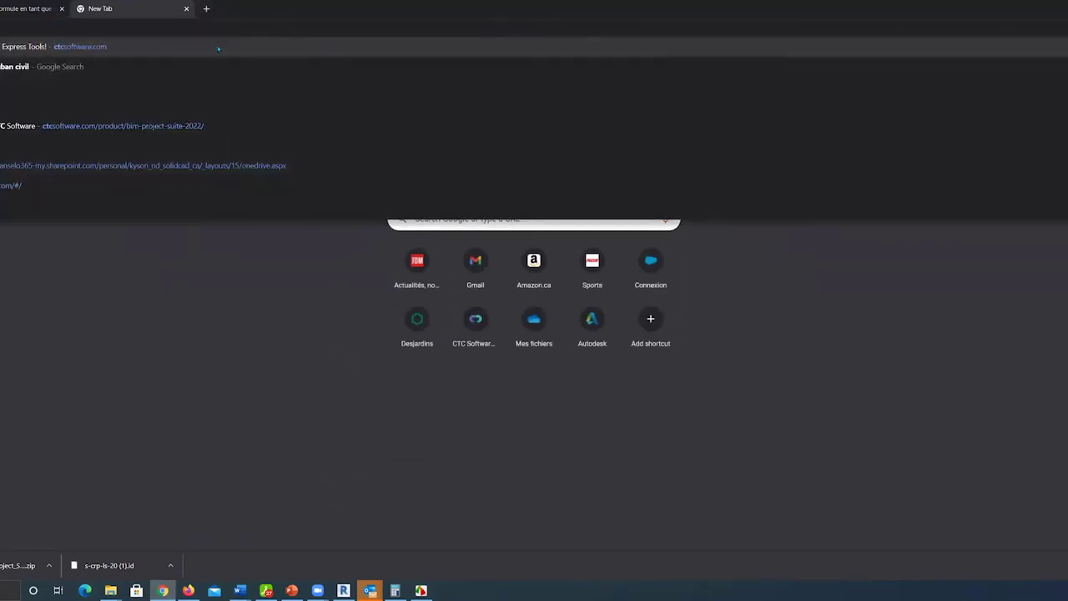
{"action": "left_click", "coordinate": [218, 48]}
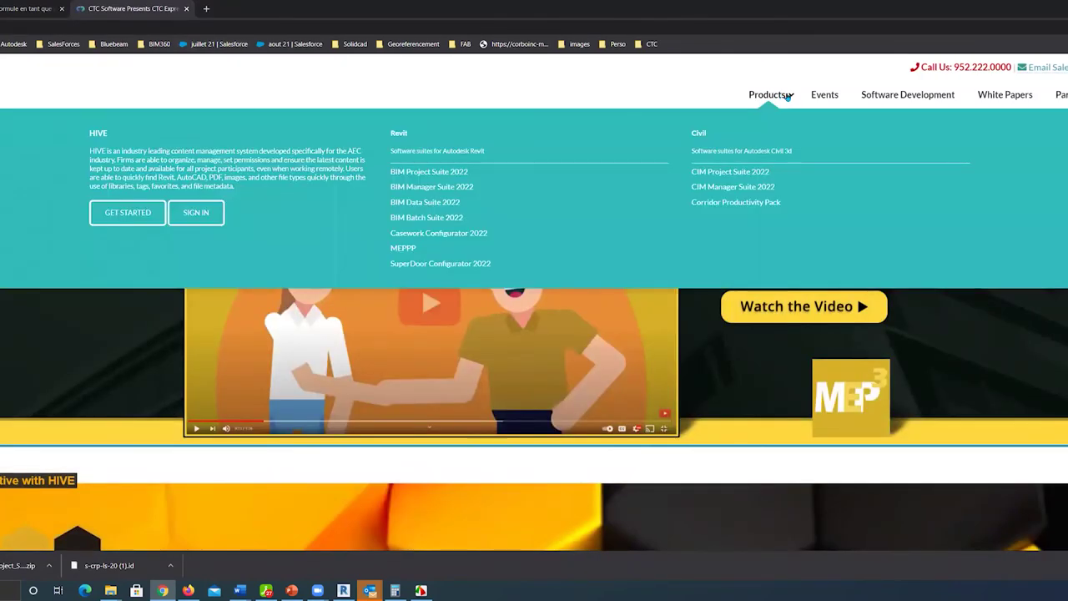
- View the BIM Project Suite 2022 product page, then return to the Revit schedule
{"action": "left_click", "coordinate": [430, 175]}
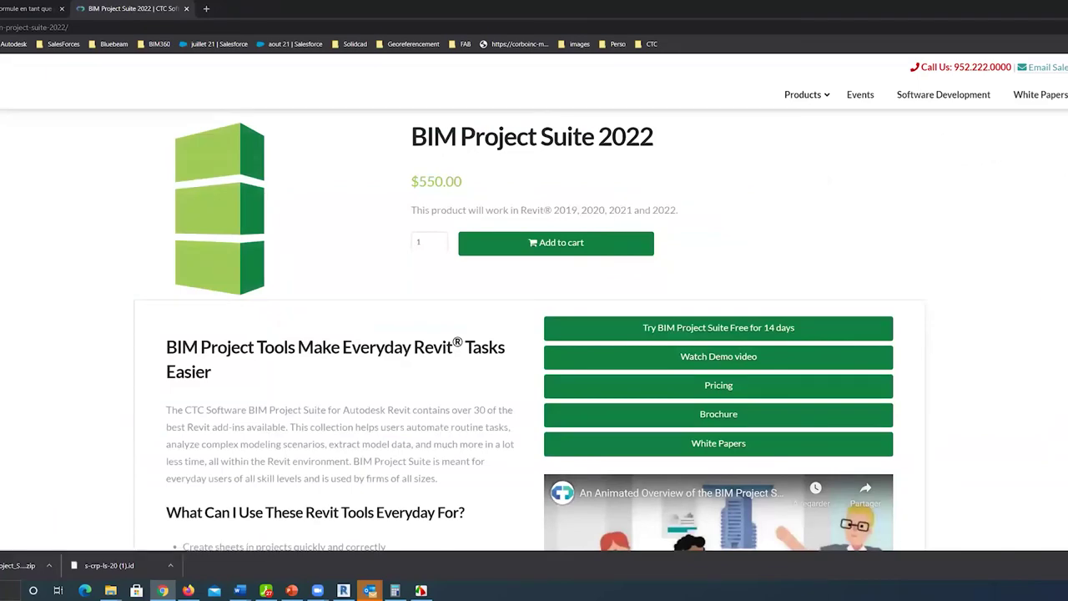
{"action": "scroll", "coordinate": [534, 334], "scroll_direction": "down", "scroll_amount": 2}
{"action": "scroll", "coordinate": [534, 334], "scroll_direction": "up", "scroll_amount": 2}
{"action": "scroll", "coordinate": [518, 247], "scroll_direction": "down", "scroll_amount": 2}
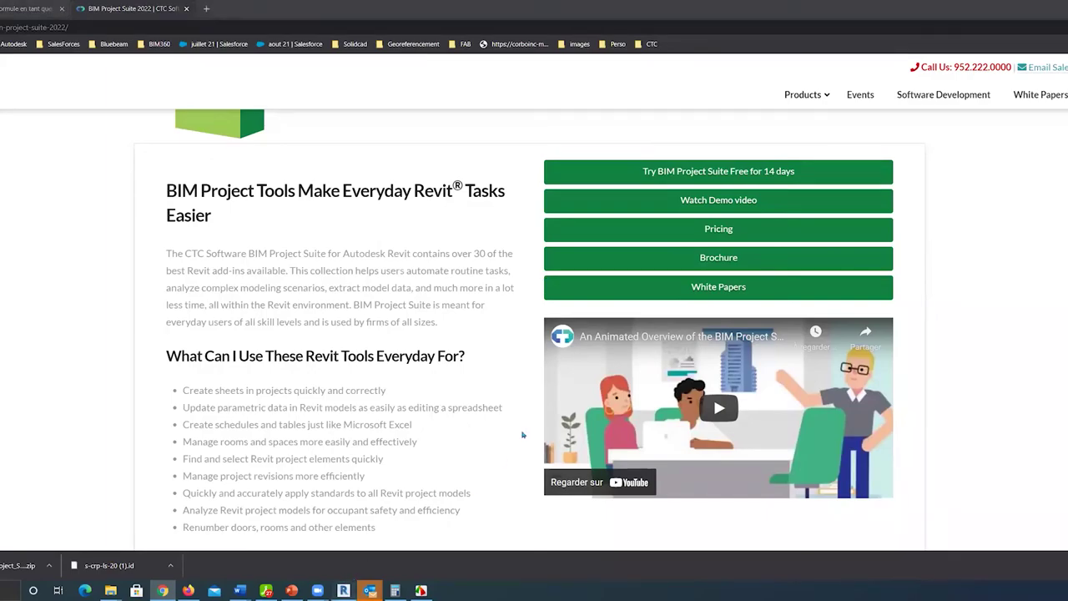
{"action": "left_click", "coordinate": [343, 590]}
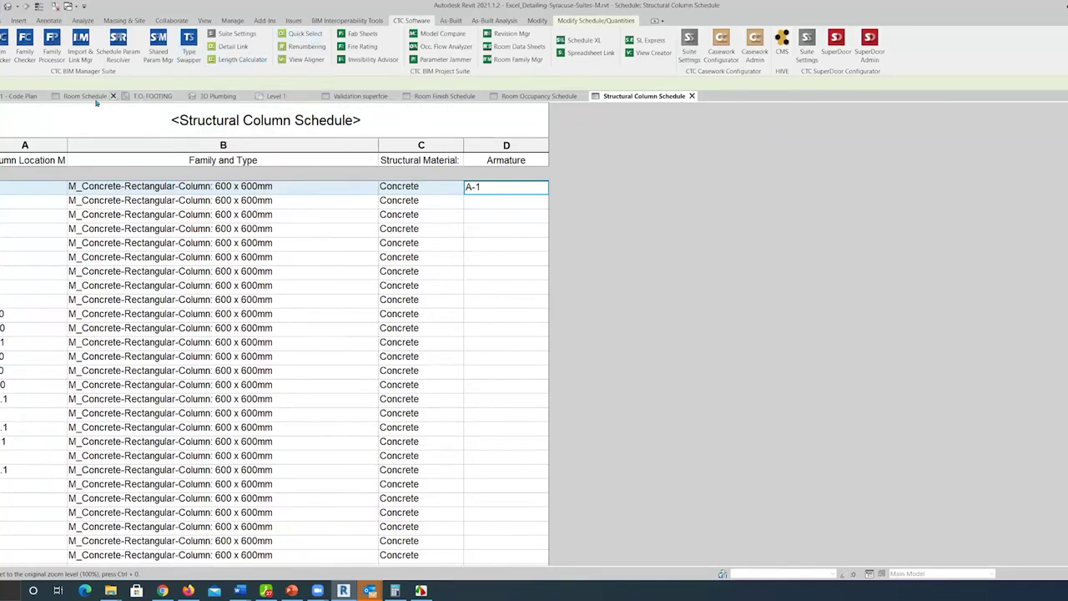
{"action": "mouse_move", "coordinate": [19, 96]}
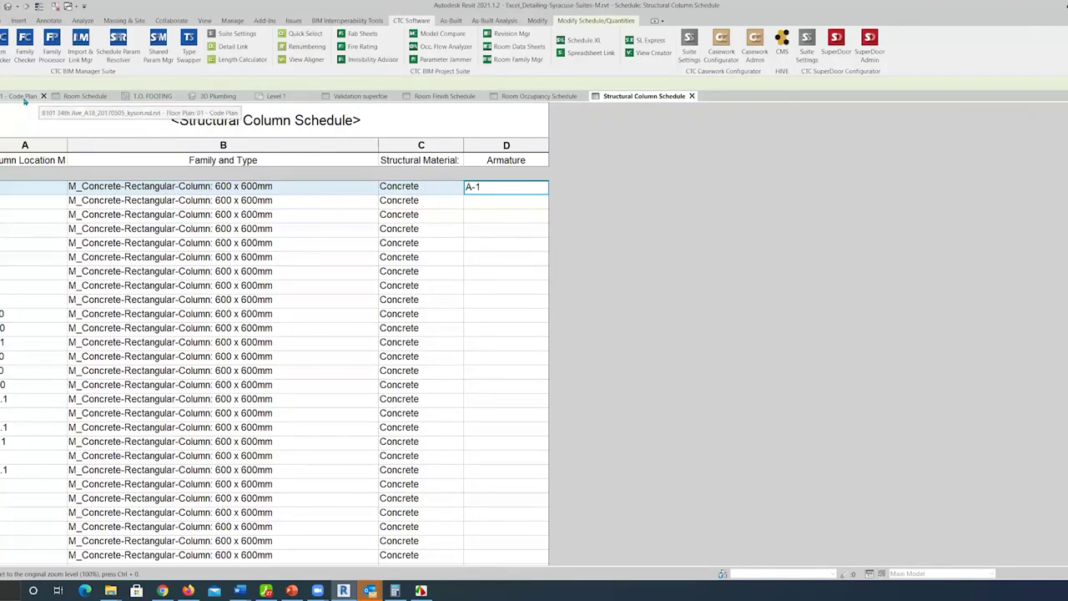
- Open Modern-Hotel-Final-M.rvt from the Revit 2021 Fundamentals for Architecture Practice Files folder
{"action": "left_click", "coordinate": [216, 97]}
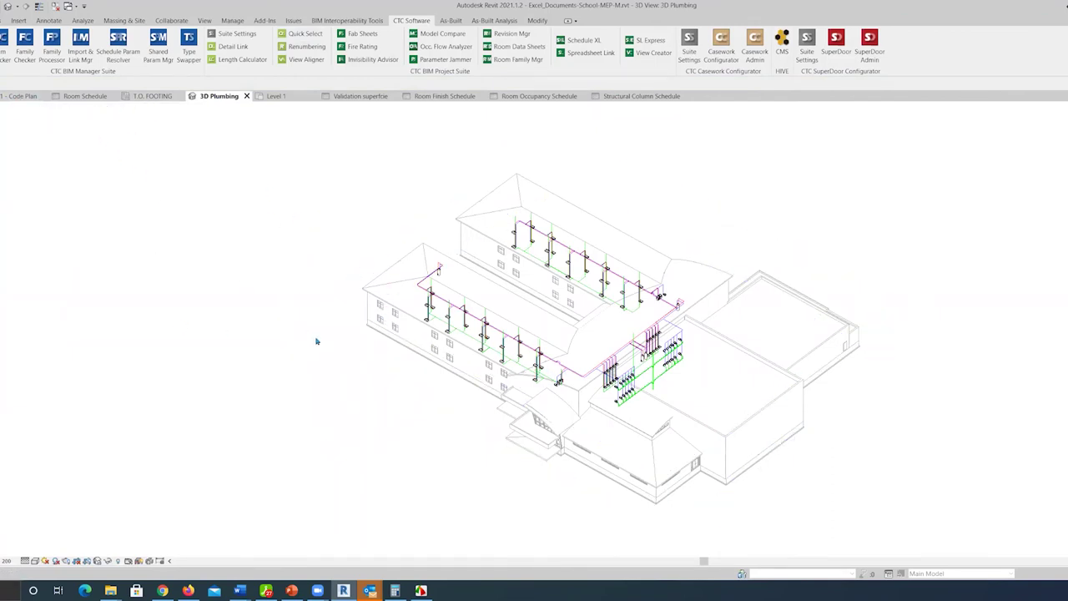
{"action": "key", "text": "ctrl+o"}
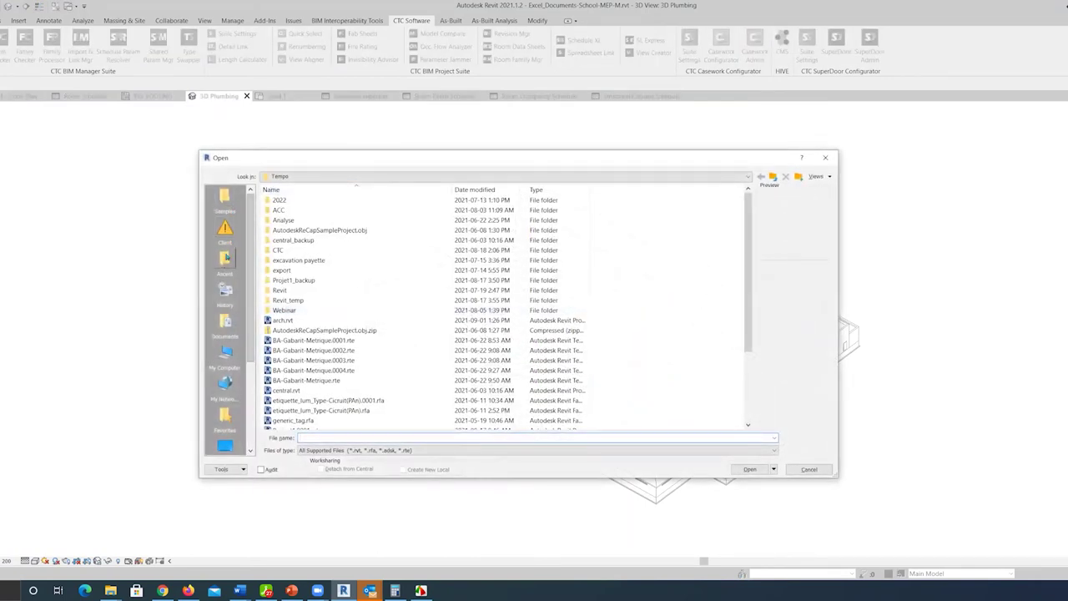
{"action": "left_click", "coordinate": [224, 261]}
{"action": "double_click", "coordinate": [284, 251]}
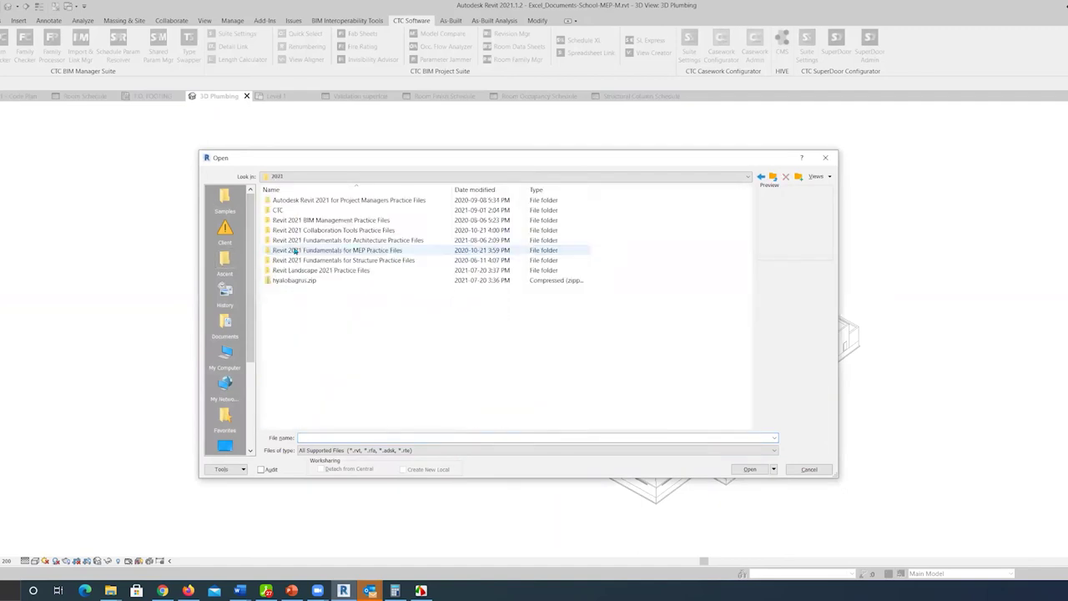
{"action": "double_click", "coordinate": [371, 241]}
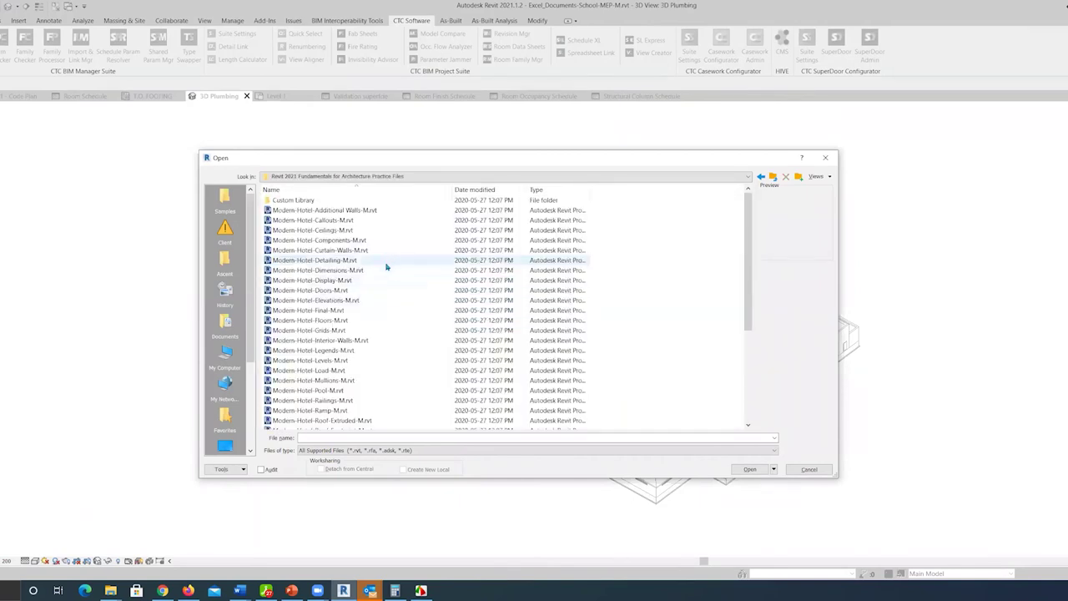
{"action": "left_click", "coordinate": [377, 310]}
{"action": "double_click", "coordinate": [376, 310]}
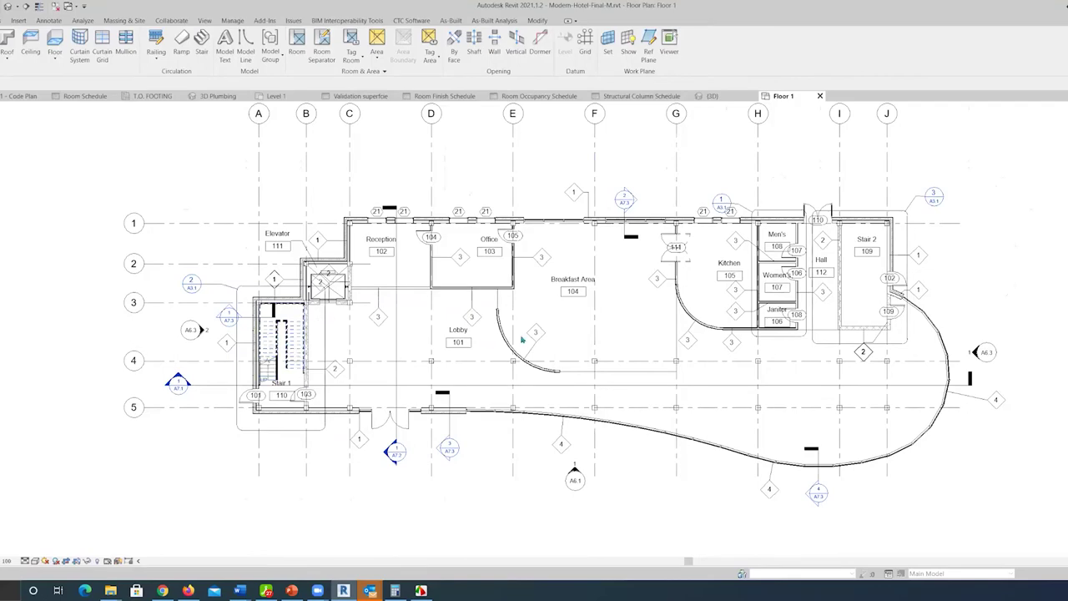
- Pan the Floor 1 plan slightly left and open the Door Schedule - 1st Floor view
{"action": "scroll", "coordinate": [334, 317], "scroll_direction": "up", "scroll_amount": 1}
{"action": "scroll", "coordinate": [614, 335], "scroll_direction": "down", "scroll_amount": 1}
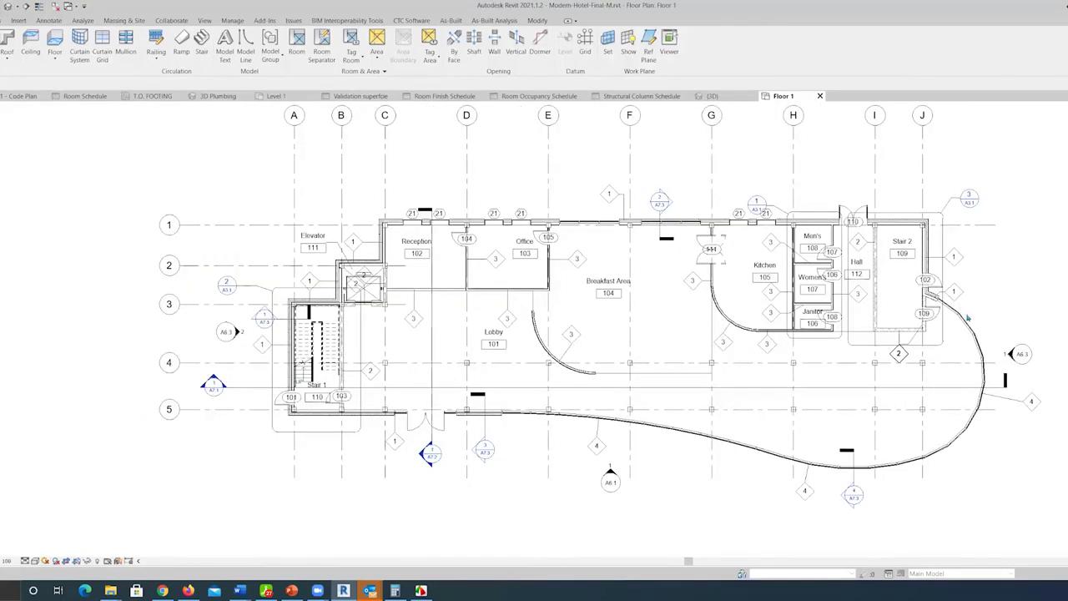
{"action": "middle_click_drag", "start_coordinate": [673, 397], "coordinate": [624, 390]}
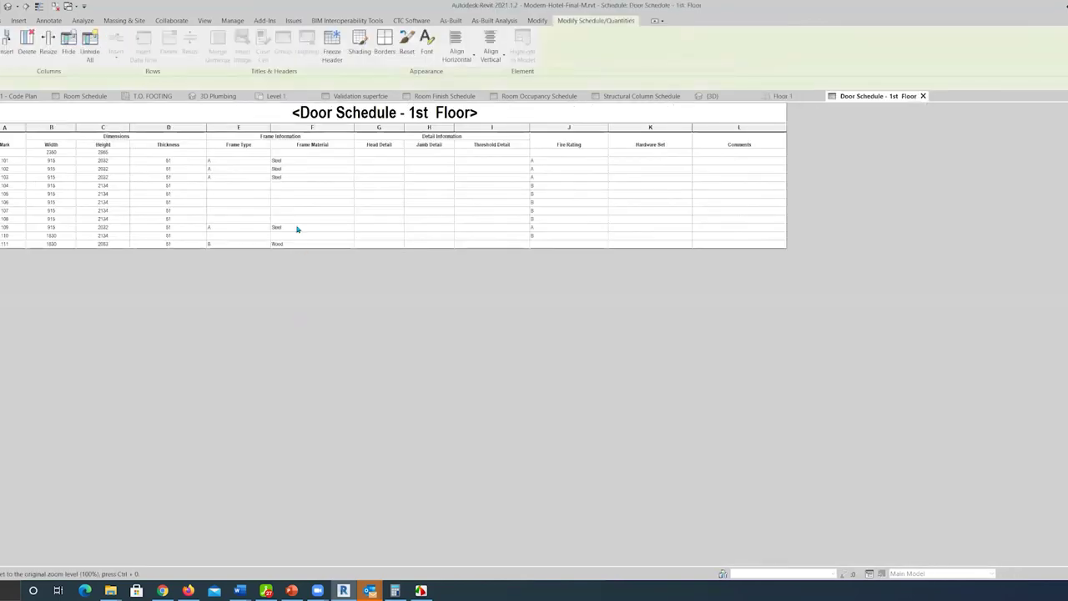
{"action": "scroll", "coordinate": [300, 245], "scroll_direction": "up", "scroll_amount": 2, "text": "ctrl"}
{"action": "scroll", "coordinate": [301, 244], "scroll_direction": "up", "scroll_amount": 2, "text": "ctrl"}
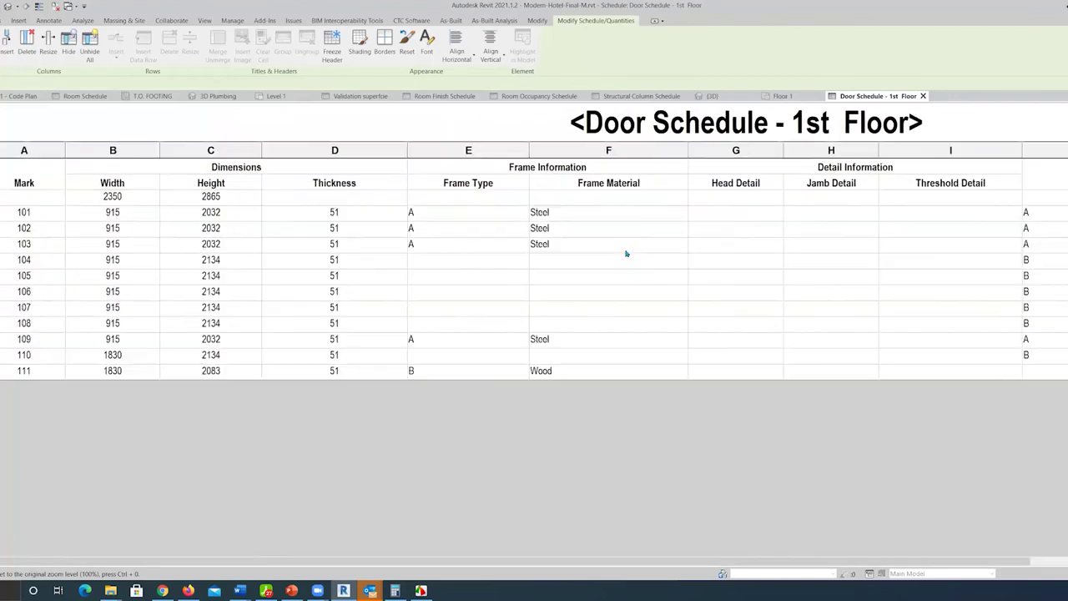
- Return to the Floor 1 plan and show the As-Built and CTC Software ribbon tools
{"action": "left_click", "coordinate": [782, 96]}
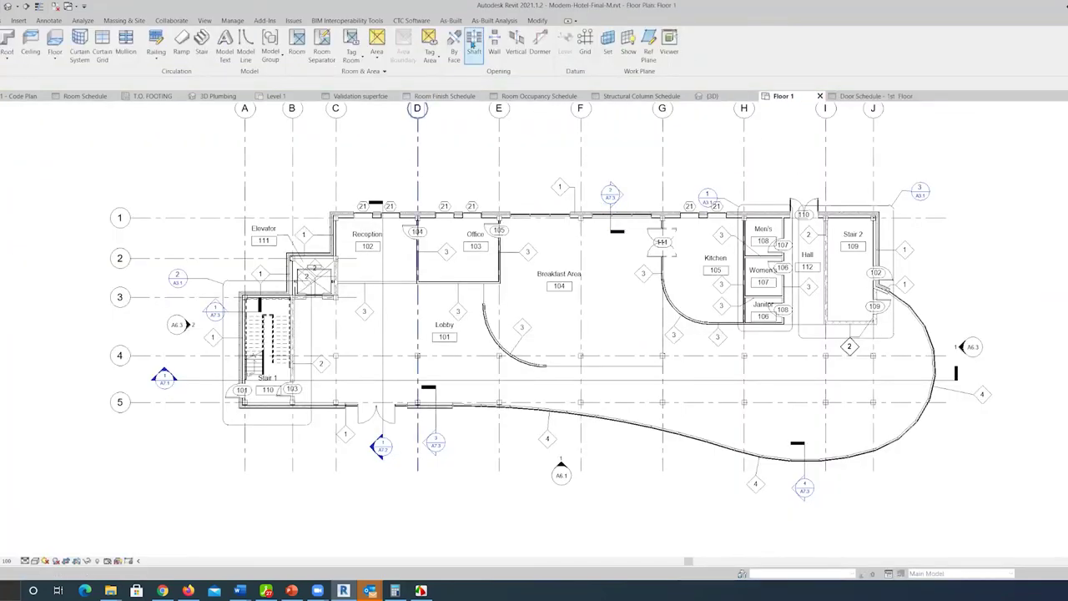
{"action": "left_click", "coordinate": [451, 20]}
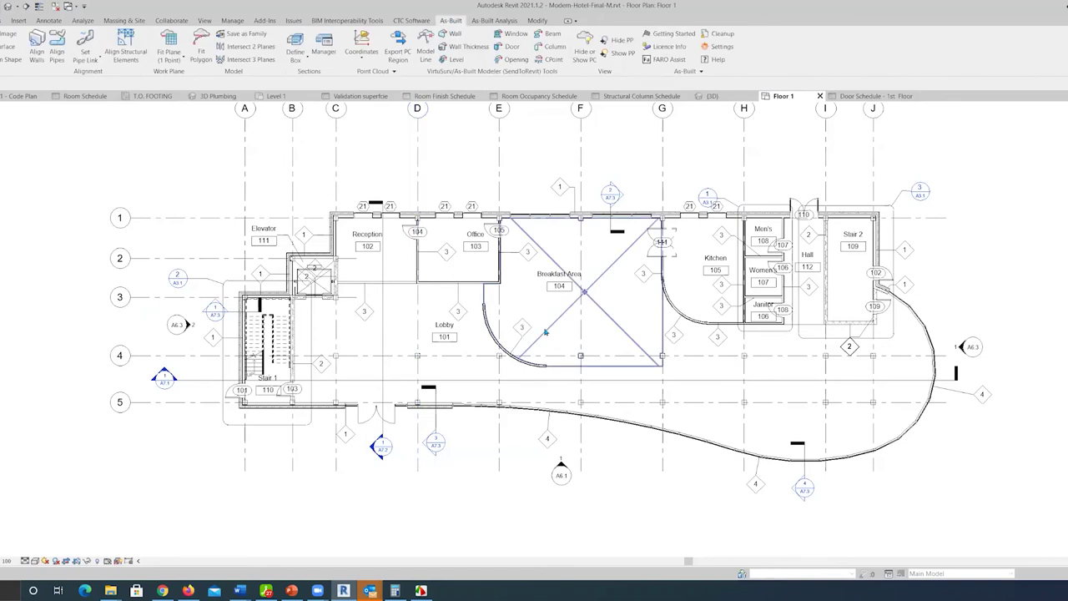
{"action": "left_click", "coordinate": [411, 20]}
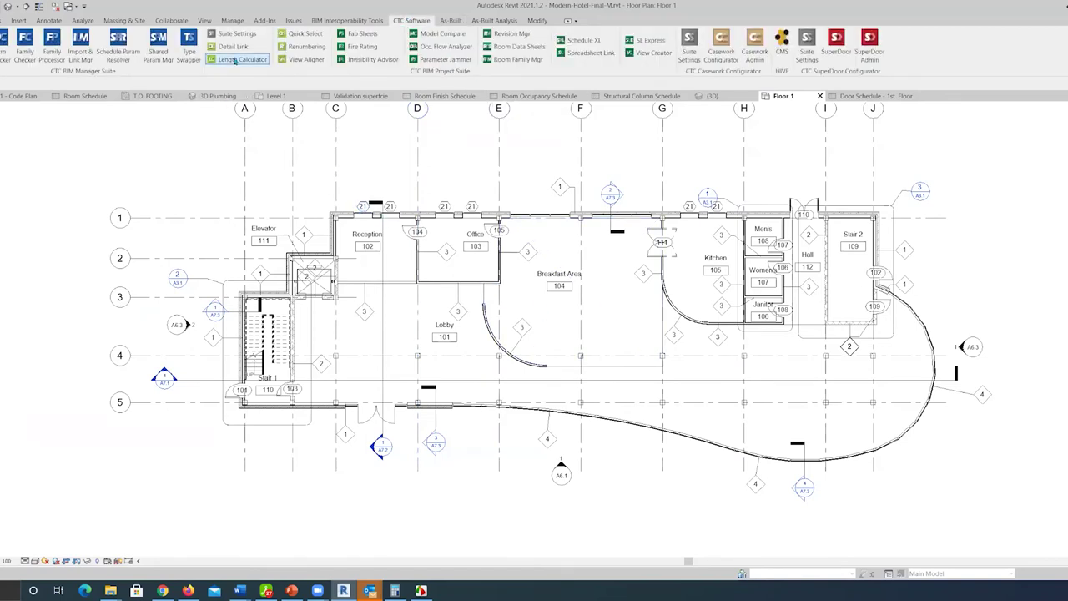
- In CTC Quick Select, limit the filter to the active view and the Doors category
{"action": "left_click", "coordinate": [306, 34]}
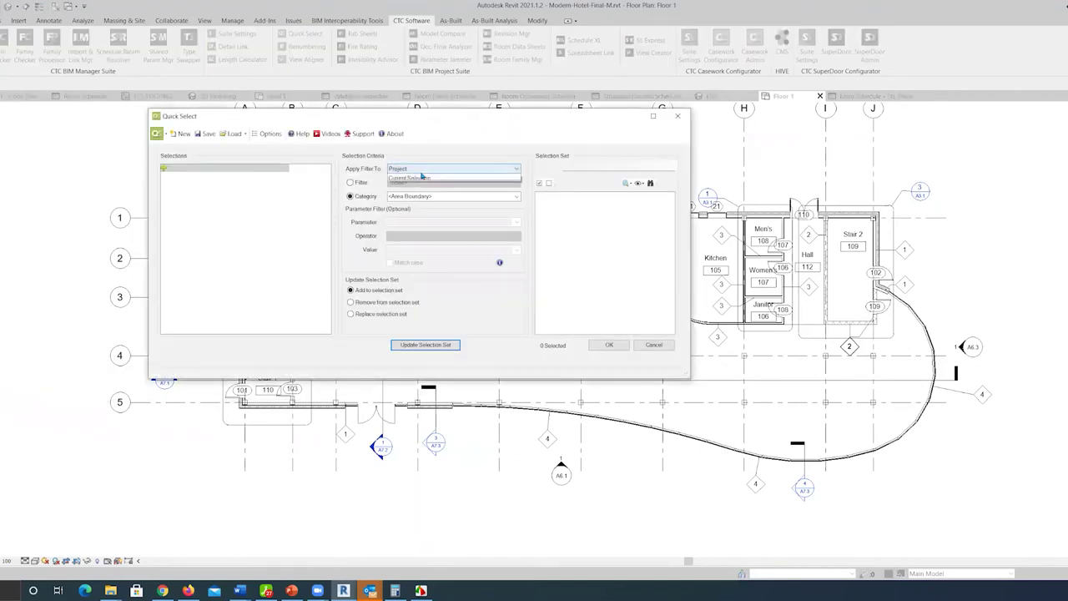
{"action": "left_click", "coordinate": [443, 170]}
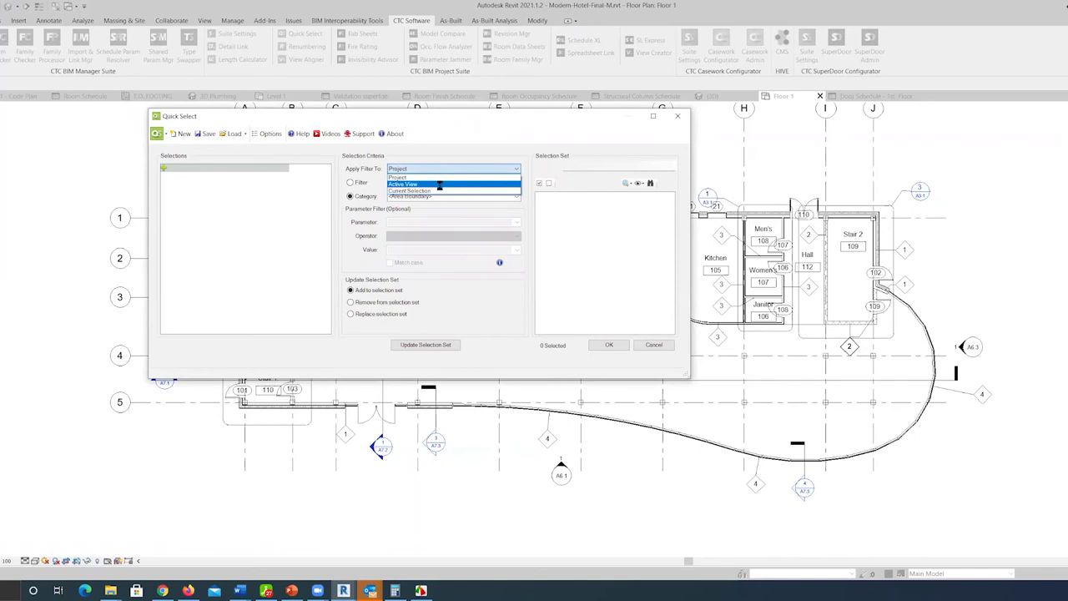
{"action": "left_click", "coordinate": [440, 184]}
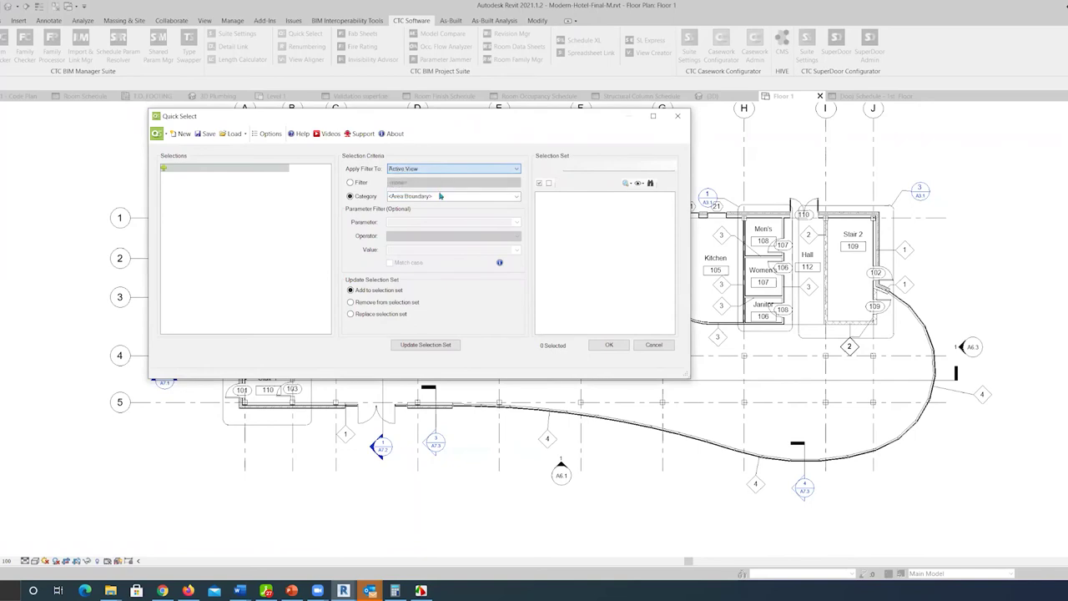
{"action": "left_click", "coordinate": [516, 198]}
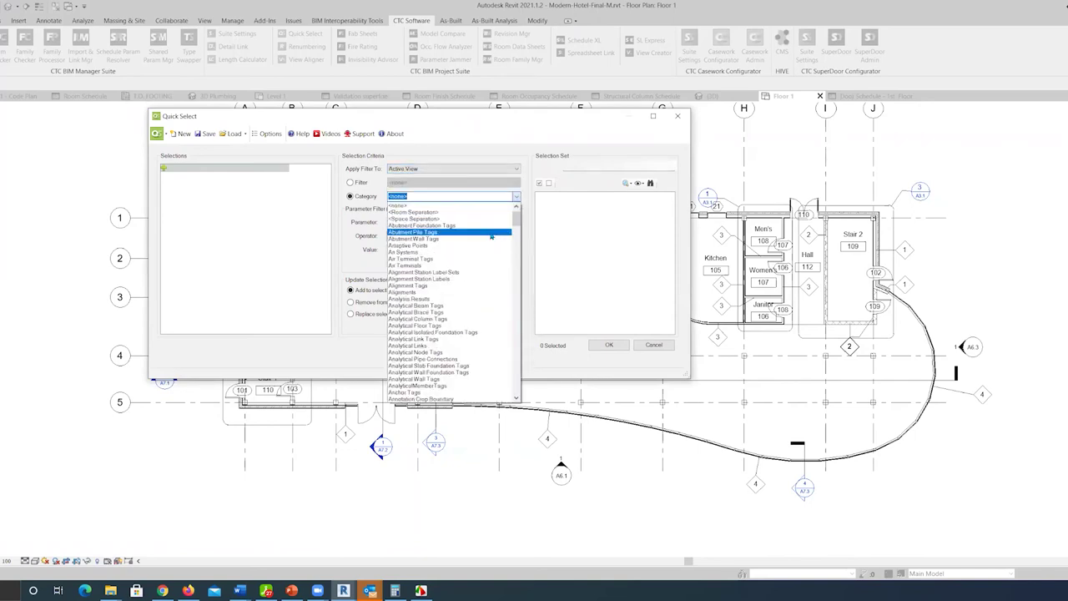
{"action": "key", "text": "d"}
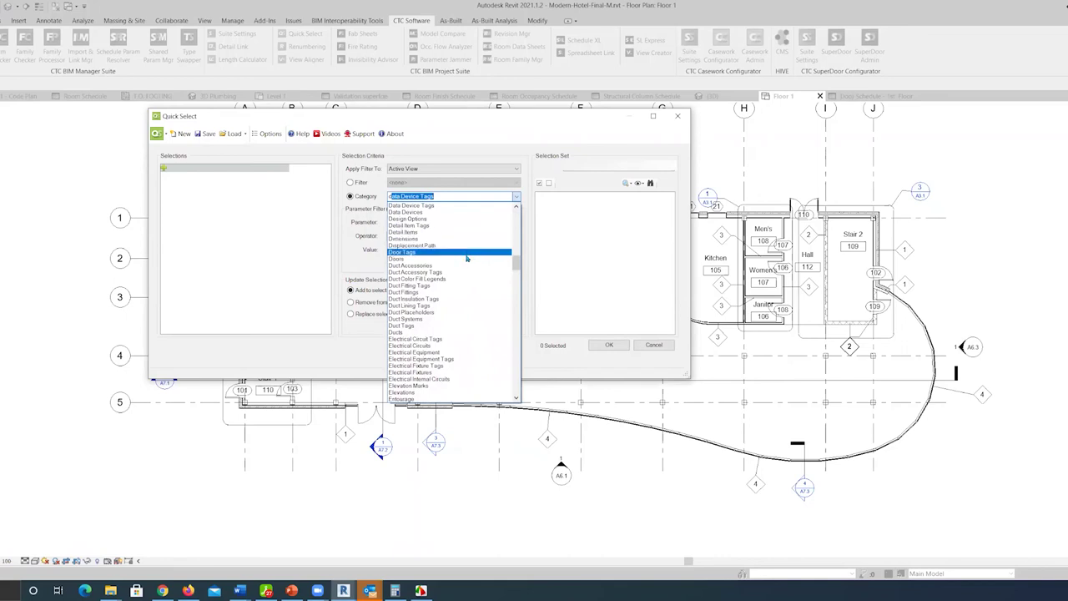
{"action": "left_click", "coordinate": [472, 259]}
- Filter the doors on the Frame Type parameter equal to A
{"action": "left_click", "coordinate": [517, 223]}
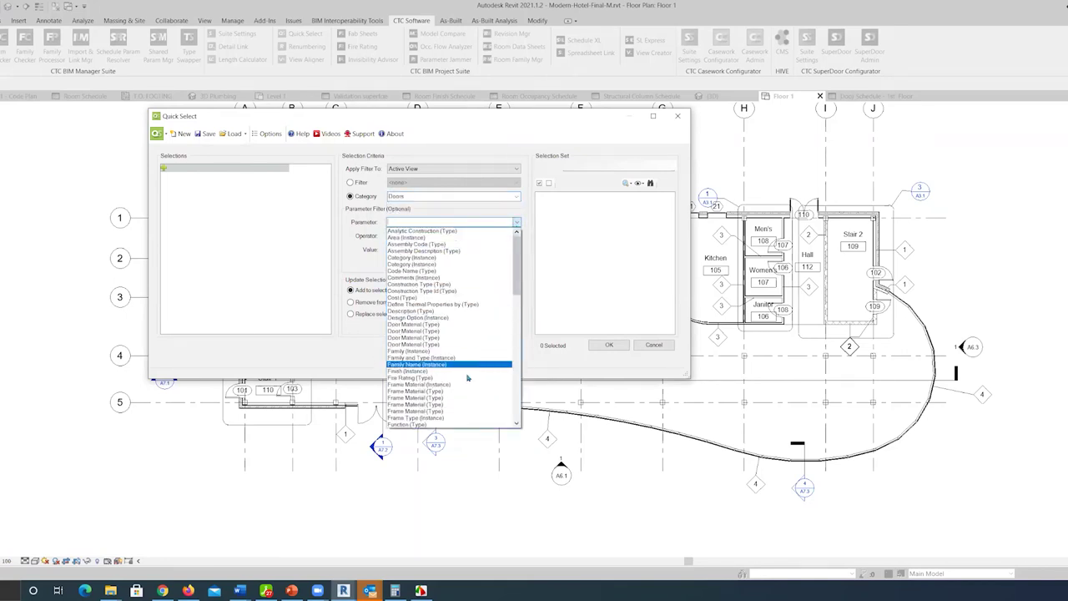
{"action": "left_click", "coordinate": [451, 418]}
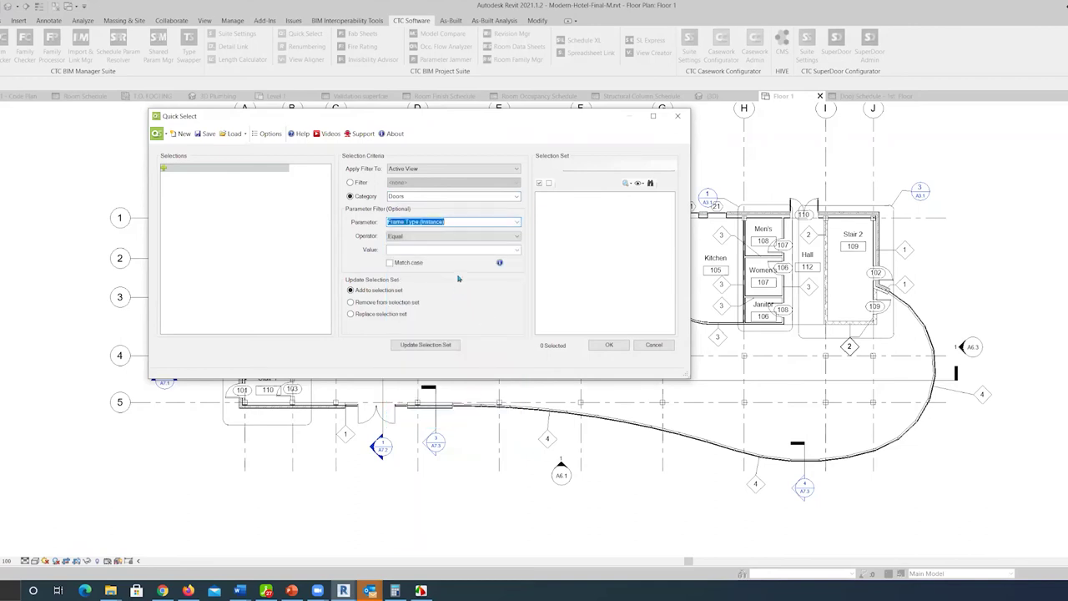
{"action": "left_click", "coordinate": [509, 250]}
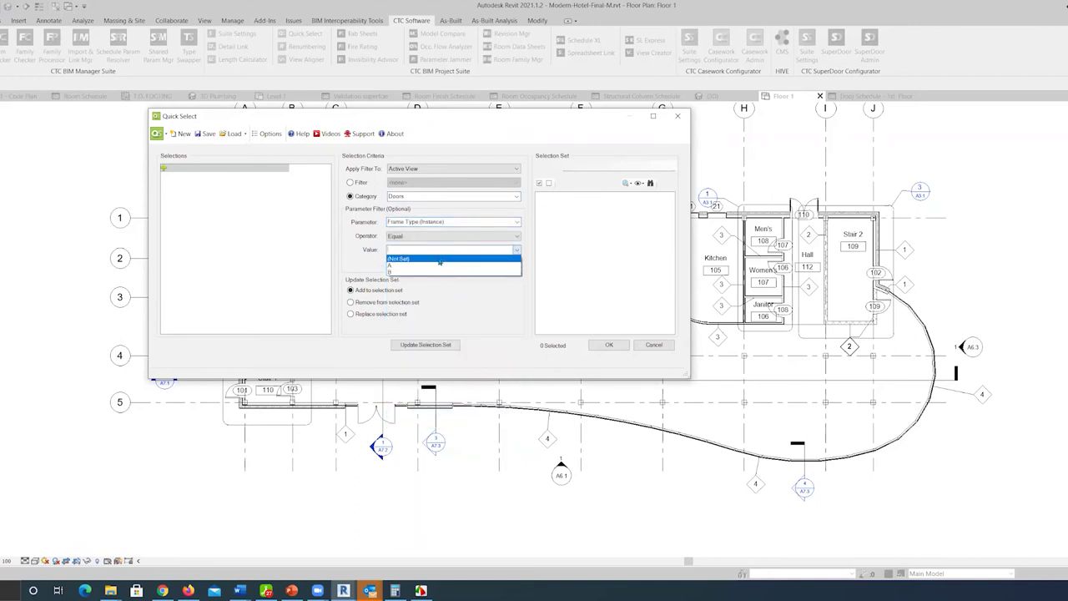
{"action": "left_click", "coordinate": [518, 224]}
{"action": "left_click", "coordinate": [516, 222]}
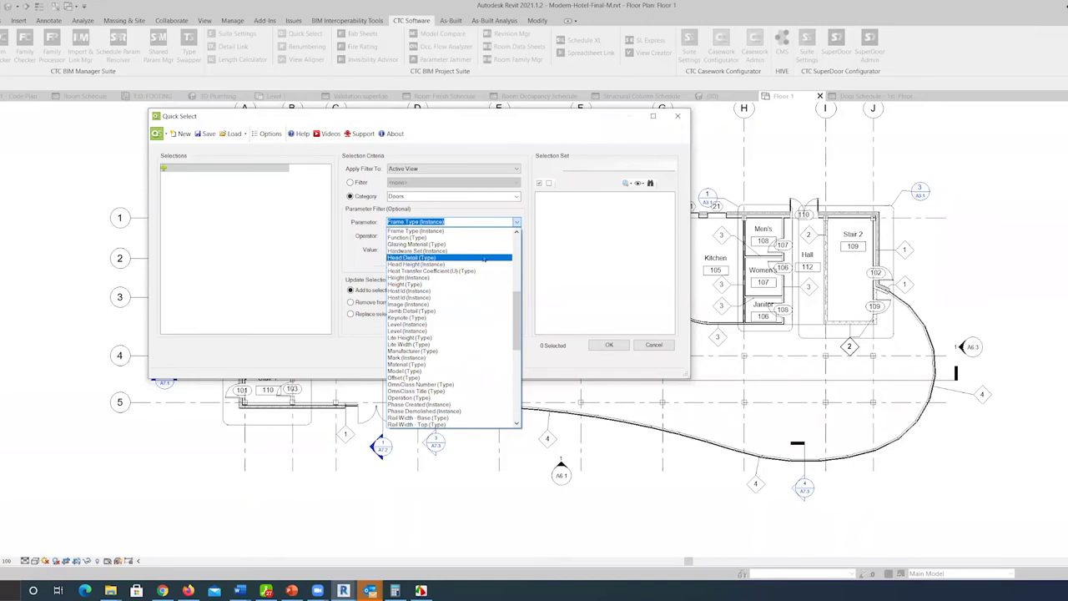
{"action": "scroll", "coordinate": [484, 260], "scroll_direction": "up", "scroll_amount": 1}
{"action": "left_click", "coordinate": [465, 252]}
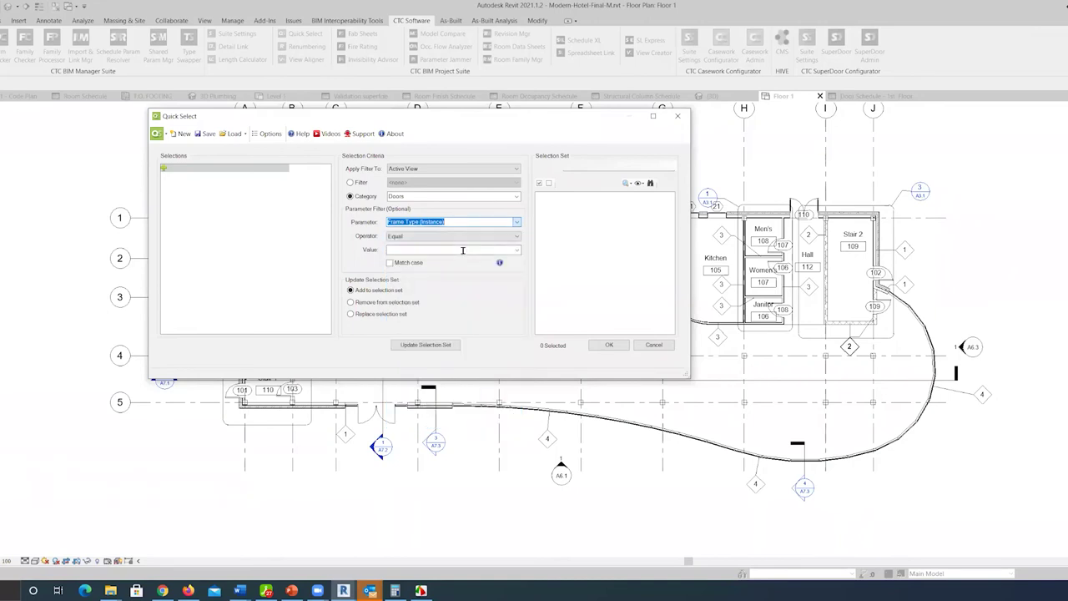
{"action": "left_click", "coordinate": [515, 250]}
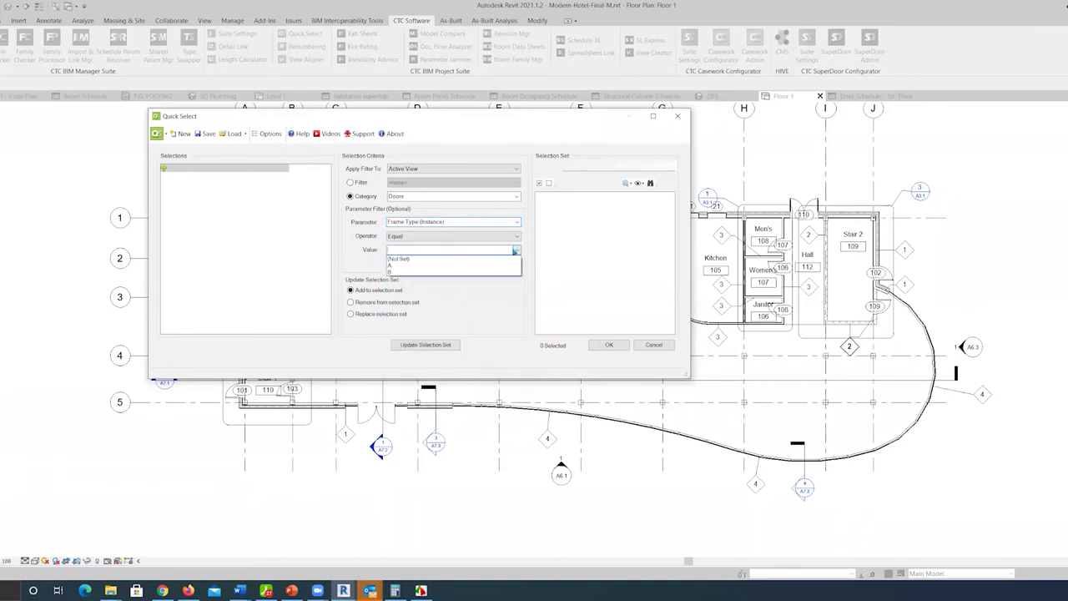
{"action": "left_click", "coordinate": [482, 266]}
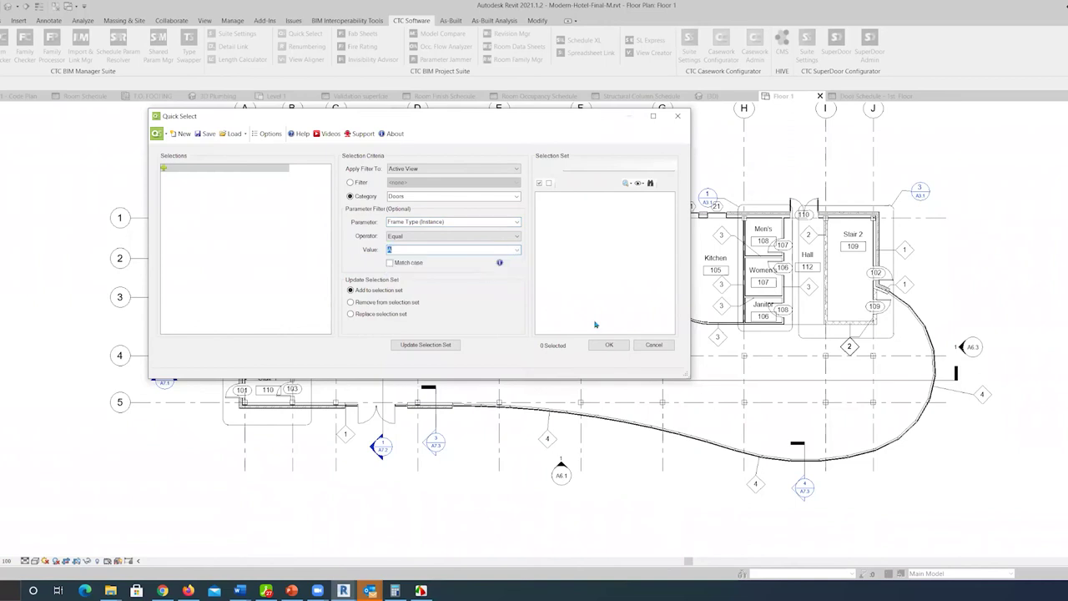
- Update the selection set, review the four matched doors and confirm with OK
{"action": "left_click", "coordinate": [451, 346]}
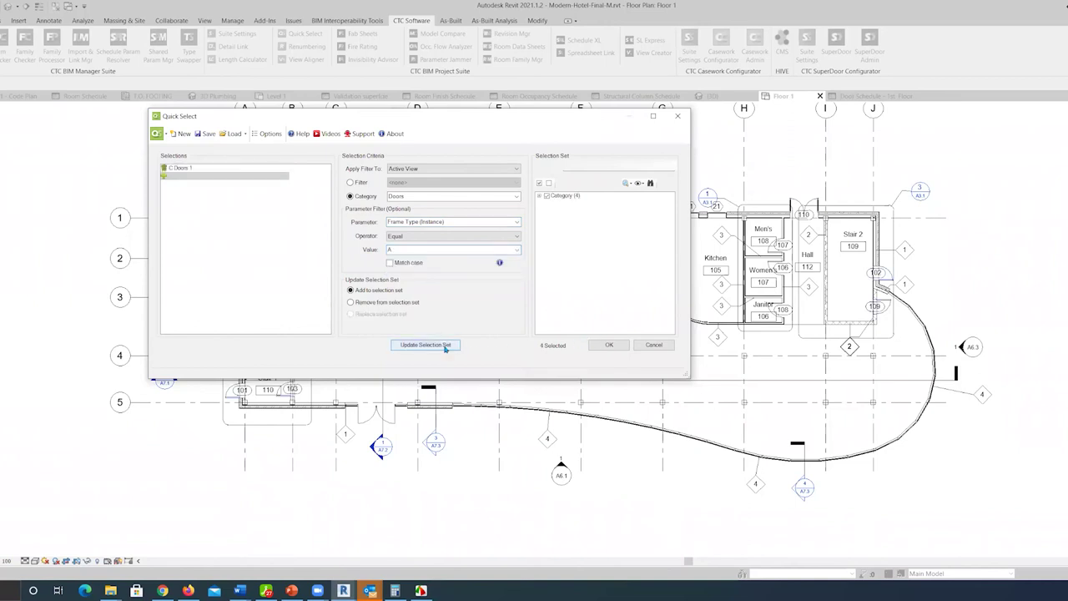
{"action": "left_click", "coordinate": [542, 199]}
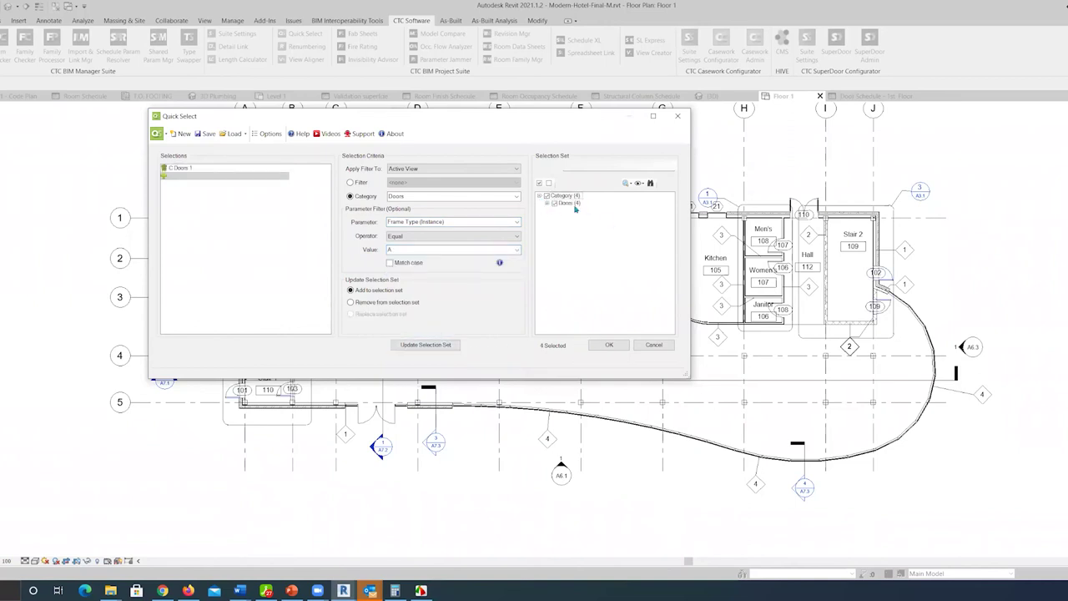
{"action": "left_click", "coordinate": [609, 345]}
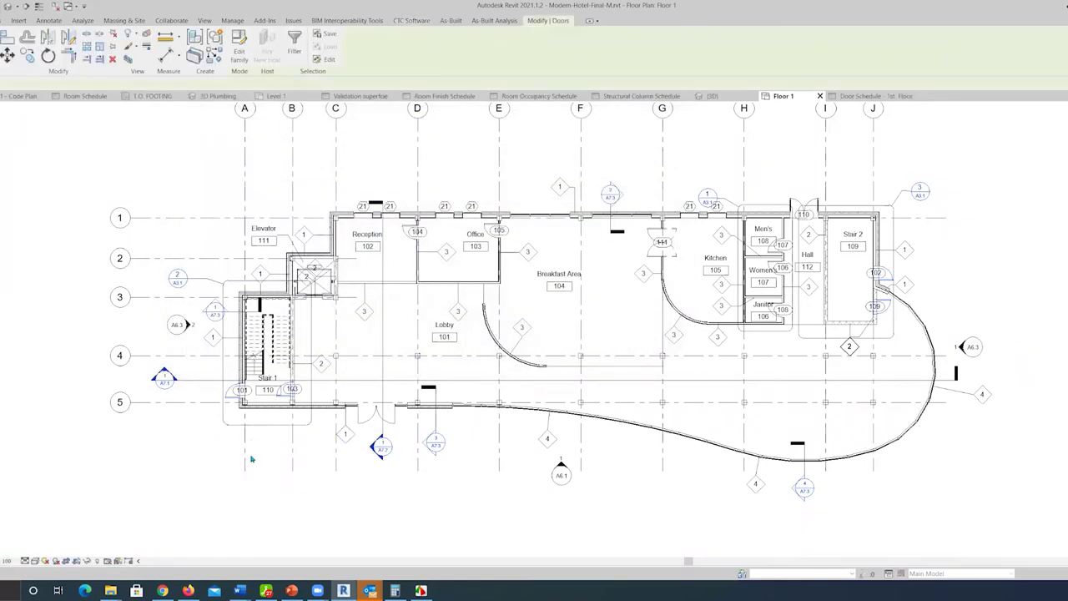
- Show the CTC Software tab and pan the plan around Stair 1, Elevator, Reception and Office
{"action": "scroll", "coordinate": [253, 457], "scroll_direction": "up", "scroll_amount": 4}
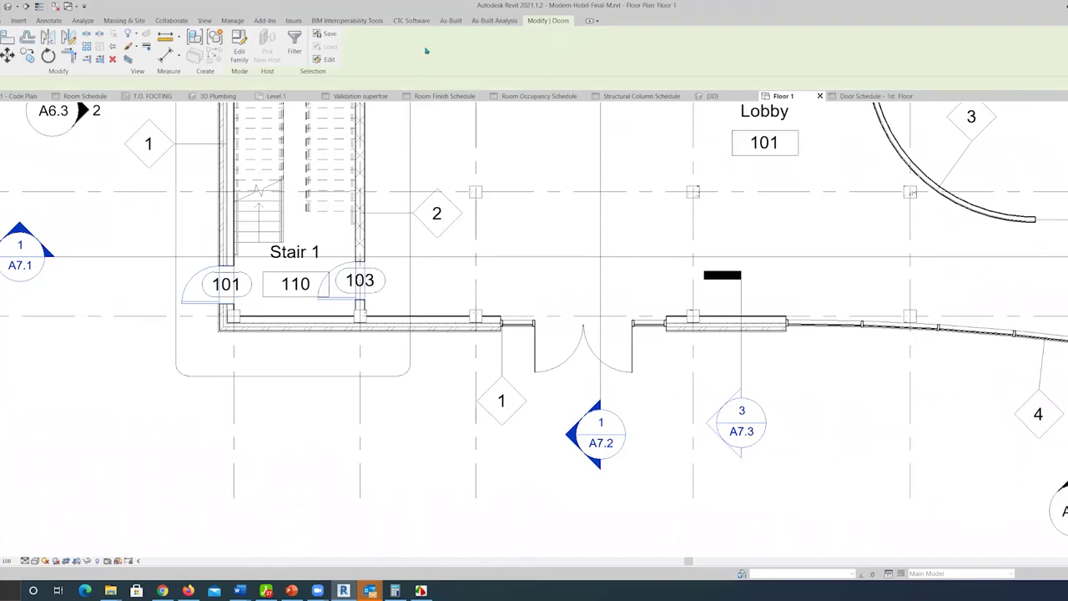
{"action": "left_click", "coordinate": [419, 21]}
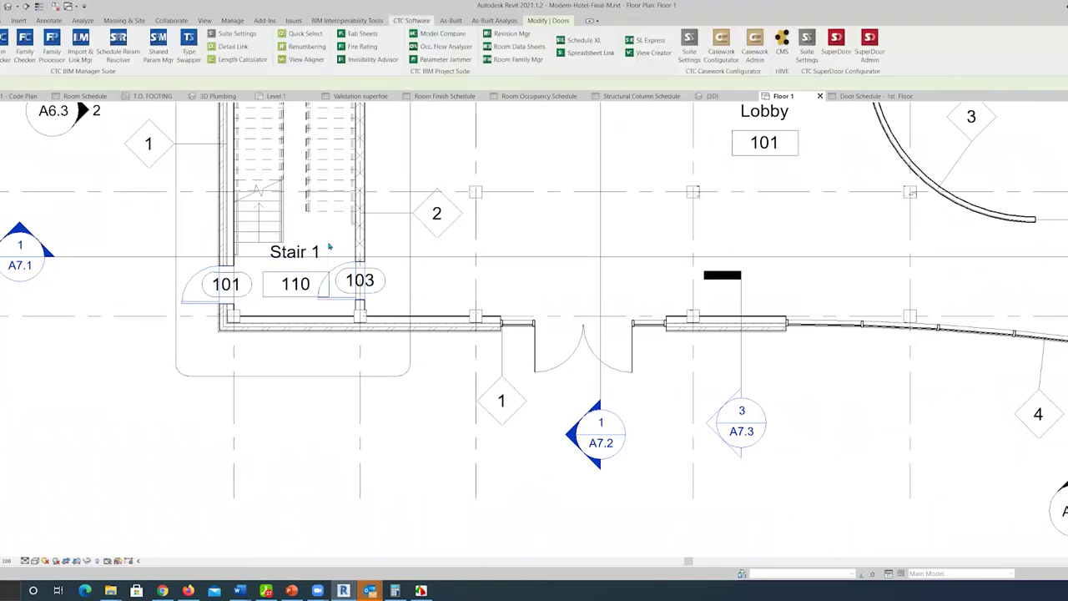
{"action": "scroll", "coordinate": [263, 355], "scroll_direction": "down", "scroll_amount": 2}
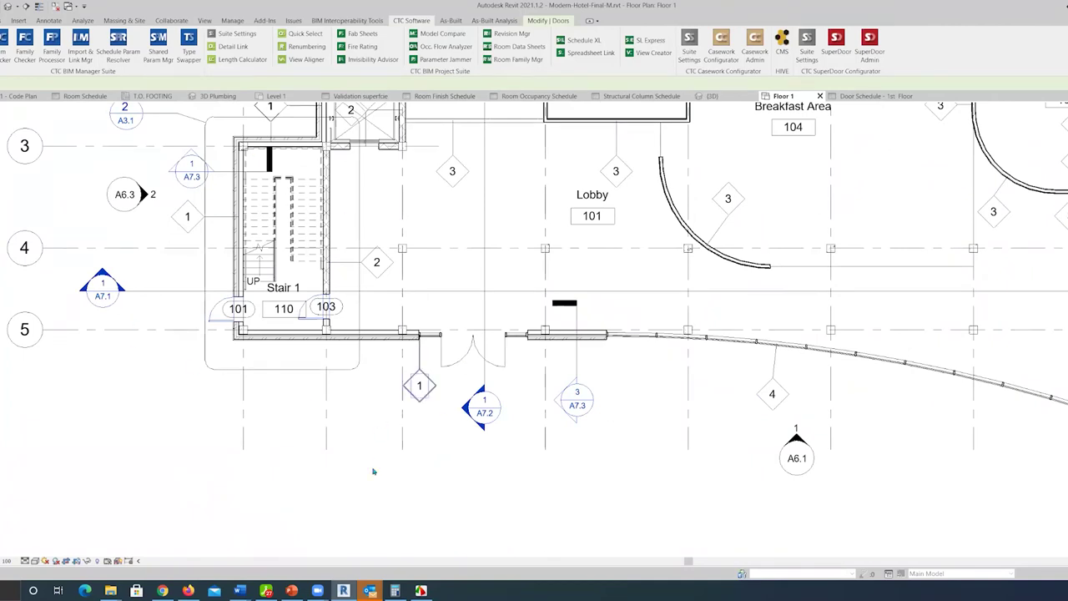
{"action": "middle_click_drag", "start_coordinate": [359, 407], "coordinate": [355, 460]}
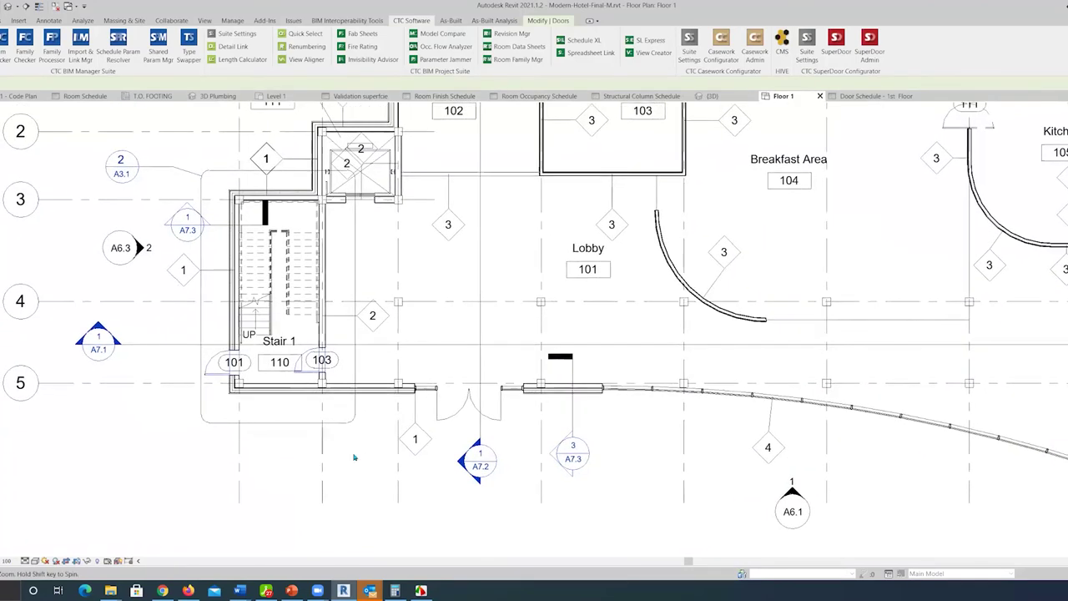
{"action": "middle_click_drag", "start_coordinate": [234, 374], "coordinate": [341, 425]}
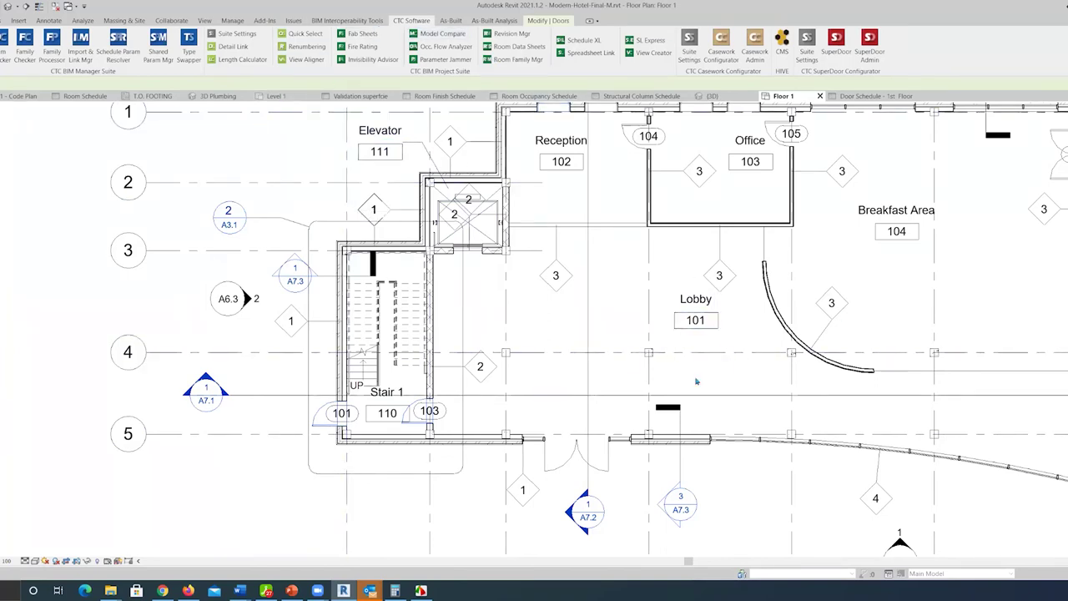
{"action": "scroll", "coordinate": [653, 334], "scroll_direction": "down", "scroll_amount": 3}
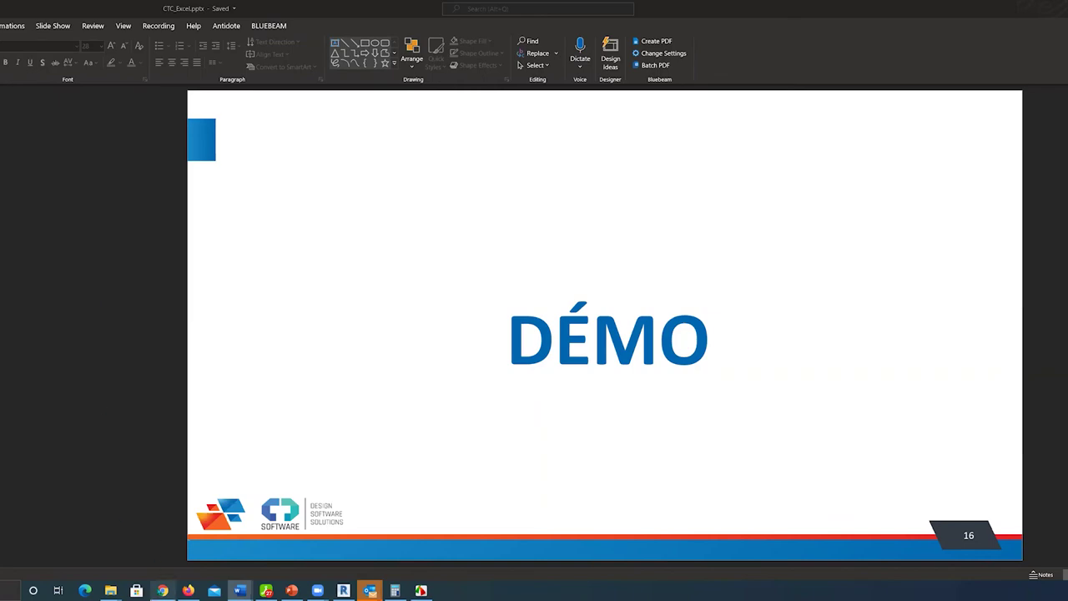
- Switch to Chrome showing the CTC Software BIM Project Suite 2022 product page
{"action": "left_click", "coordinate": [162, 590]}
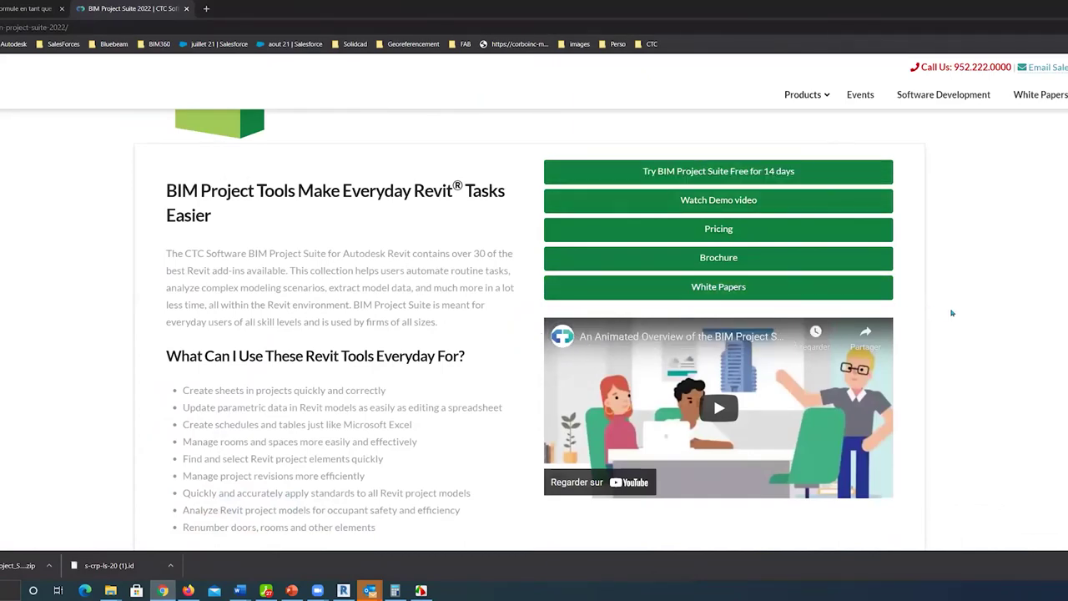
- Scroll to the Suite Tools and jump to the Spreadsheet Link description
{"action": "scroll", "coordinate": [952, 313], "scroll_direction": "down", "scroll_amount": 3}
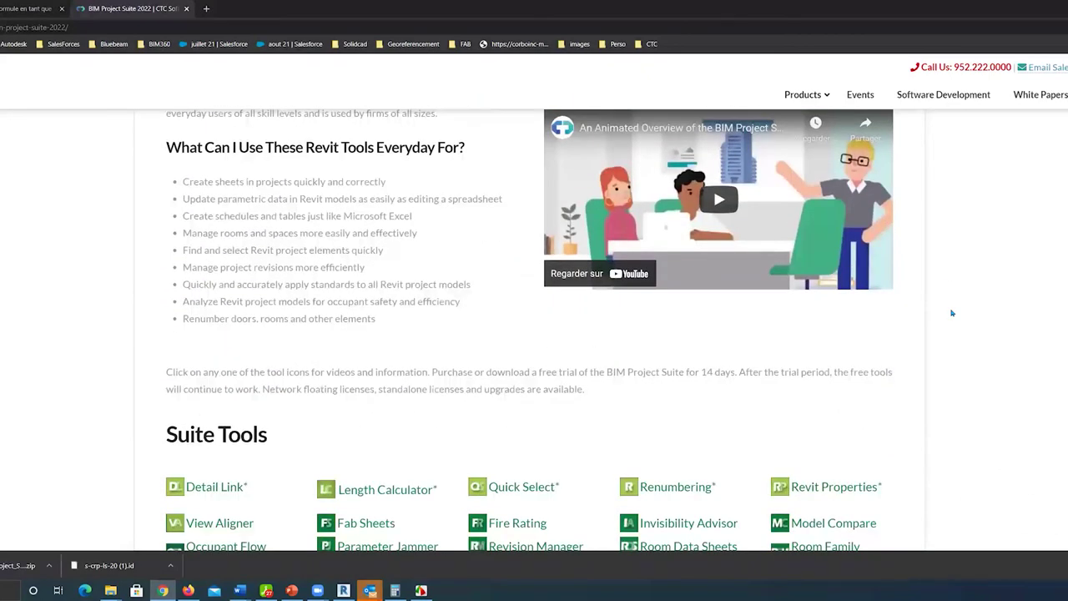
{"action": "scroll", "coordinate": [953, 313], "scroll_direction": "down", "scroll_amount": 3}
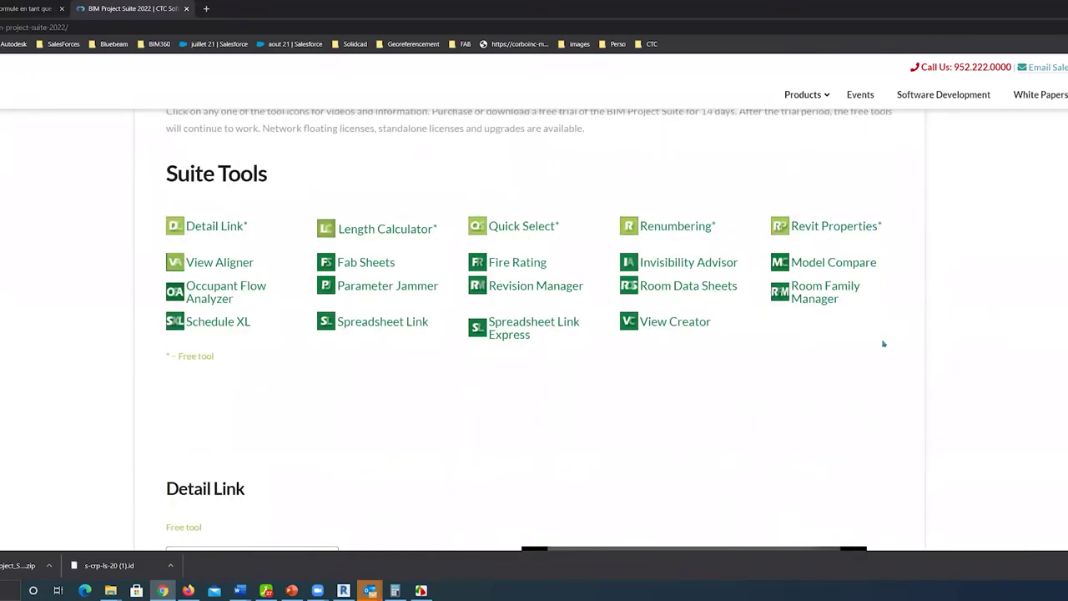
{"action": "left_click", "coordinate": [394, 343]}
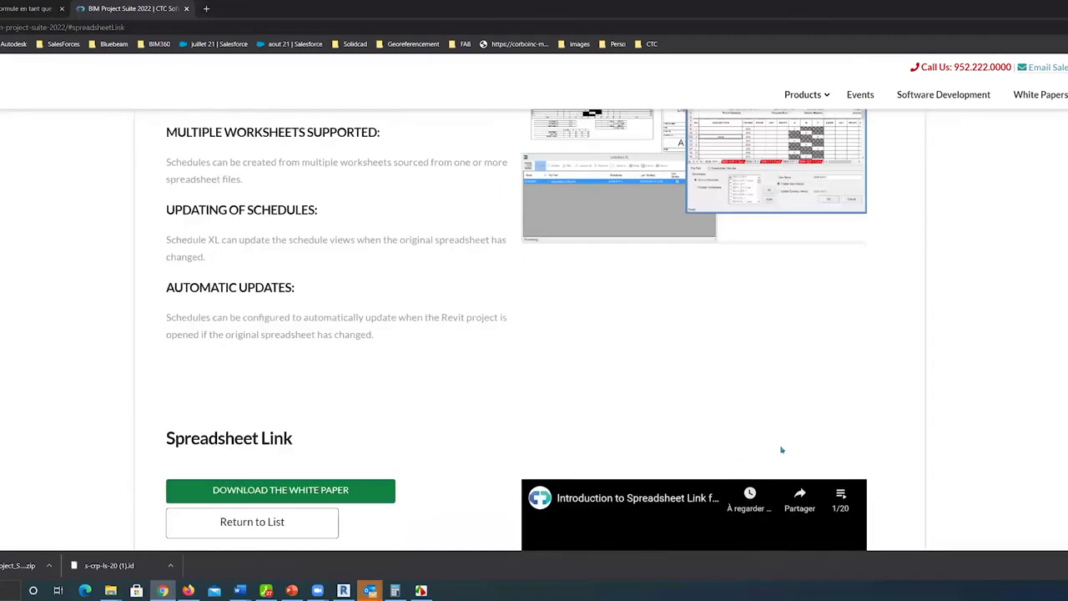
{"action": "scroll", "coordinate": [951, 447], "scroll_direction": "down", "scroll_amount": 3}
{"action": "scroll", "coordinate": [951, 447], "scroll_direction": "down", "scroll_amount": 1}
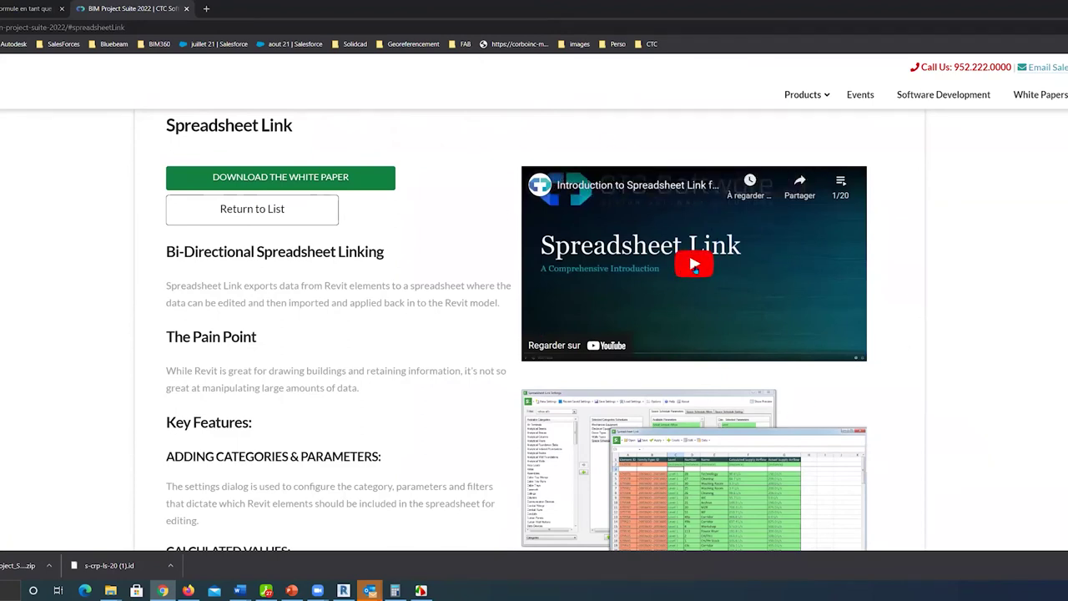
- Play the Spreadsheet Link introduction video, rewind it to about 3:29, and open it on YouTube
{"action": "left_click", "coordinate": [692, 266]}
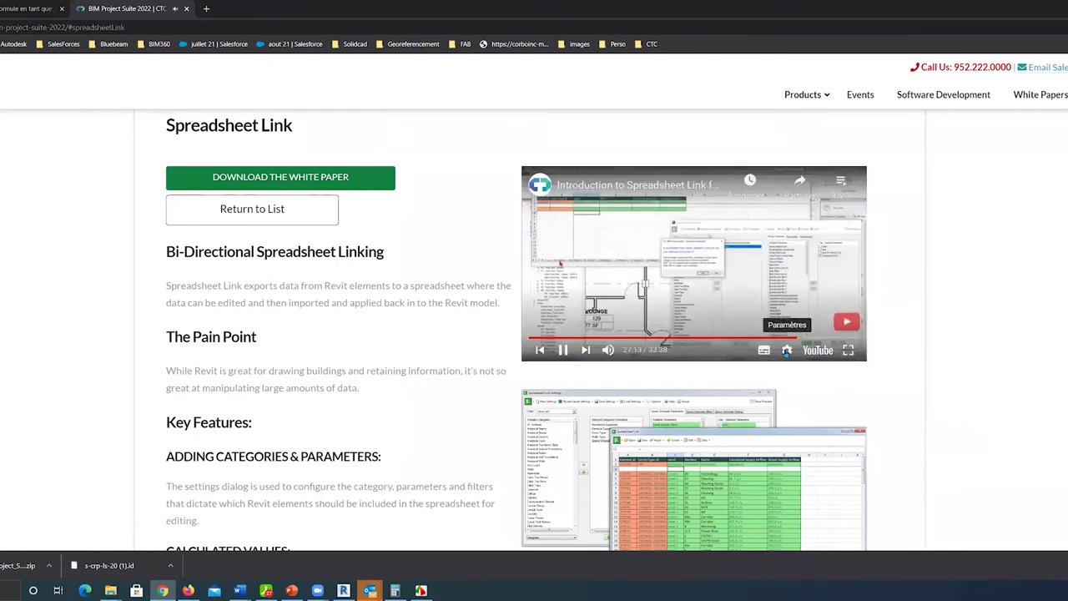
{"action": "left_click", "coordinate": [793, 338]}
{"action": "mouse_move", "coordinate": [793, 338]}
{"action": "left_mouse_down"}
{"action": "mouse_move", "coordinate": [627, 338]}
{"action": "mouse_move", "coordinate": [846, 339]}
{"action": "left_mouse_up"}
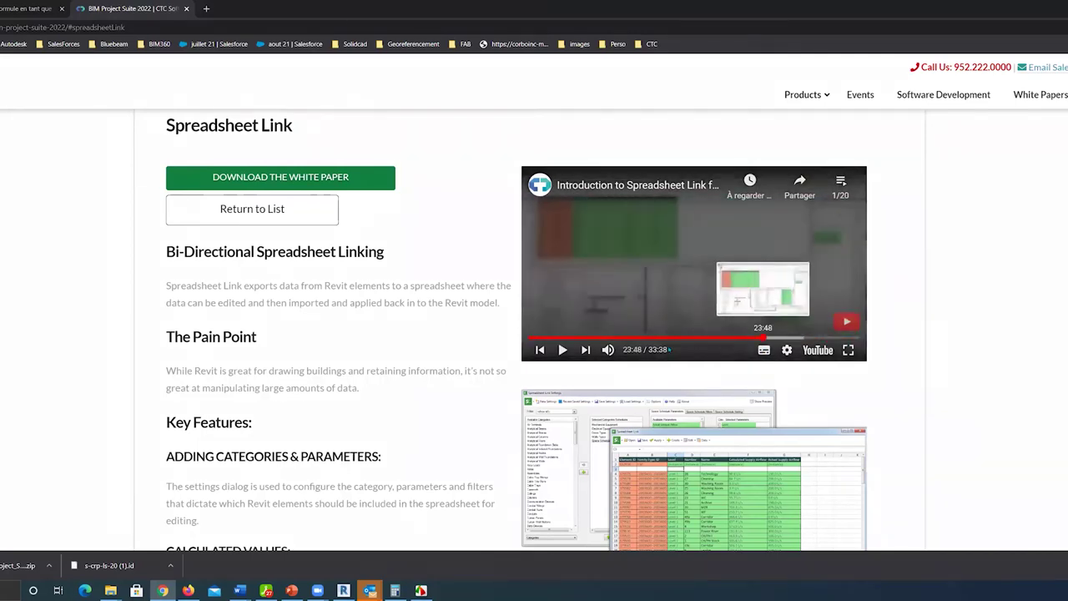
{"action": "left_click_drag", "start_coordinate": [845, 339], "coordinate": [562, 339]}
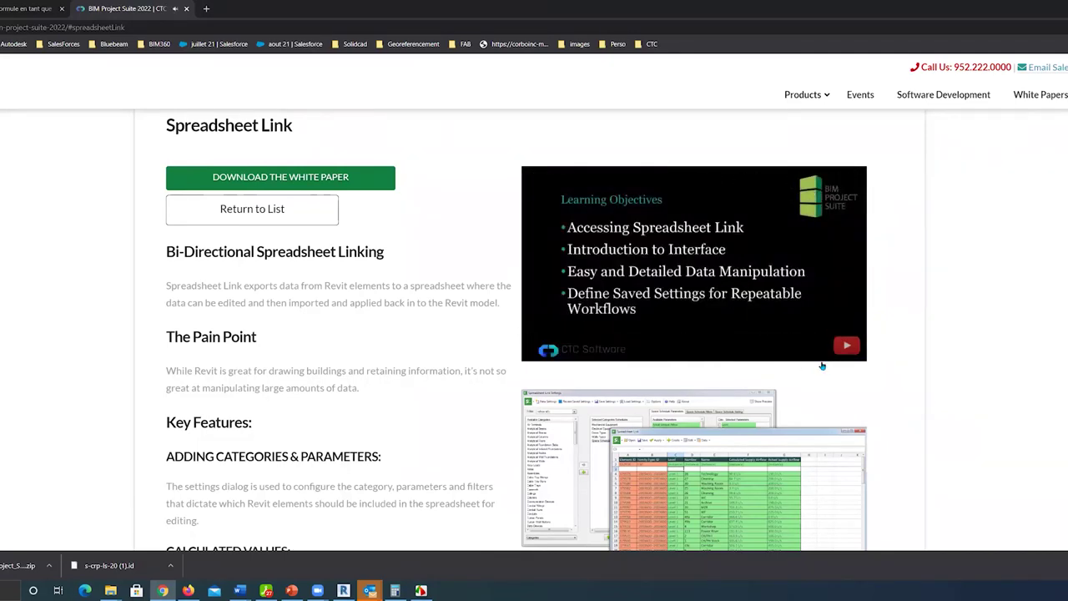
{"action": "left_click", "coordinate": [826, 351]}
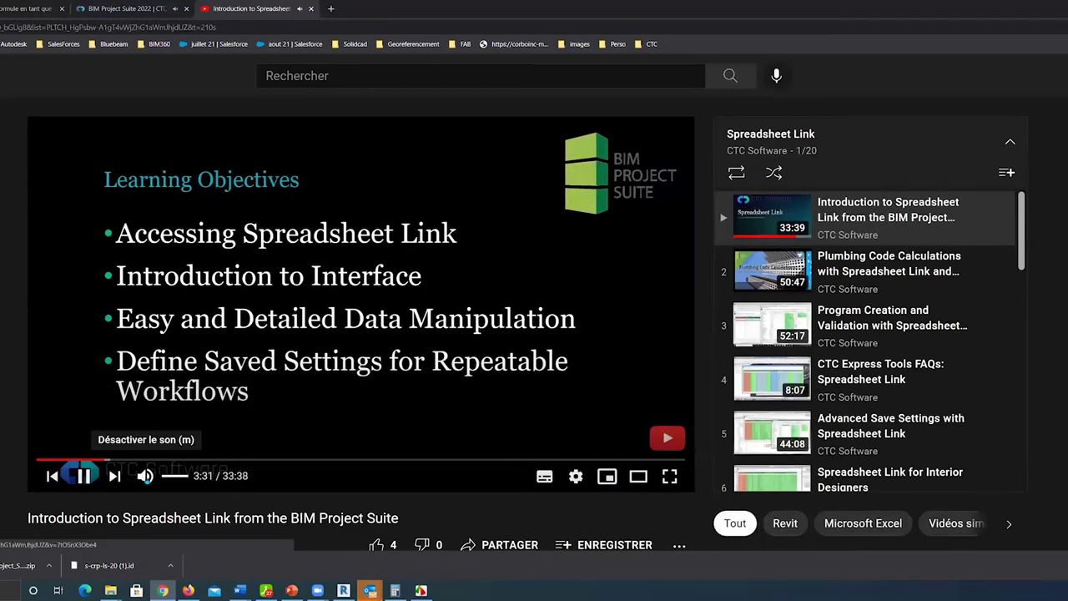
- Mute the Spreadsheet Link video on YouTube and scroll the playlist sidebar
{"action": "left_click", "coordinate": [145, 476]}
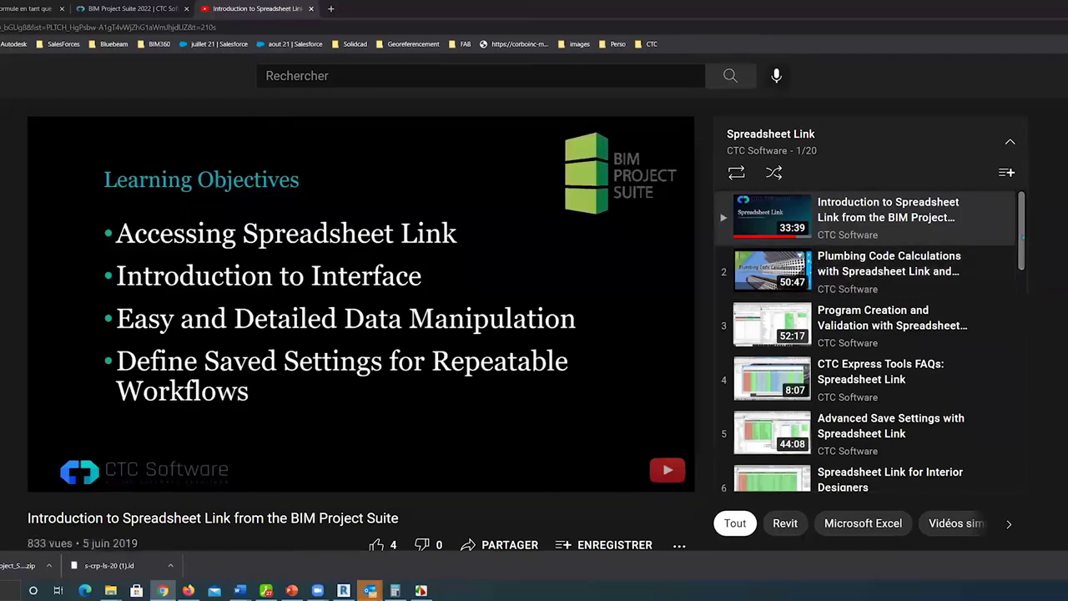
{"action": "mouse_move", "coordinate": [1017, 245]}
{"action": "left_mouse_down"}
{"action": "mouse_move", "coordinate": [1017, 380]}
{"action": "mouse_move", "coordinate": [1019, 217]}
{"action": "left_mouse_up"}
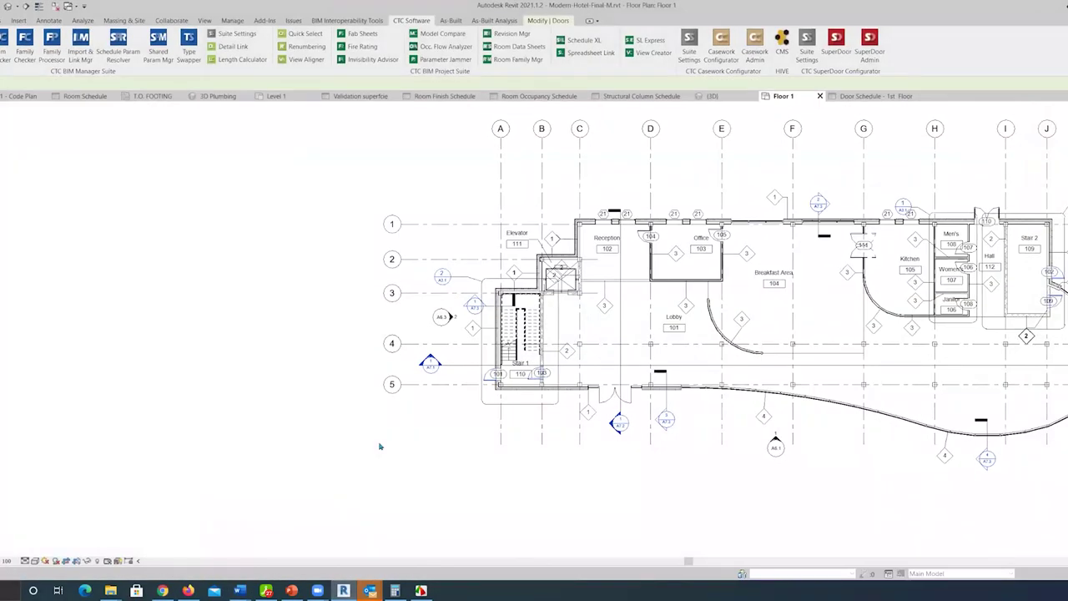
{"action": "middle_click_drag", "start_coordinate": [380, 446], "coordinate": [313, 435]}
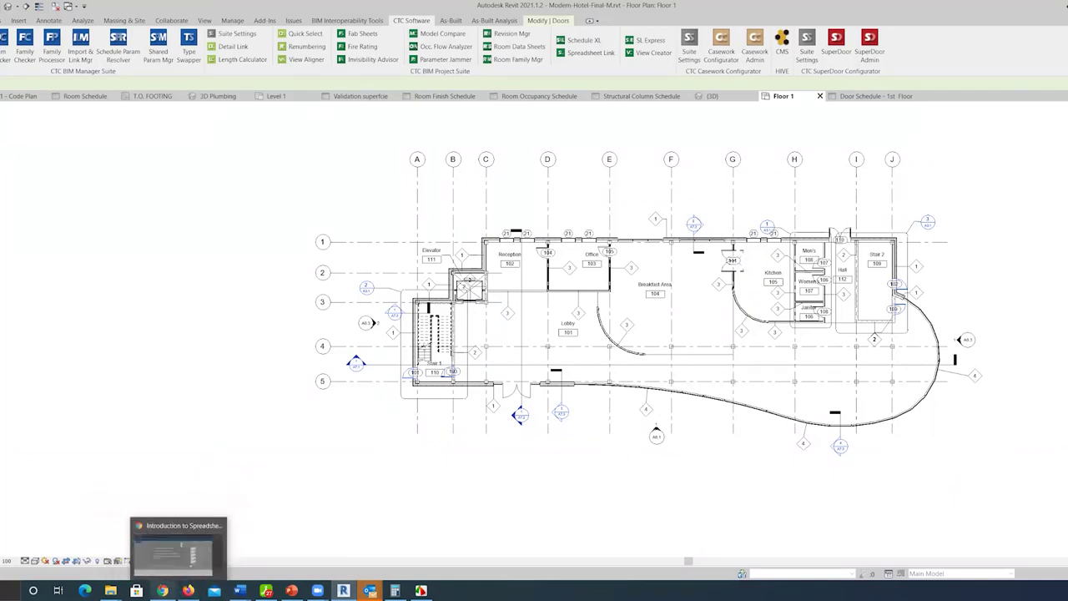
{"action": "left_click", "coordinate": [188, 545]}
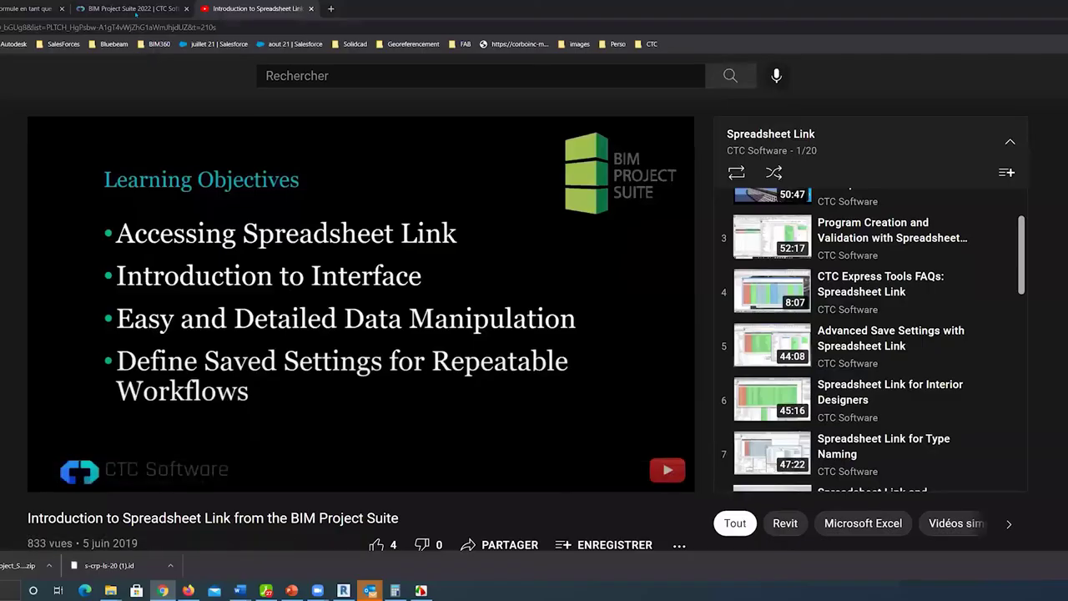
{"action": "key", "text": "ctrl+shift+Tab"}
{"action": "scroll", "coordinate": [504, 316], "scroll_direction": "down", "scroll_amount": 3}
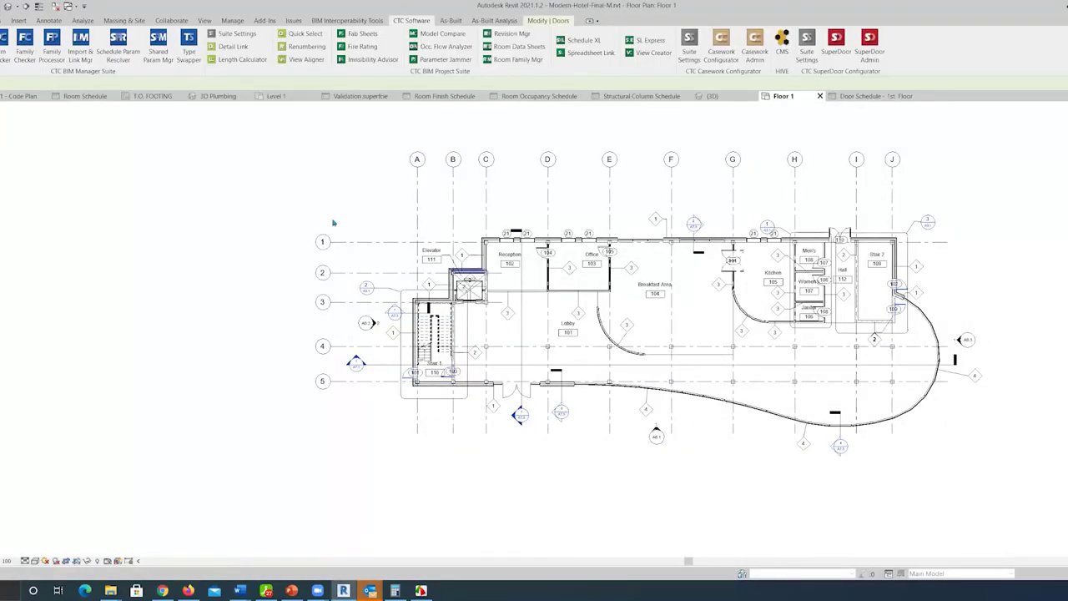
- Check the node-locked licence in CTC BIM Project Suite Settings, close it, and clear the door selection
{"action": "left_click", "coordinate": [248, 34]}
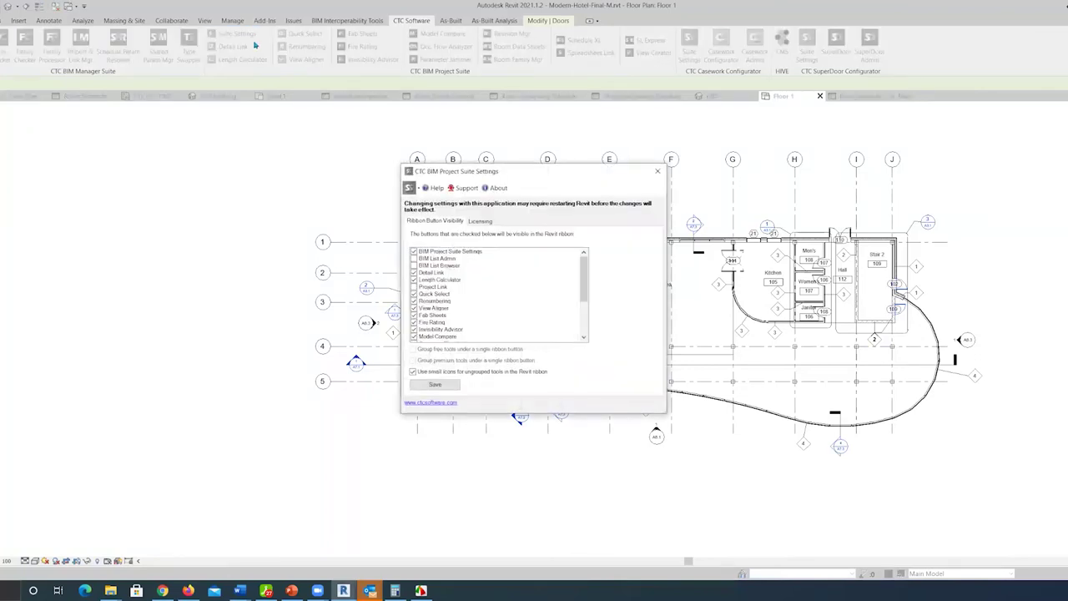
{"action": "left_click", "coordinate": [483, 222]}
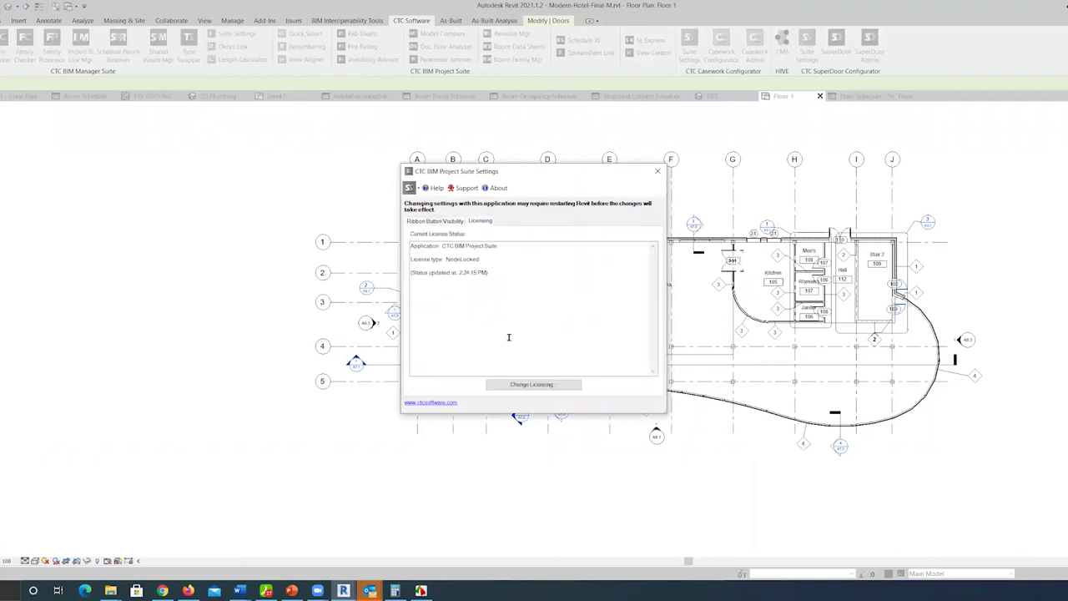
{"action": "left_click", "coordinate": [430, 191]}
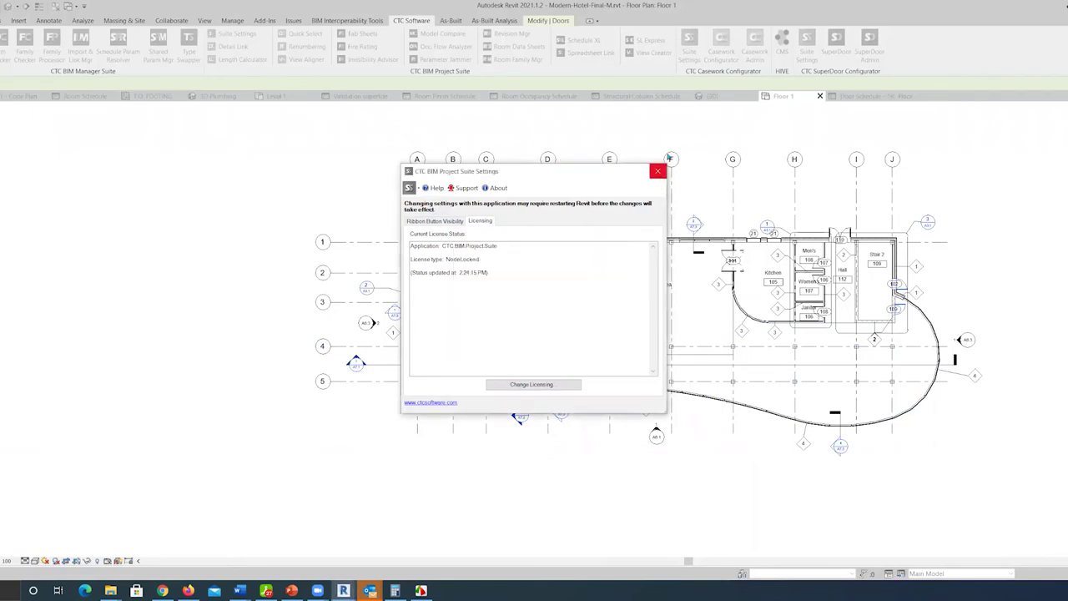
{"action": "left_click", "coordinate": [658, 171]}
{"action": "left_click", "coordinate": [635, 130]}
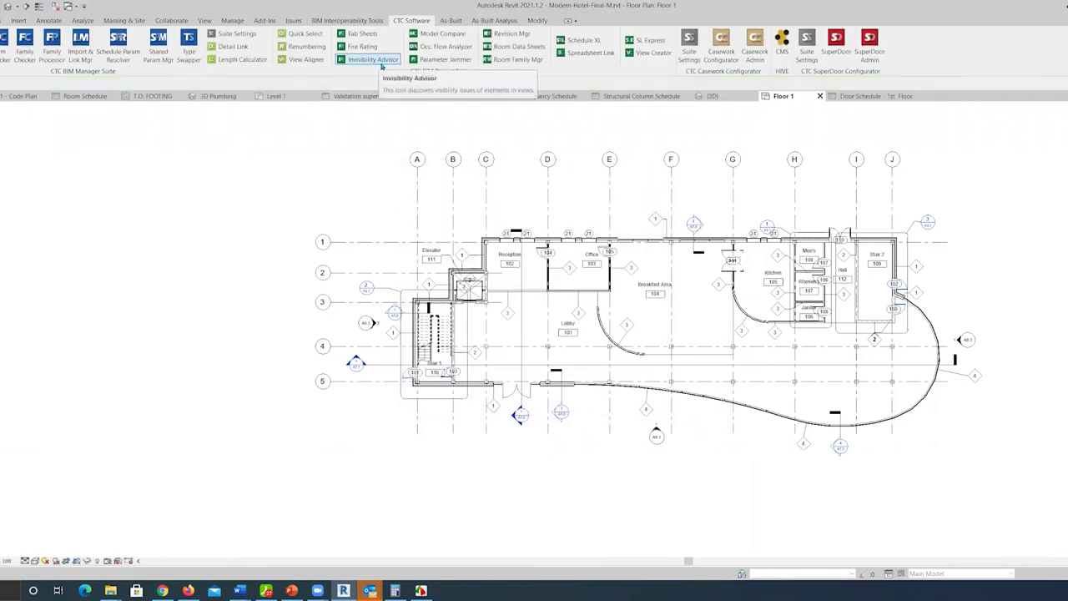
{"action": "left_click", "coordinate": [380, 64]}
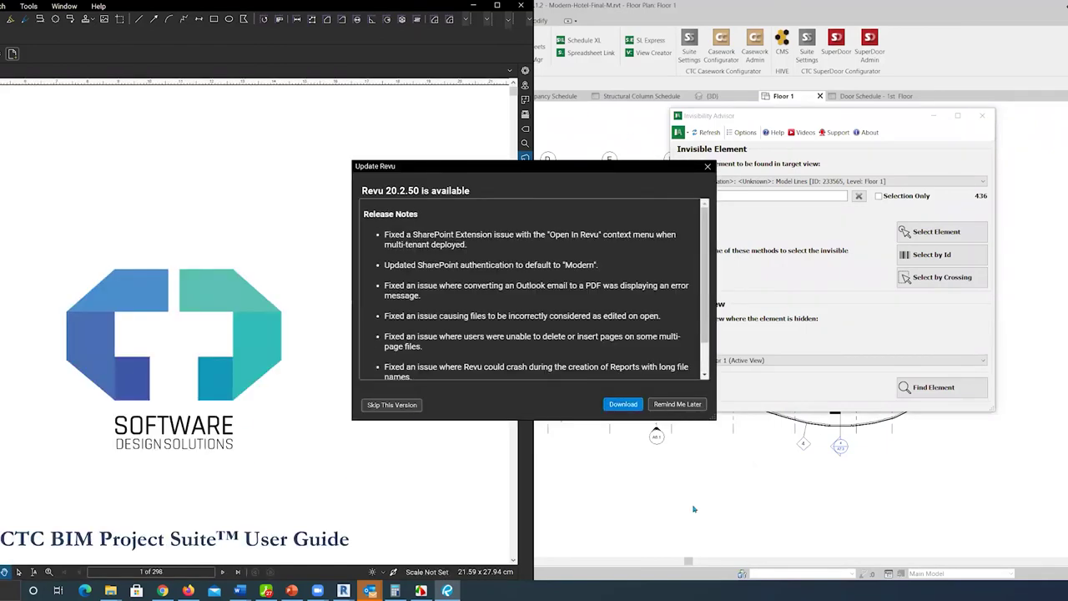
{"action": "left_click", "coordinate": [676, 404]}
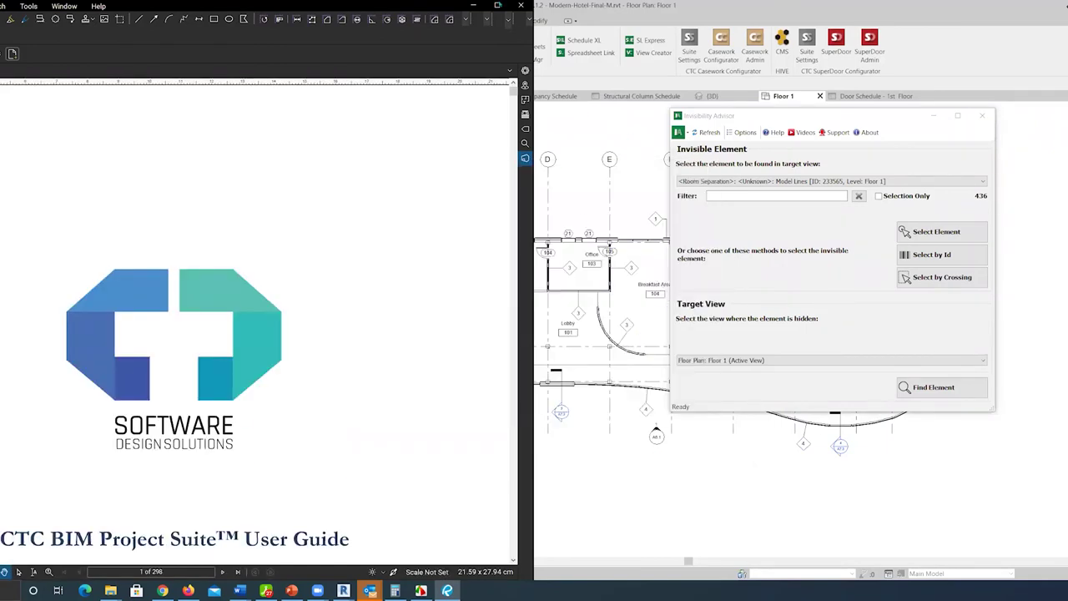
{"action": "left_click", "coordinate": [474, 5]}
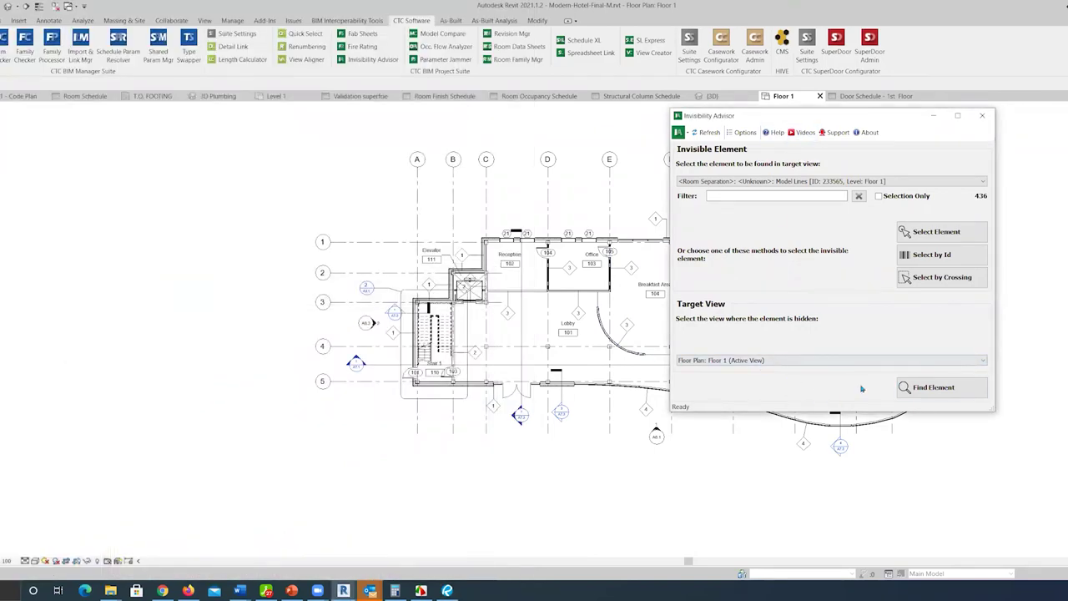
{"action": "left_click", "coordinate": [811, 134]}
{"action": "left_click_drag", "start_coordinate": [802, 120], "coordinate": [487, 191]}
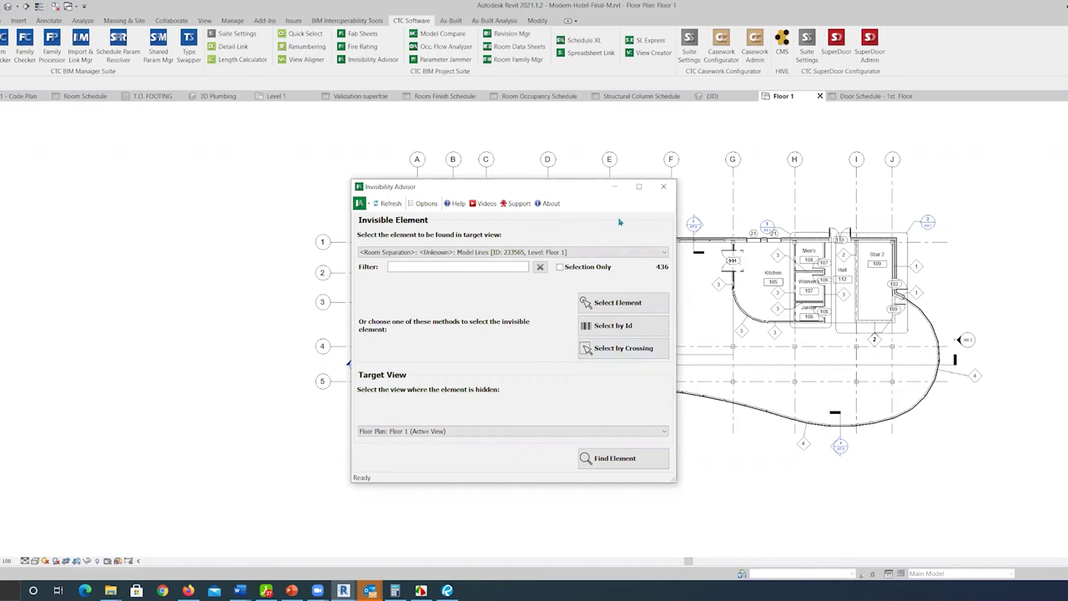
{"action": "left_click", "coordinate": [663, 186]}
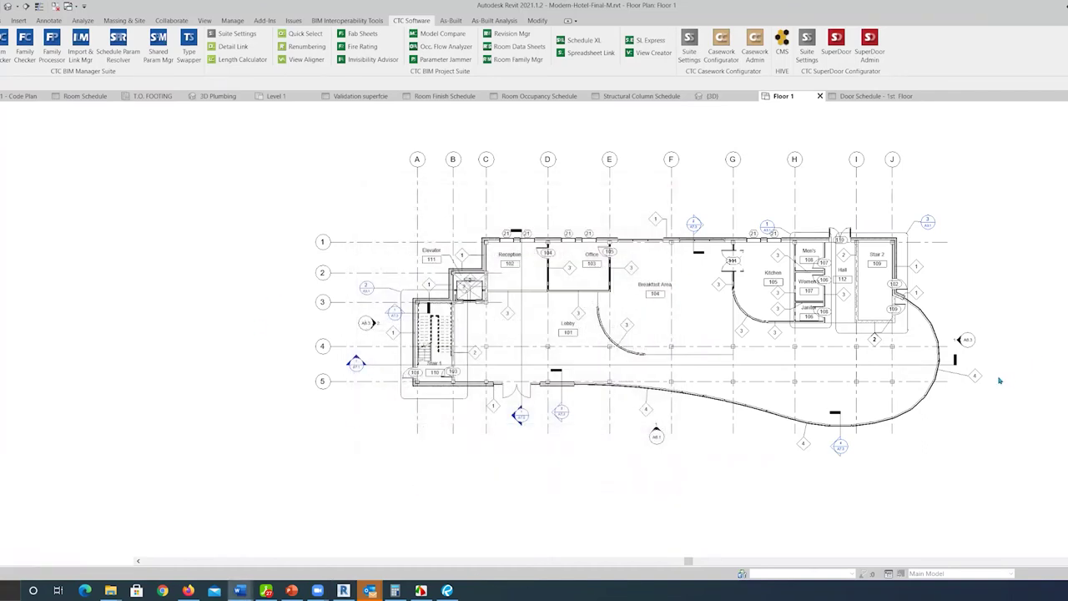
- Pan the Floor 1 plan to the left and zoom in on it
{"action": "middle_click_drag", "start_coordinate": [986, 312], "coordinate": [876, 312]}
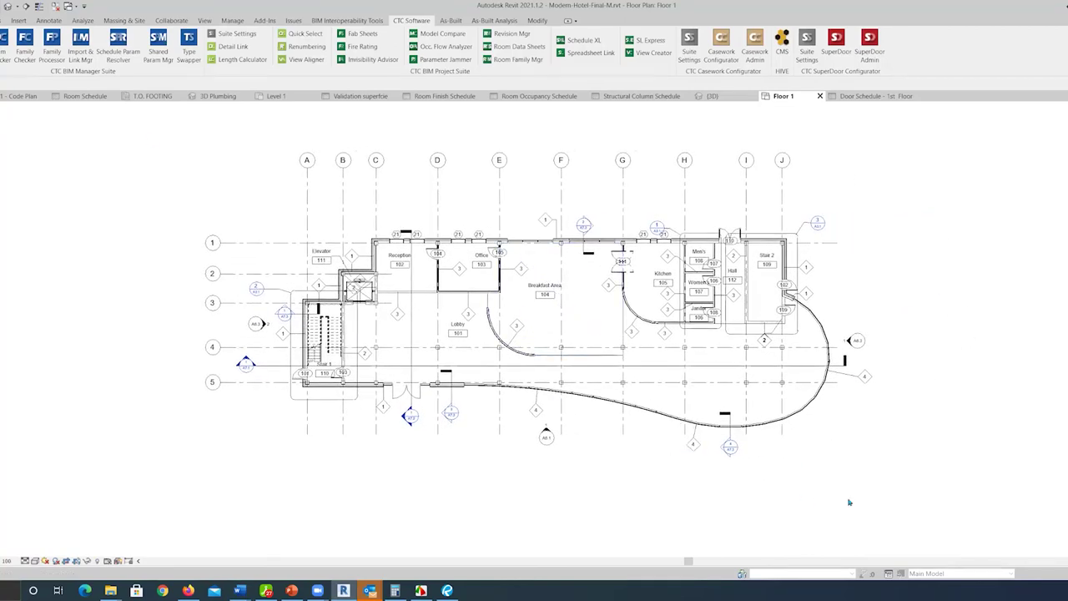
{"action": "scroll", "coordinate": [699, 383], "scroll_direction": "up", "scroll_amount": 2}
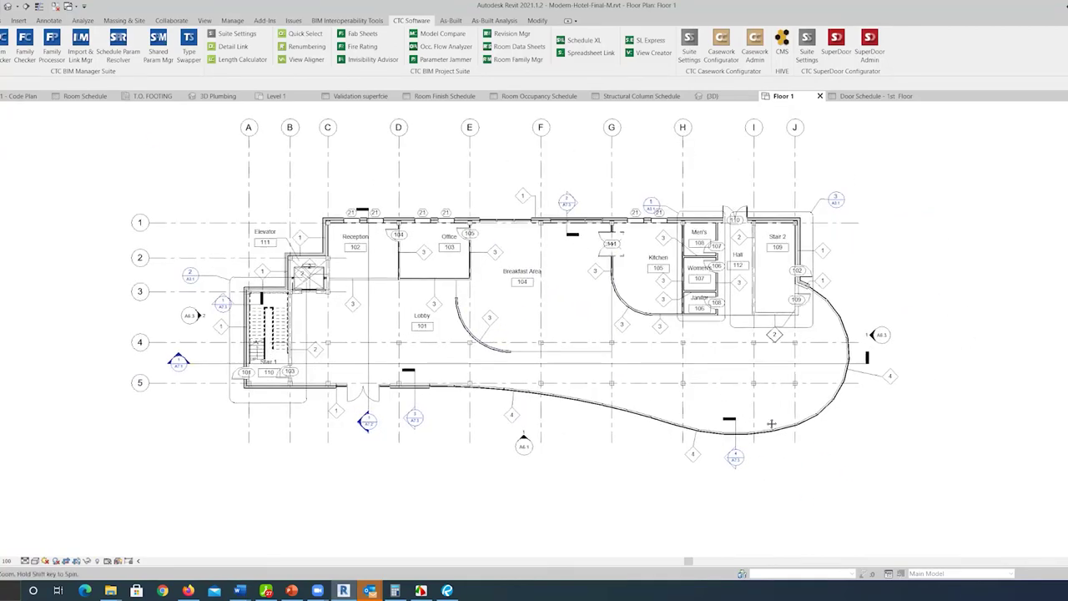
{"action": "middle_click_drag", "start_coordinate": [668, 375], "coordinate": [718, 397]}
{"action": "scroll", "coordinate": [752, 413], "scroll_direction": "up", "scroll_amount": 1}
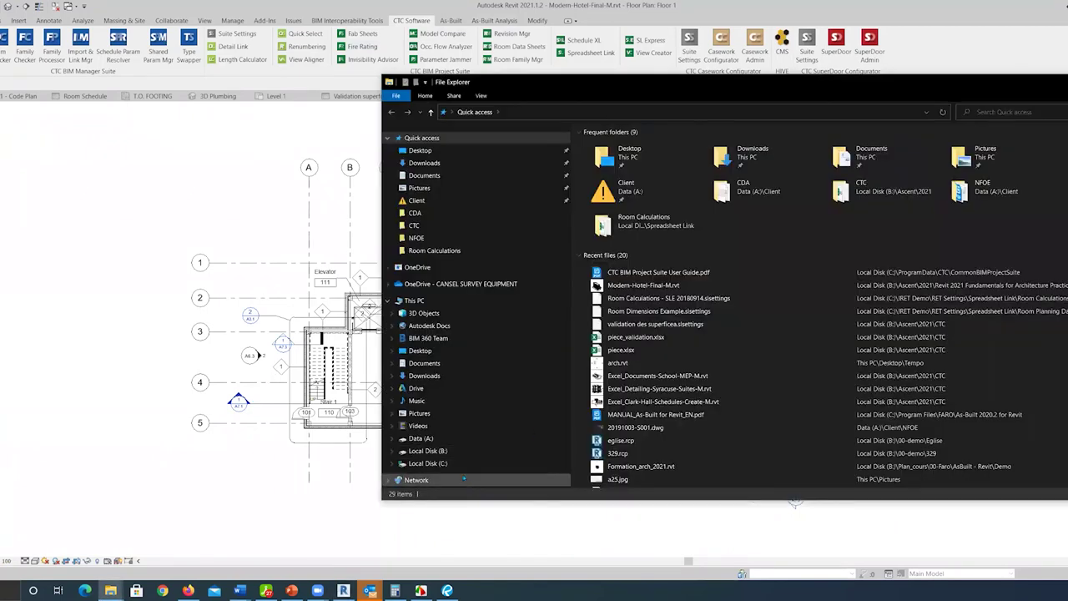
- Browse This PC > Desktop > Outils and launch the Revit 2020-FR shortcut
{"action": "left_click", "coordinate": [417, 302]}
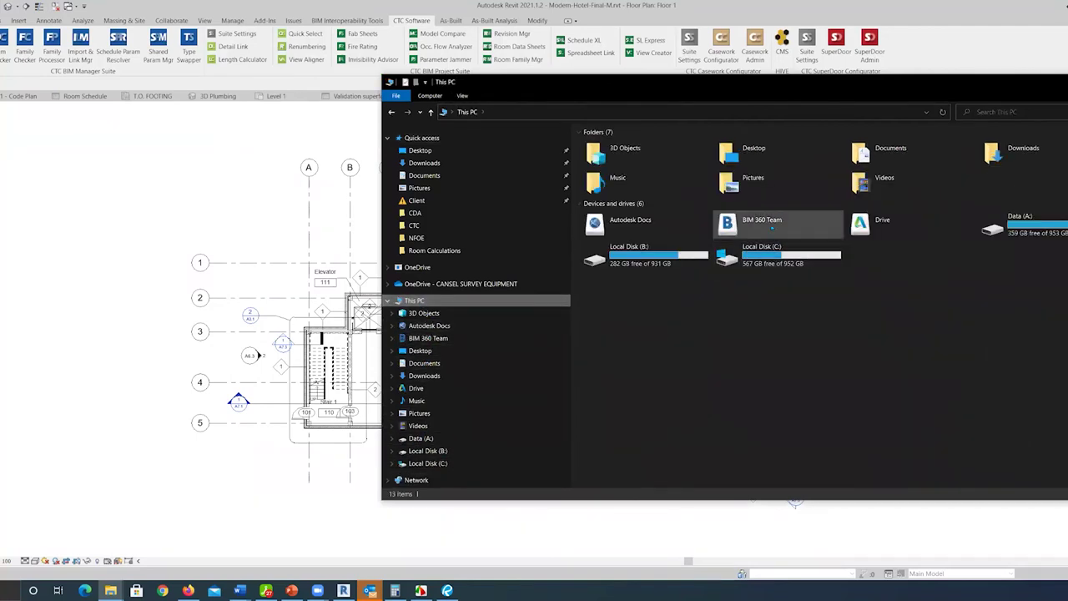
{"action": "left_click", "coordinate": [772, 152]}
{"action": "double_click", "coordinate": [772, 152]}
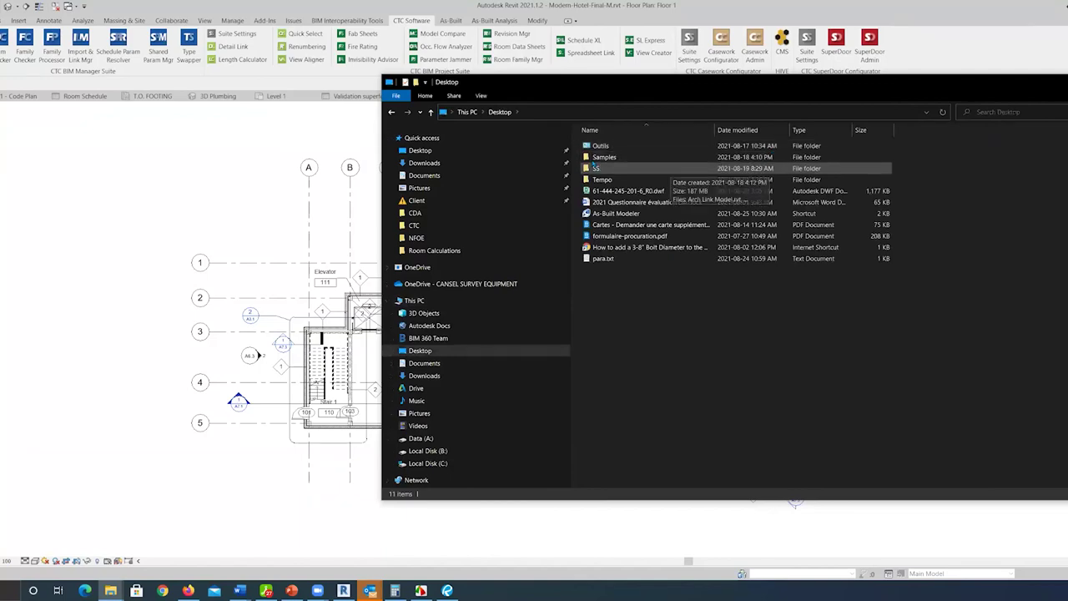
{"action": "double_click", "coordinate": [659, 160]}
{"action": "scroll", "coordinate": [672, 359], "scroll_direction": "down", "scroll_amount": 5}
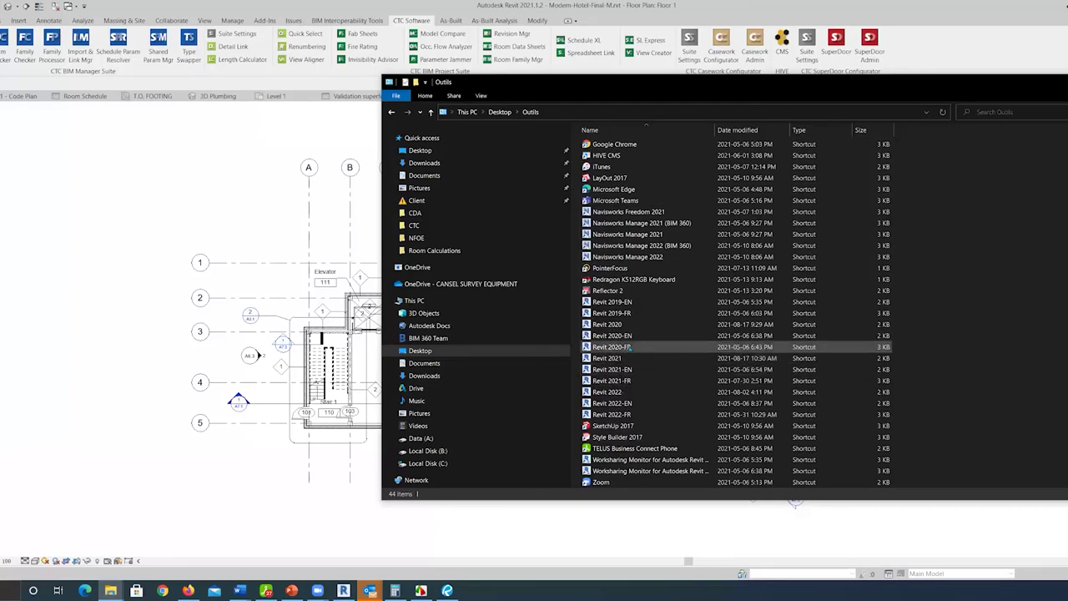
{"action": "left_click", "coordinate": [632, 347]}
{"action": "key", "text": "Return"}
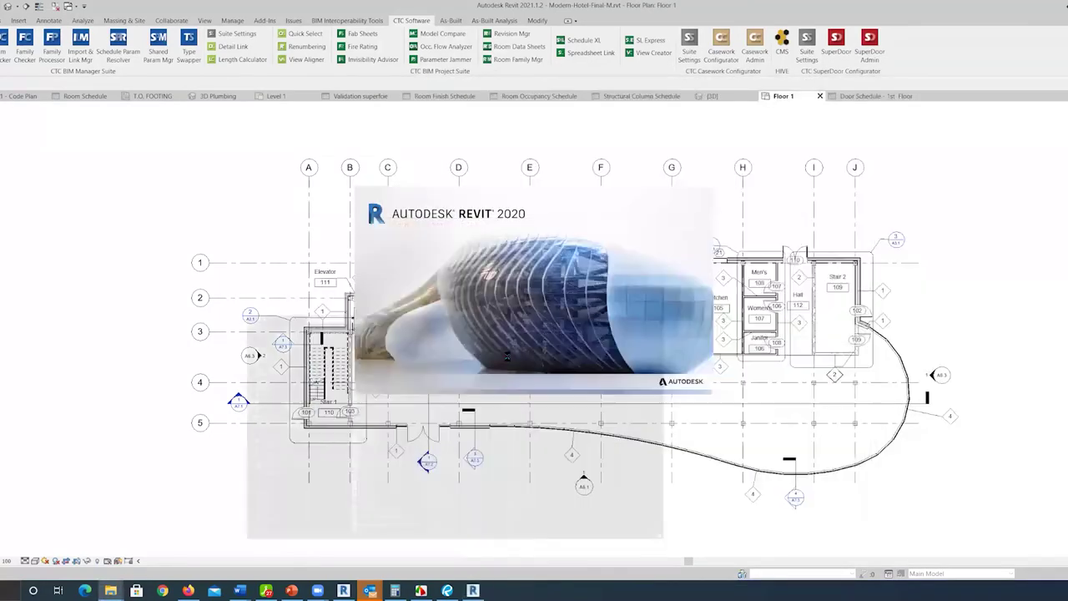
- Minimize File Explorer while the Revit 2020 splash screen loads
{"action": "left_click", "coordinate": [110, 590]}
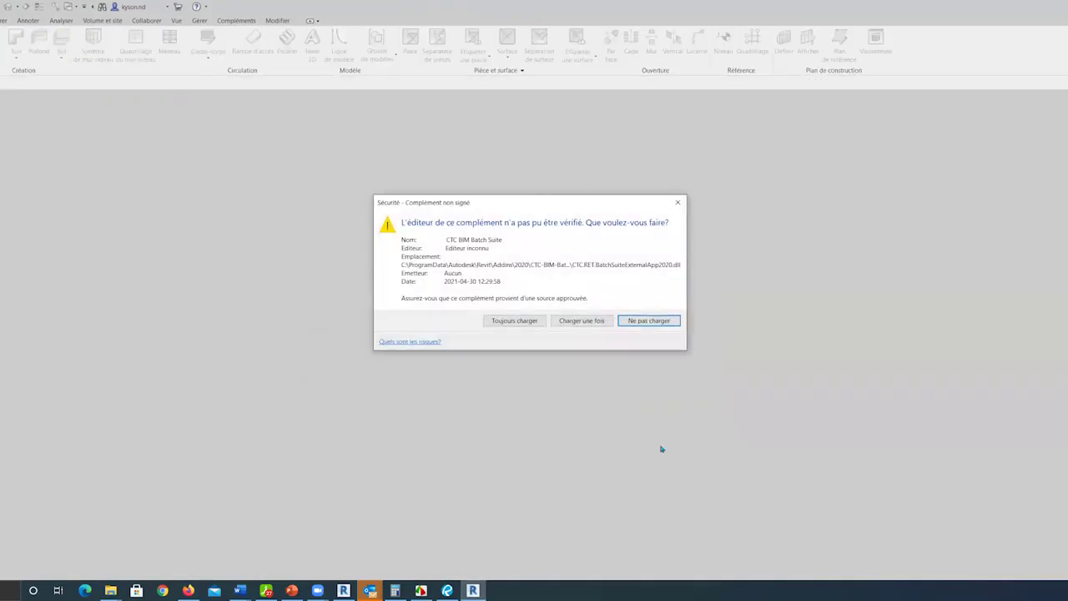
- Choose Toujours charger for the CTC BIM Batch Suite, CTC HIVE and CTC SuperDoor Suite add-ins
{"action": "left_click", "coordinate": [525, 322]}
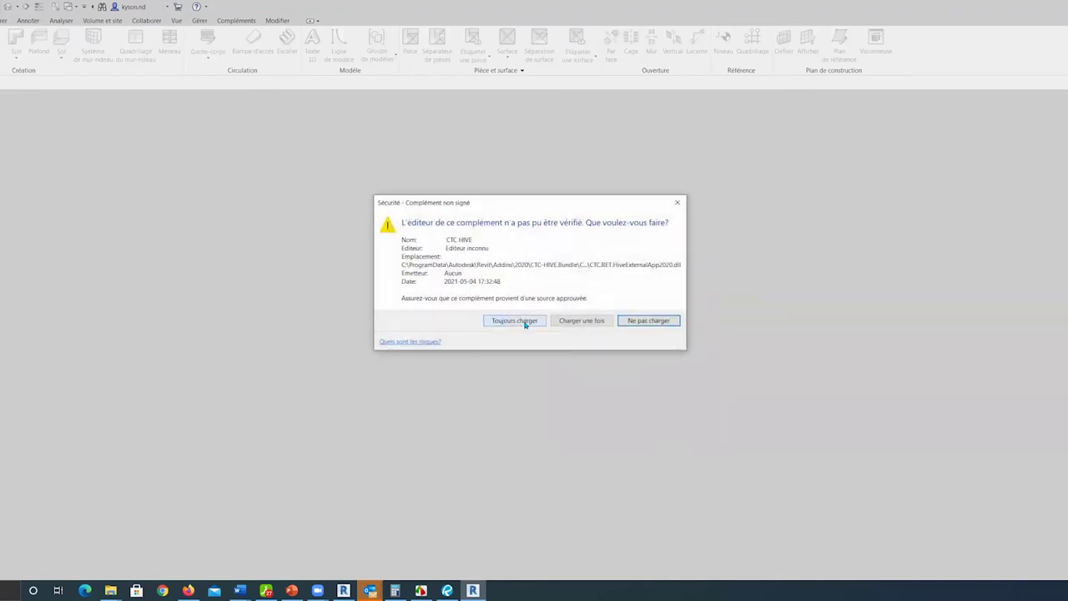
{"action": "left_click", "coordinate": [525, 322]}
{"action": "left_click", "coordinate": [525, 322]}
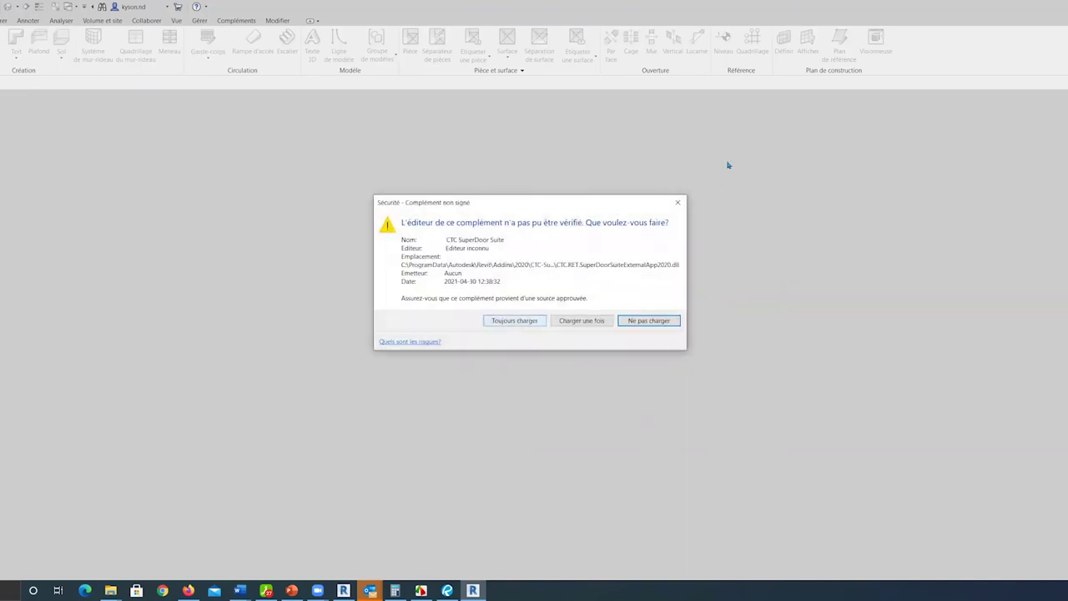
{"action": "left_click", "coordinate": [536, 323]}
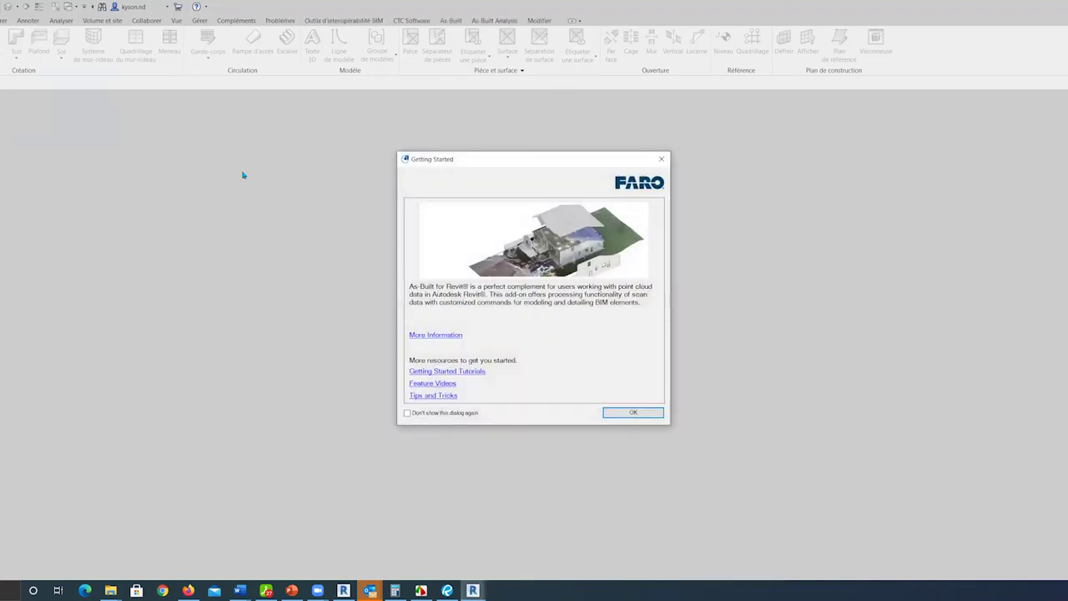
- Close the FARO As-Built Getting Started window with OK to reach the Revit home page
{"action": "left_click", "coordinate": [636, 413]}
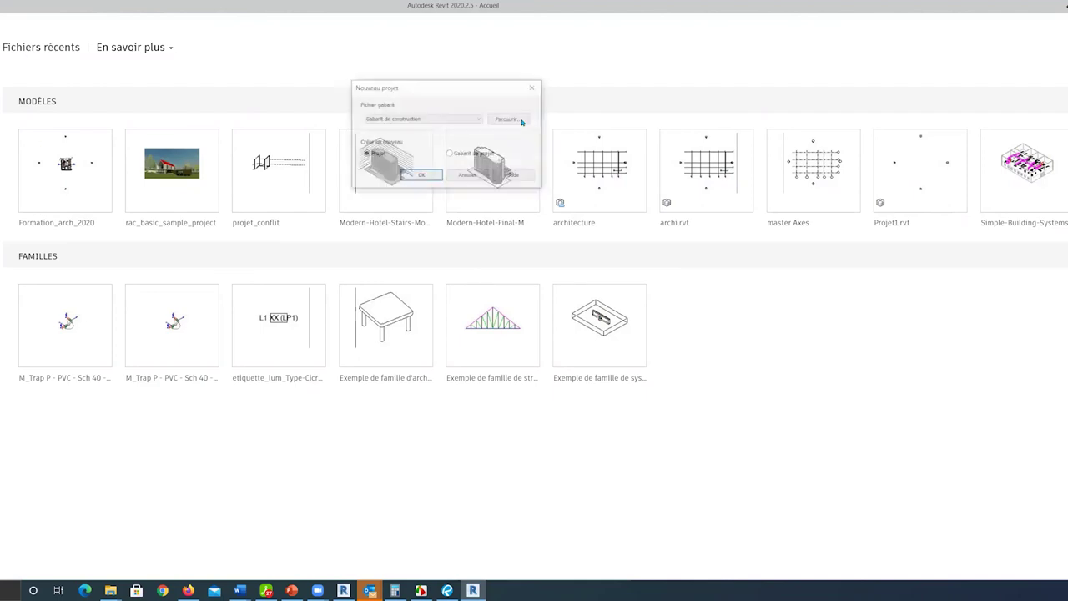
- Create a new project from the Gabarit architectural template file
{"action": "left_click", "coordinate": [389, 120]}
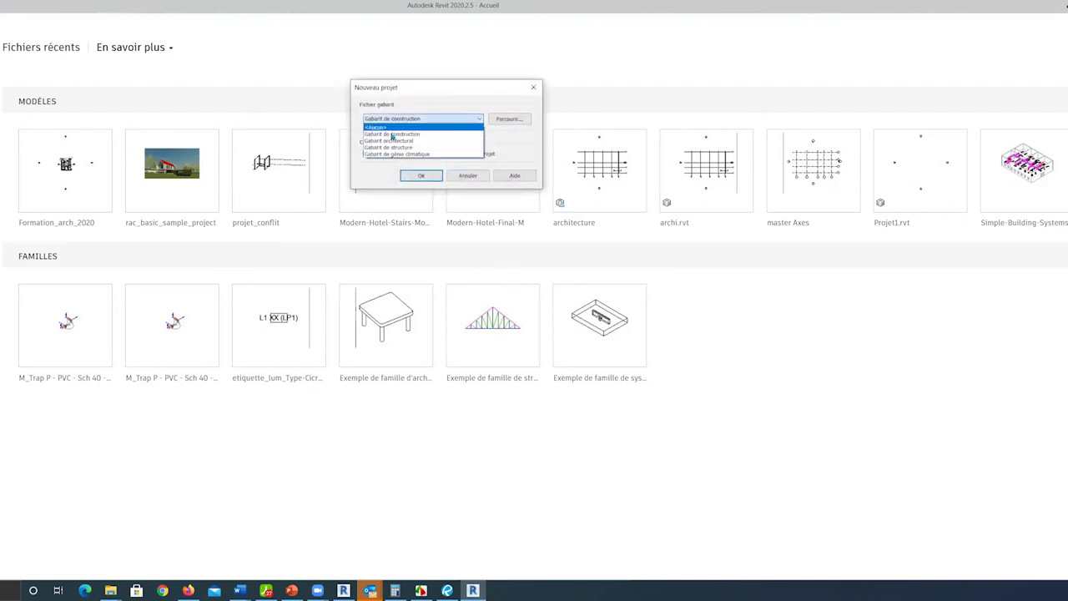
{"action": "left_click", "coordinate": [395, 141]}
{"action": "left_click", "coordinate": [420, 175]}
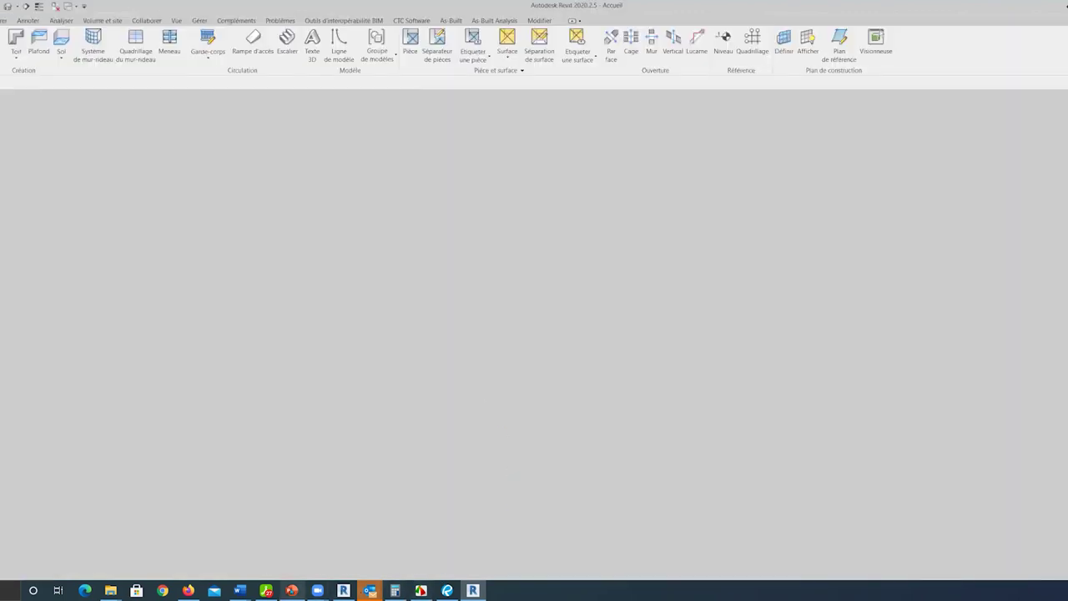
{"action": "mouse_move", "coordinate": [291, 591]}
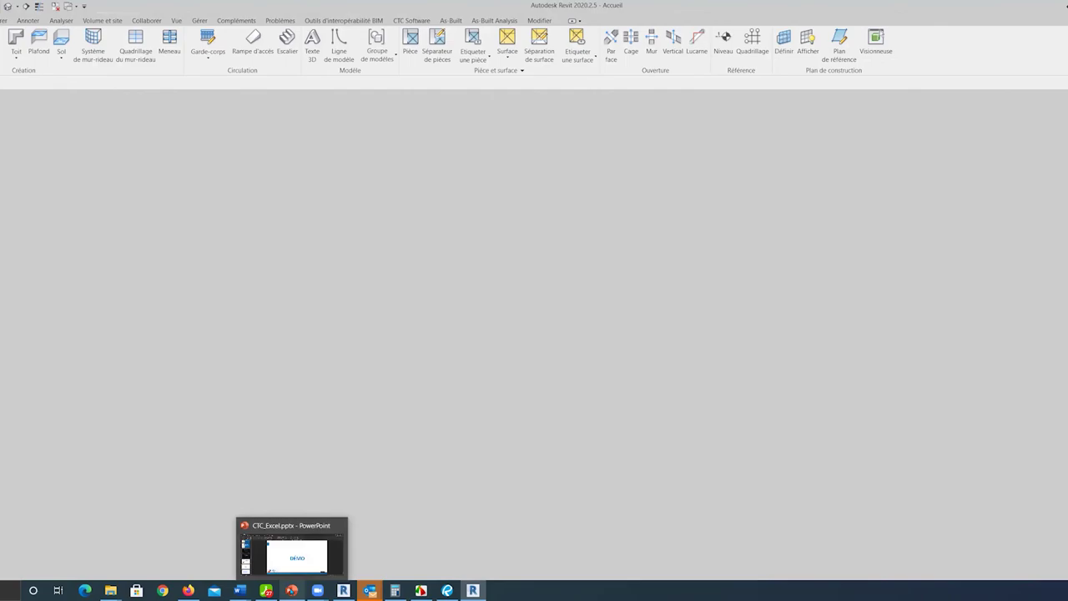
- Switch to PowerPoint's CTC_Excel.pptx and move from slide 16 to slide 18, Questions
{"action": "left_click", "coordinate": [291, 590]}
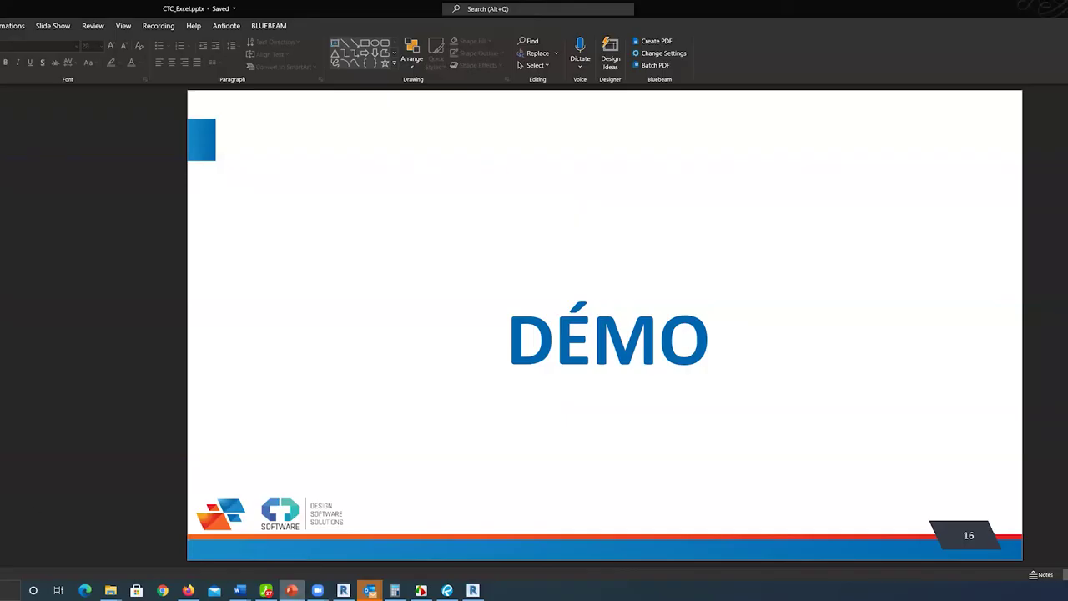
{"action": "scroll", "coordinate": [135, 490], "scroll_direction": "down", "scroll_amount": 2}
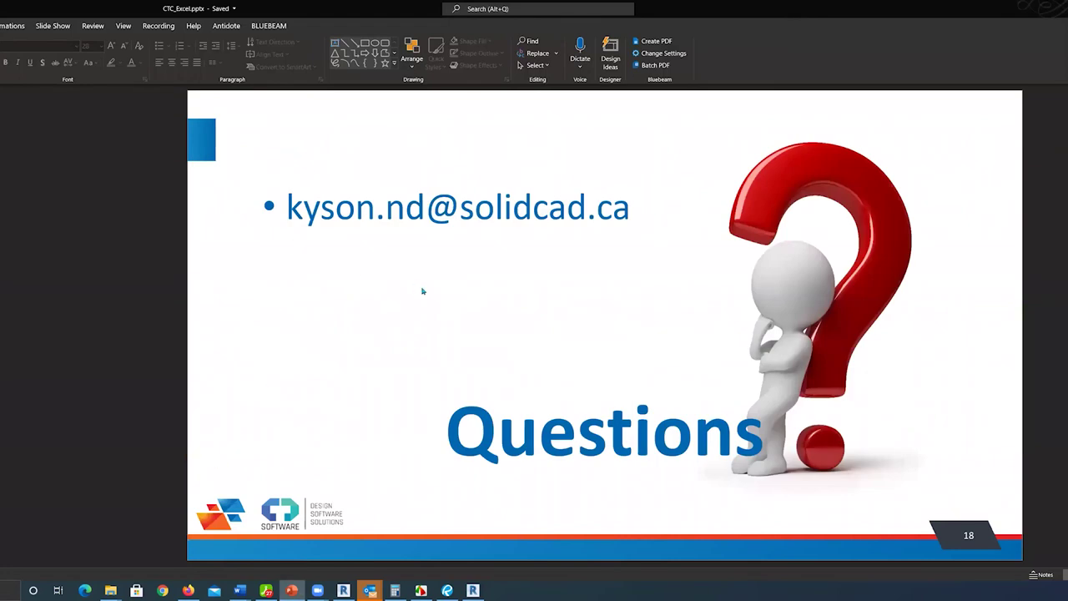